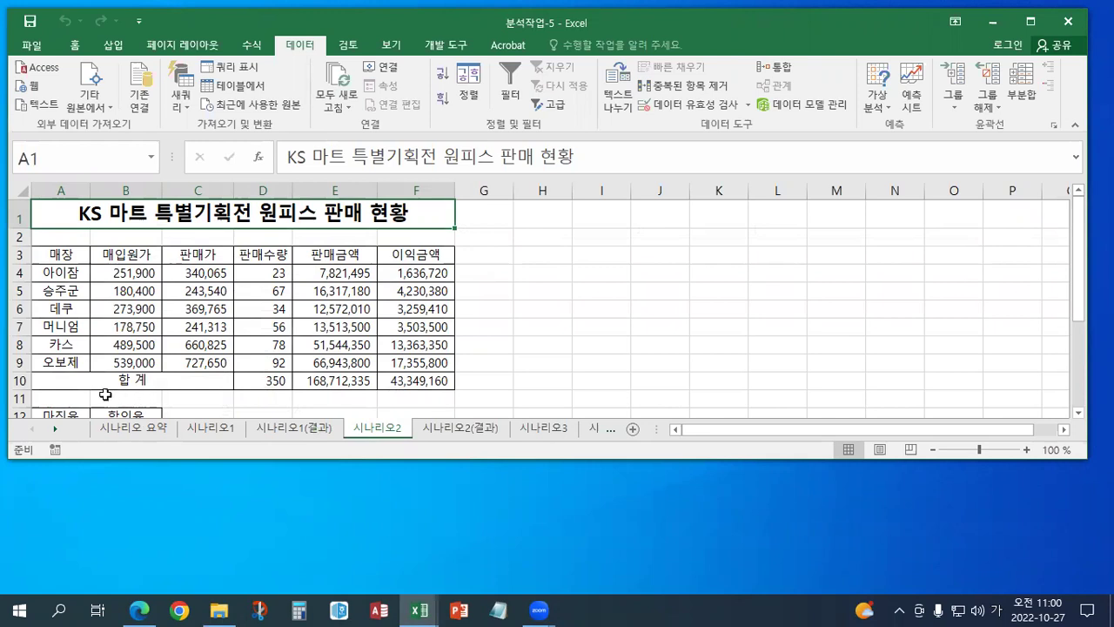
On the 시나리오3 sheet, enter the note "교재152페이지" in cell A2.
click(522, 429)
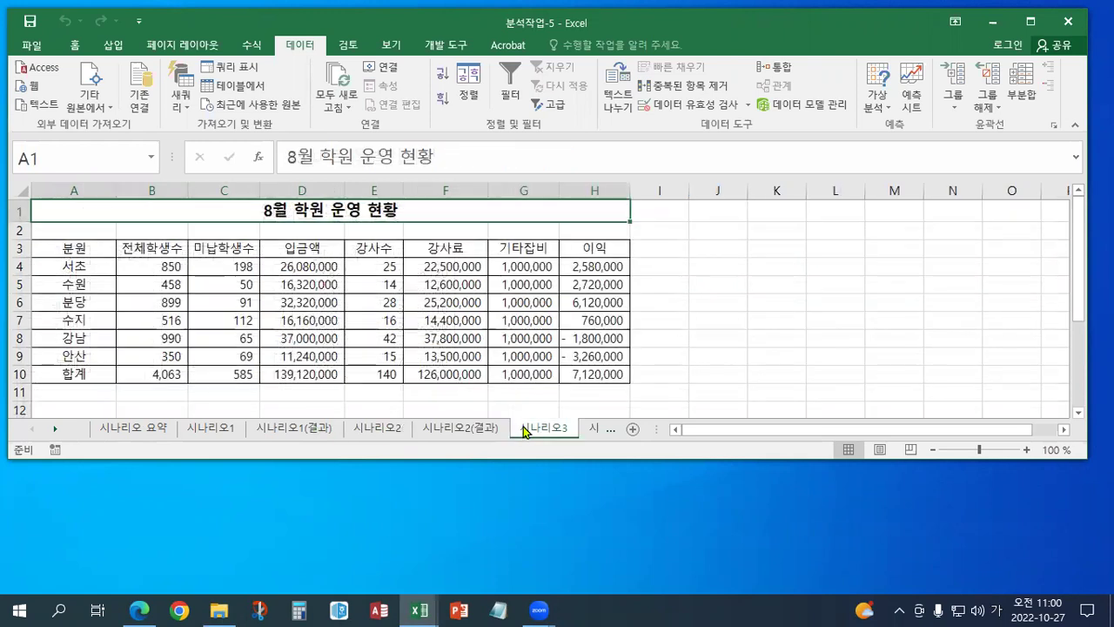
click(83, 236)
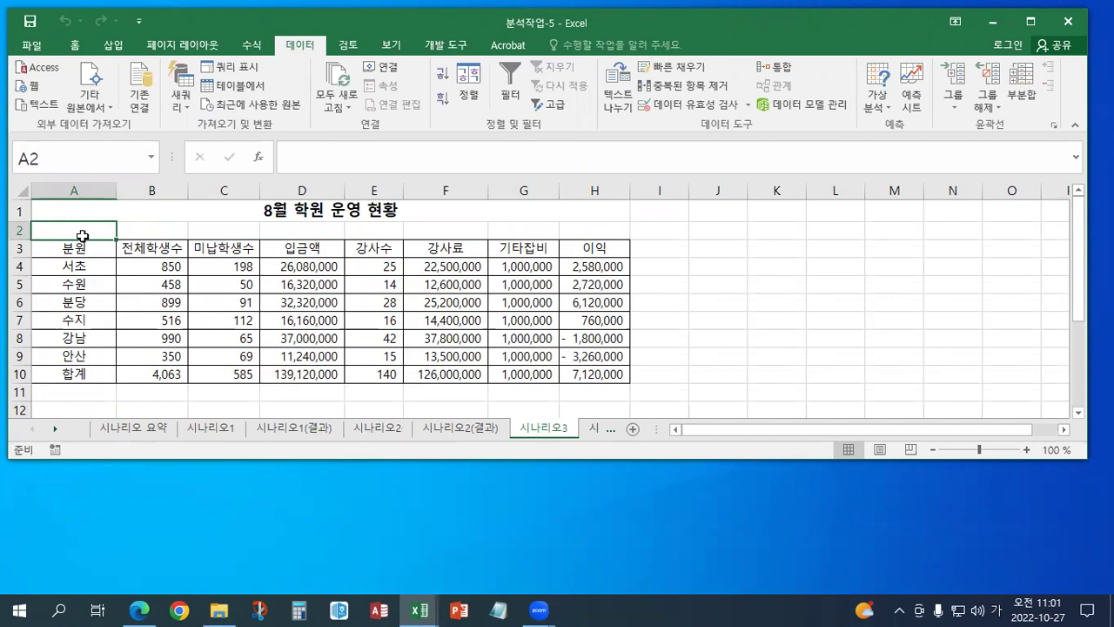
text(교재)
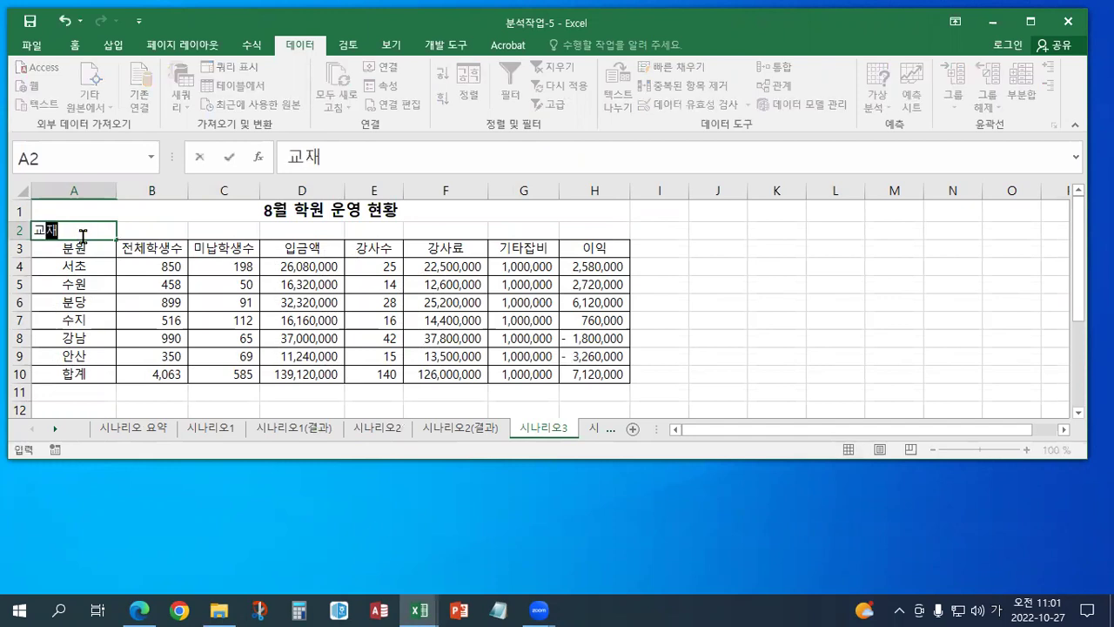
text(152ㅍ)
text(페이지)
key(Return)
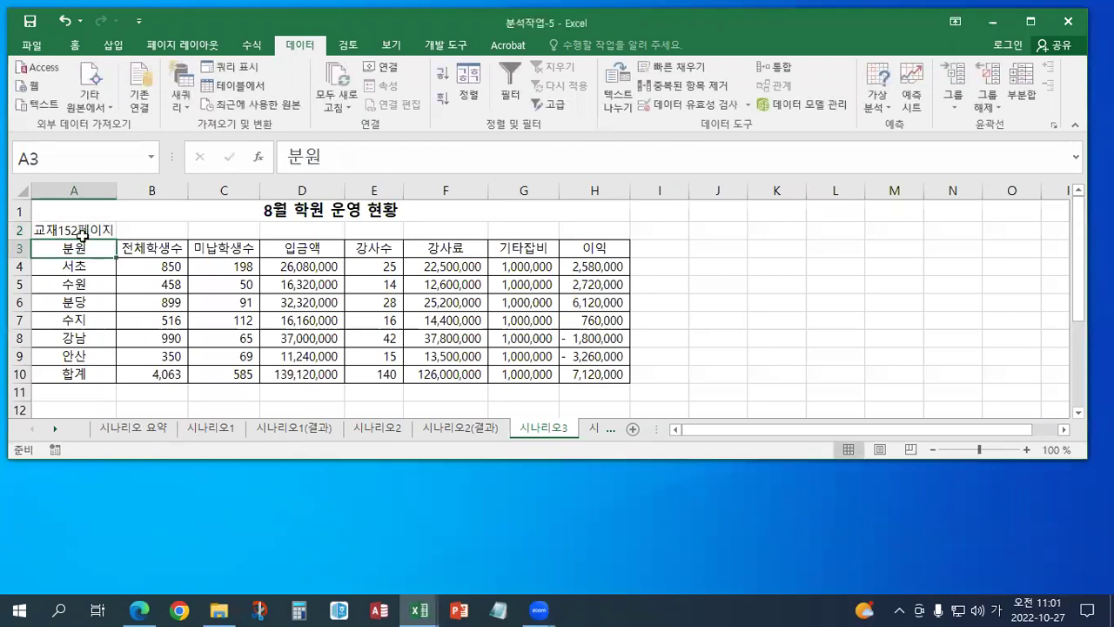
Set the font colour of the note in cell A2 to red.
click(80, 226)
right_click(81, 227)
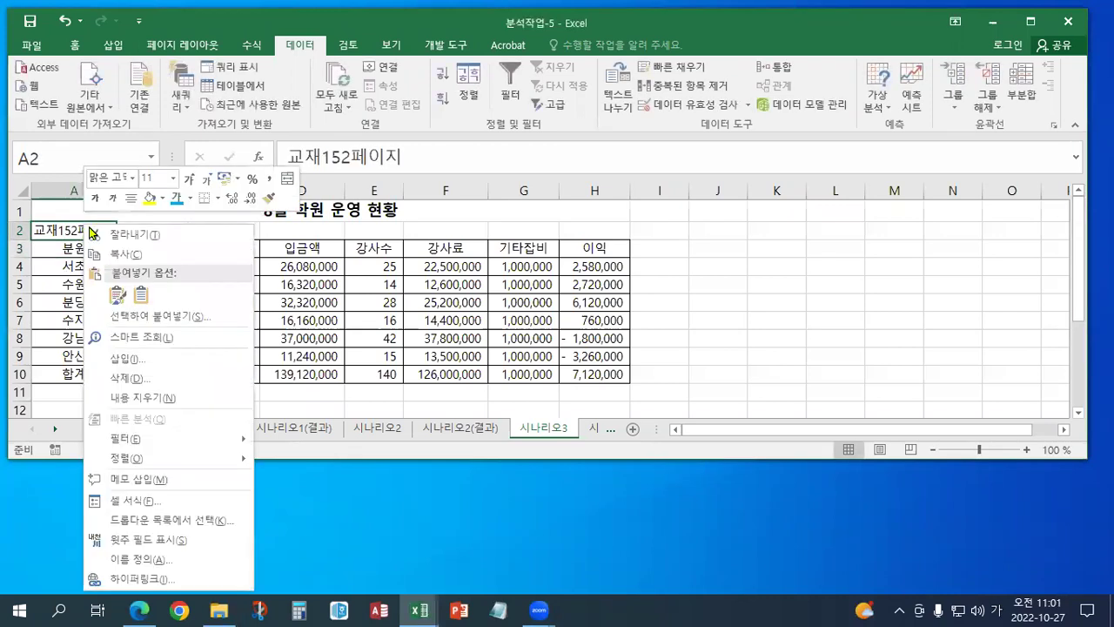
click(191, 199)
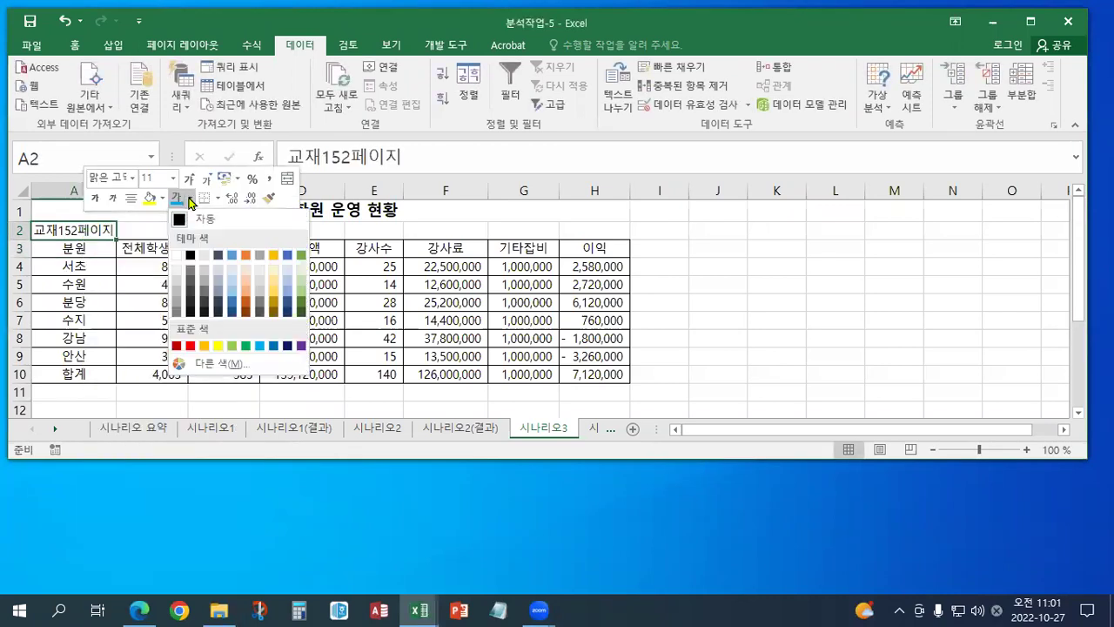
click(189, 346)
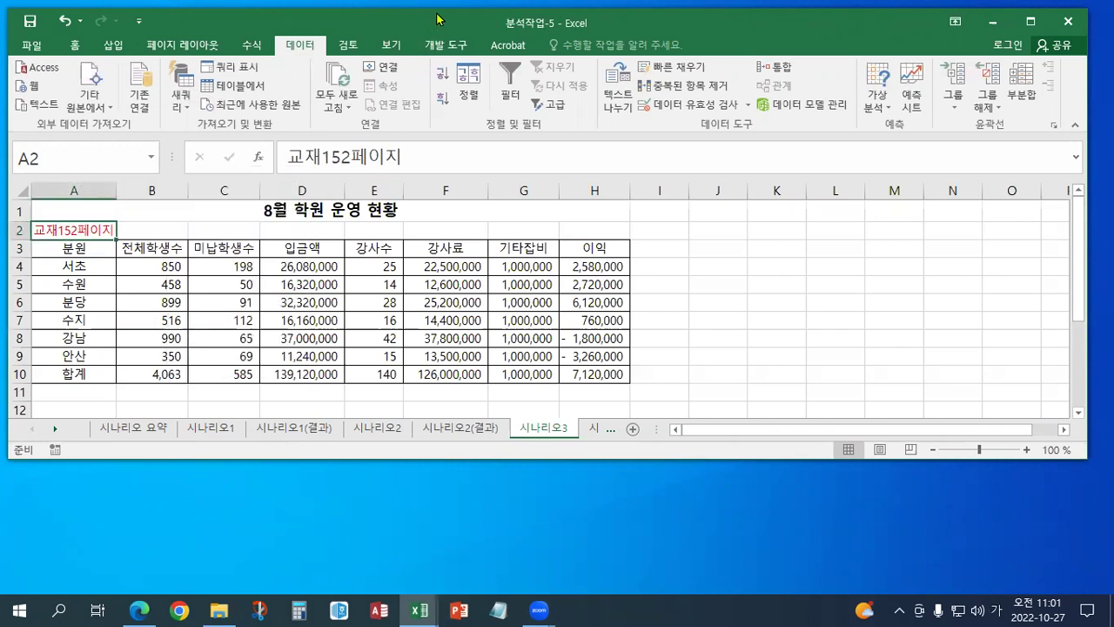
Maximize the workbook window and paste the copied scenario notes text box beside the table, just past column H.
double_click(438, 18)
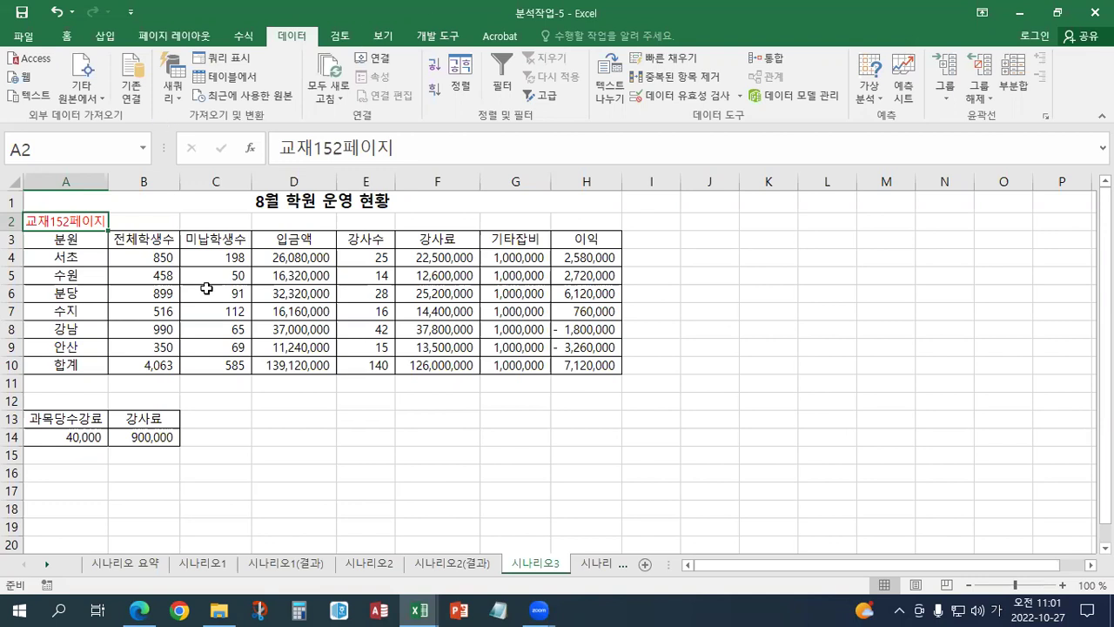
scroll(332, 408, up, 1)
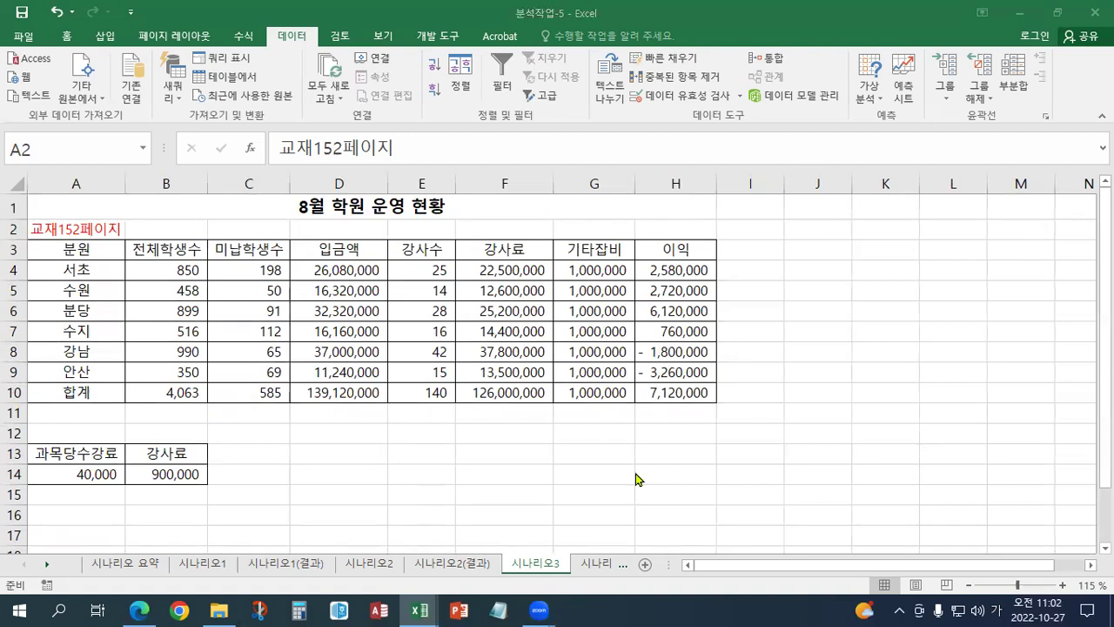
click(741, 213)
key(ctrl+v)
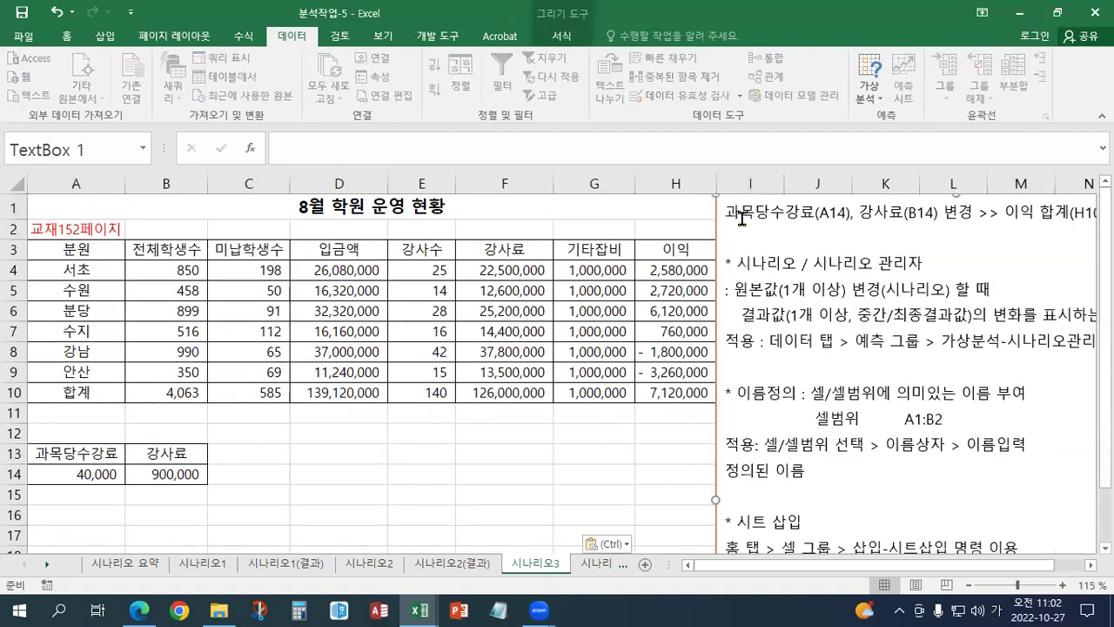
drag(716, 302, 716, 311)
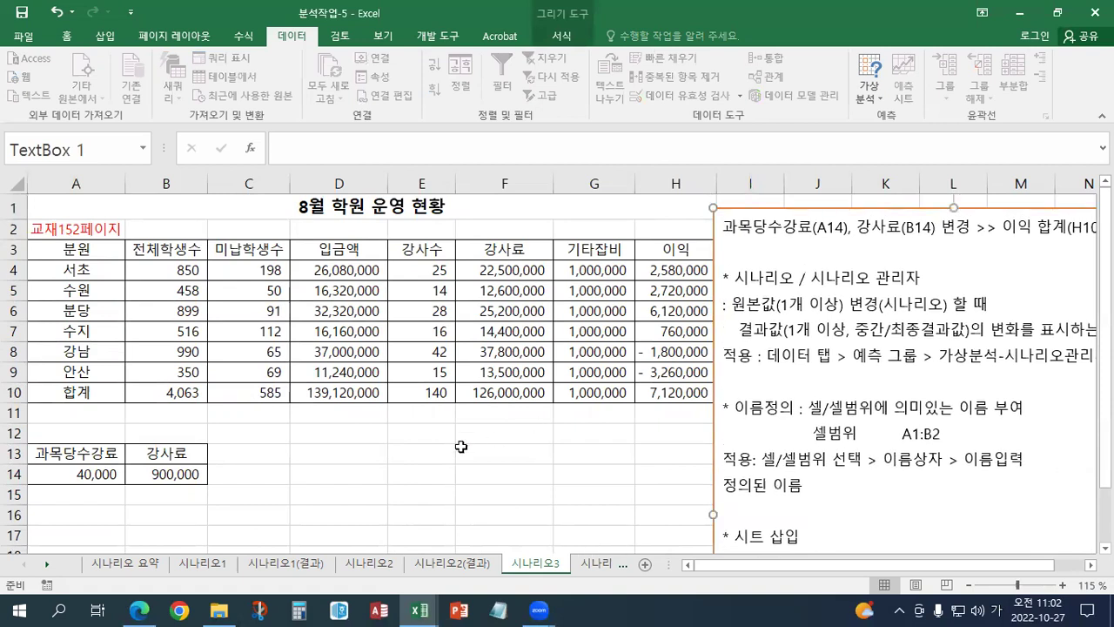
Set the font colour of the 과목당수강료 and 강사료 values in cells A14 and B14 to red.
click(81, 472)
click(177, 477)
click(107, 477)
click(143, 476)
click(102, 476)
click(171, 476)
click(103, 476)
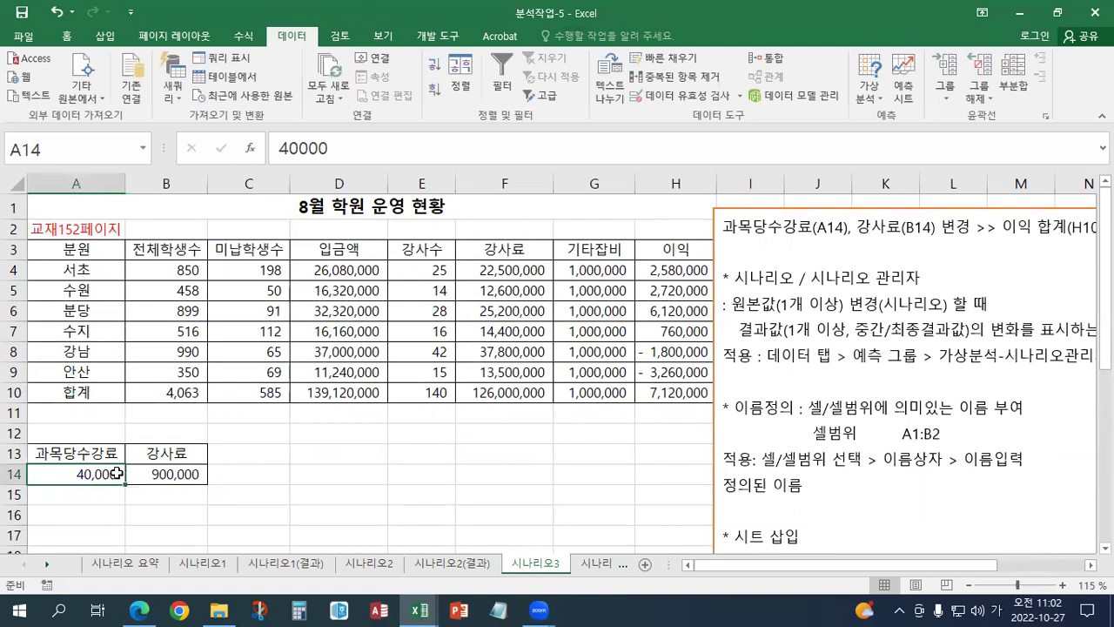
ctrl+click(149, 475)
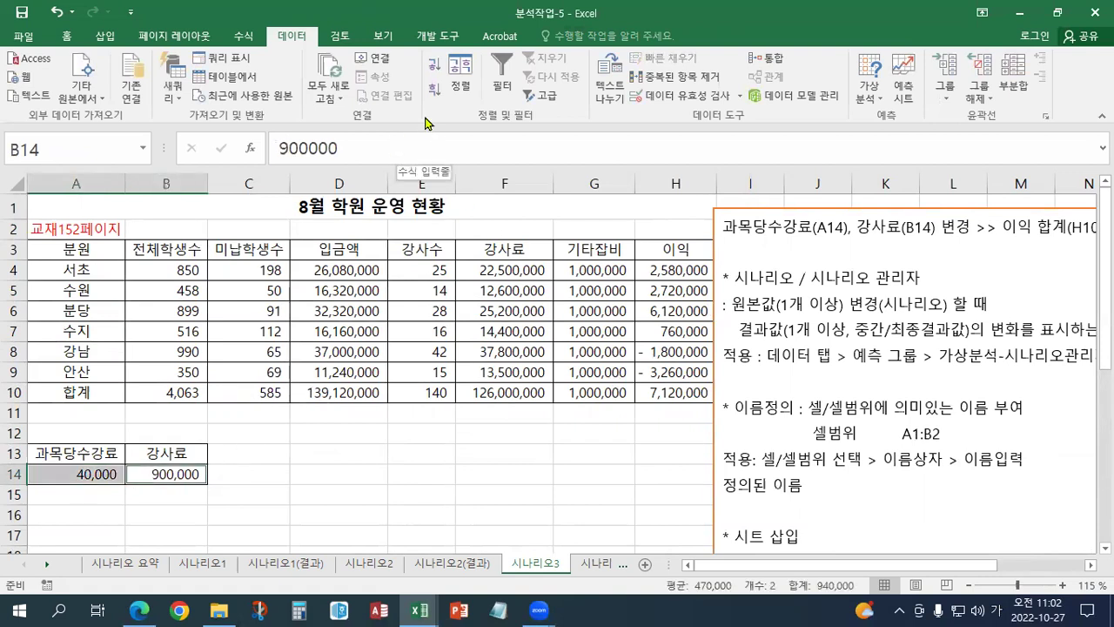
click(67, 35)
click(260, 89)
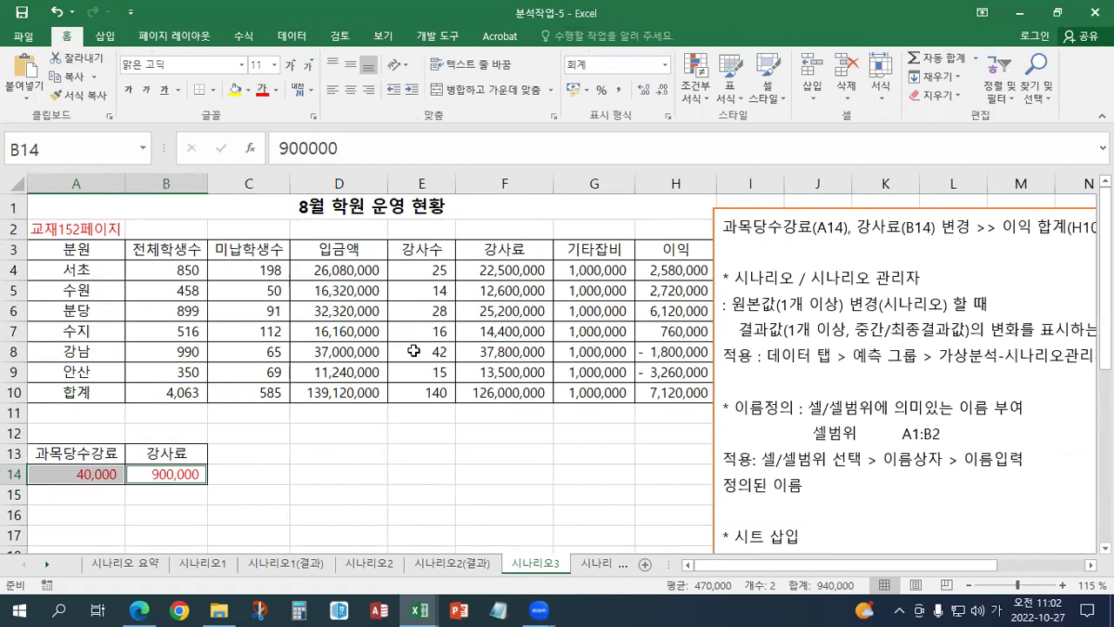
mouse_move(113, 474)
mouse_down()
mouse_move(157, 474)
mouse_move(94, 475)
mouse_up()
click(154, 476)
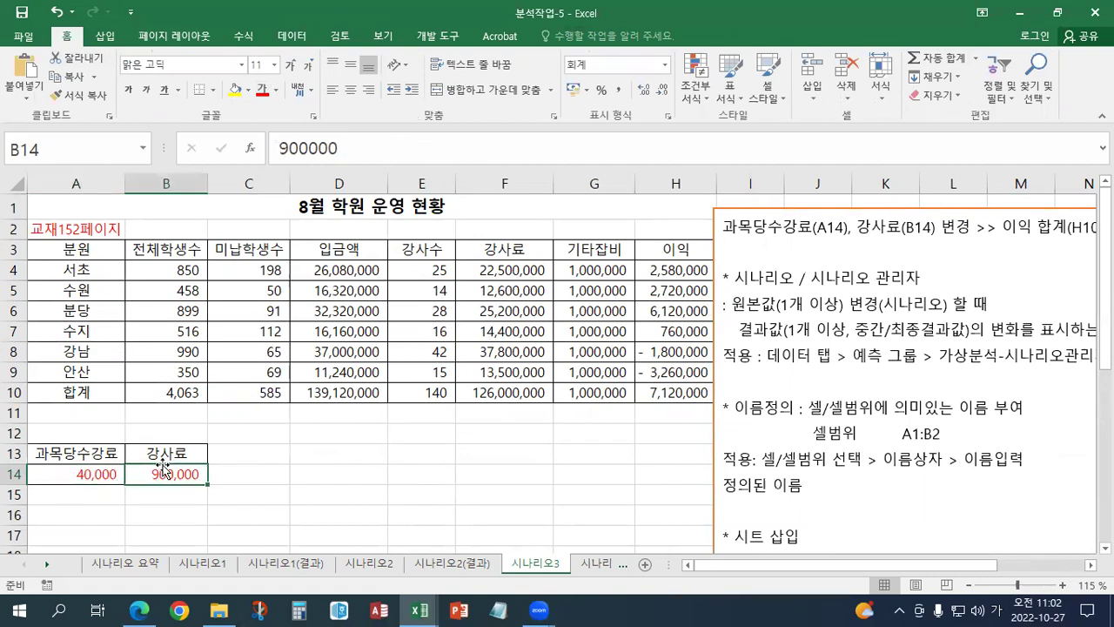
Set the font colour of the 이익 total in cell H10 to light blue.
drag(900, 300, 942, 306)
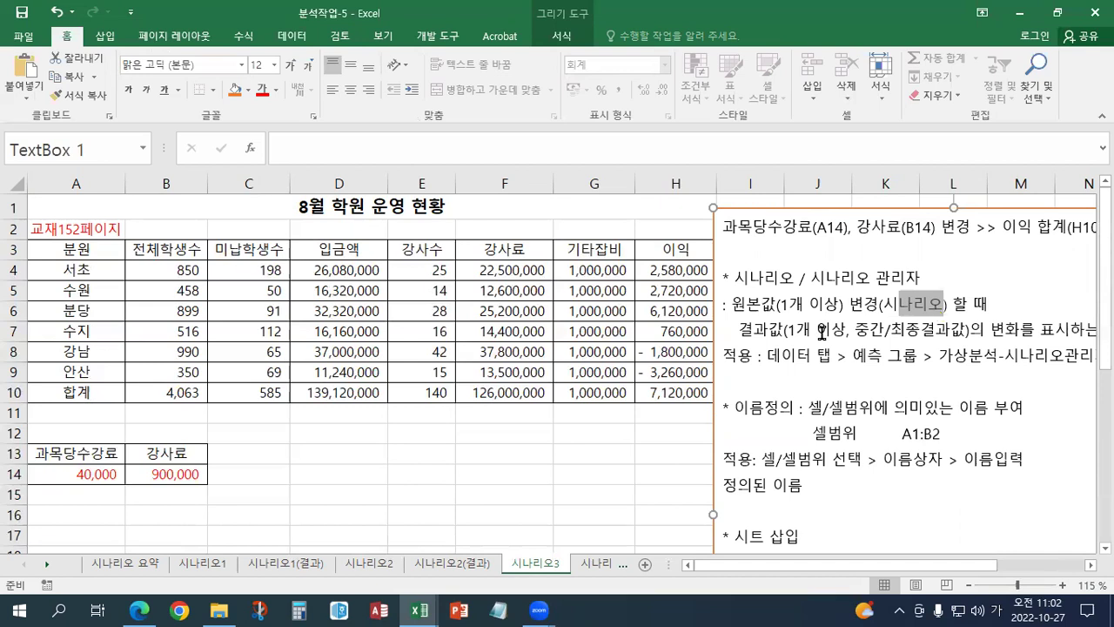
click(678, 391)
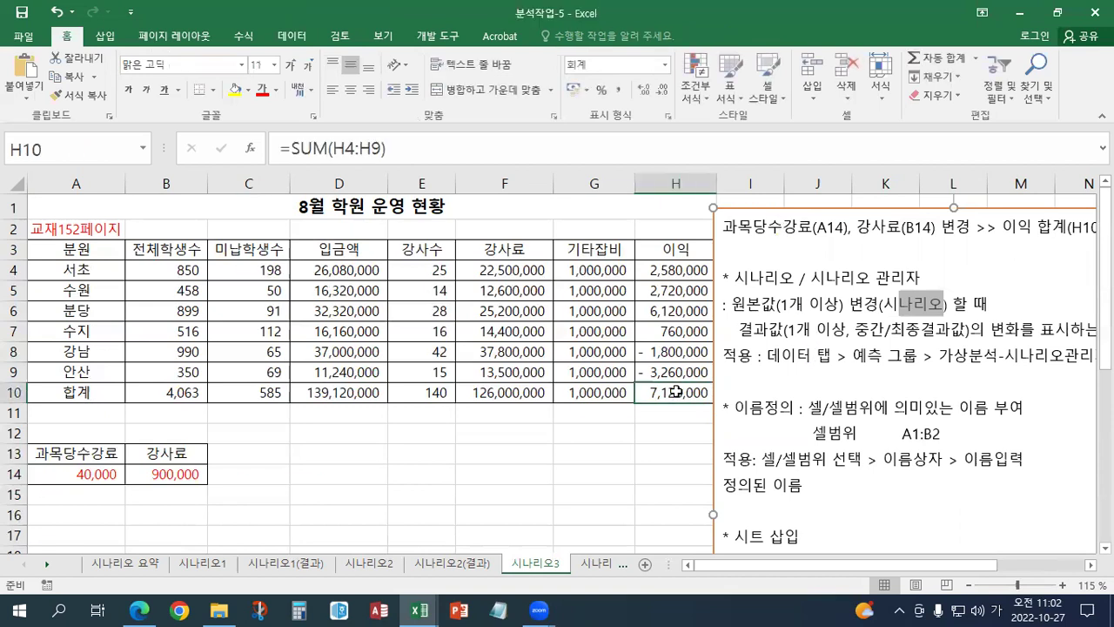
click(276, 90)
click(338, 235)
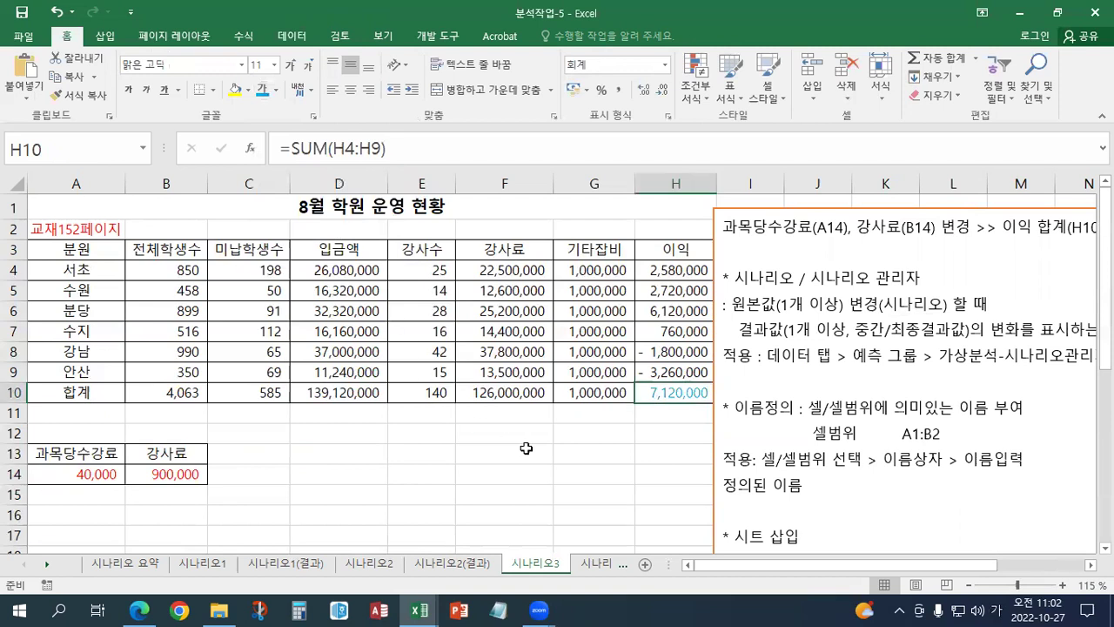
Shift the notes text box slightly away from the table so that it no longer overlaps column H.
drag(97, 477, 162, 478)
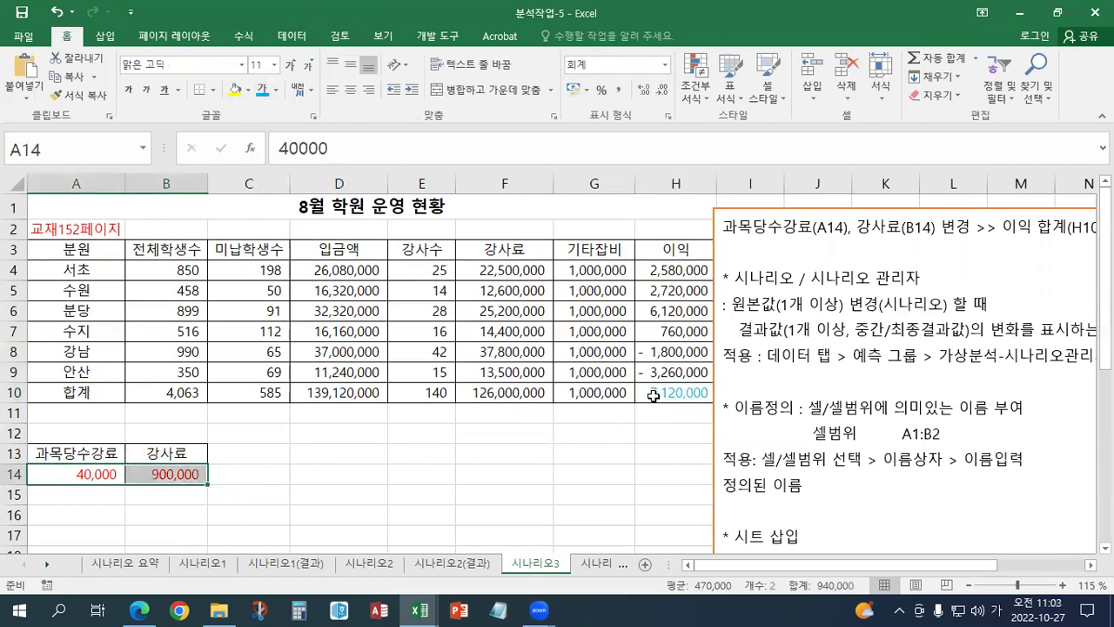
drag(114, 474, 172, 474)
click(681, 396)
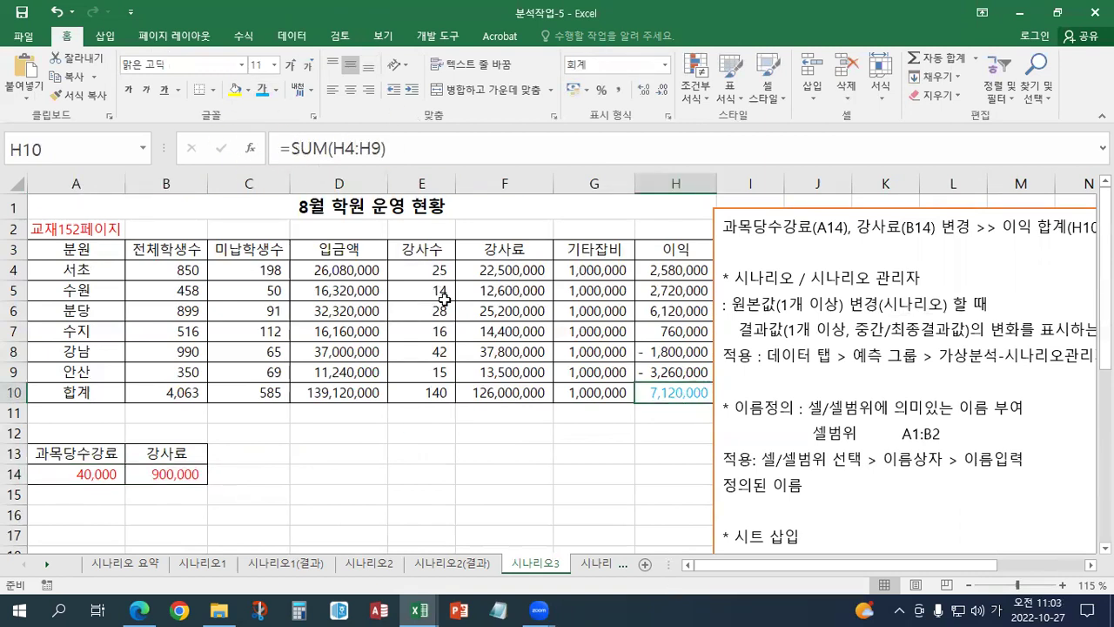
drag(727, 208, 740, 211)
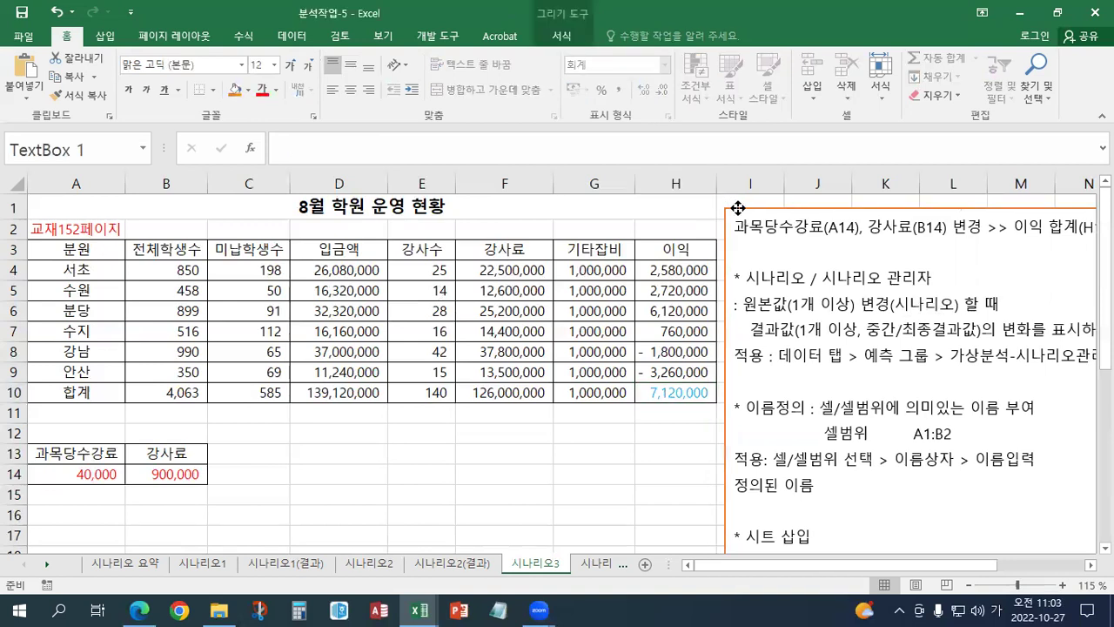
click(690, 384)
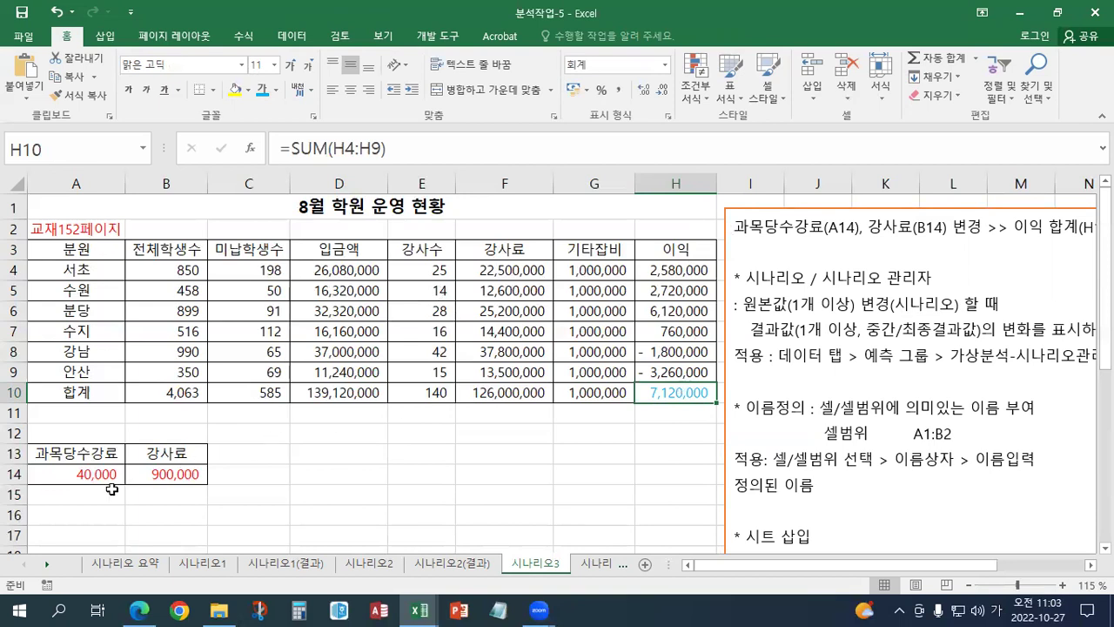
Define the name 과목당수강료 for cell A14.
click(55, 472)
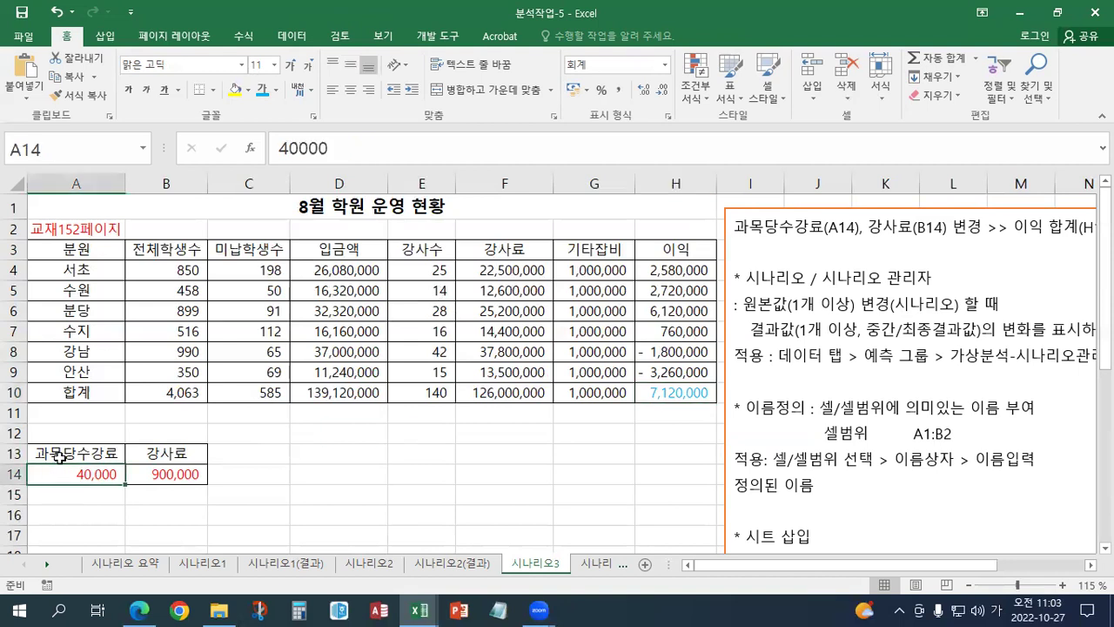
click(89, 149)
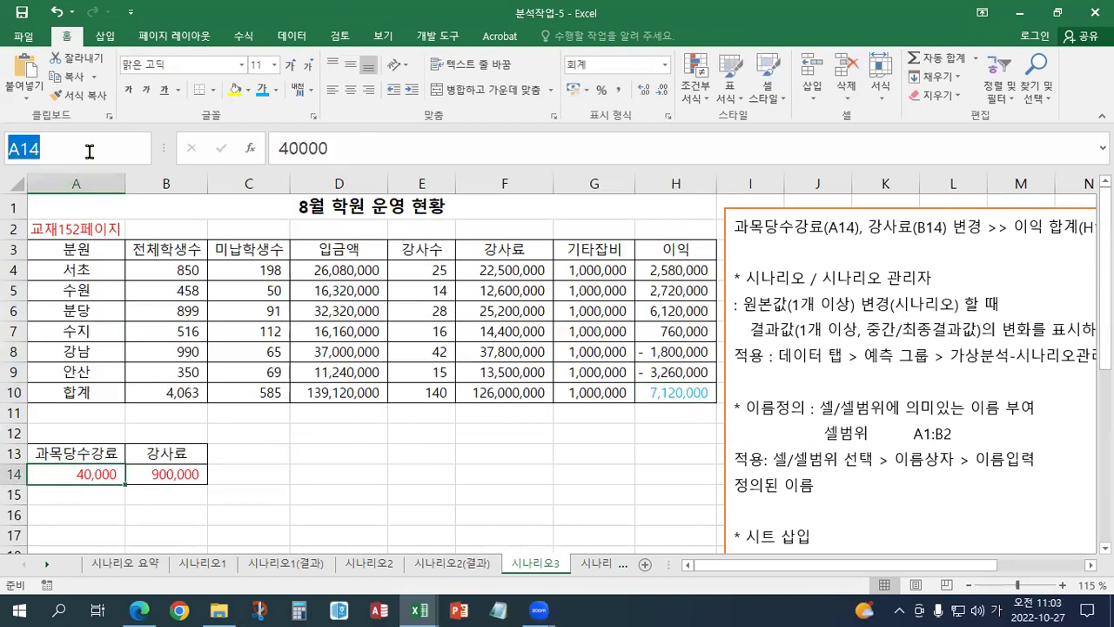
text(과목)
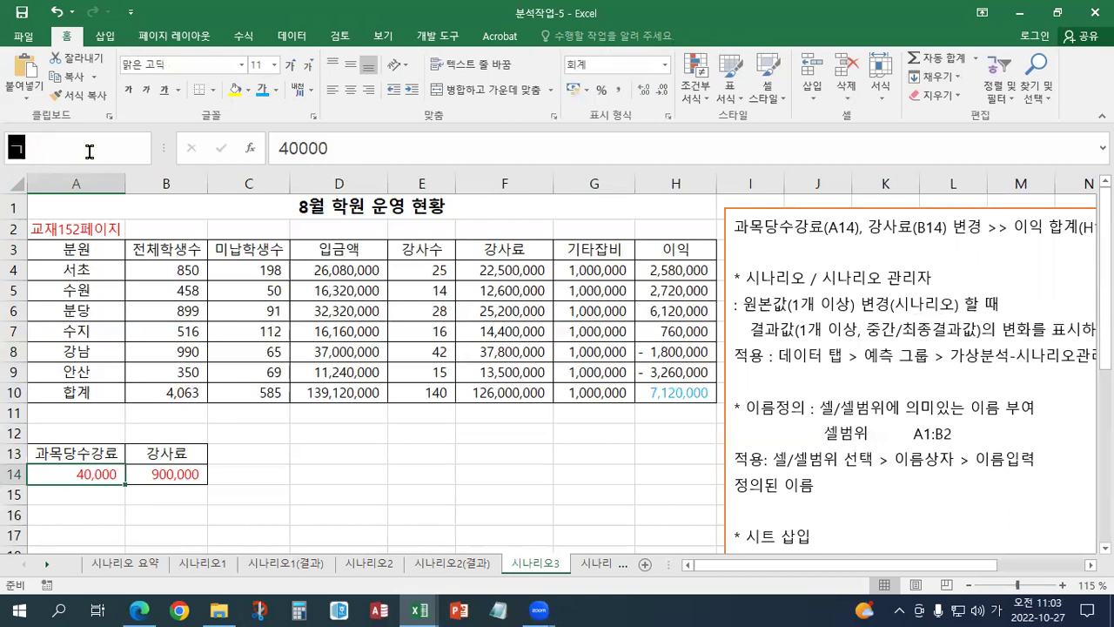
text(당수강료)
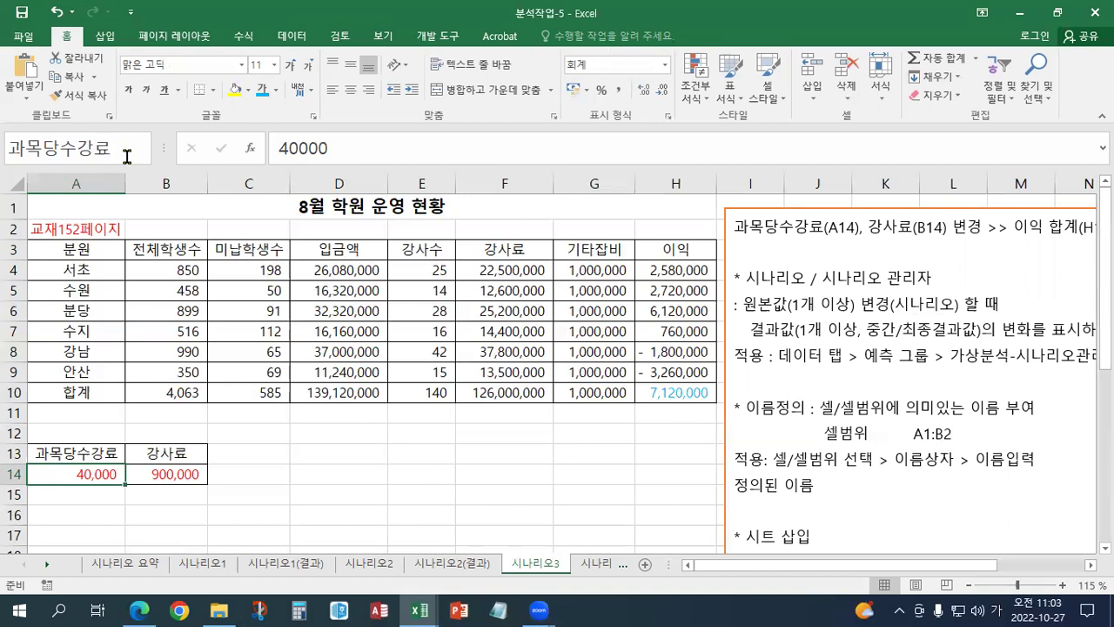
key(Return)
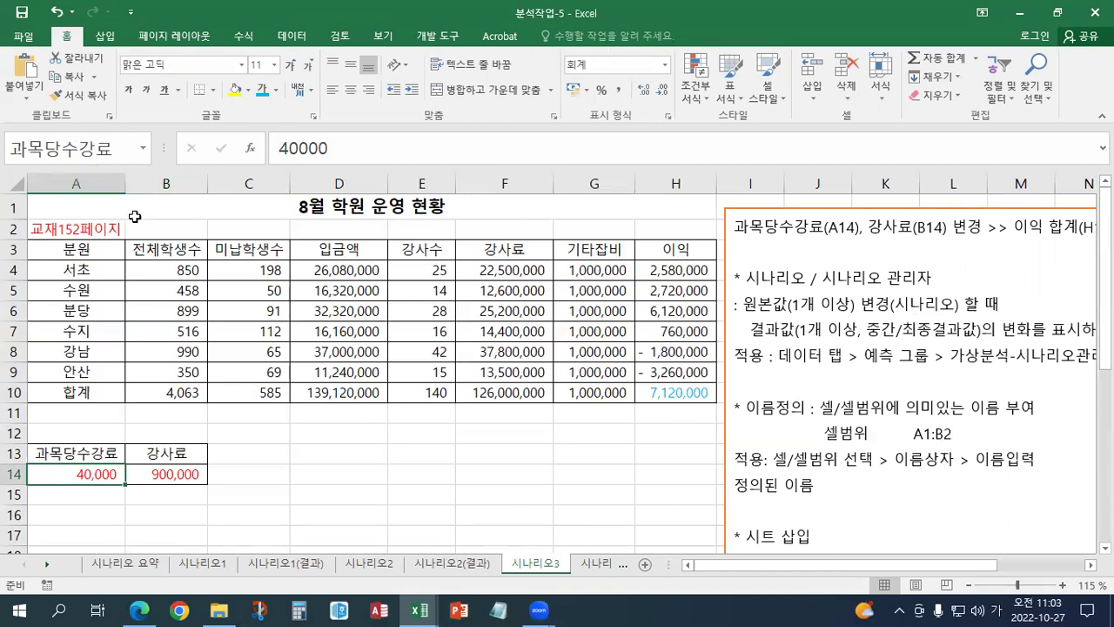
Define the name 강사료 for cell B14.
click(172, 476)
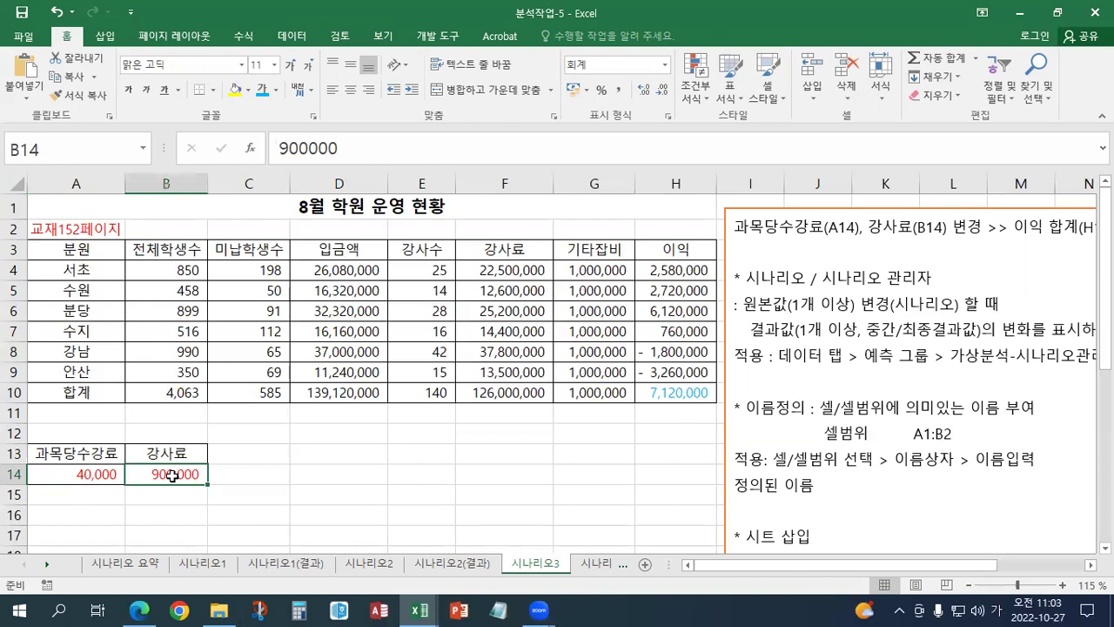
click(68, 143)
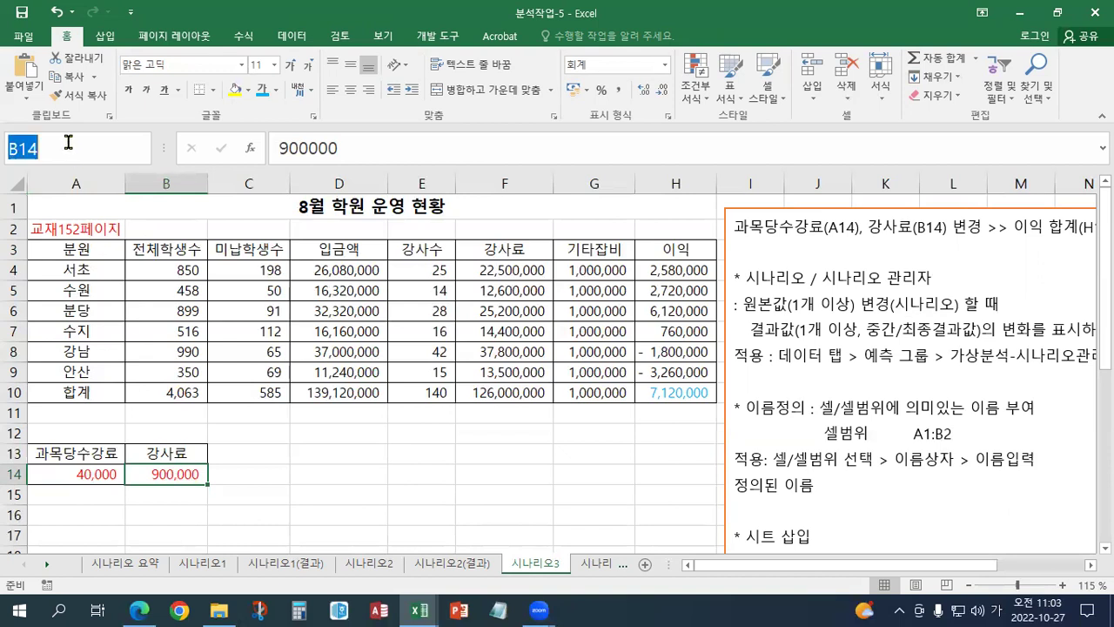
text(가ㅇ사료)
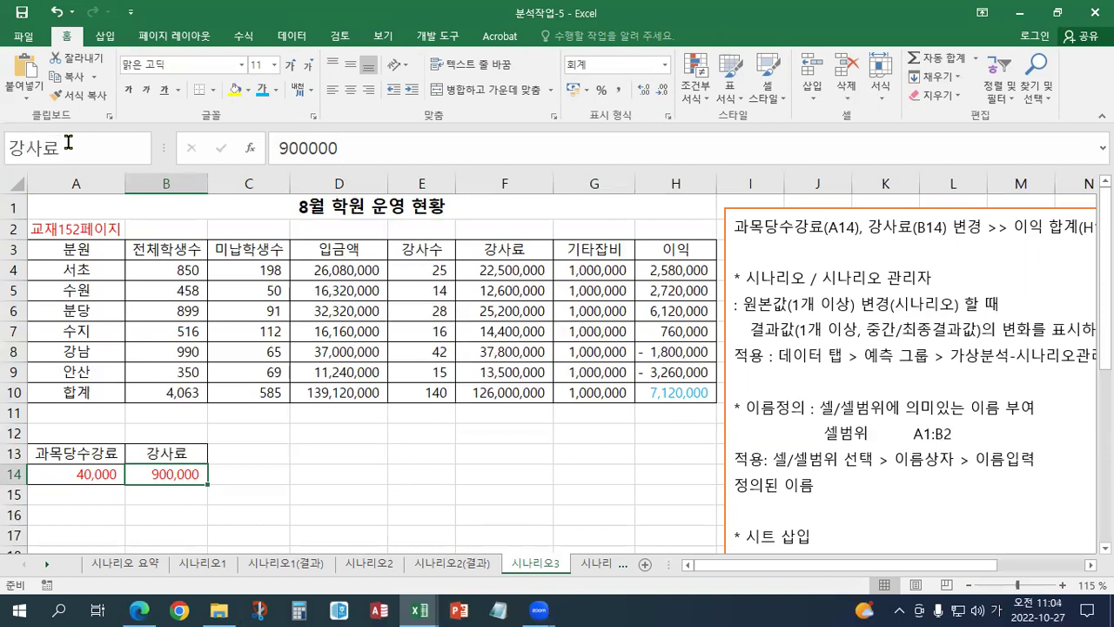
key(Return)
Define the name 이익합계 for the profit total in cell H10.
click(647, 396)
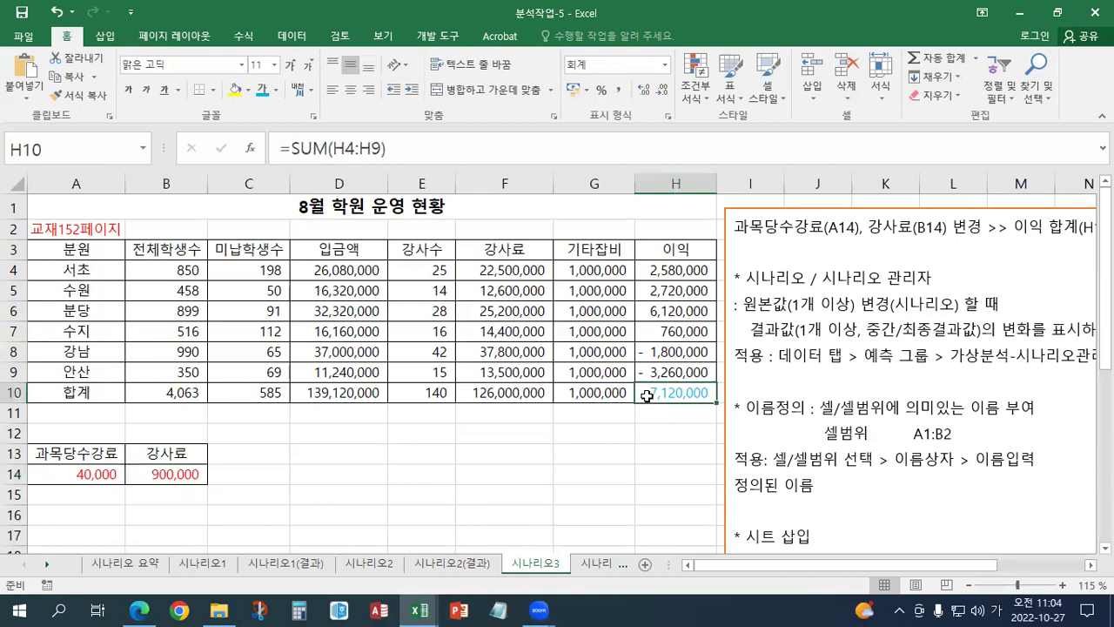
click(81, 154)
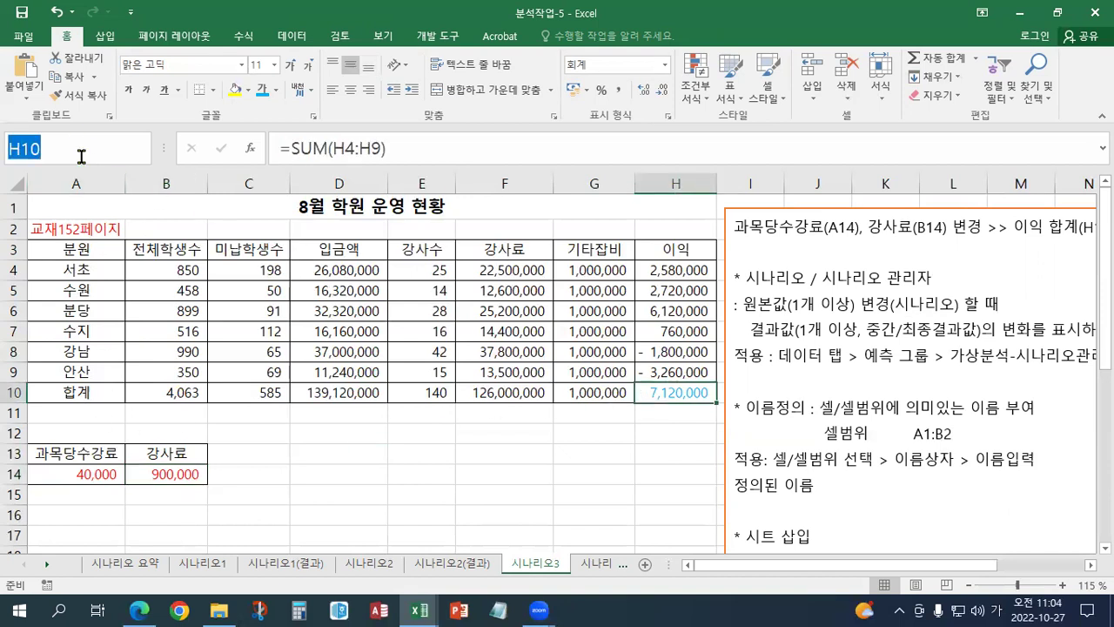
text(익합계)
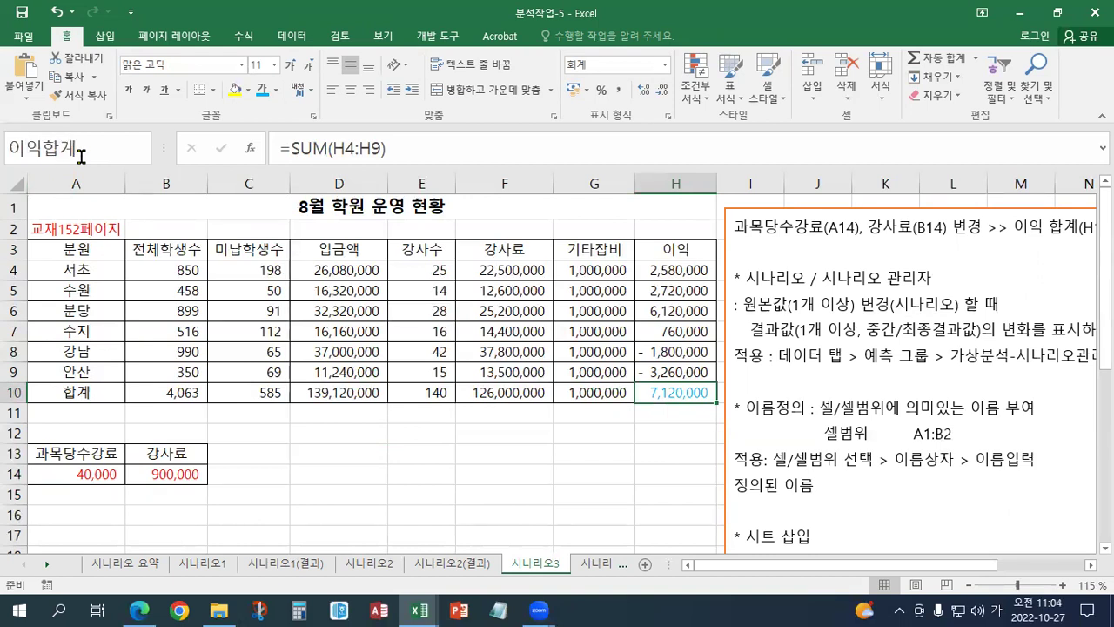
key(Return)
Add a scenario named 10%인상 in the Scenario Manager with cells A14:B14 as its changing cells.
click(108, 202)
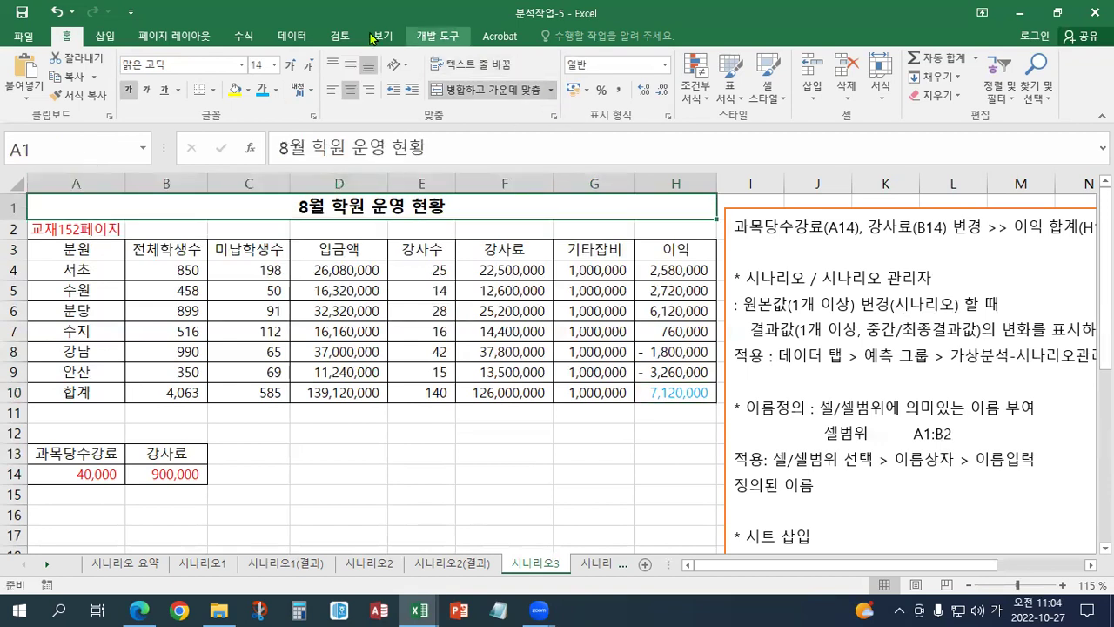
click(283, 40)
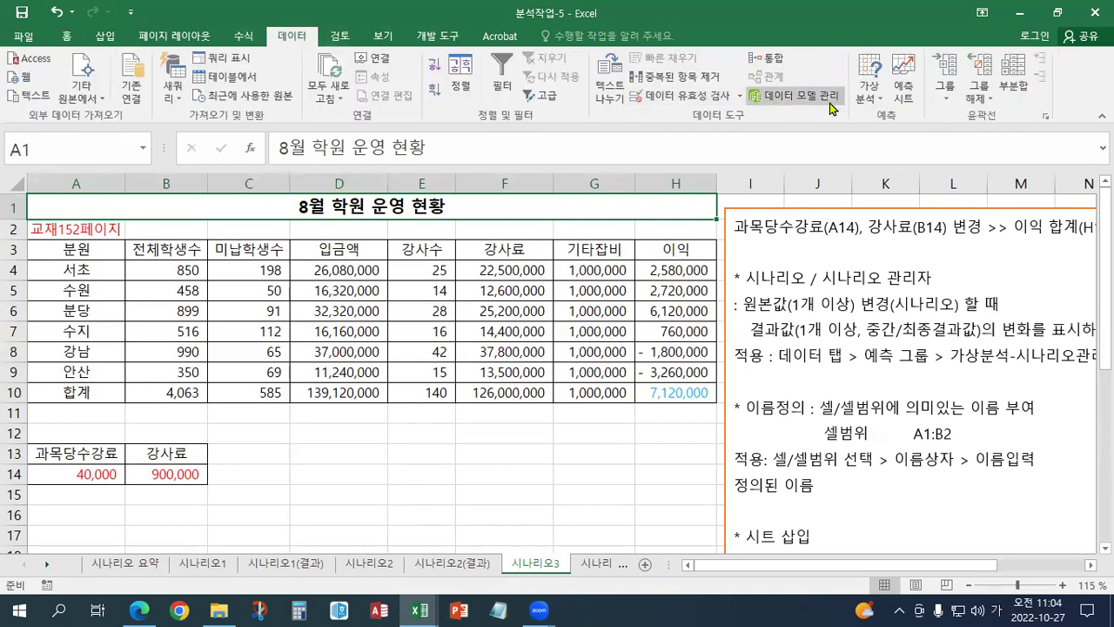
click(873, 99)
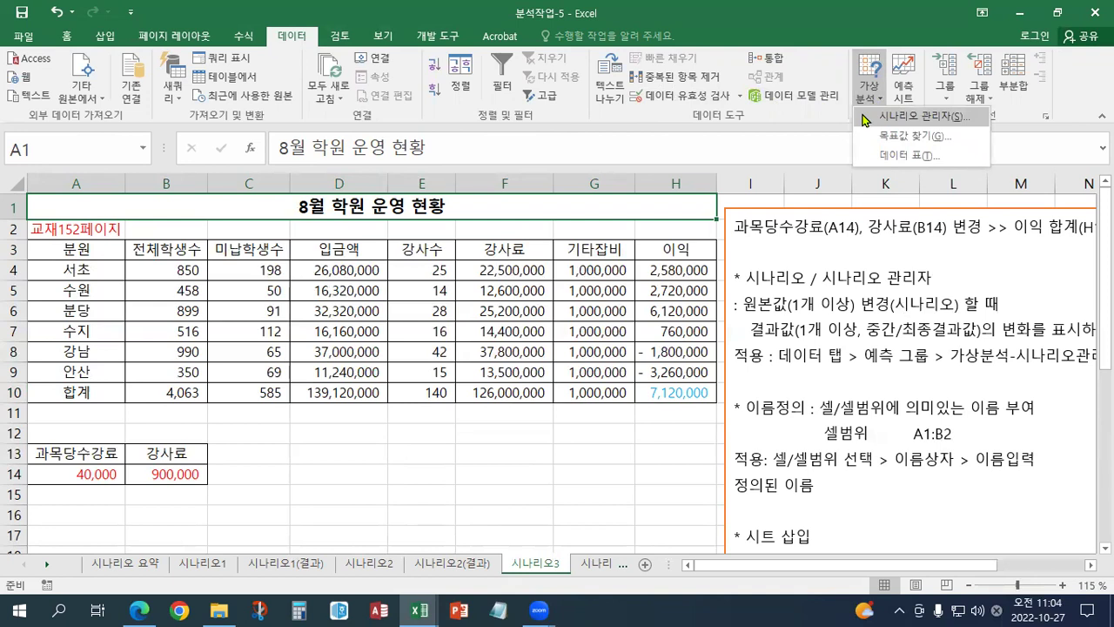
click(866, 119)
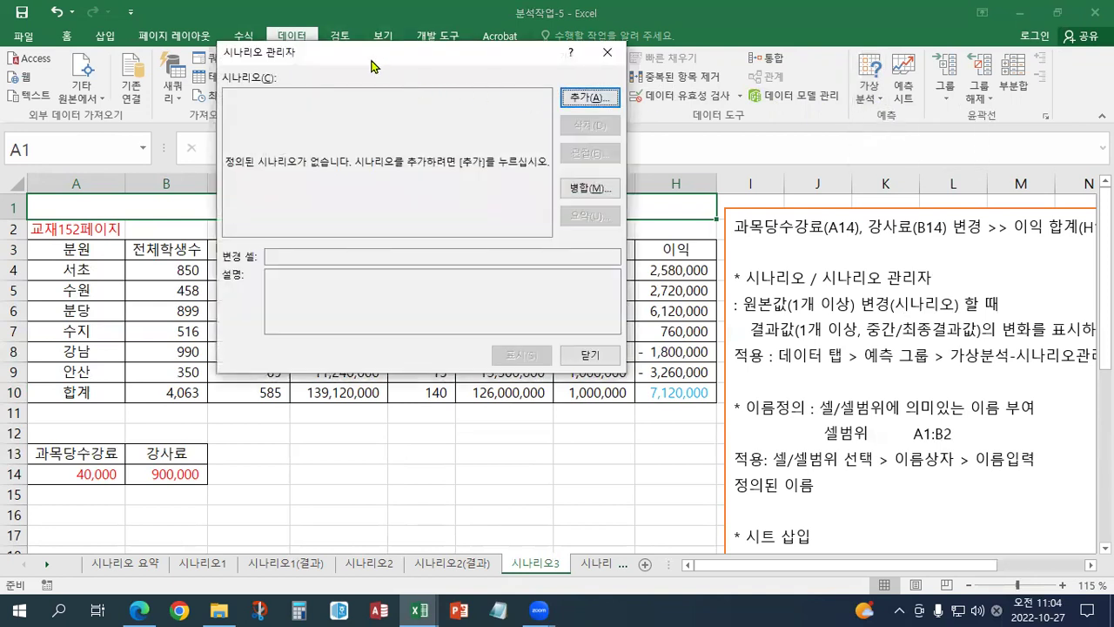
drag(372, 66, 381, 191)
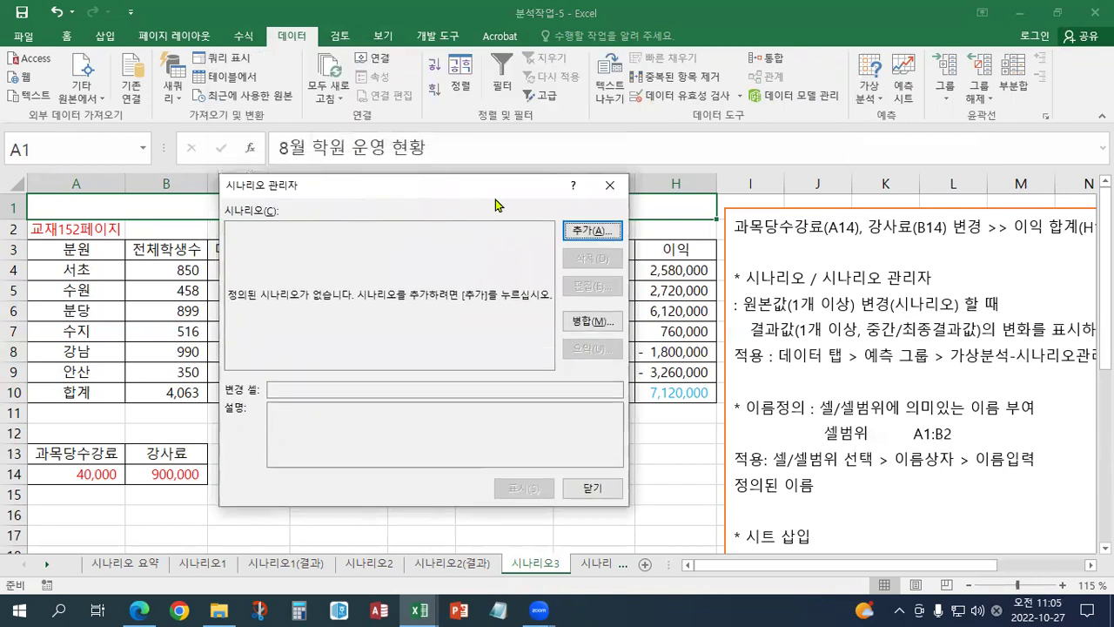
click(583, 232)
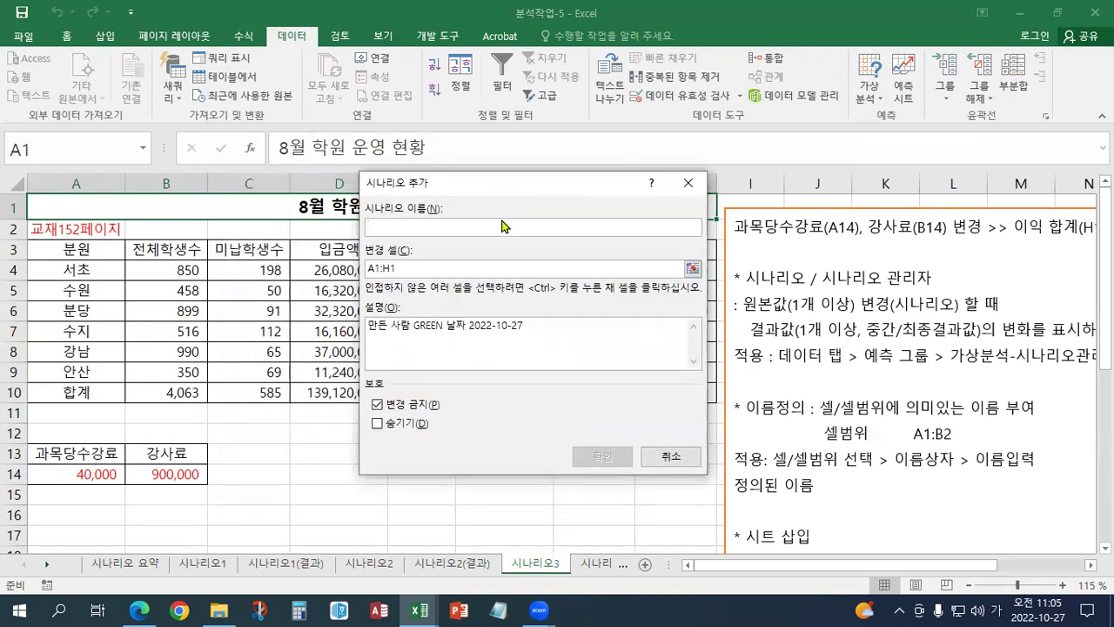
text(10%인상)
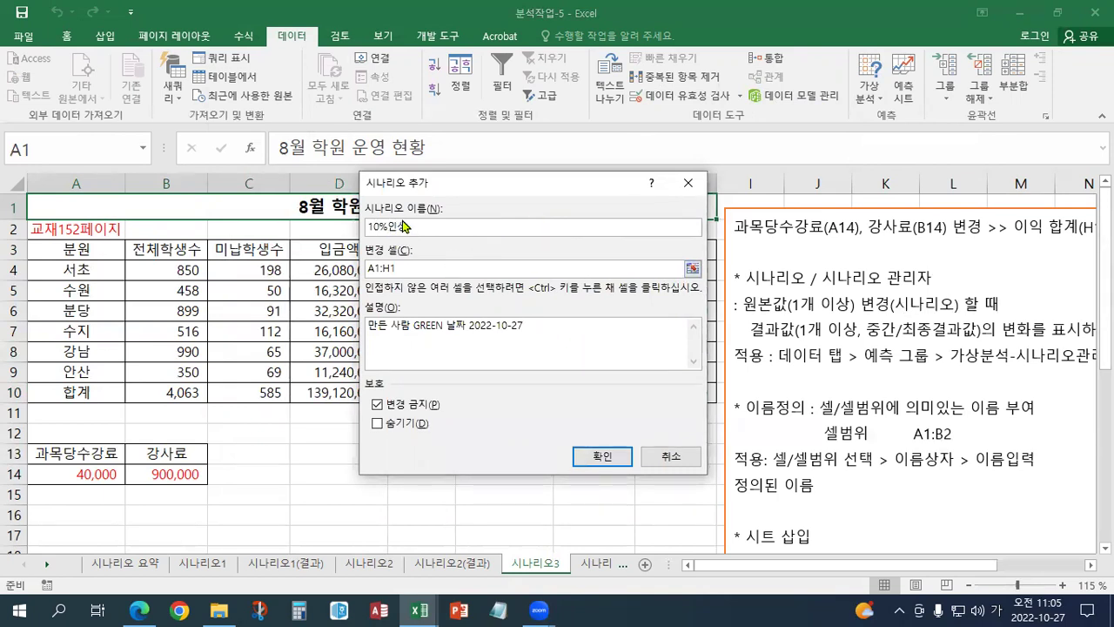
click(383, 268)
key(Delete)
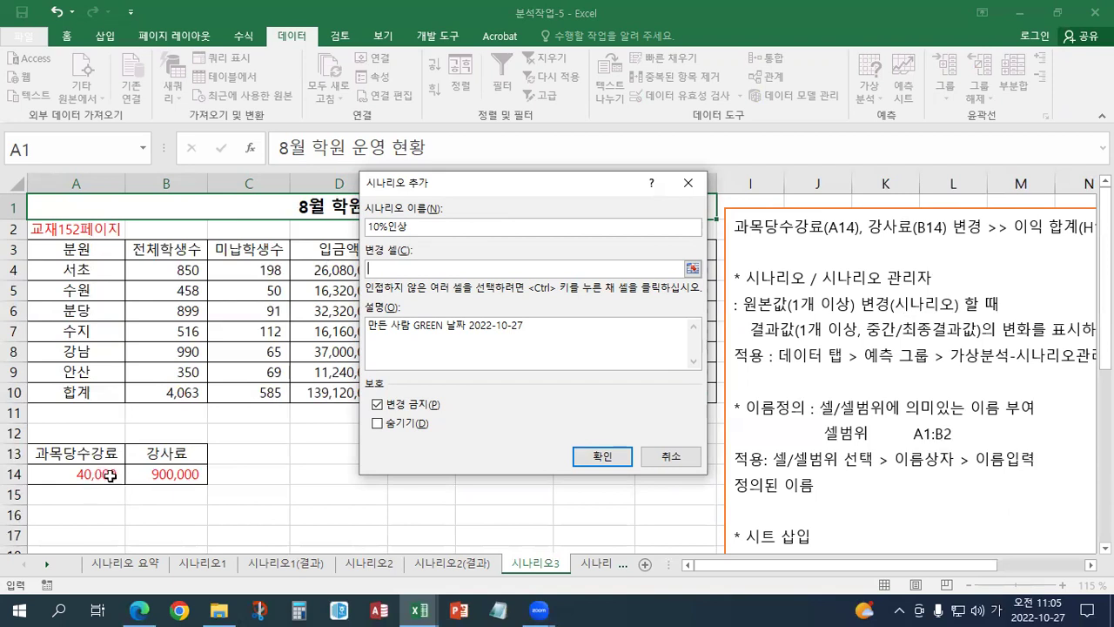
drag(72, 476, 174, 475)
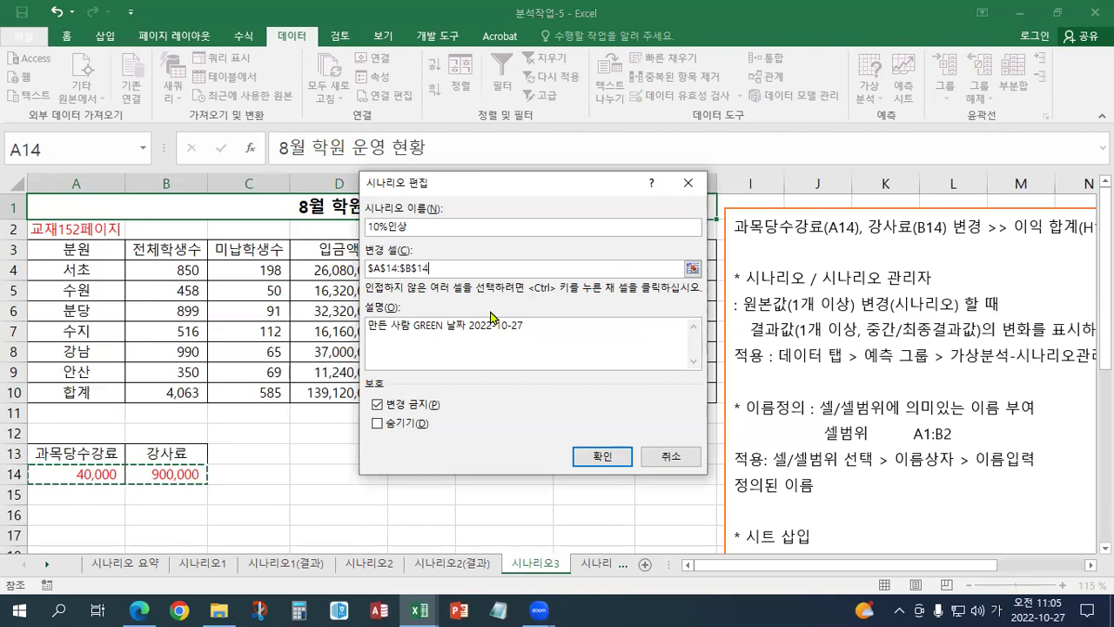
click(585, 462)
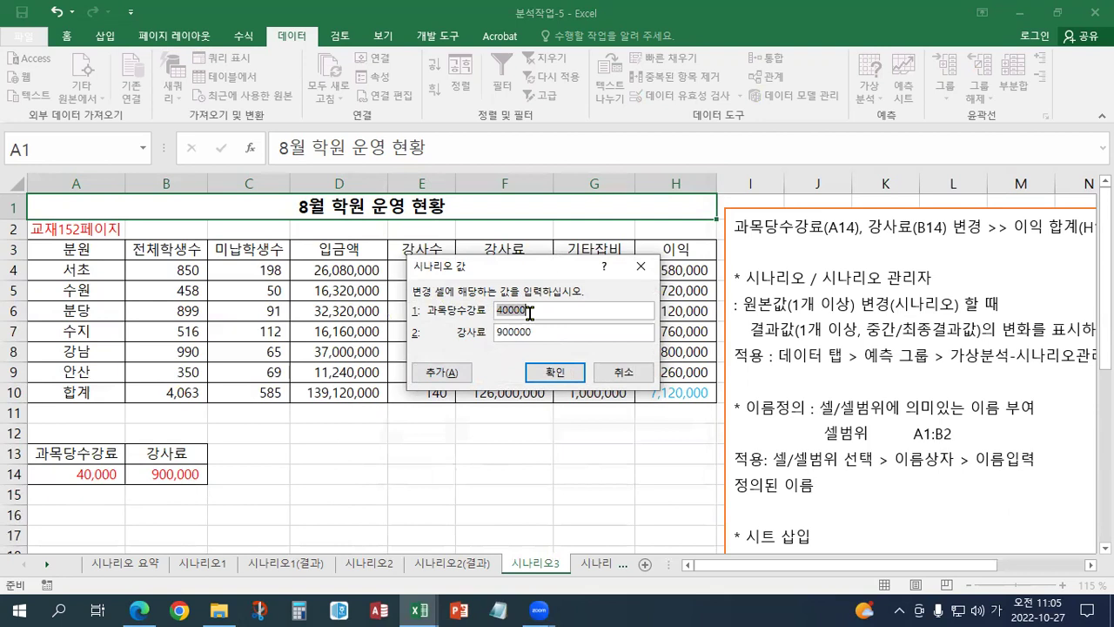
Set the 10%인상 scenario values to 44000 for 과목당수강료 and 990000 for 강사료.
click(529, 311)
key(Left)
key(Left)
key(Left)
key(BackSpace)
text(4)
click(506, 333)
key(BackSpace)
text(9)
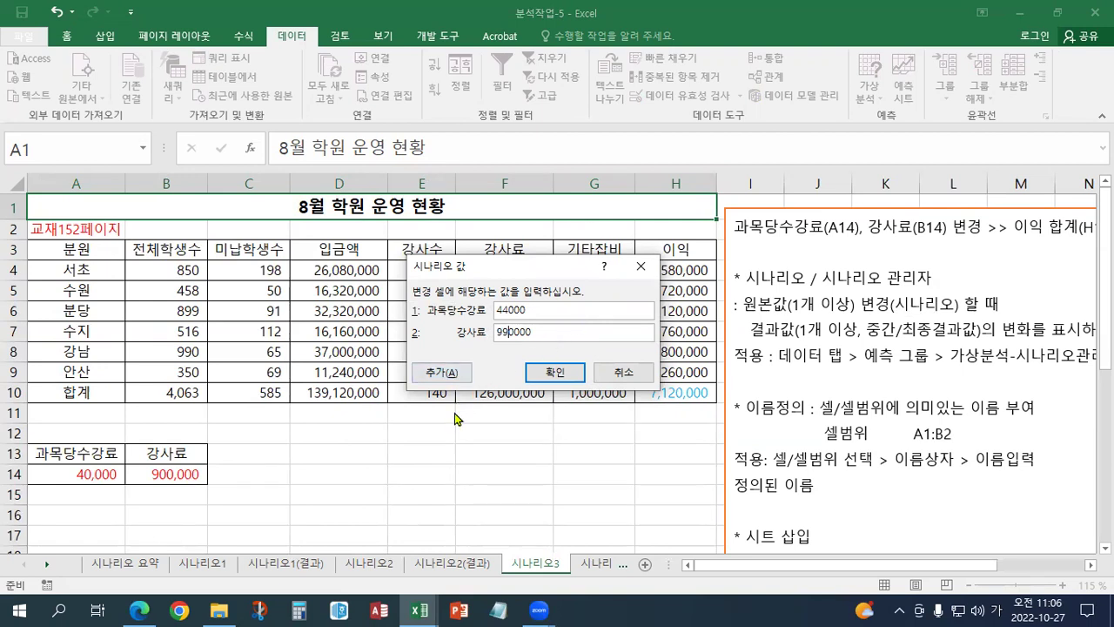
Add another scenario named 20%인상 that uses the same changing cells A14:B14.
click(448, 379)
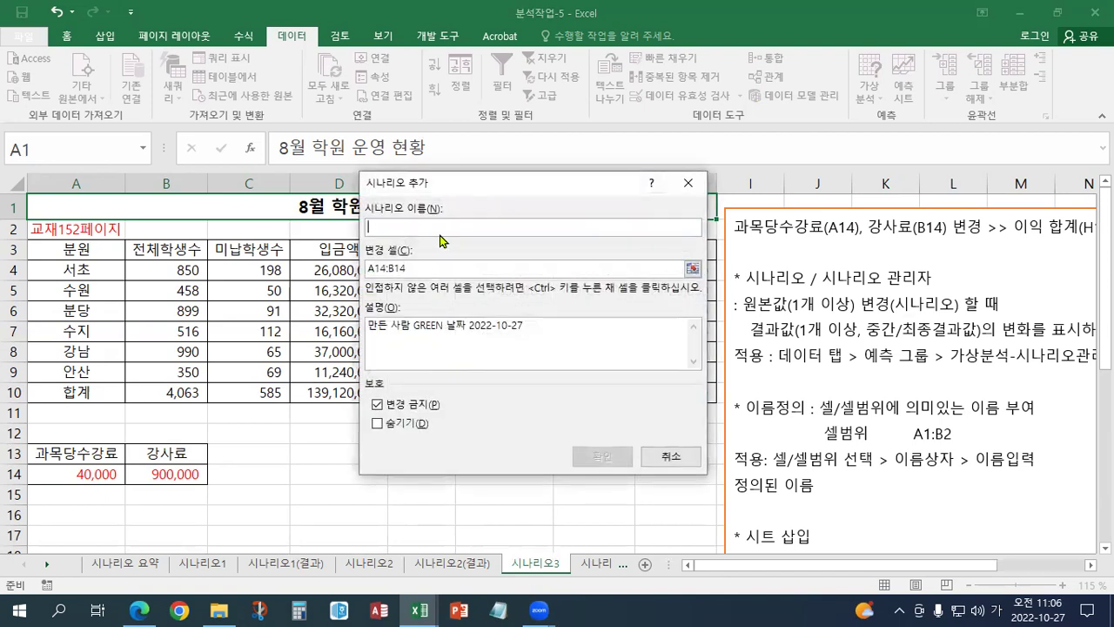
text(20%)
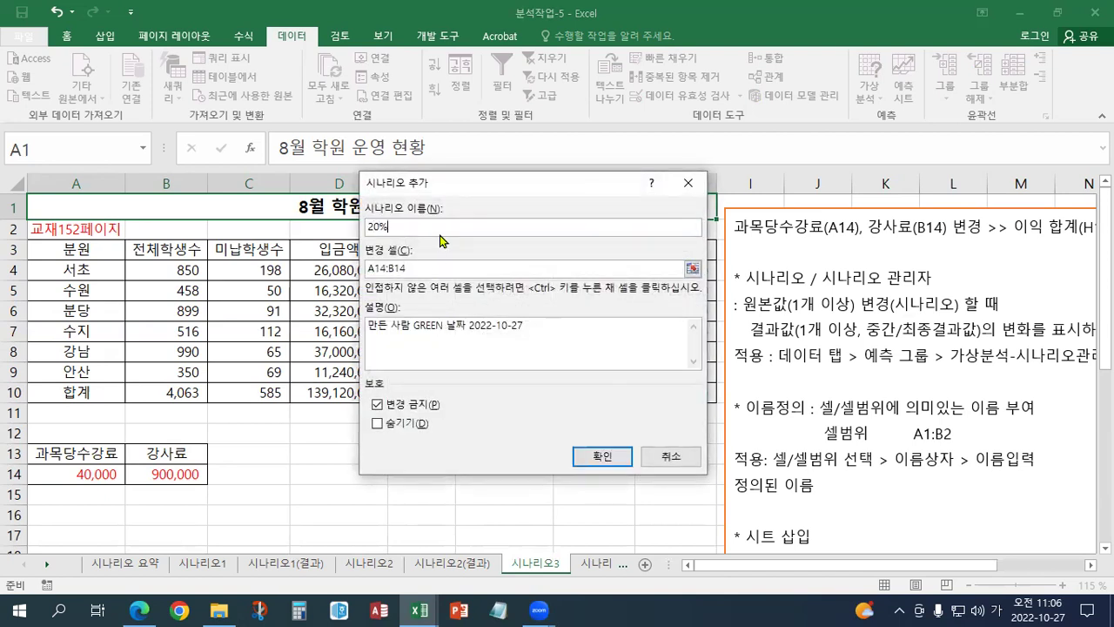
text(인상)
click(428, 273)
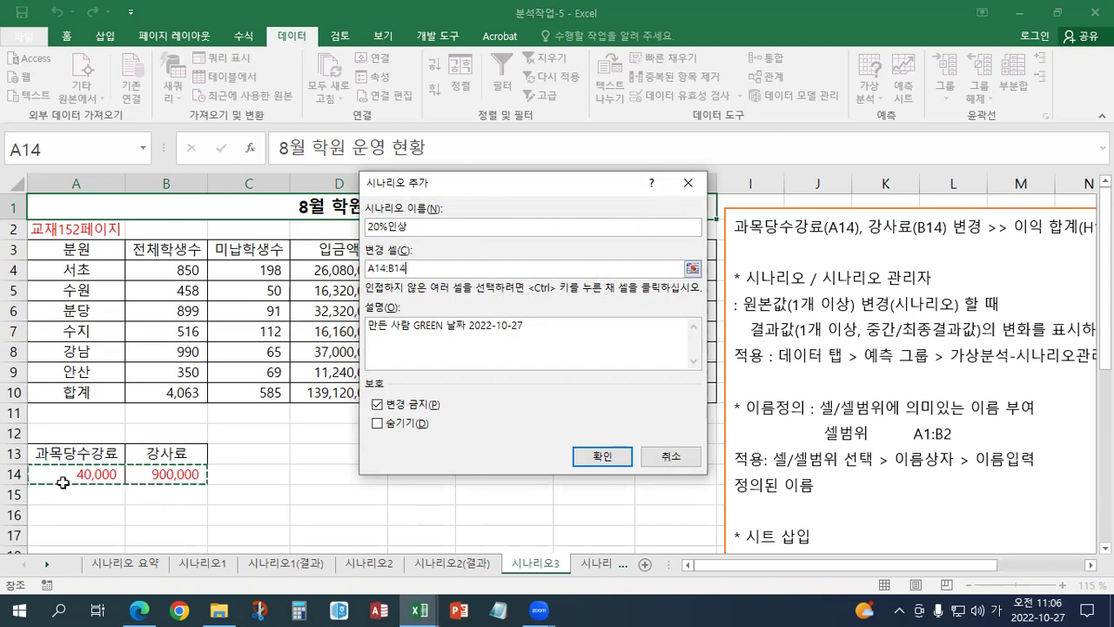
click(602, 459)
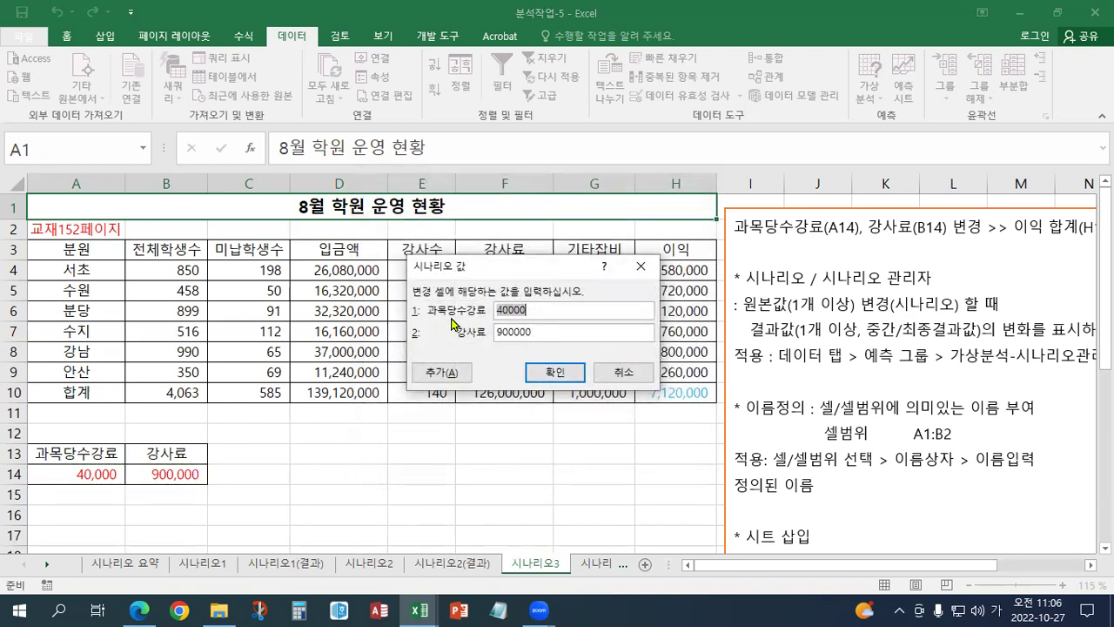
Set the 20%인상 scenario values to 48000 for 과목당수강료 and 10800000 for 강사료.
click(505, 311)
key(Delete)
text(8)
click(497, 331)
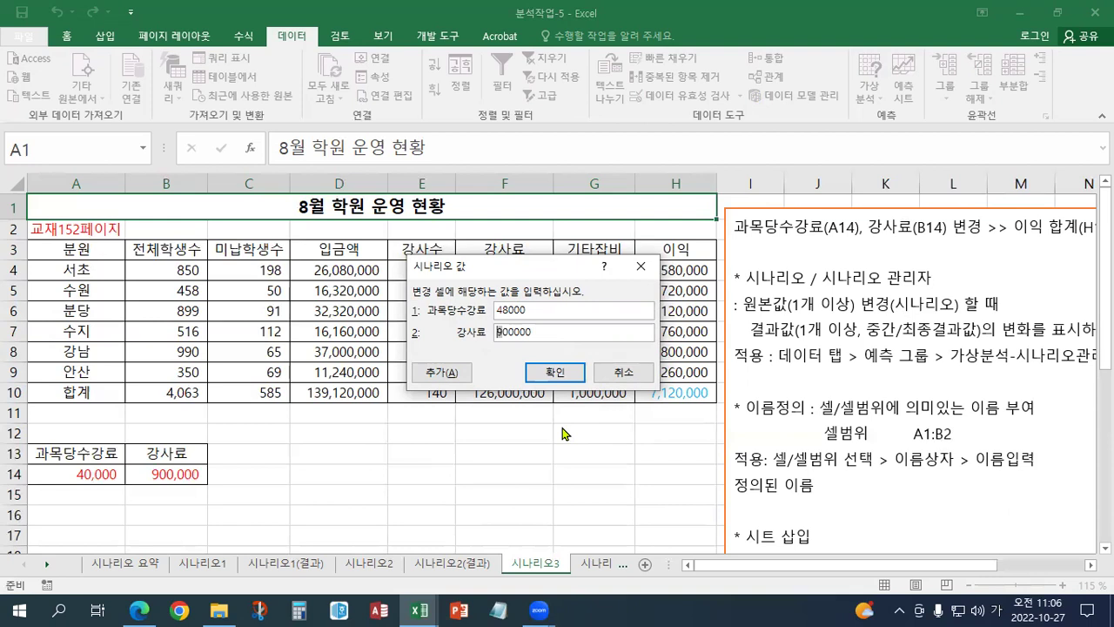
key(Delete)
text(108)
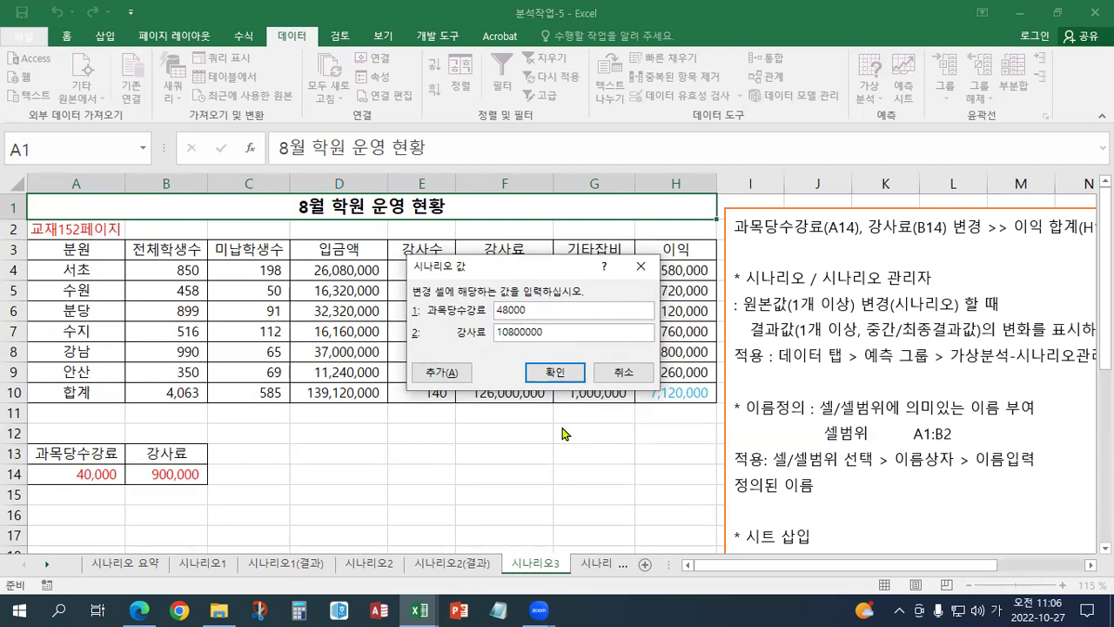
click(551, 374)
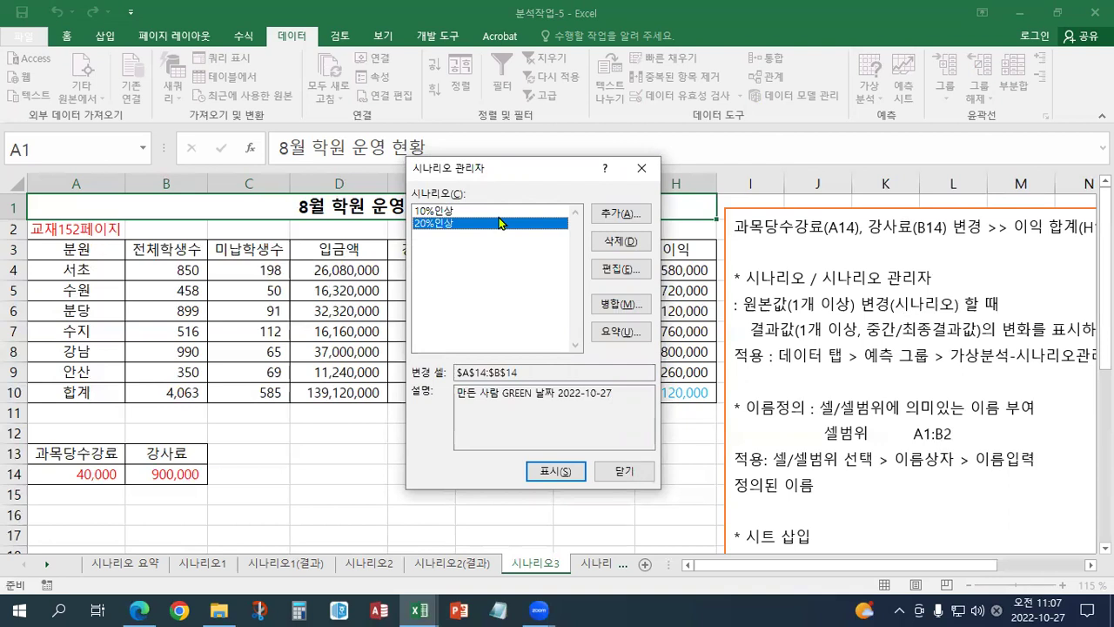
Generate a scenario summary report with the profit total $H$10 as the result cell.
click(617, 332)
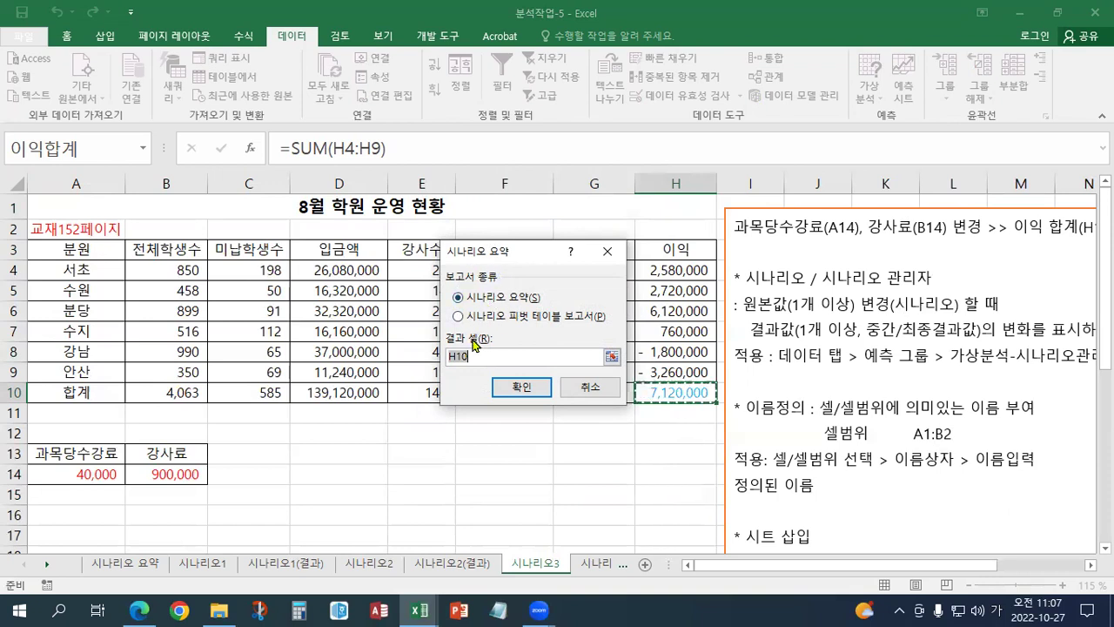
drag(478, 261, 440, 261)
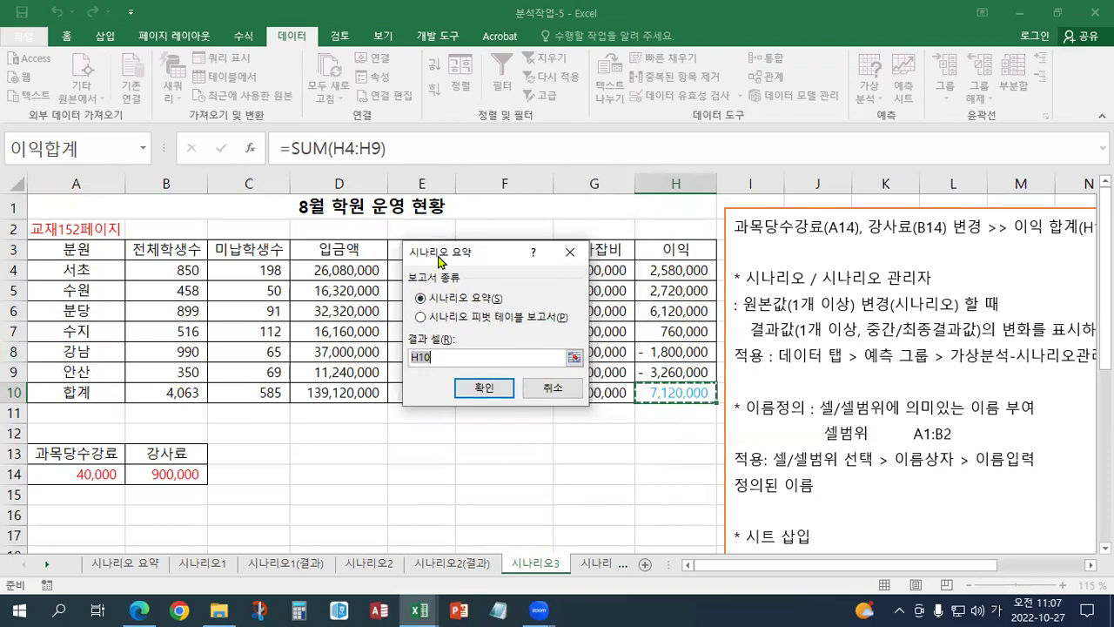
key(F4)
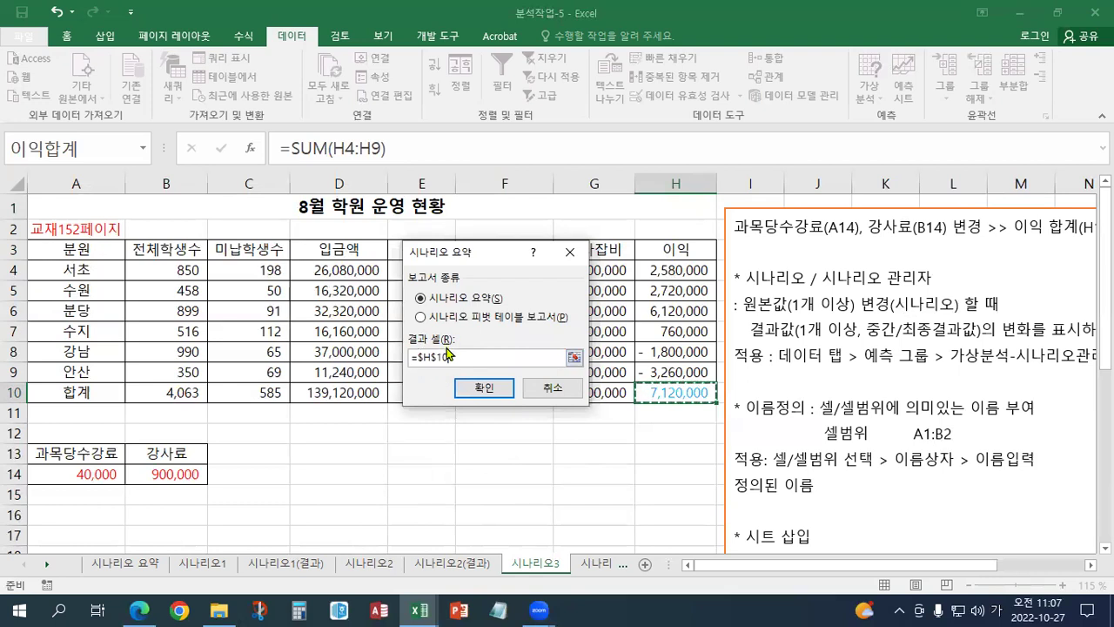
click(461, 389)
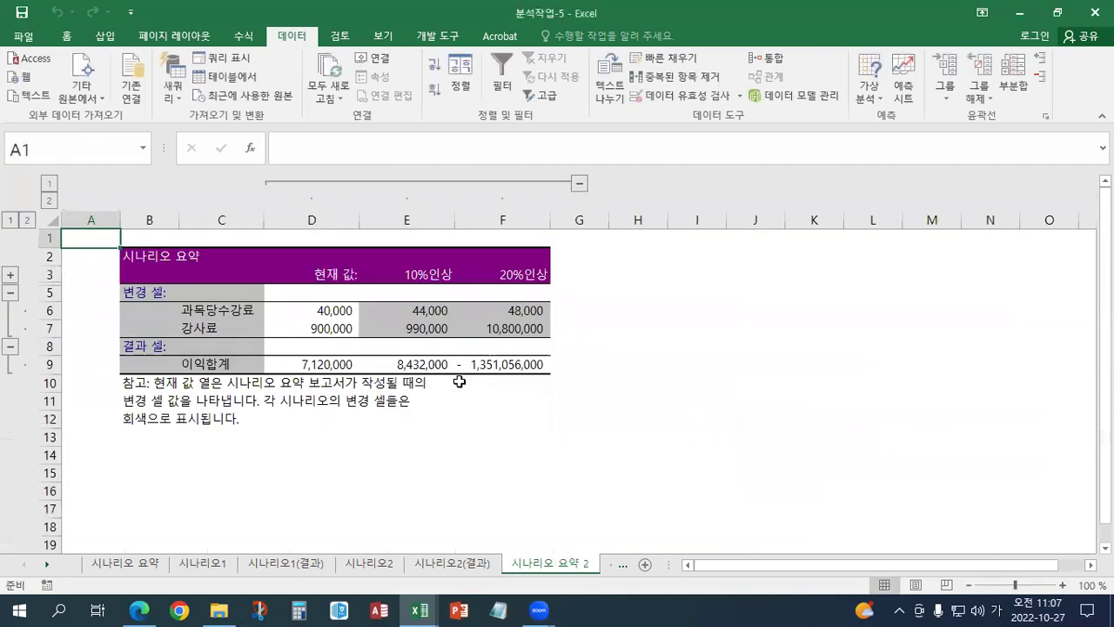
Move the new scenario summary sheet so that it sits between the 시나리오3 and 시나리오3(결과) sheets.
click(1057, 12)
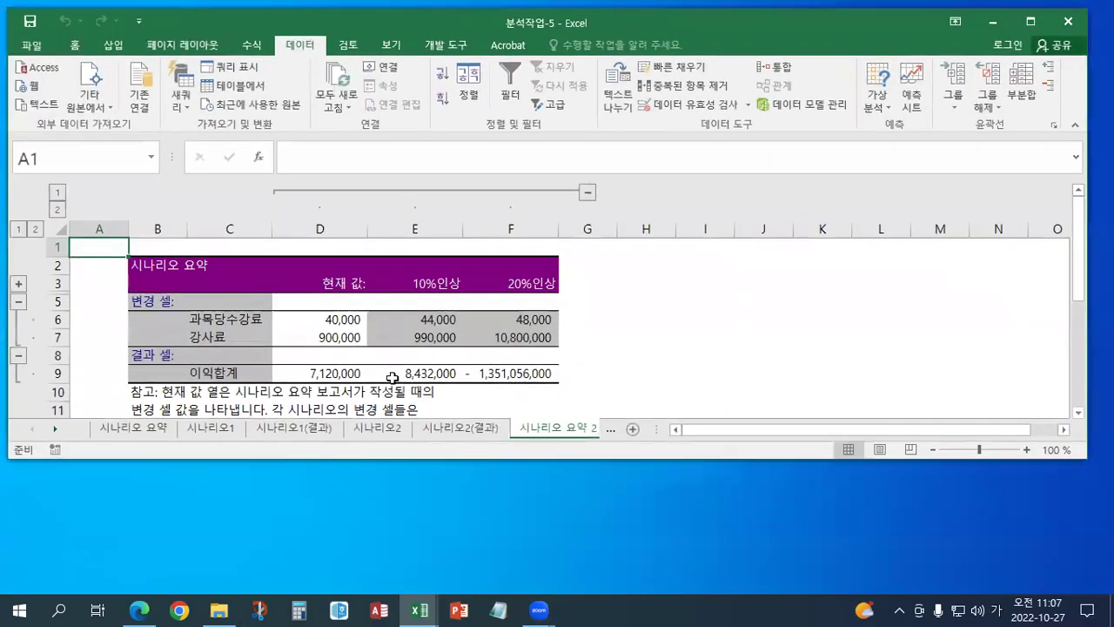
click(55, 429)
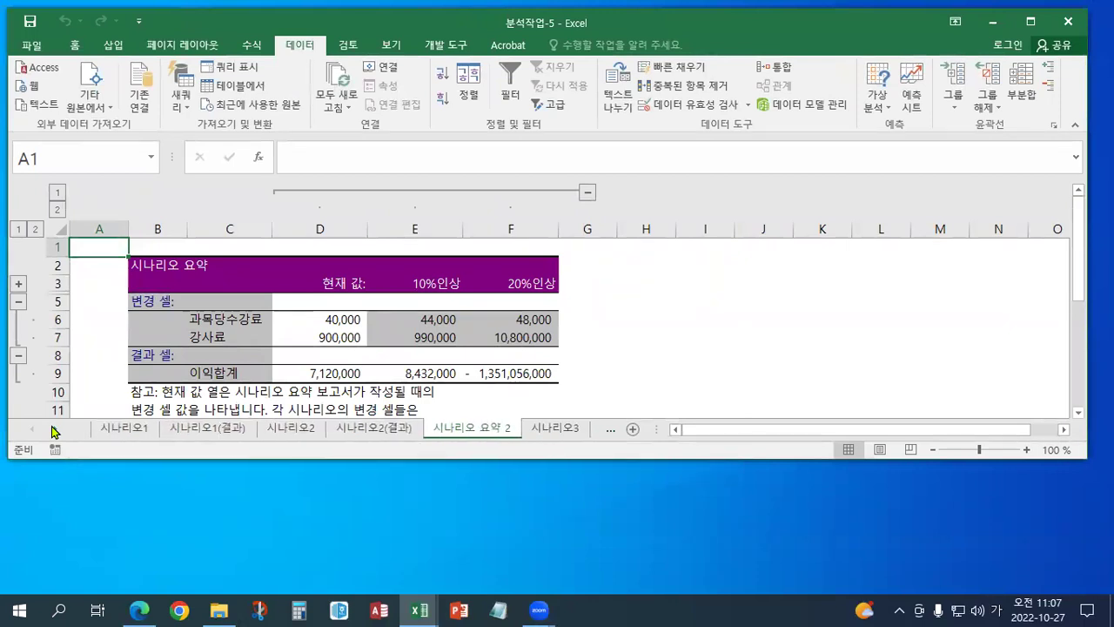
click(54, 428)
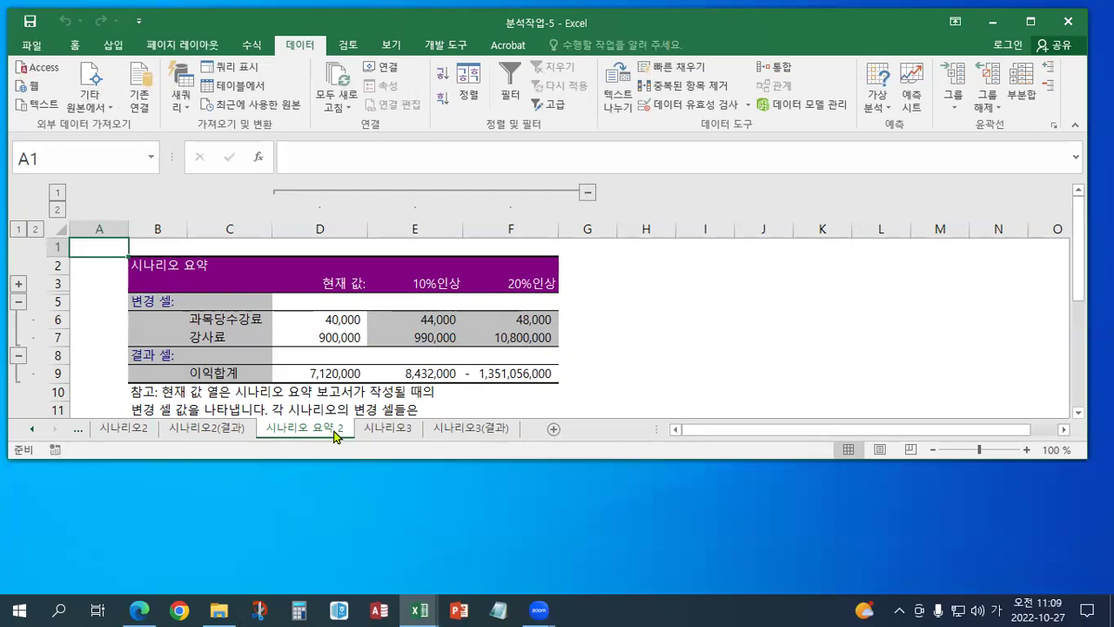
click(406, 431)
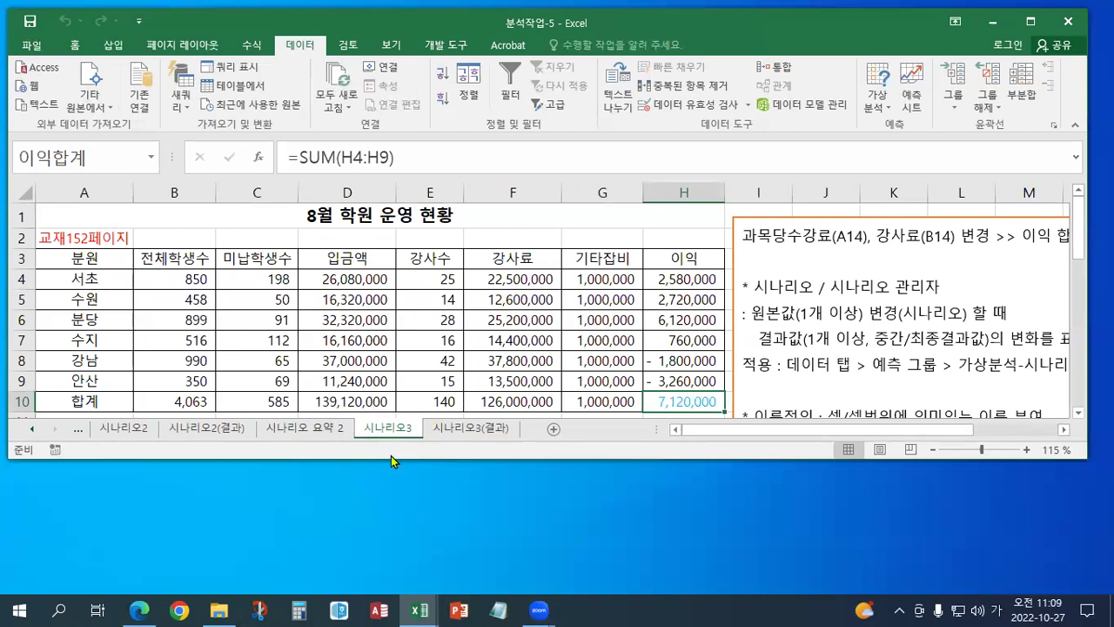
click(318, 429)
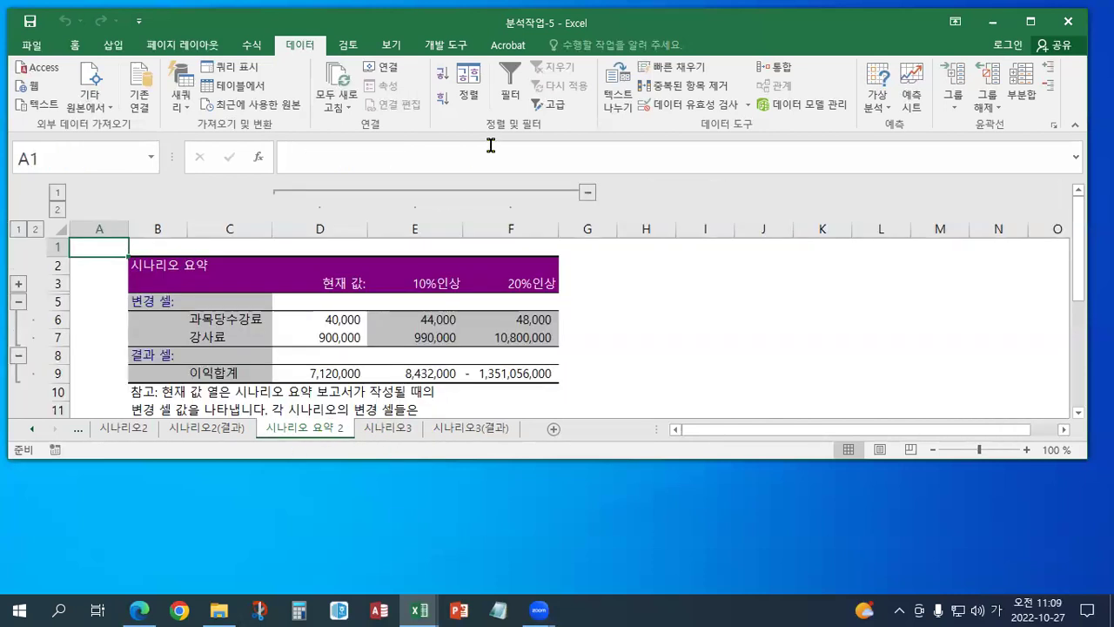
click(76, 45)
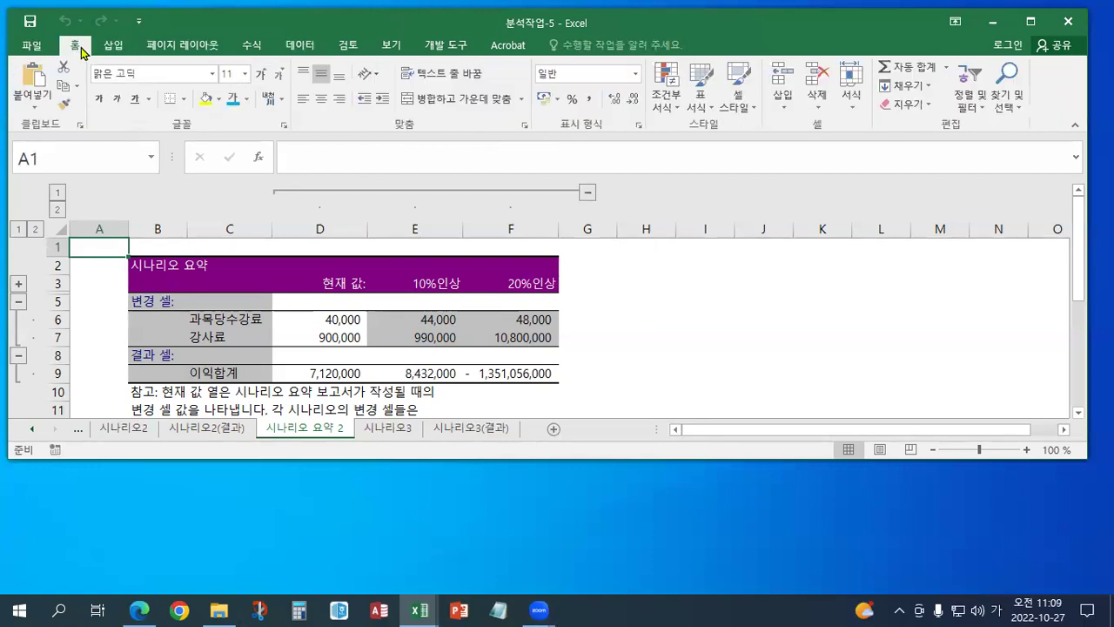
click(850, 97)
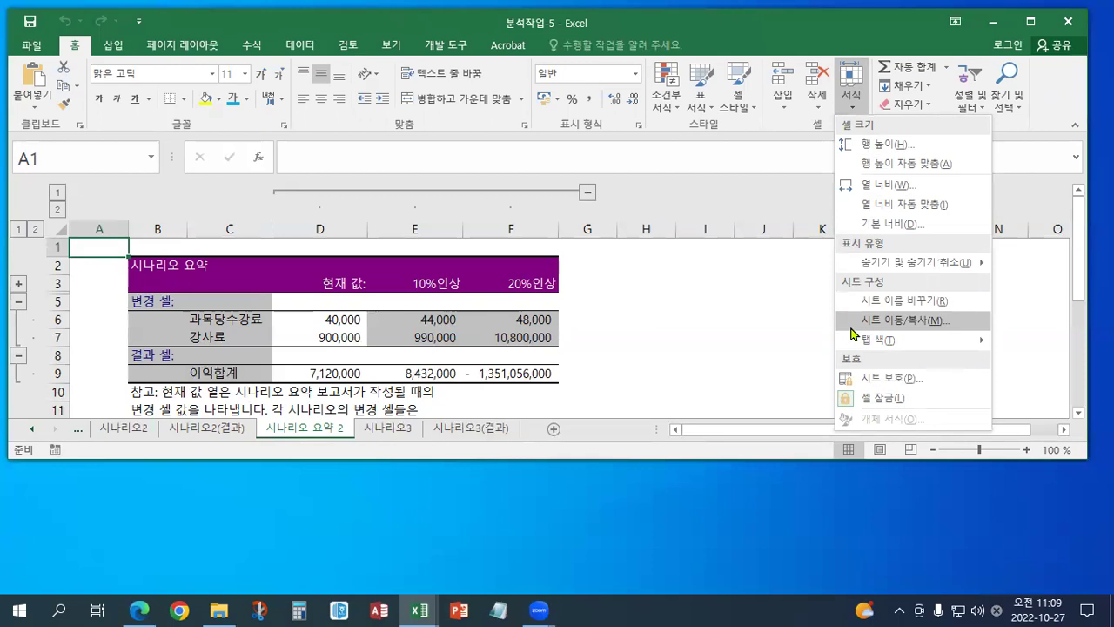
click(852, 328)
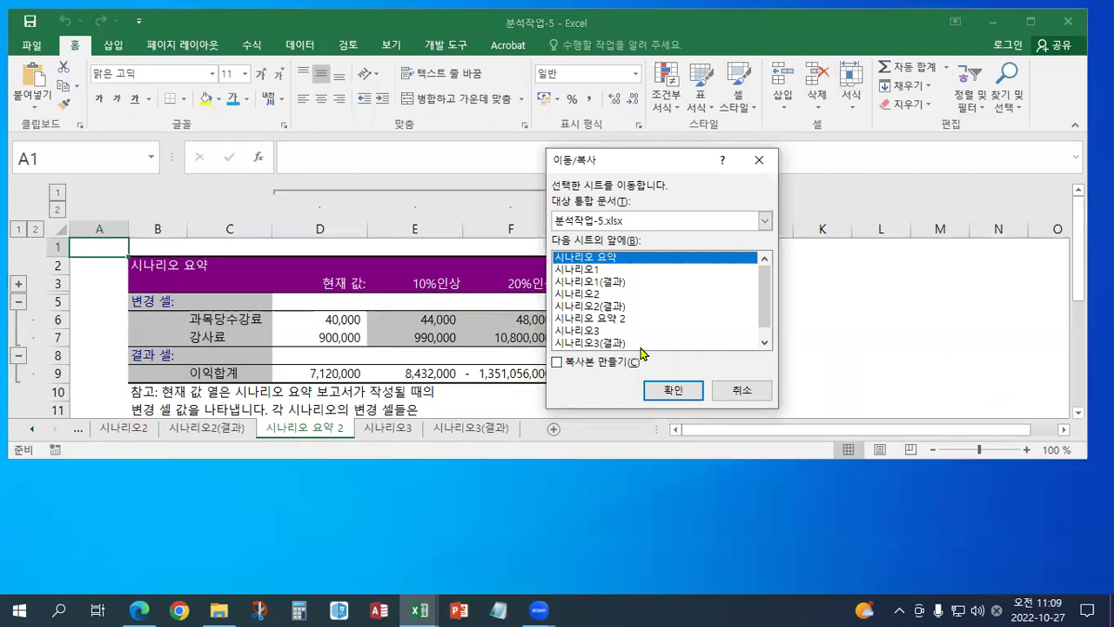
click(766, 343)
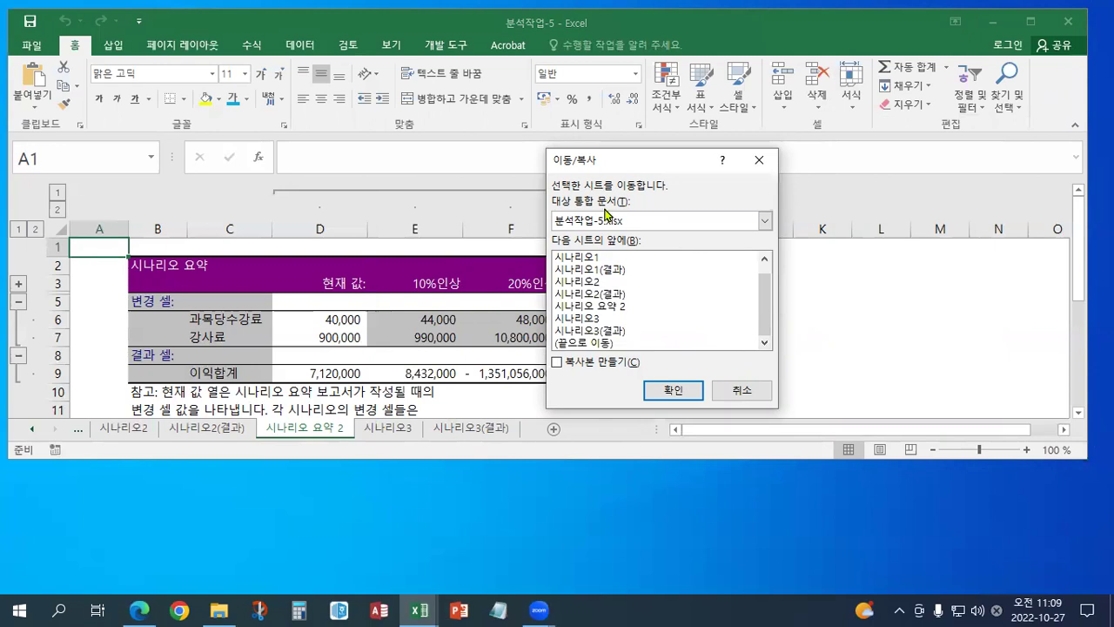
click(587, 334)
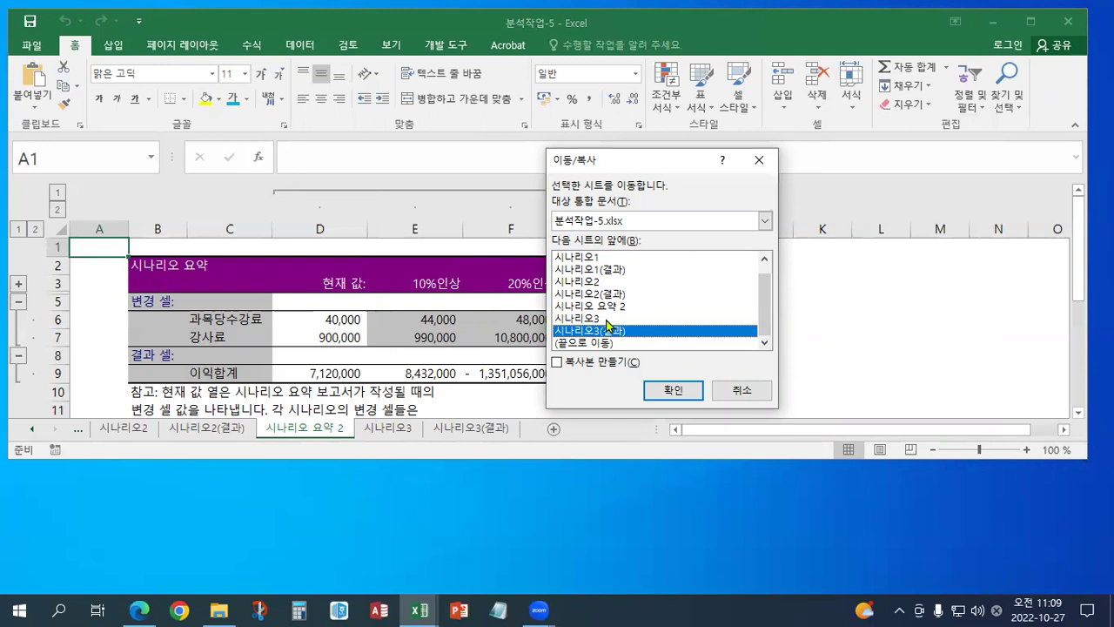
click(659, 394)
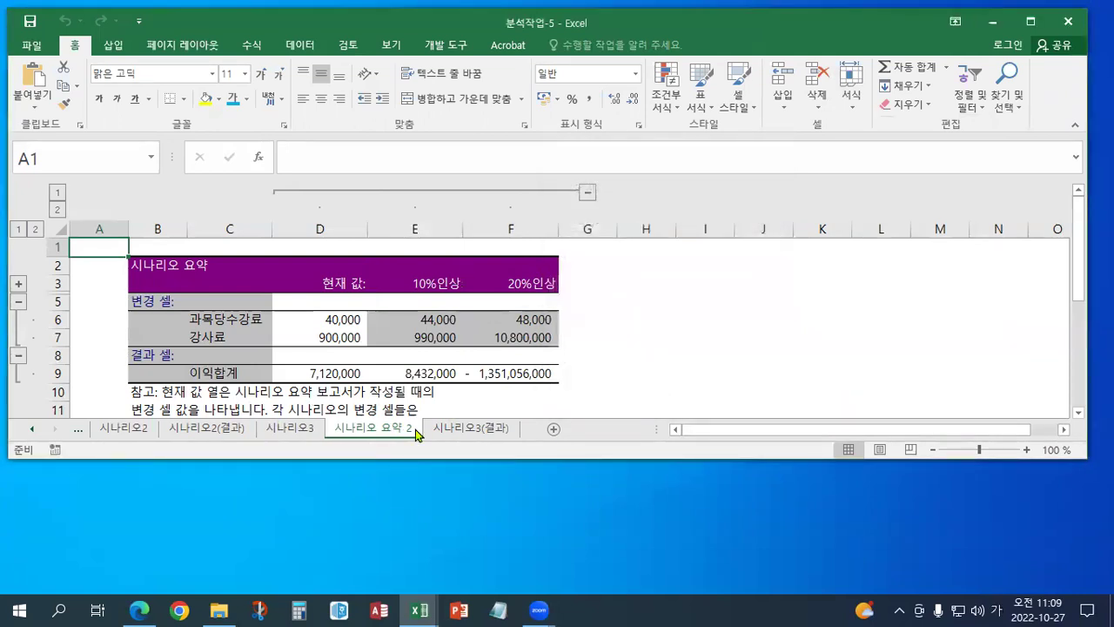
click(286, 431)
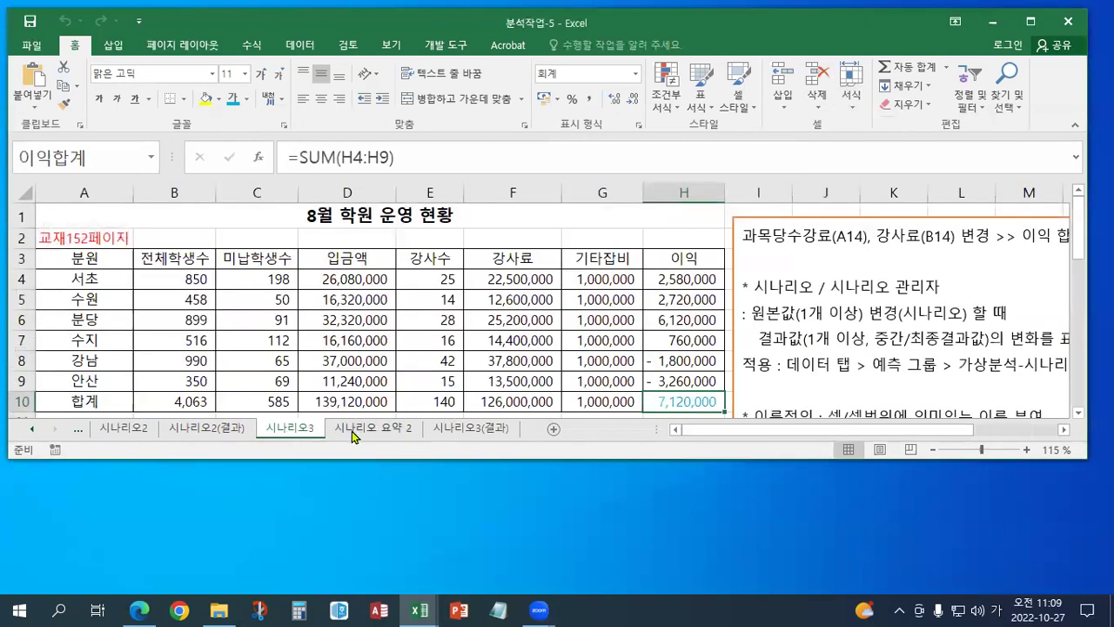
click(354, 431)
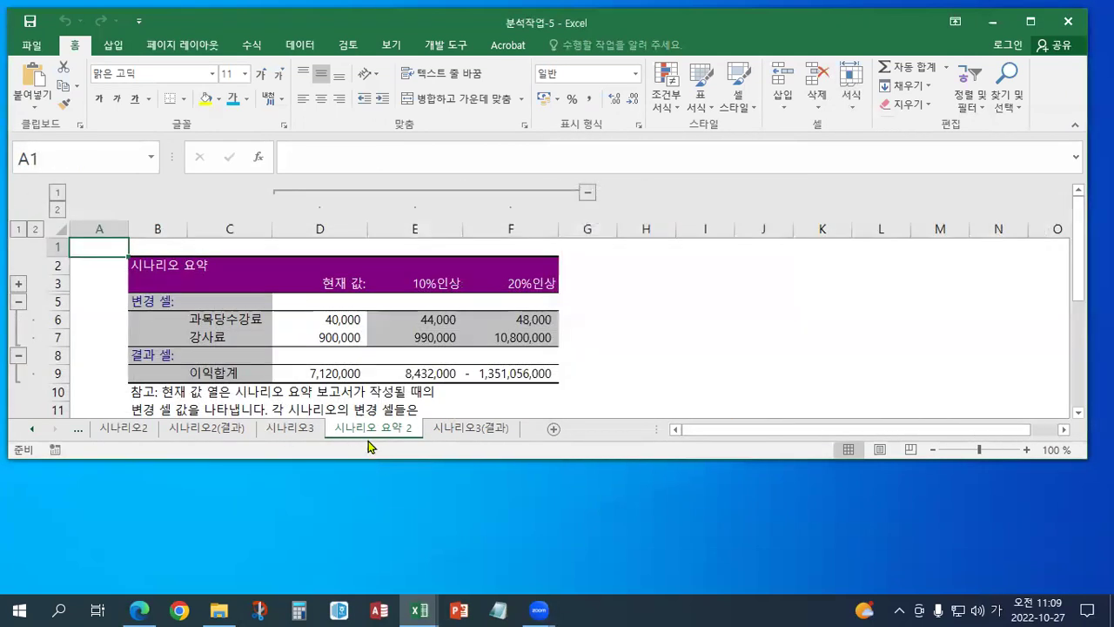
Save the workbook, maximize its window and switch to the 시나리오2 sheet.
click(29, 21)
click(1030, 21)
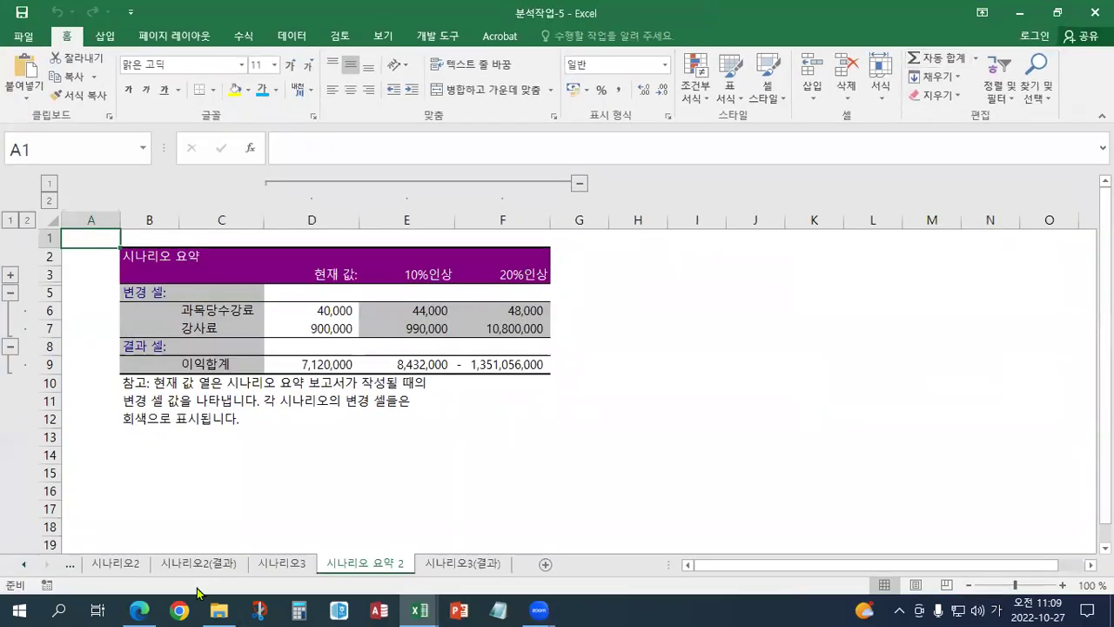
ctrl+click(22, 566)
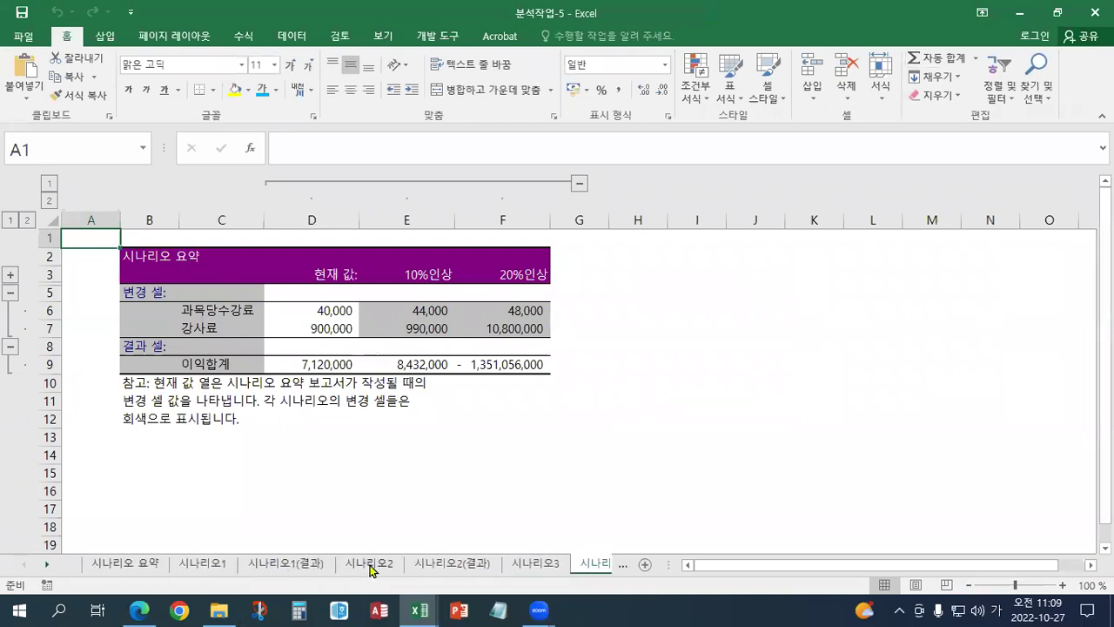
click(366, 565)
Enter the textbook reference 교재149페이지 in cell A2 of the 시나리오2 sheet.
click(53, 227)
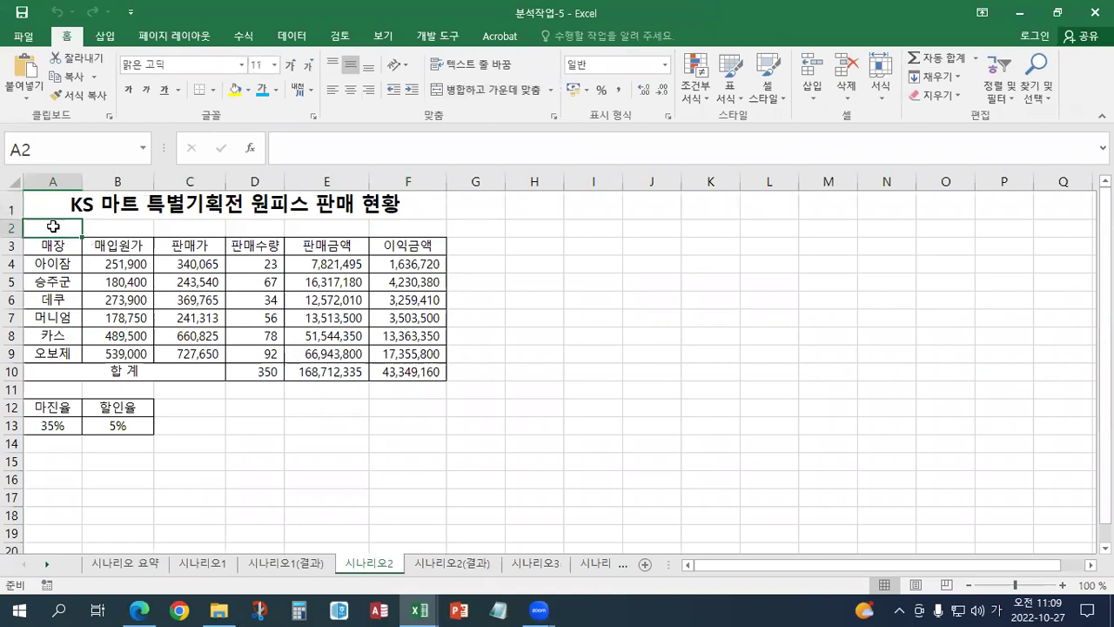
text(교재1)
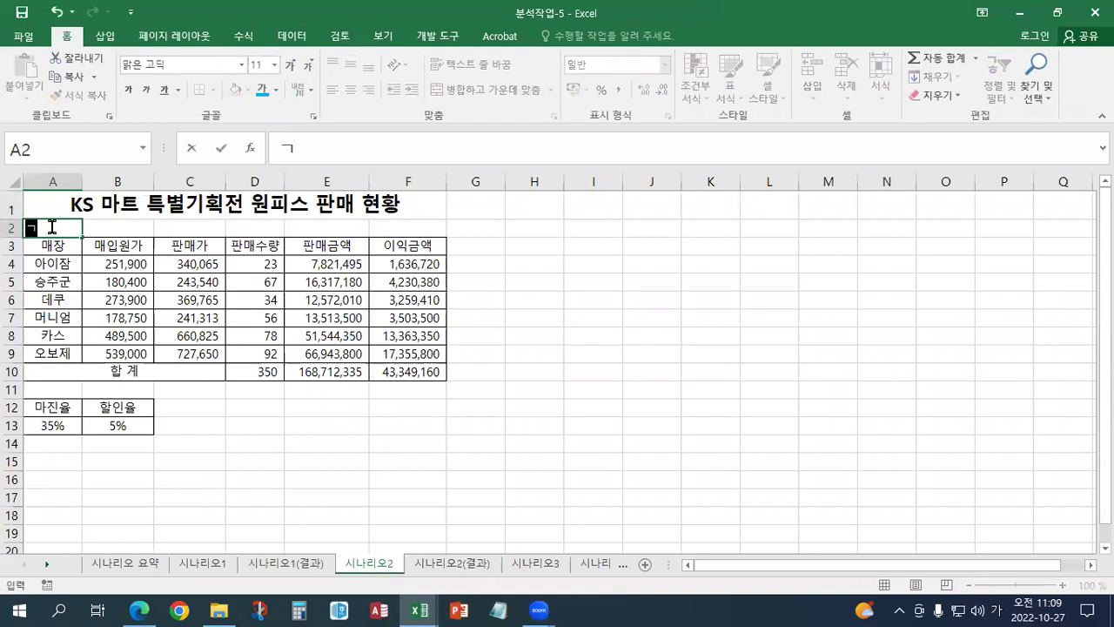
text(49페이ㅣㅈ)
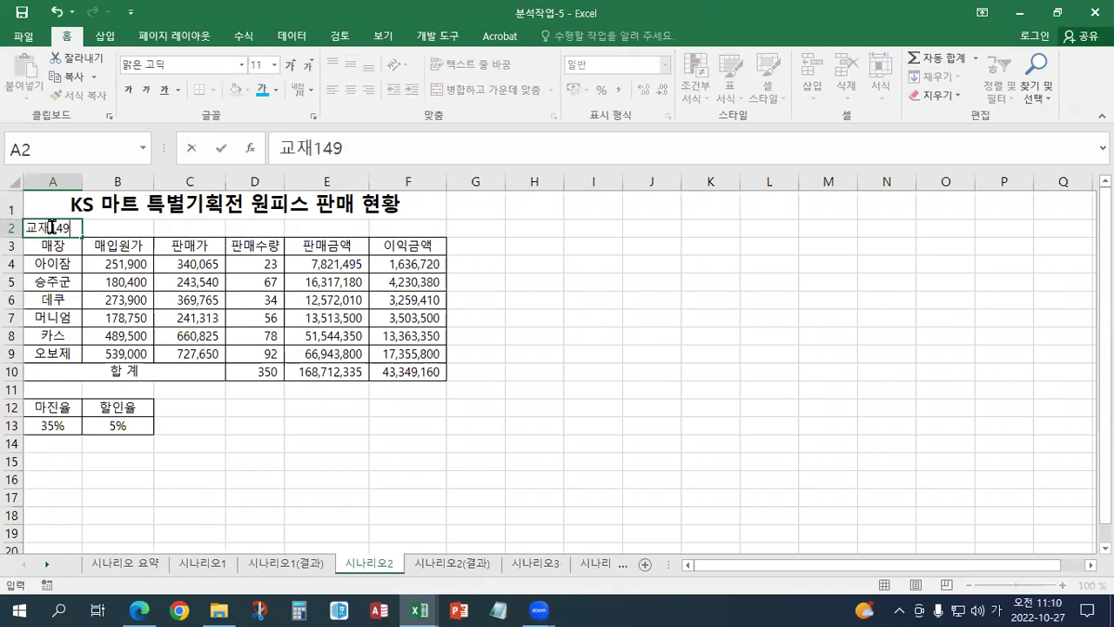
key(Return)
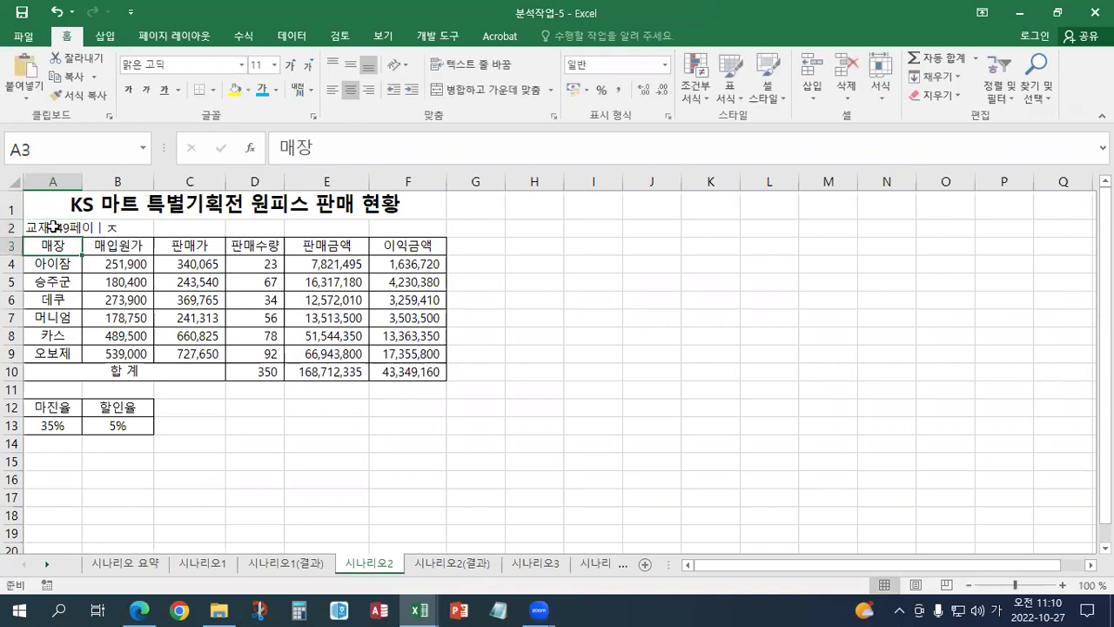
click(53, 226)
key(F2)
key(BackSpace)
key(BackSpace)
text(지)
key(Return)
Change the font color of the textbook reference in A2 to standard red.
click(52, 226)
click(275, 89)
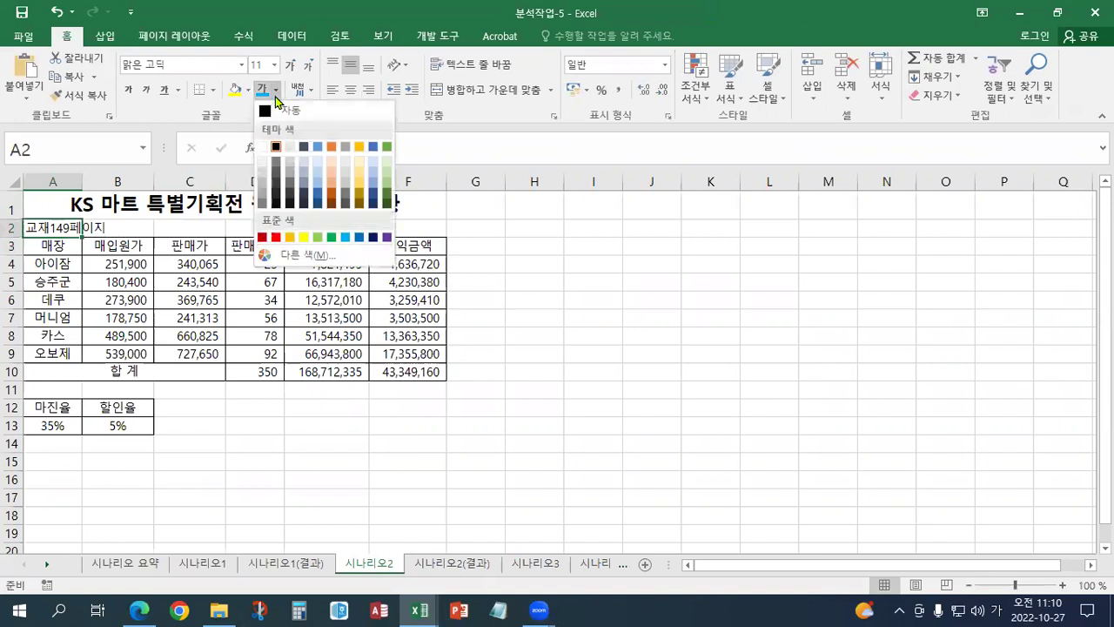
click(275, 237)
click(193, 225)
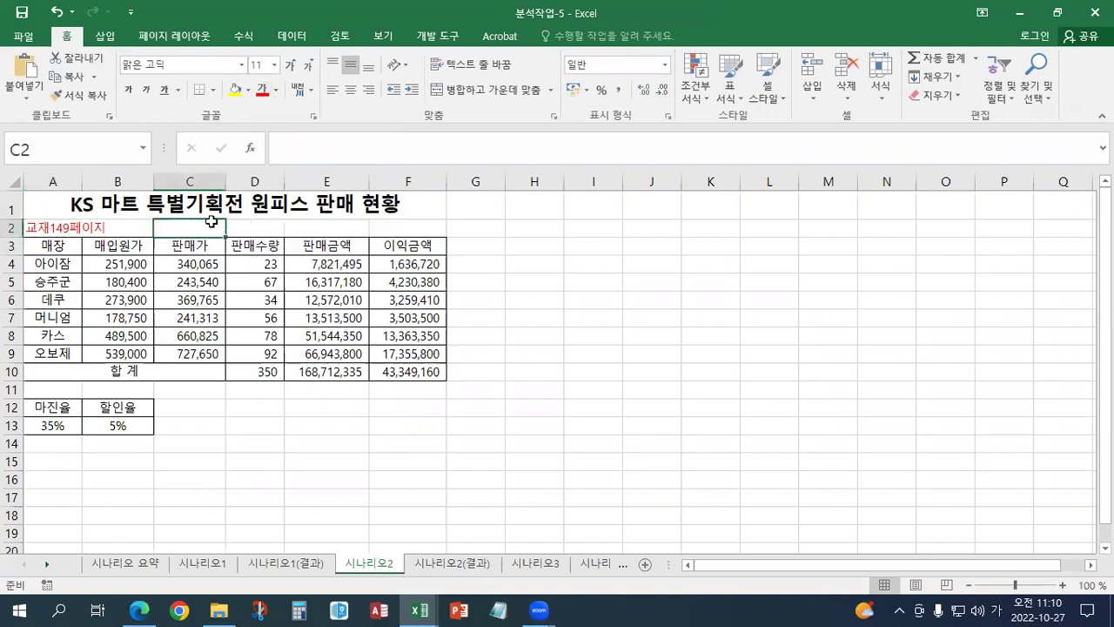
Paste the copied scenario notes text box and position it just beside the sales table, starting at column G.
scroll(211, 222, up, 2)
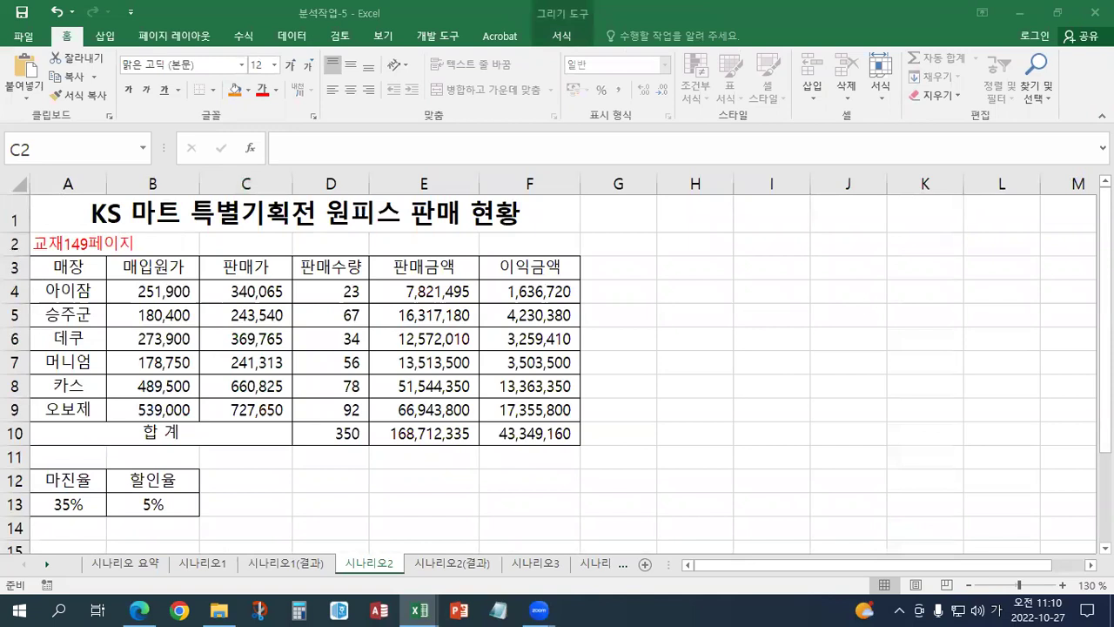
key(ctrl+v)
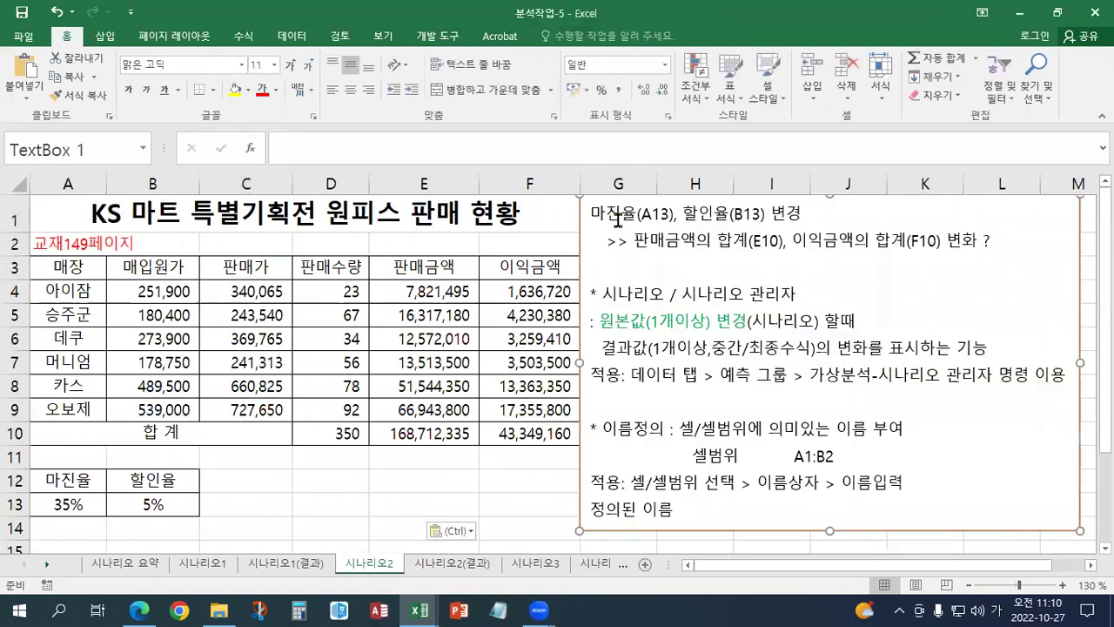
drag(583, 230, 591, 237)
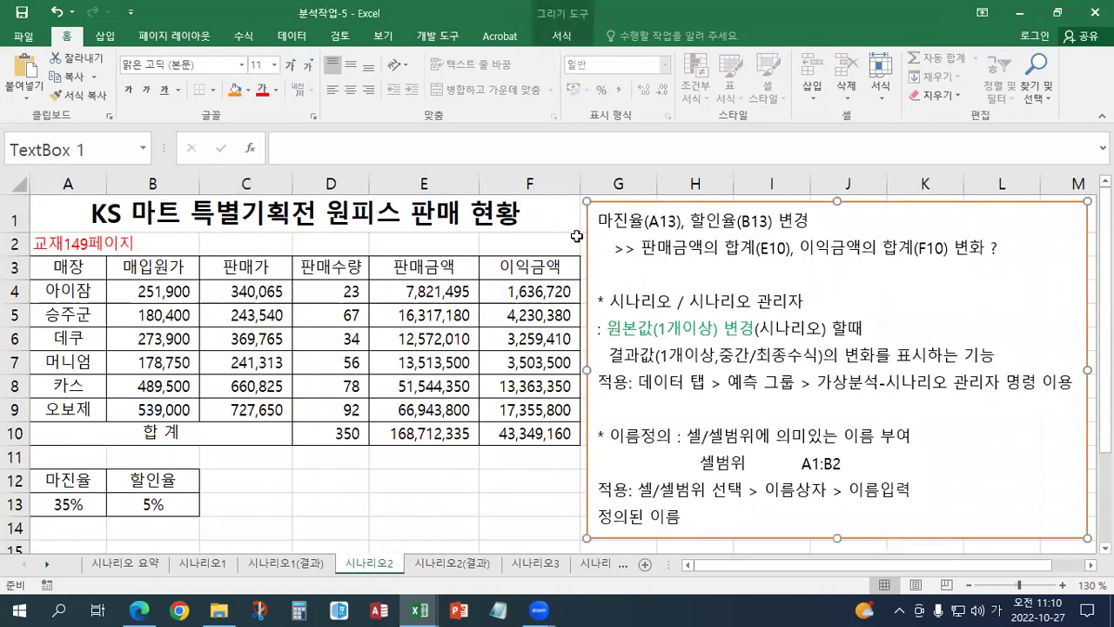
click(483, 228)
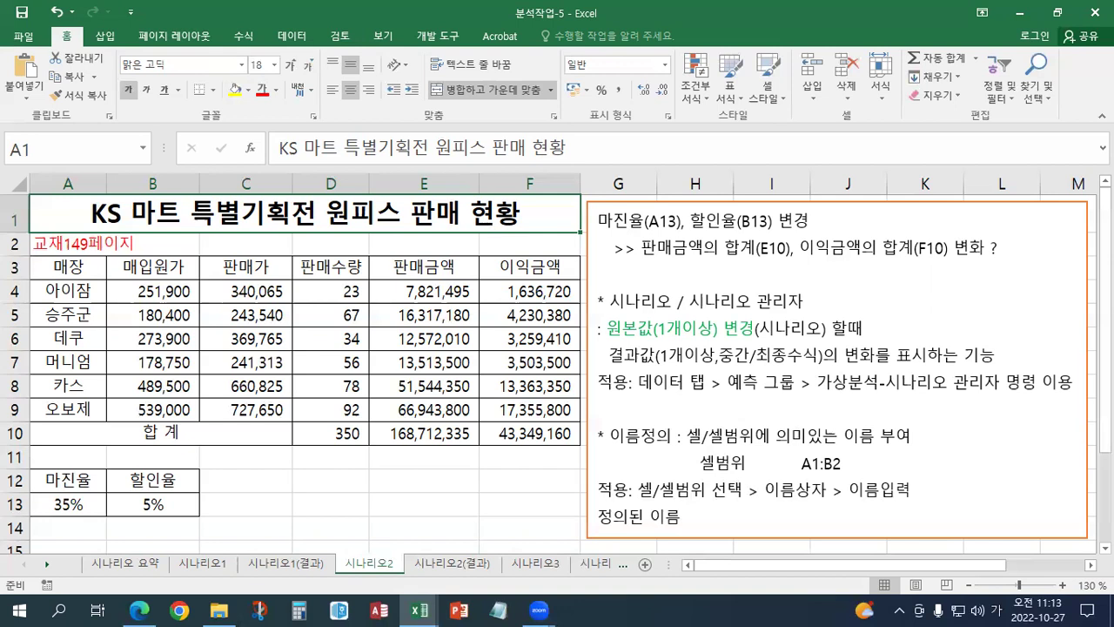
Examine the note on what changes, the 마진율 and 할인율 cells A13:B13, and the total formulas in E10 and F10.
key(super+e)
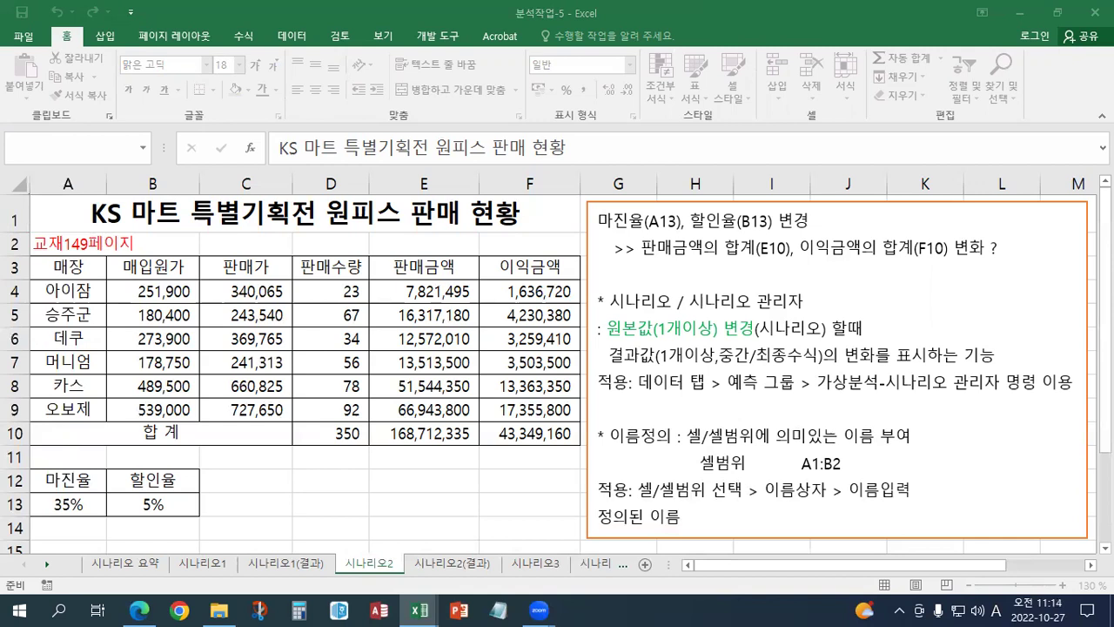
click(305, 213)
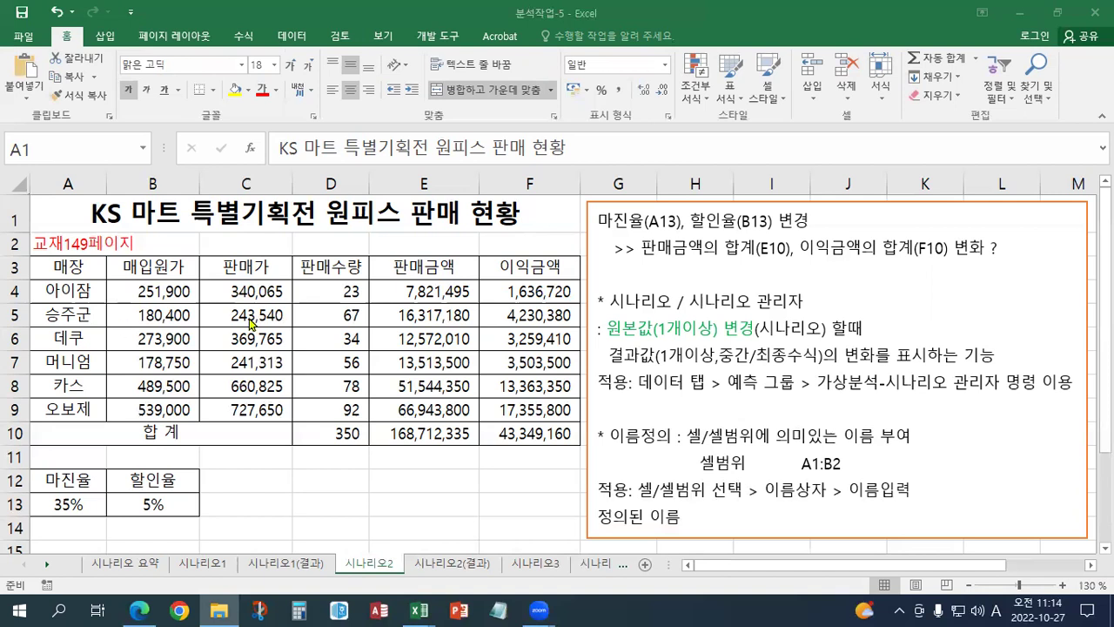
click(603, 222)
drag(603, 222, 802, 237)
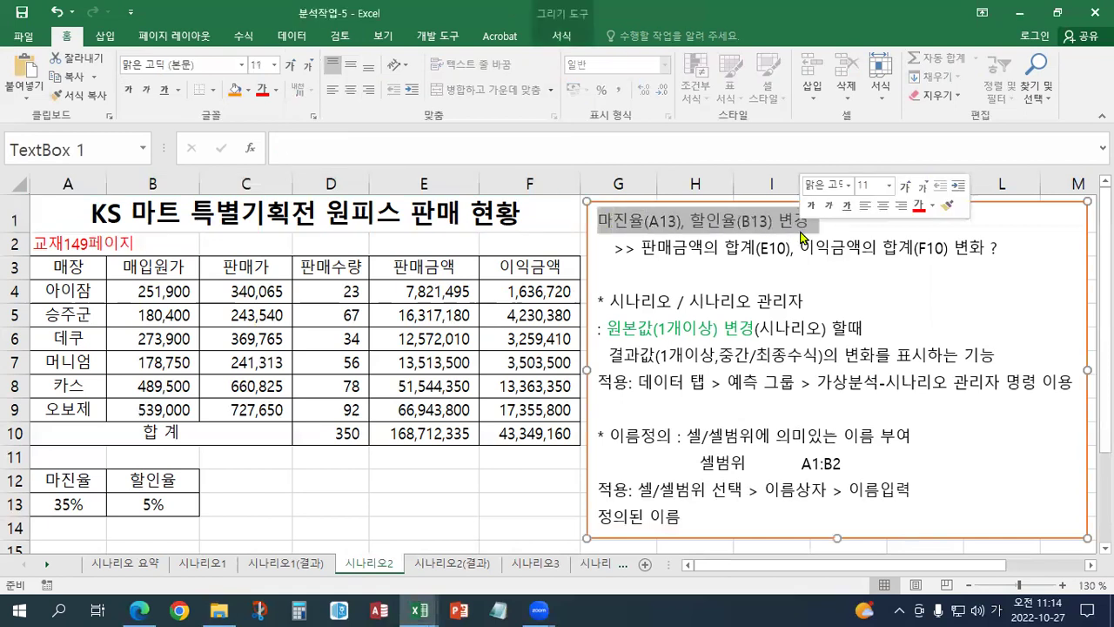
click(77, 508)
click(142, 508)
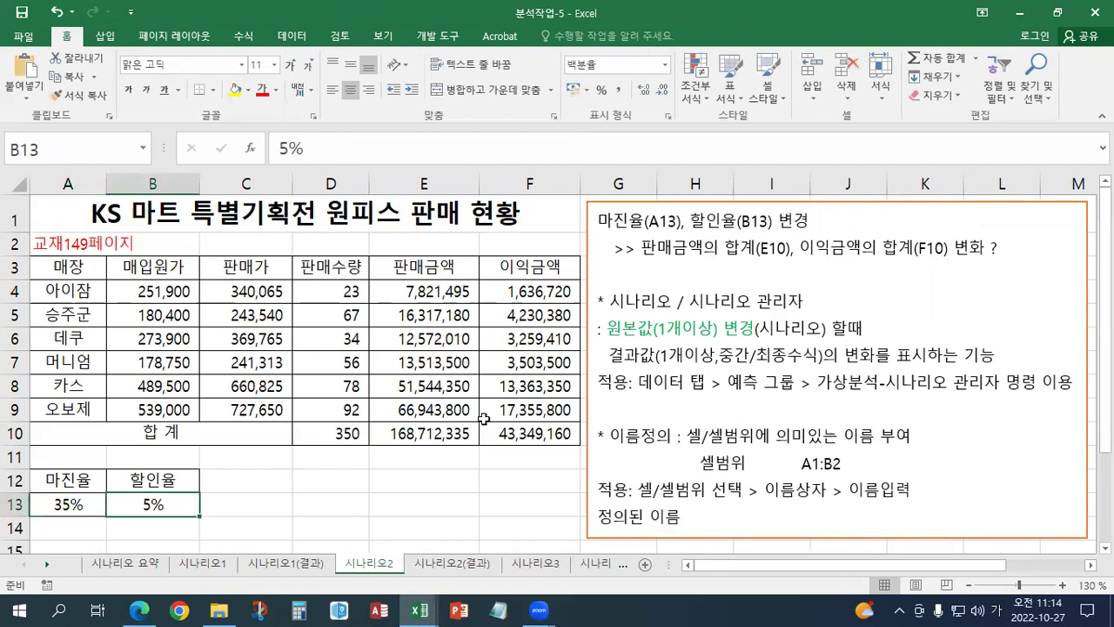
click(437, 435)
click(488, 437)
click(458, 435)
click(481, 435)
click(468, 433)
click(501, 433)
click(461, 433)
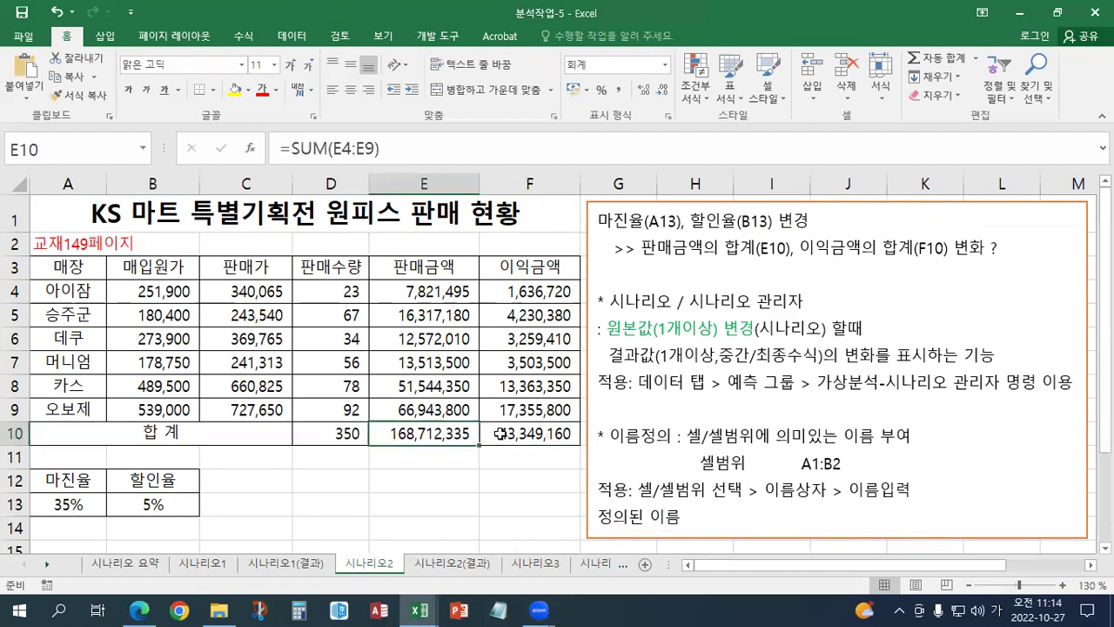
drag(76, 501, 183, 501)
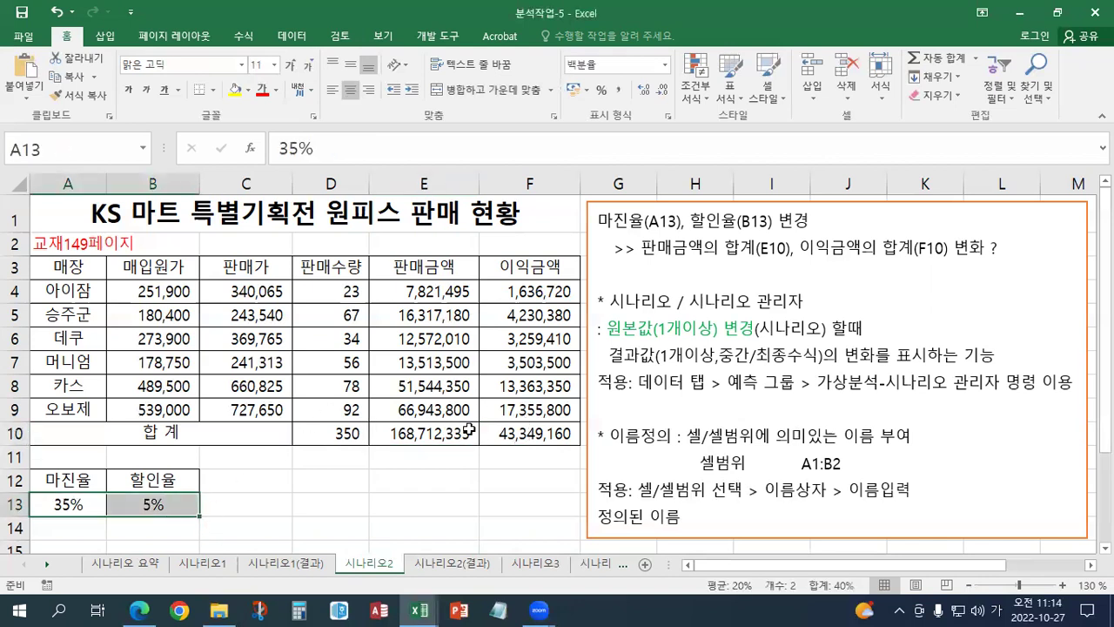
drag(468, 433, 493, 437)
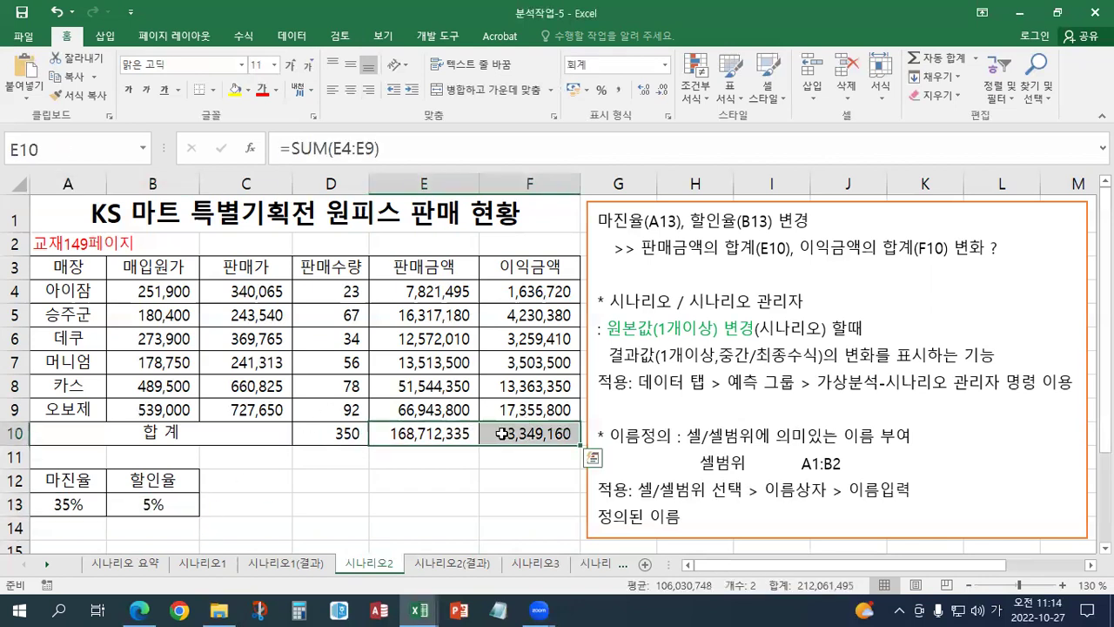
click(269, 456)
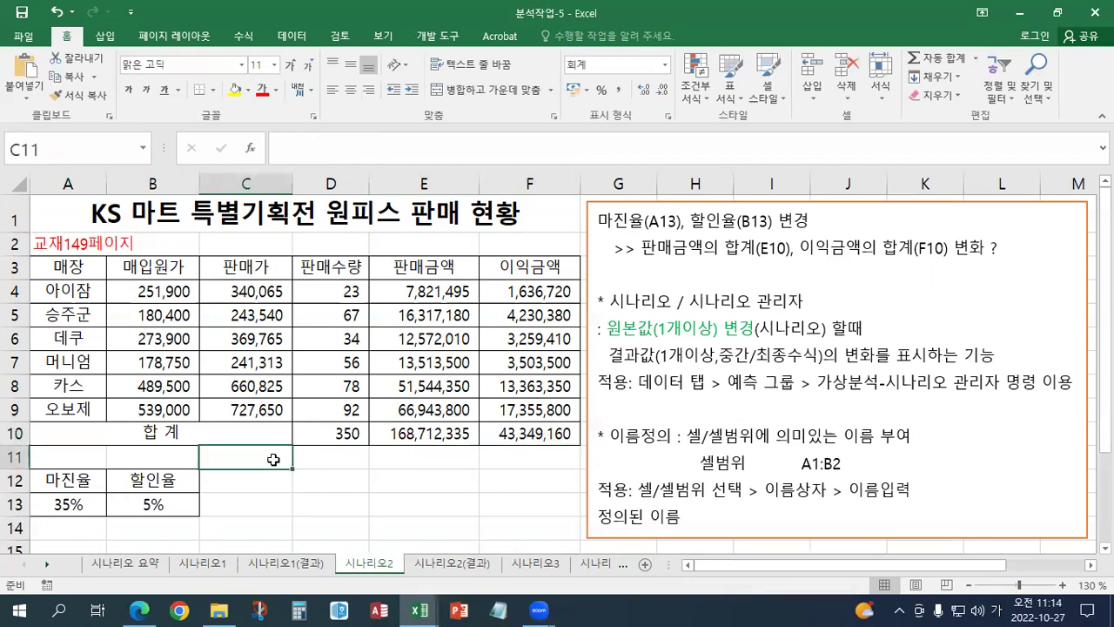
Define the name 마진율 for cell A13 and the name 할인율 for cell B13.
click(92, 508)
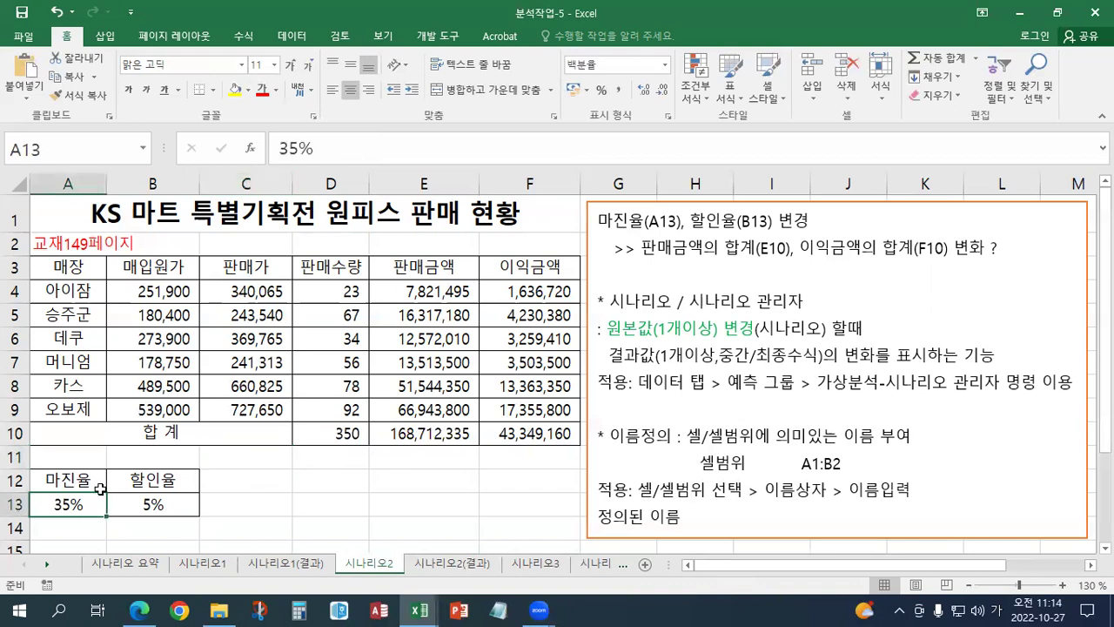
click(112, 142)
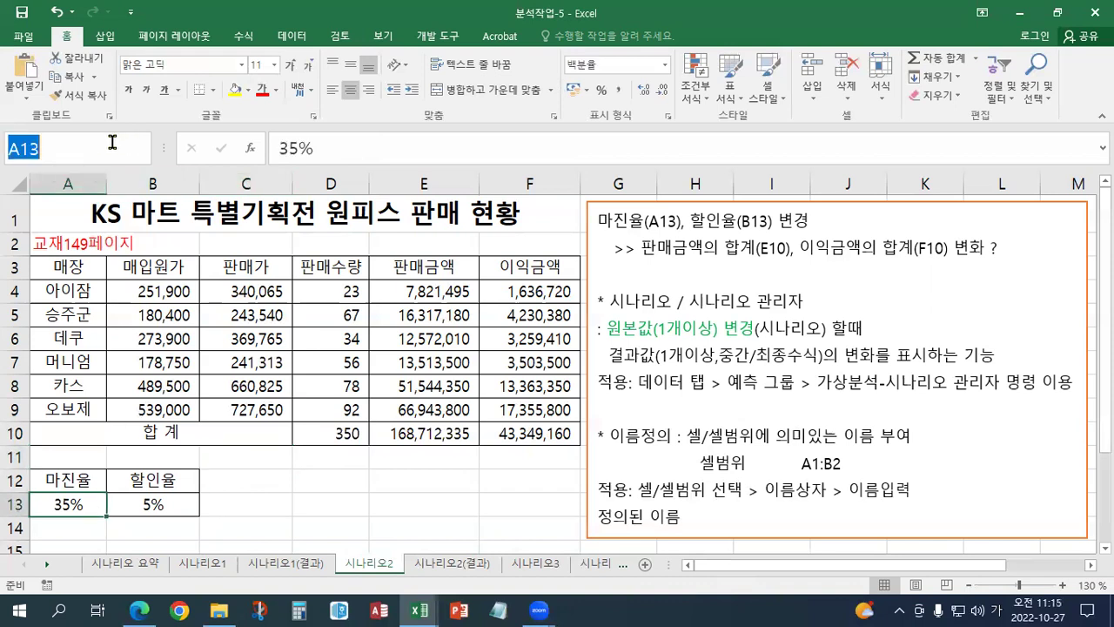
text(마진율)
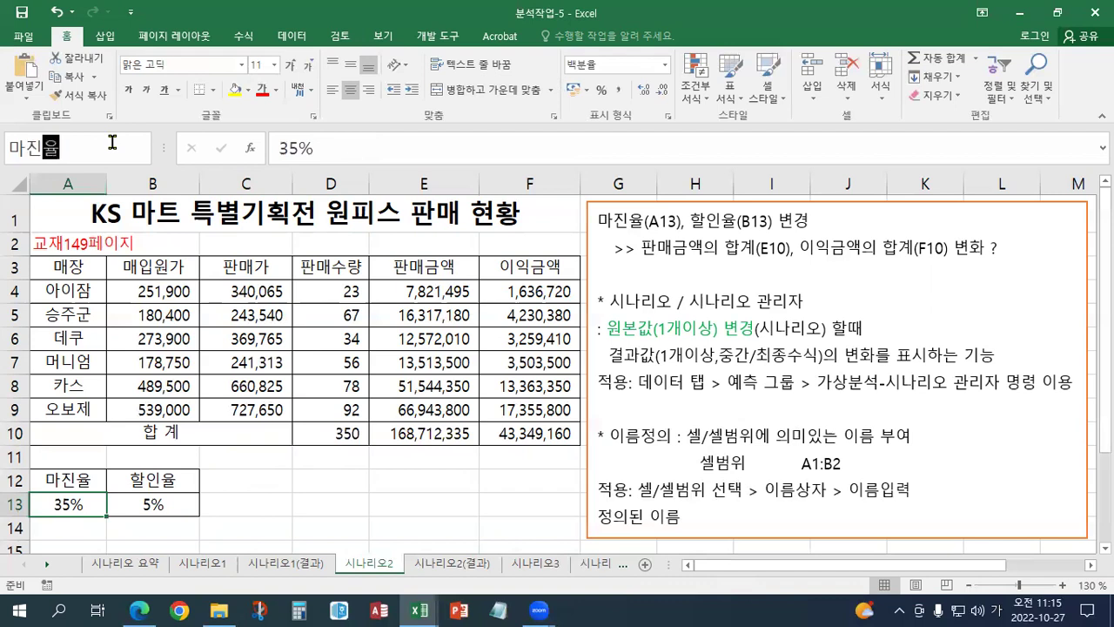
key(Return)
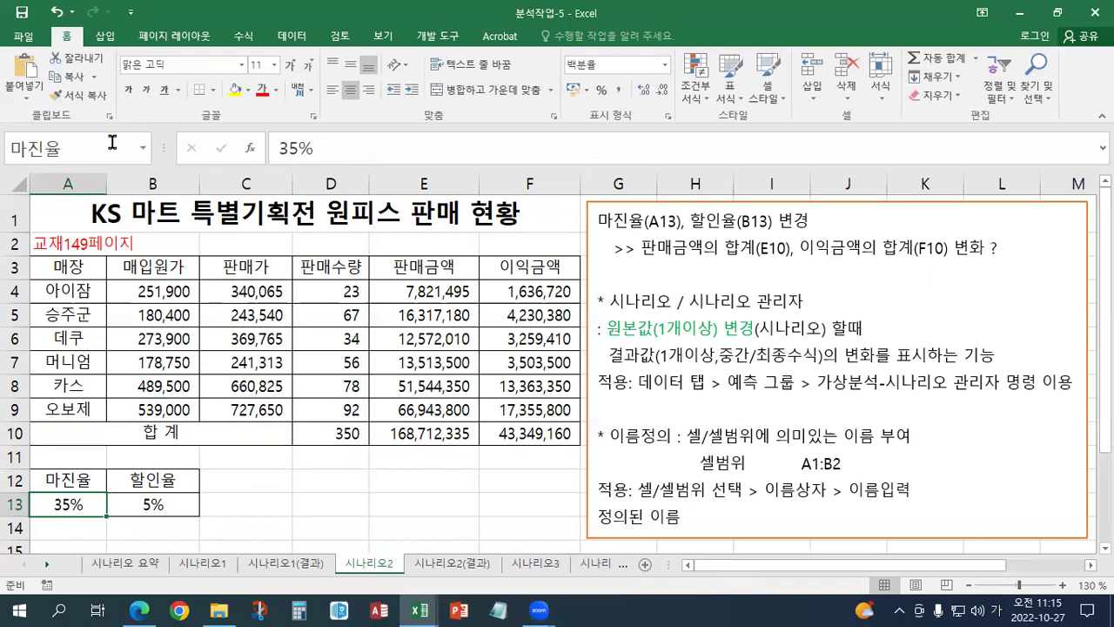
click(160, 503)
click(71, 148)
text(할ㅇ인율)
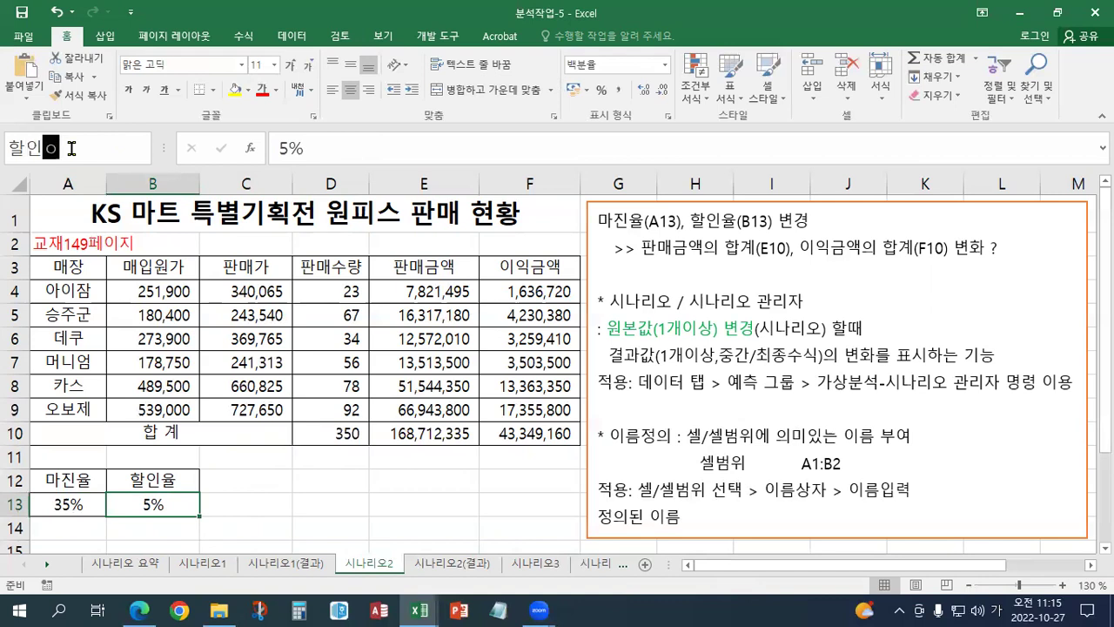
key(Return)
Define the name 판매금액합계 for the sales amount total in cell E10.
click(446, 428)
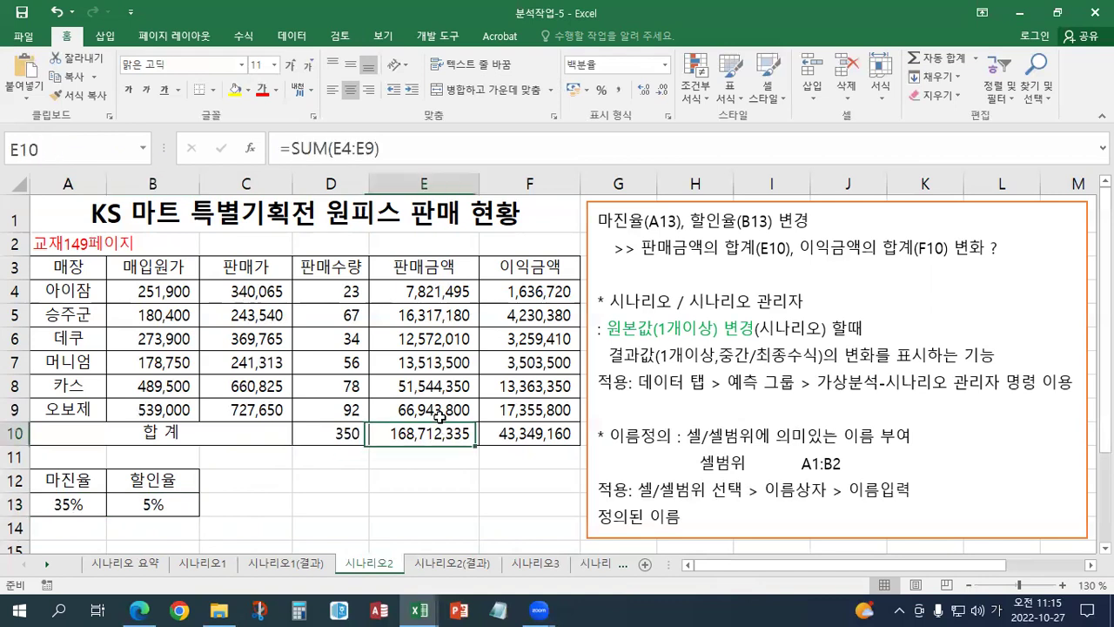
click(60, 146)
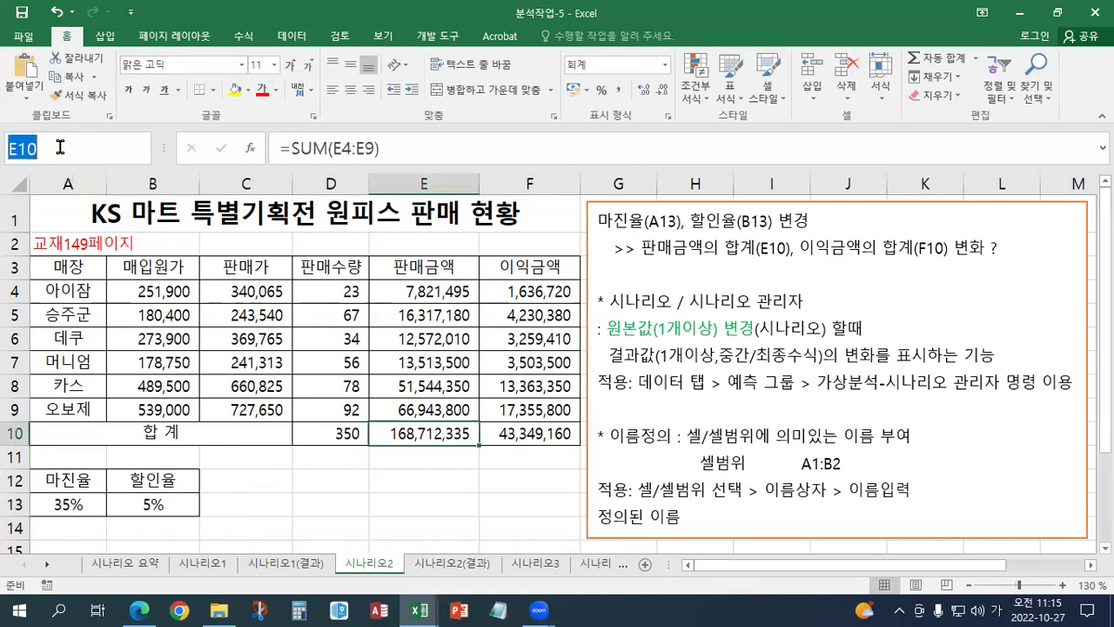
text(팡)
text(매금액)
text(합계)
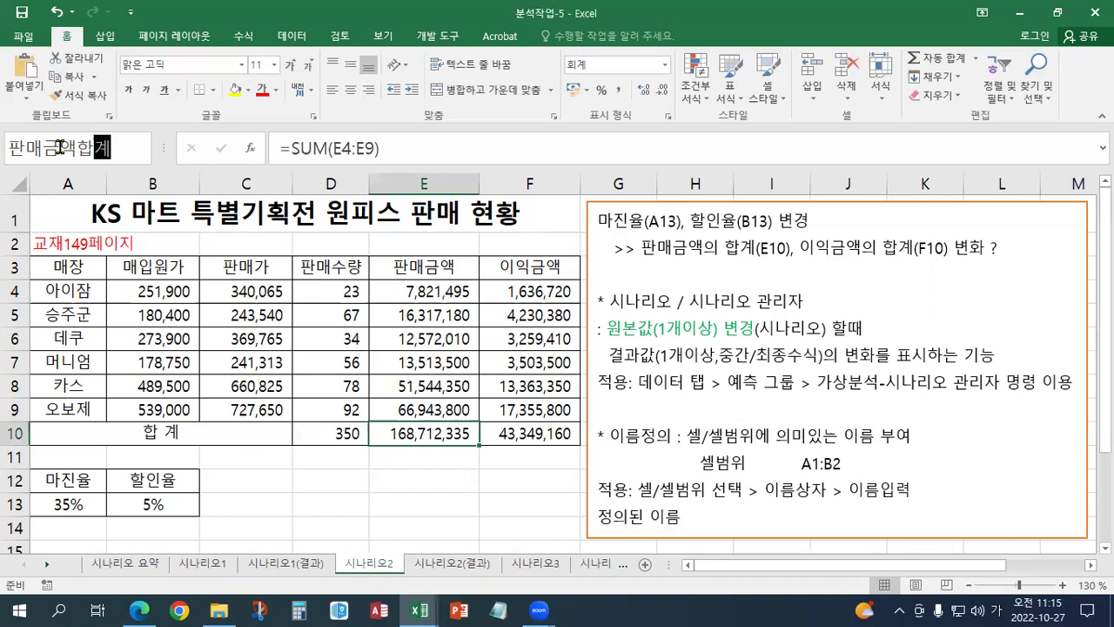
key(Return)
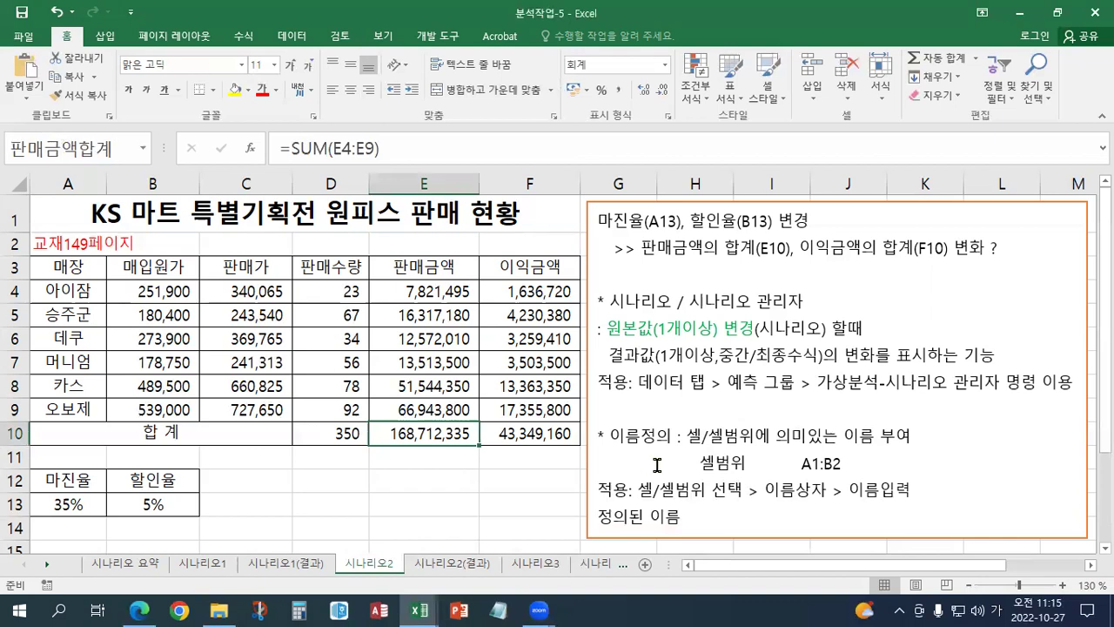
Define the name 이익금액합계 for the profit amount total in cell F10.
click(540, 433)
click(70, 149)
text(이익금)
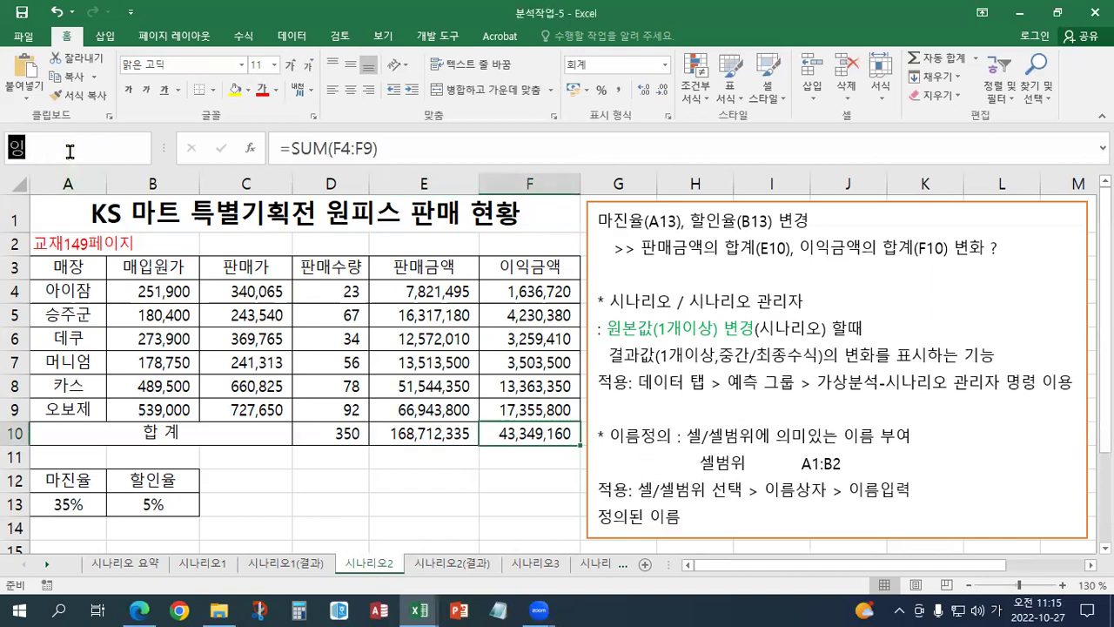
text(액합계)
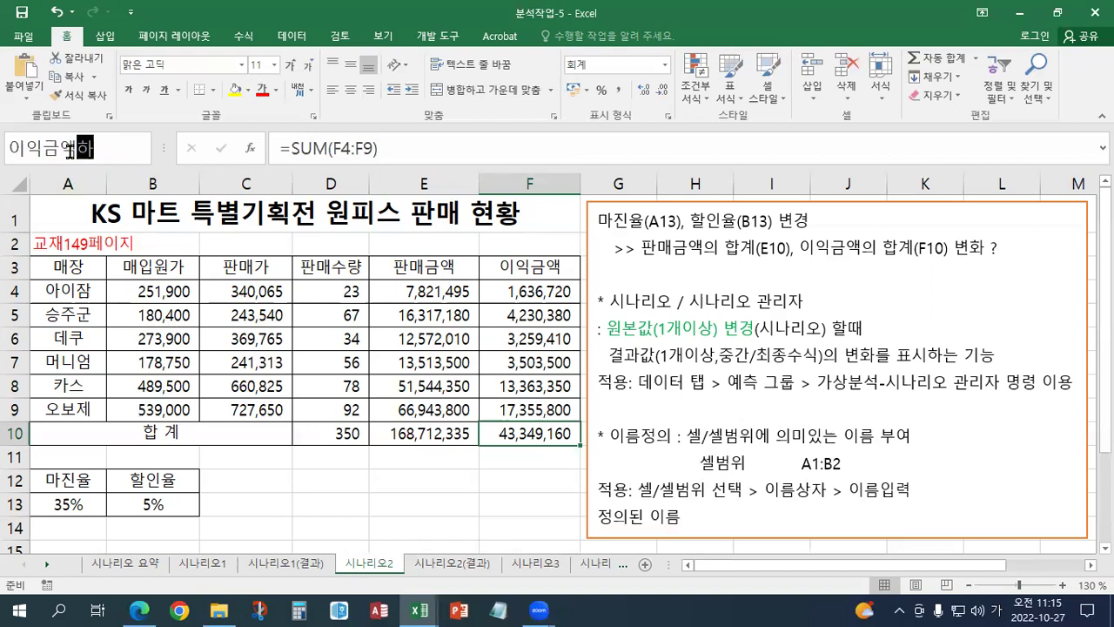
key(Return)
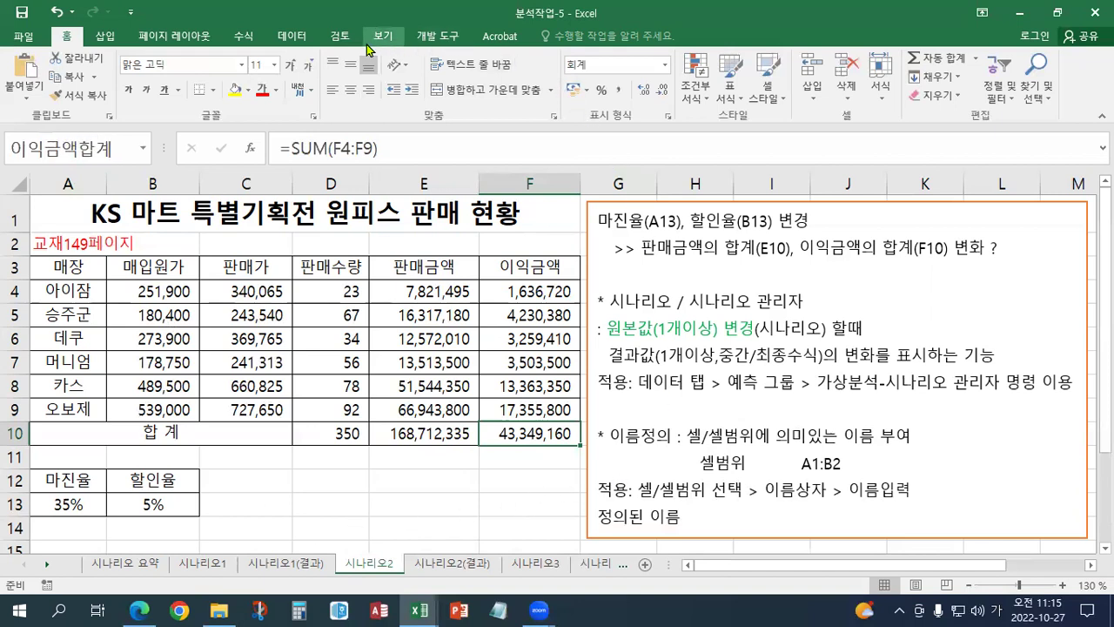
Add a scenario named 이익증가 in the Scenario Manager with A13:B13 as its changing cells.
click(294, 36)
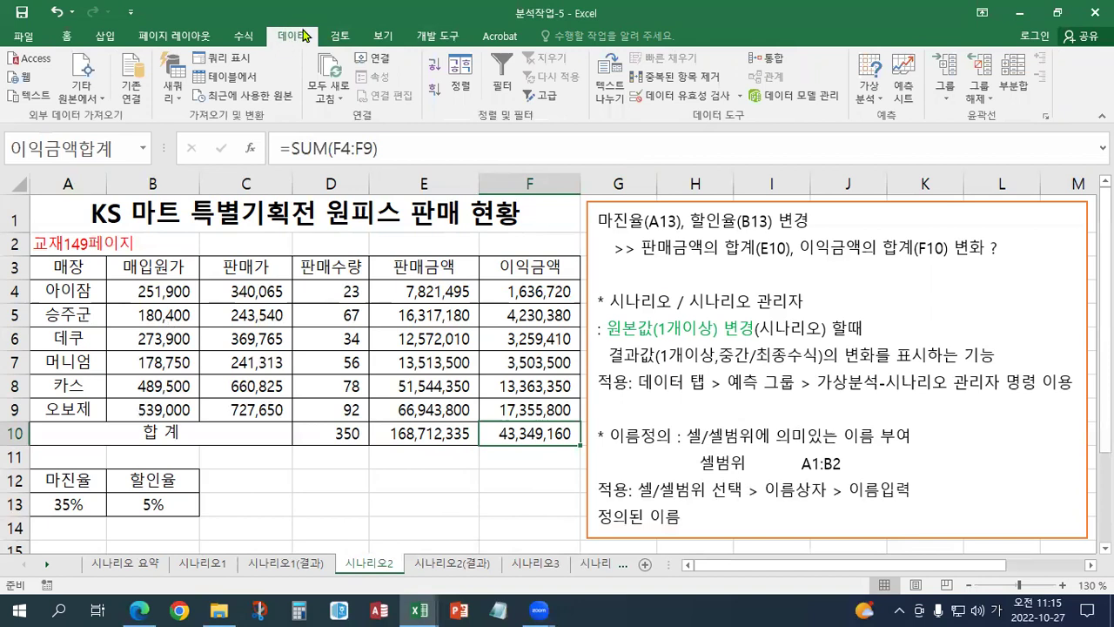
click(877, 101)
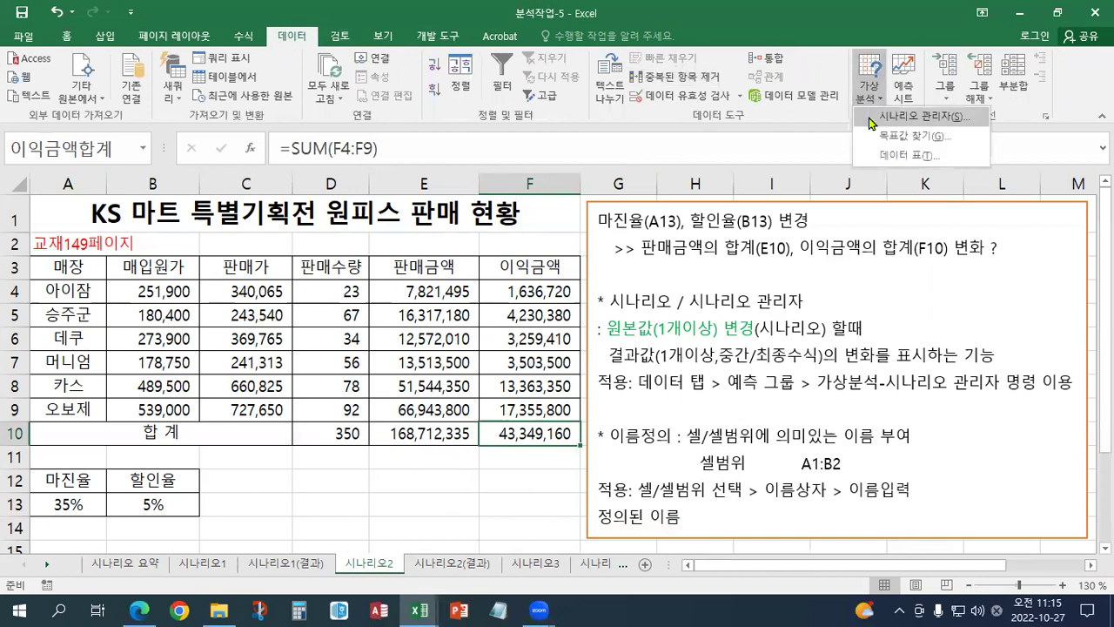
click(869, 119)
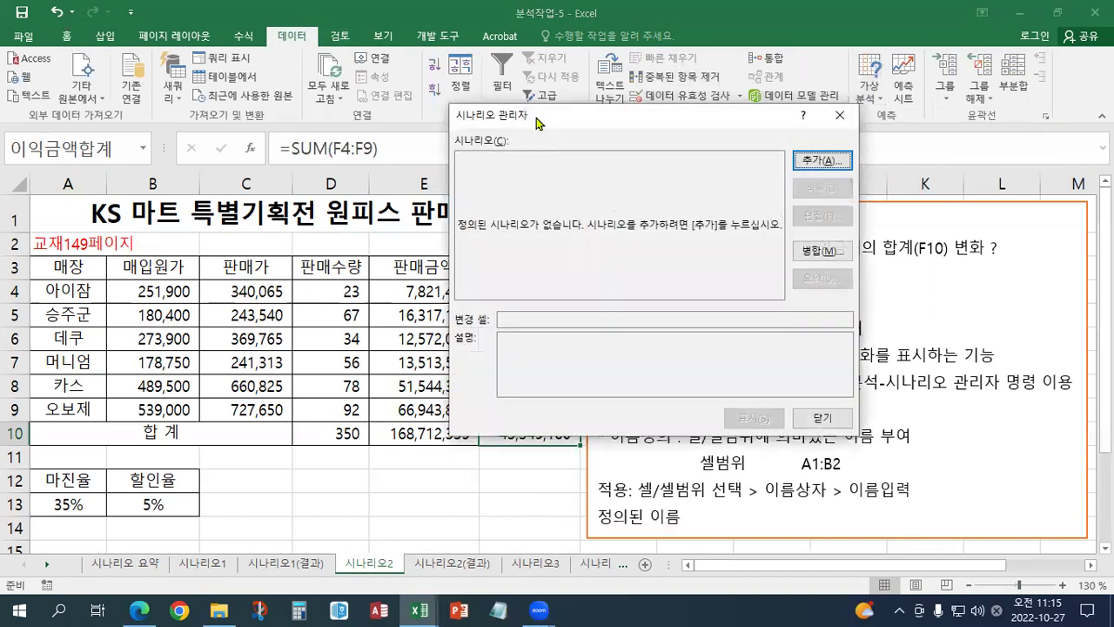
drag(530, 119, 242, 161)
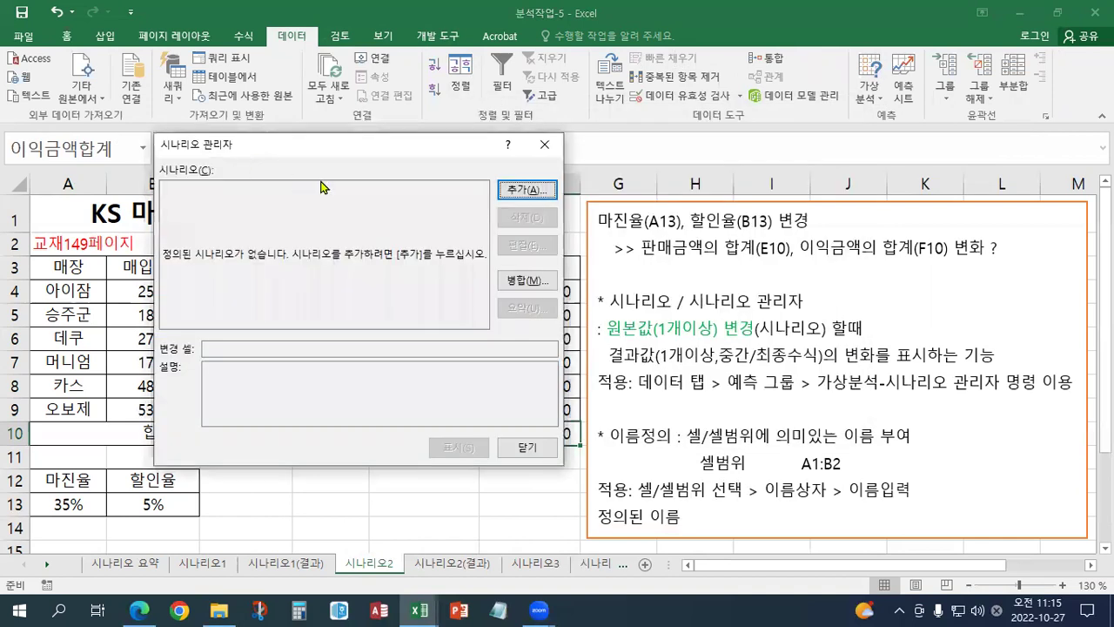
click(527, 189)
text(ㅇ이익)
text(증가)
key(Tab)
drag(78, 504, 140, 504)
click(426, 431)
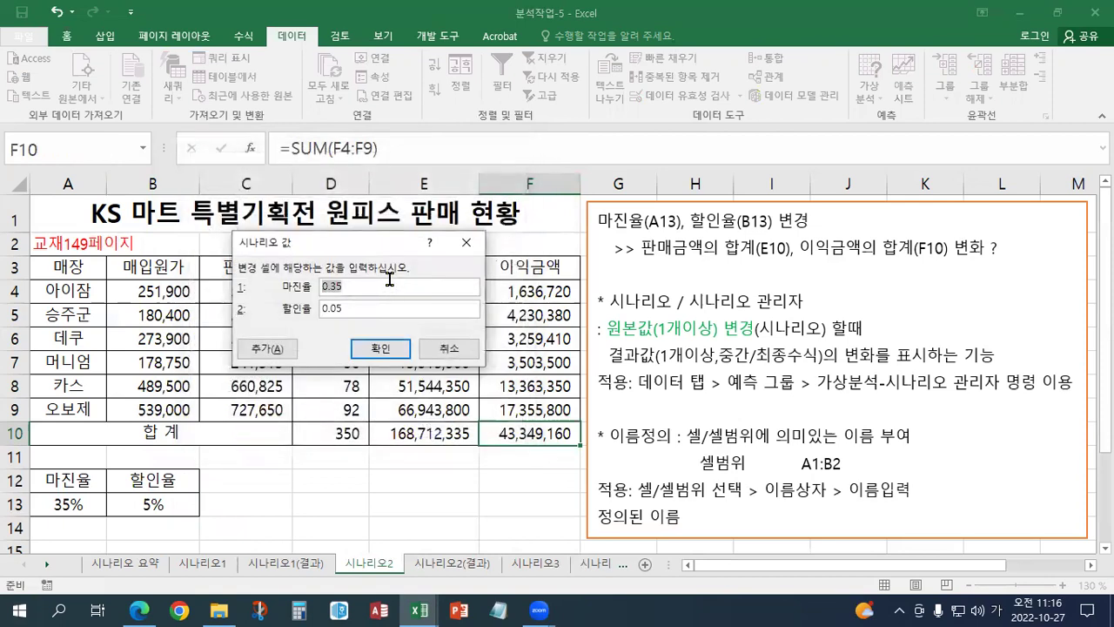
Set the 이익증가 scenario values to 45% for 마진율 and 3% for 할인율.
text(45%)
key(Tab)
text(3%)
click(251, 350)
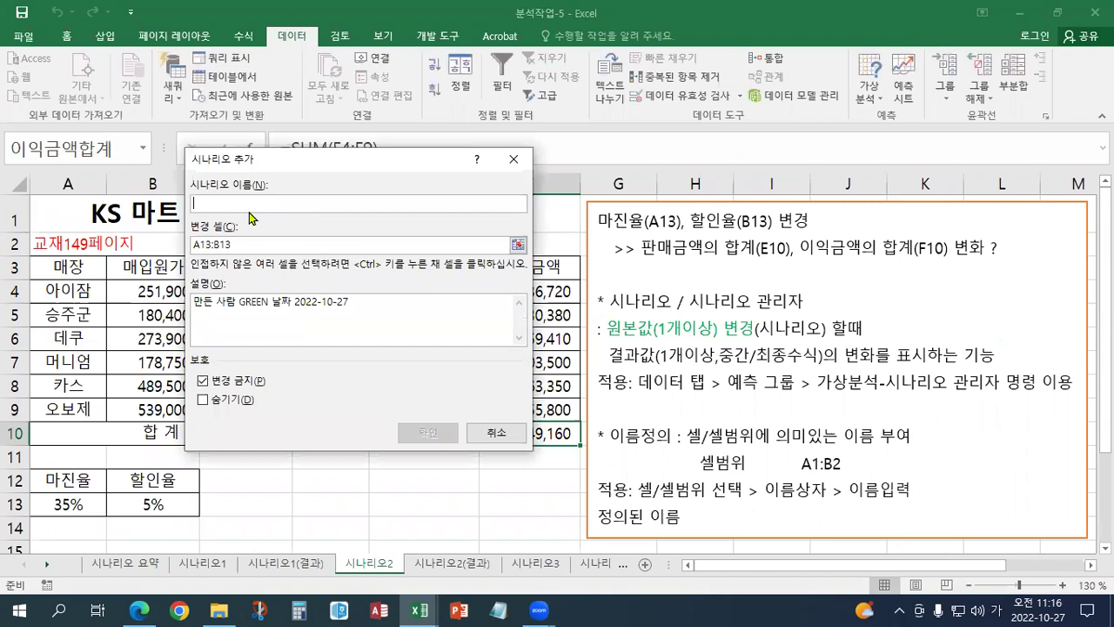
Add a second scenario named 이익감속 for cells A13:B13 with 마진율 25% and 할인율 8%.
text(이익금액)
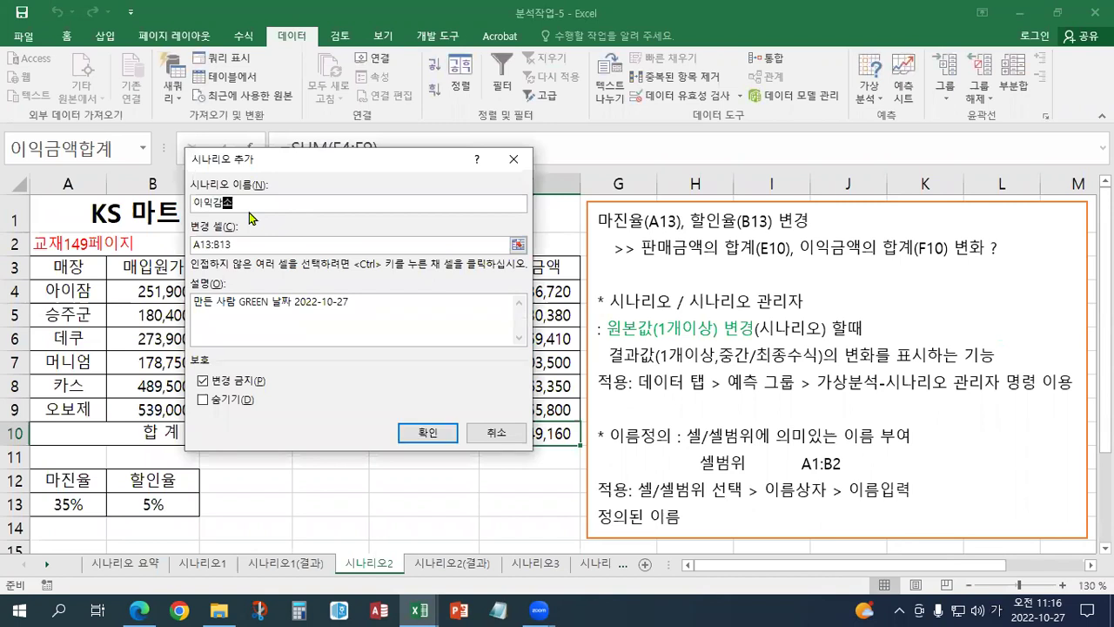
click(234, 242)
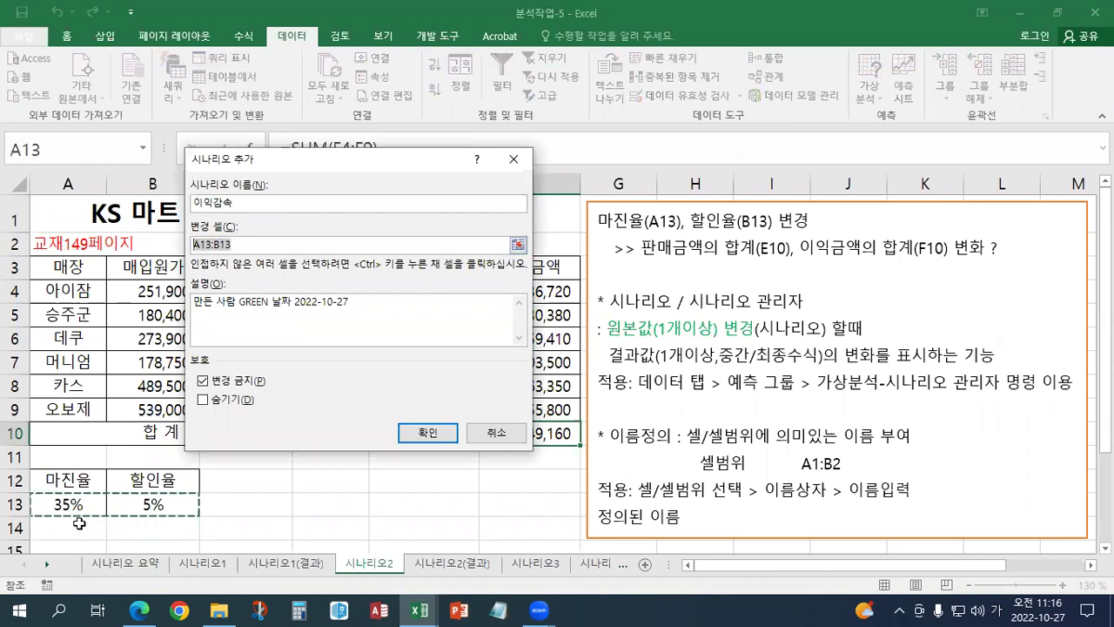
click(439, 440)
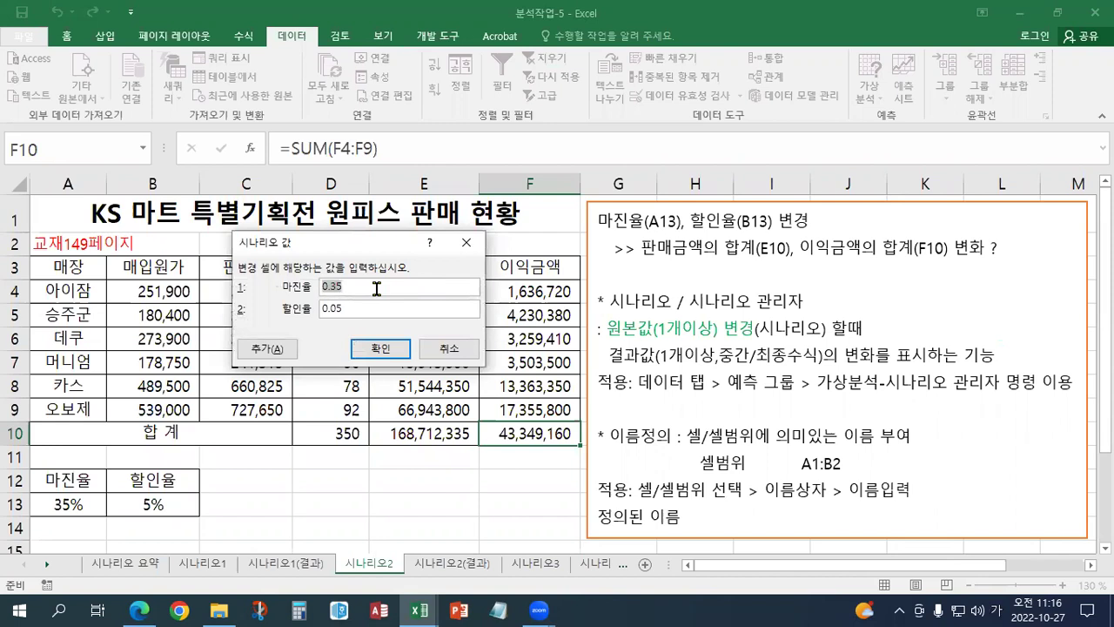
text(25%)
key(Tab)
text(8%)
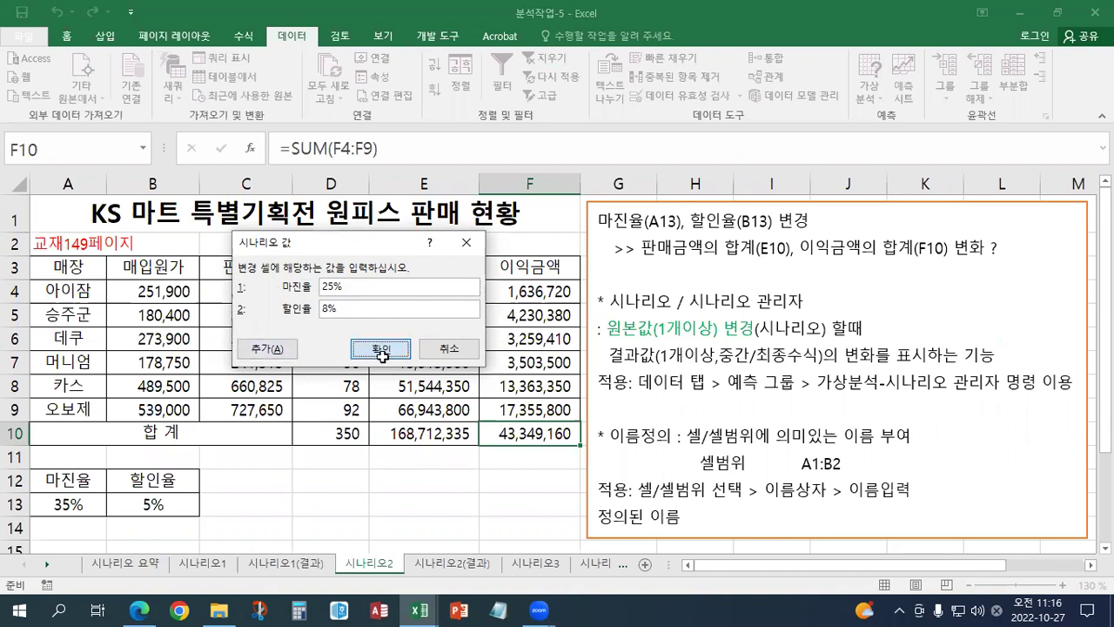
click(381, 349)
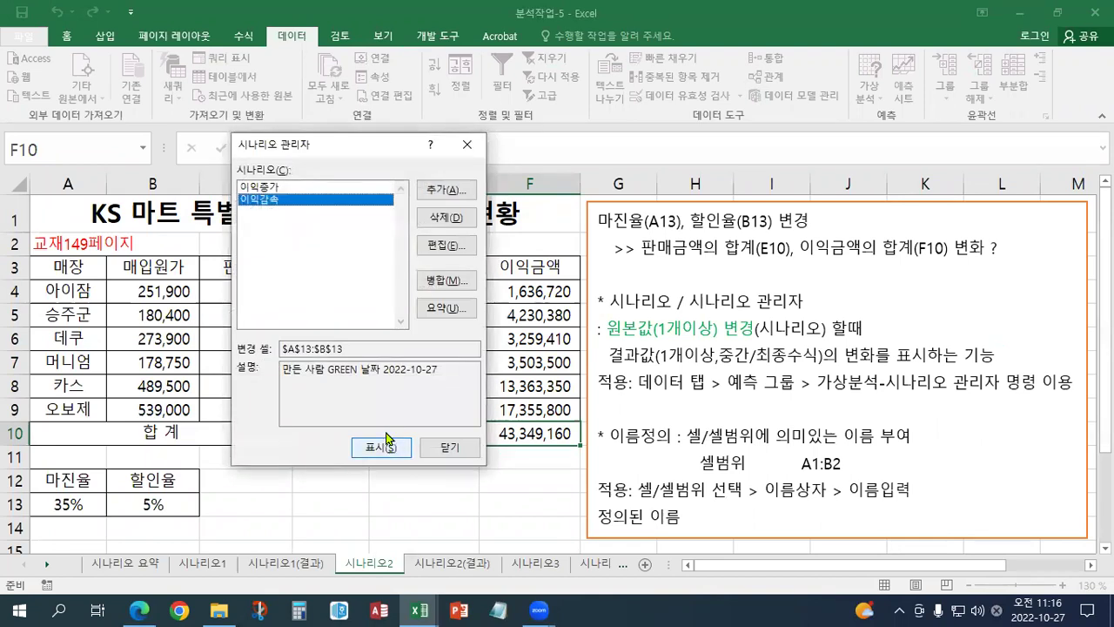
Create a scenario summary report with E10:F10 as the result cells.
click(441, 310)
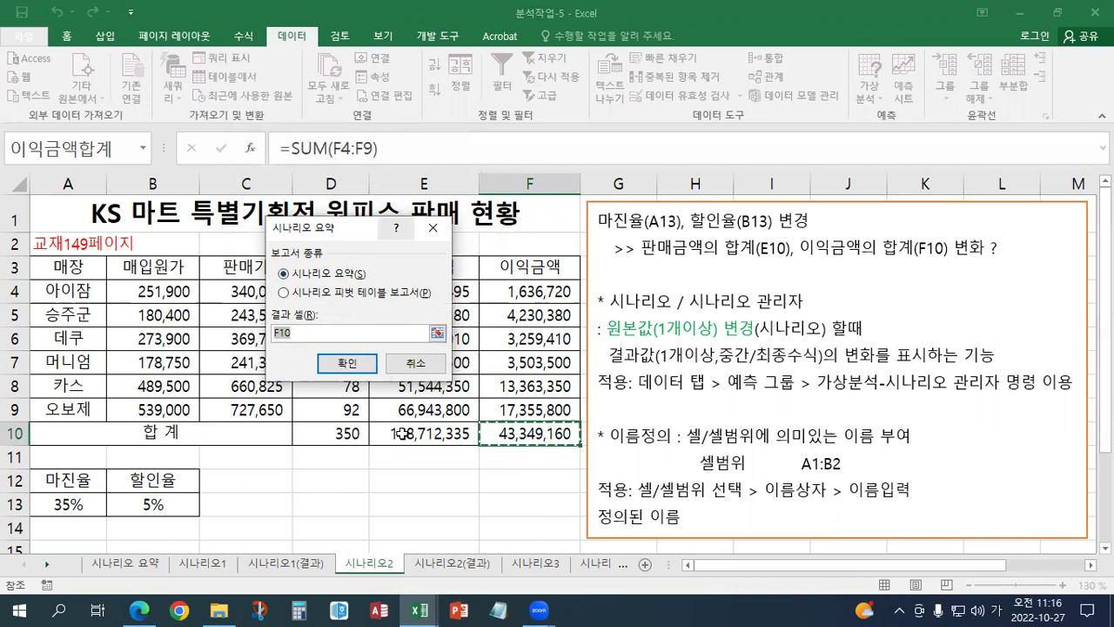
drag(407, 433, 507, 432)
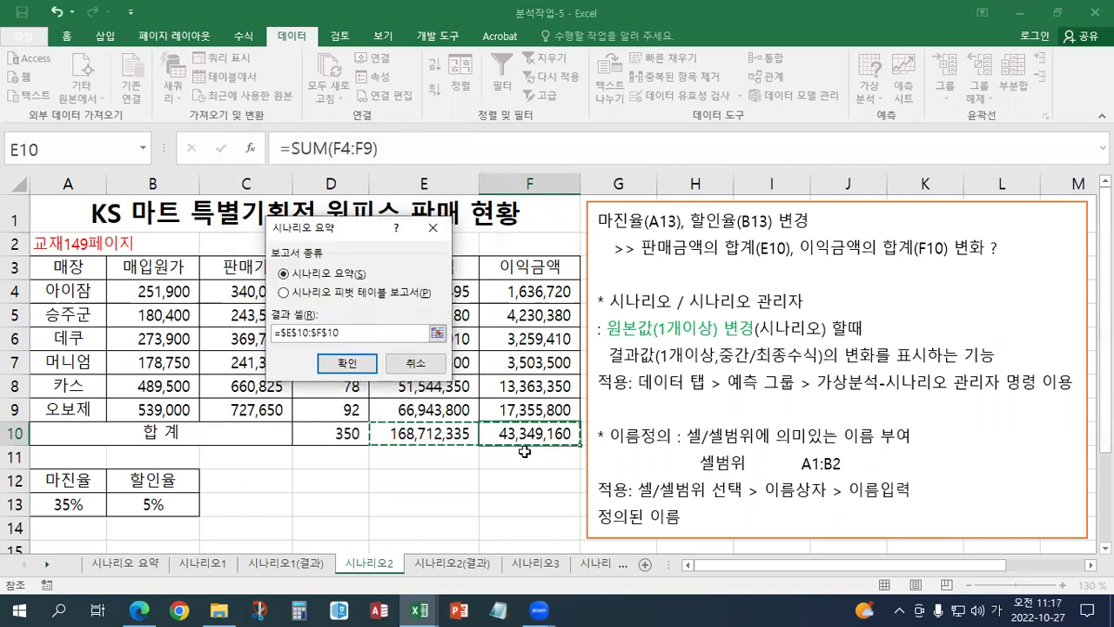
click(357, 364)
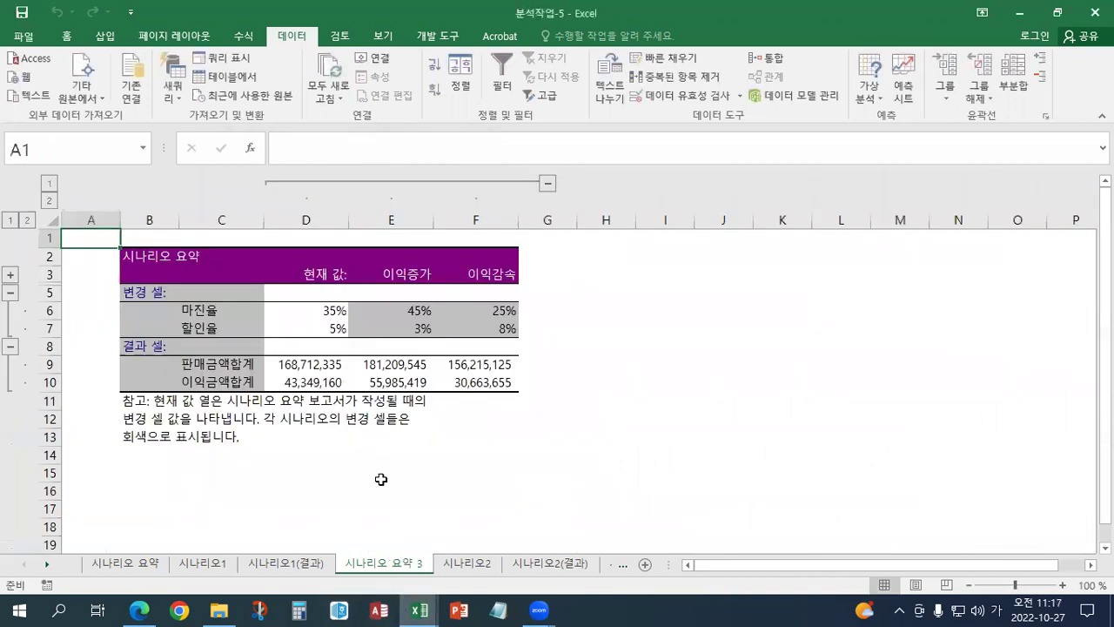
Examine the scenario summary's current-value, 이익증가 and 이익감속 columns against the changing-cell and result-cell rows.
click(342, 274)
click(409, 274)
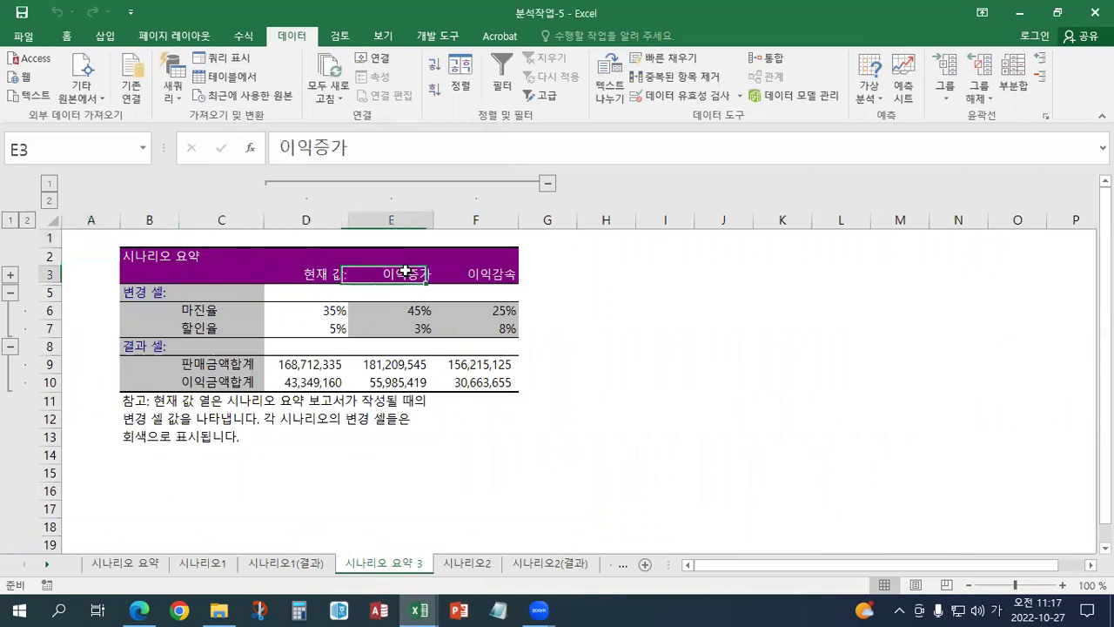
click(488, 273)
click(230, 310)
click(223, 330)
click(233, 364)
click(234, 383)
click(339, 384)
click(339, 312)
click(488, 311)
click(492, 347)
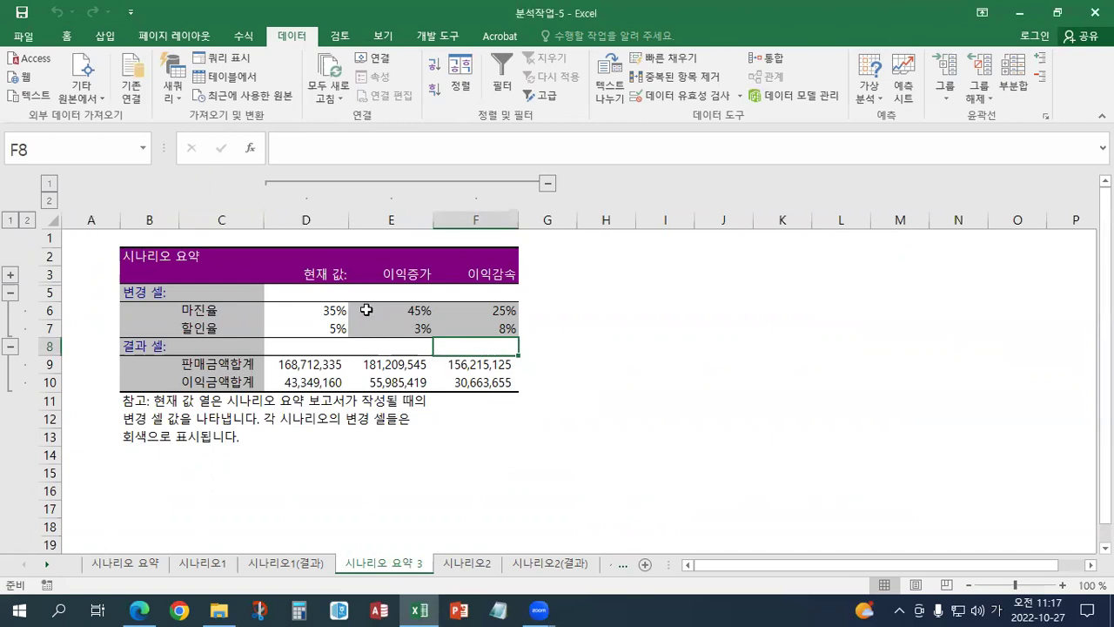
Open the workbook 분석작업-7 from the 이론 folder and enable editing.
click(14, 40)
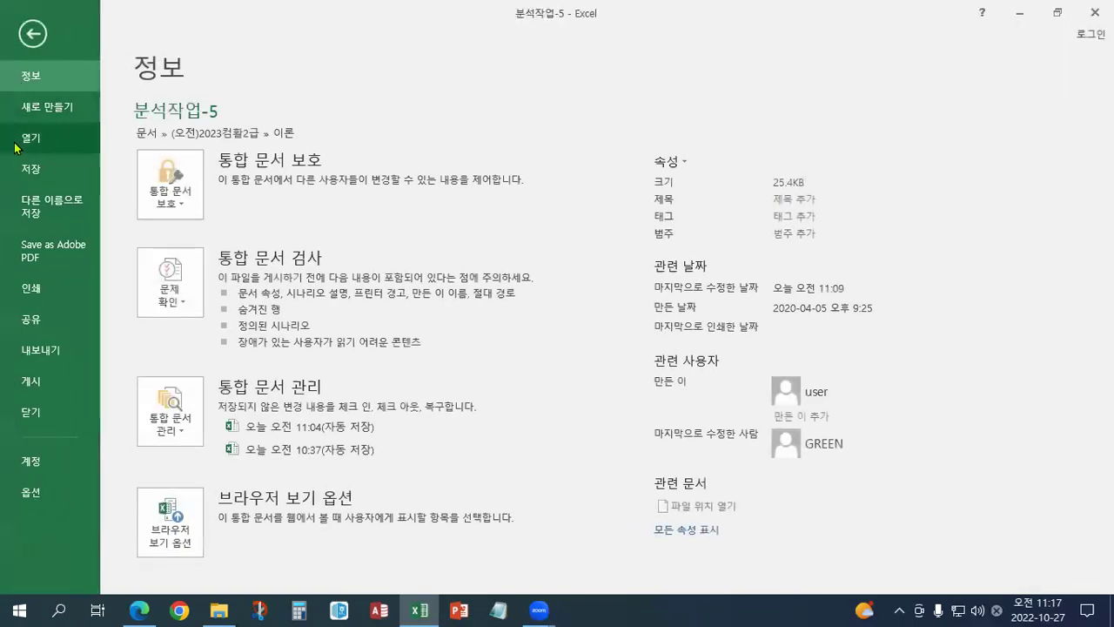
click(15, 148)
click(165, 313)
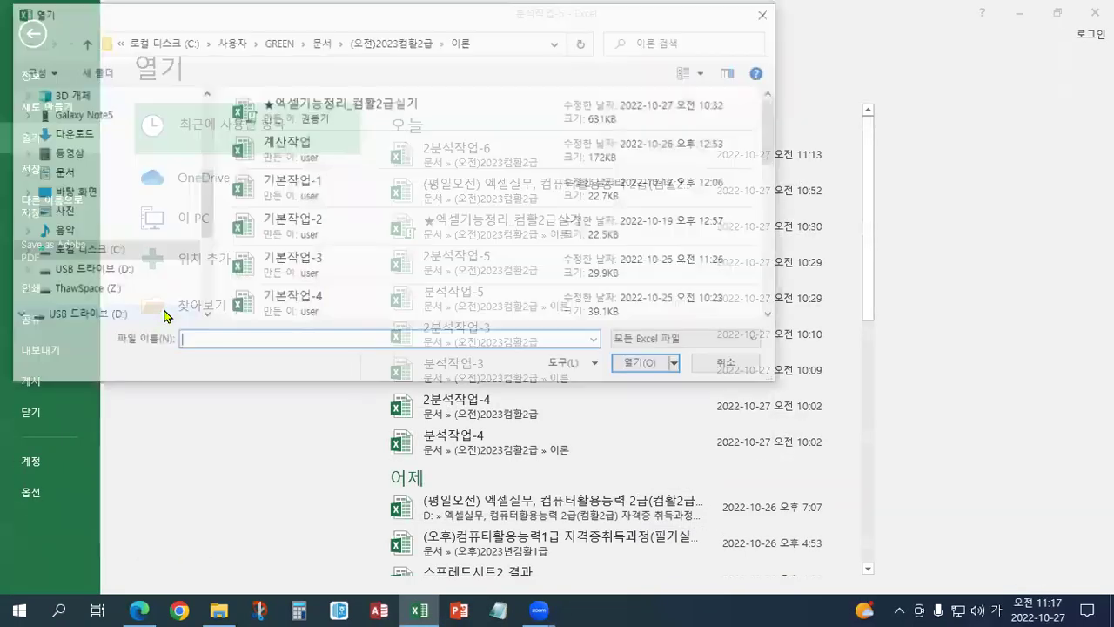
click(294, 264)
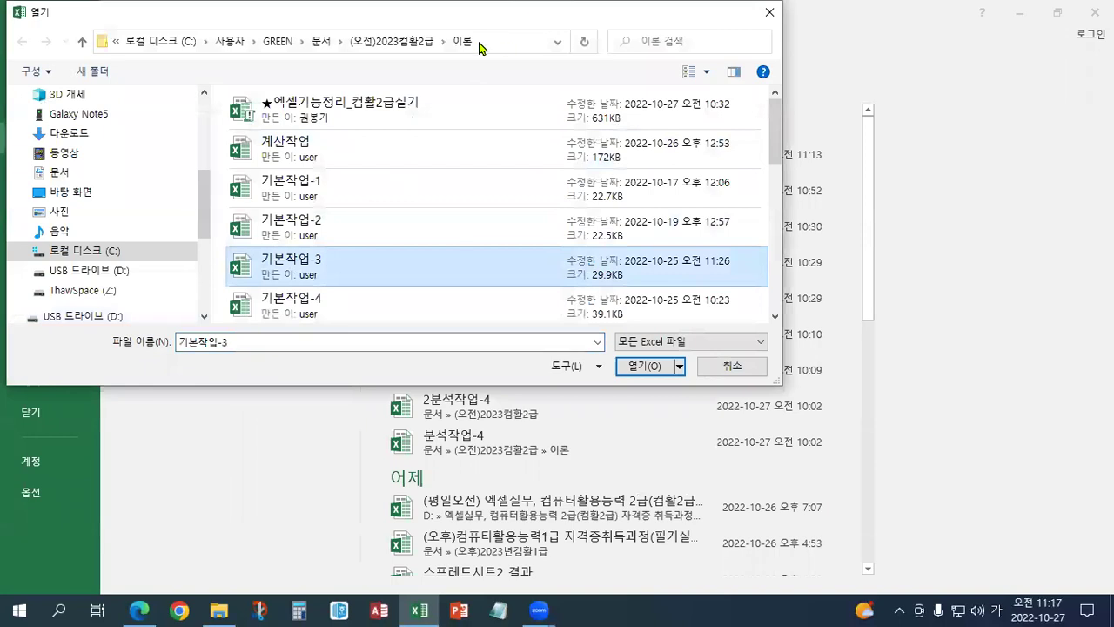
scroll(294, 231, down, 5)
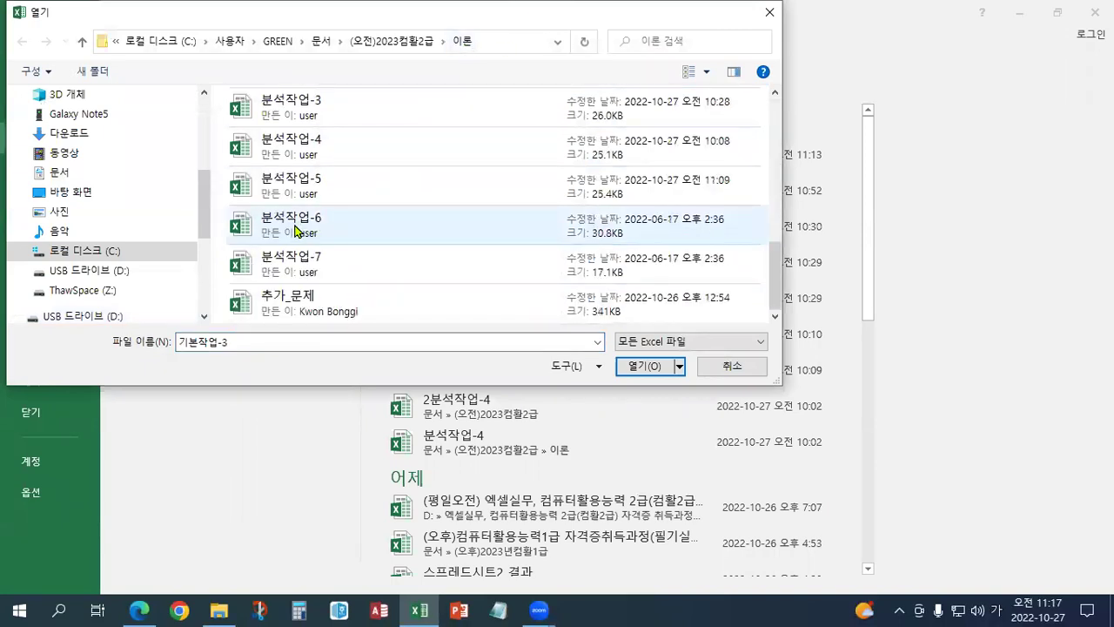
click(302, 266)
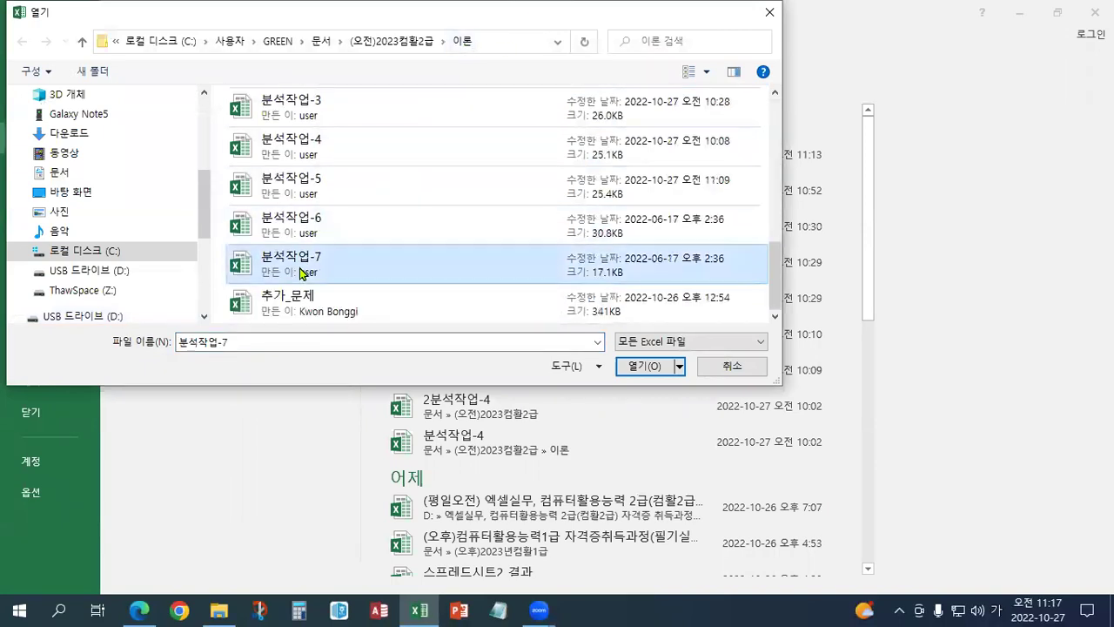
click(634, 364)
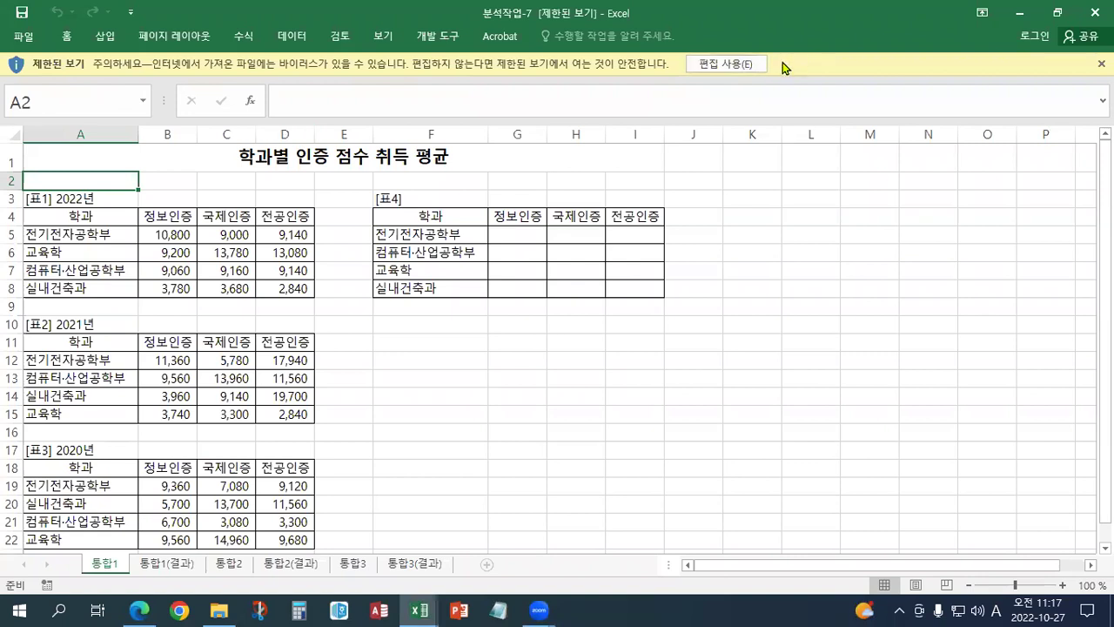
click(729, 66)
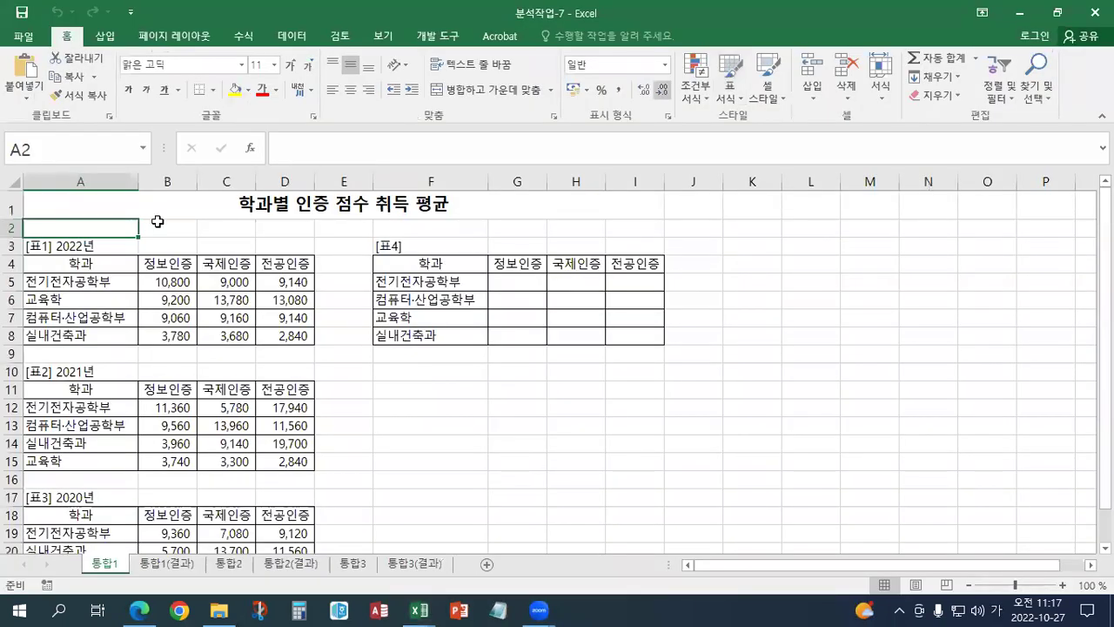
Enter the note 교재168페이지 in cell A2 of sheet 통합1 and color its text red.
ctrl+scroll(272, 481, up, 1)
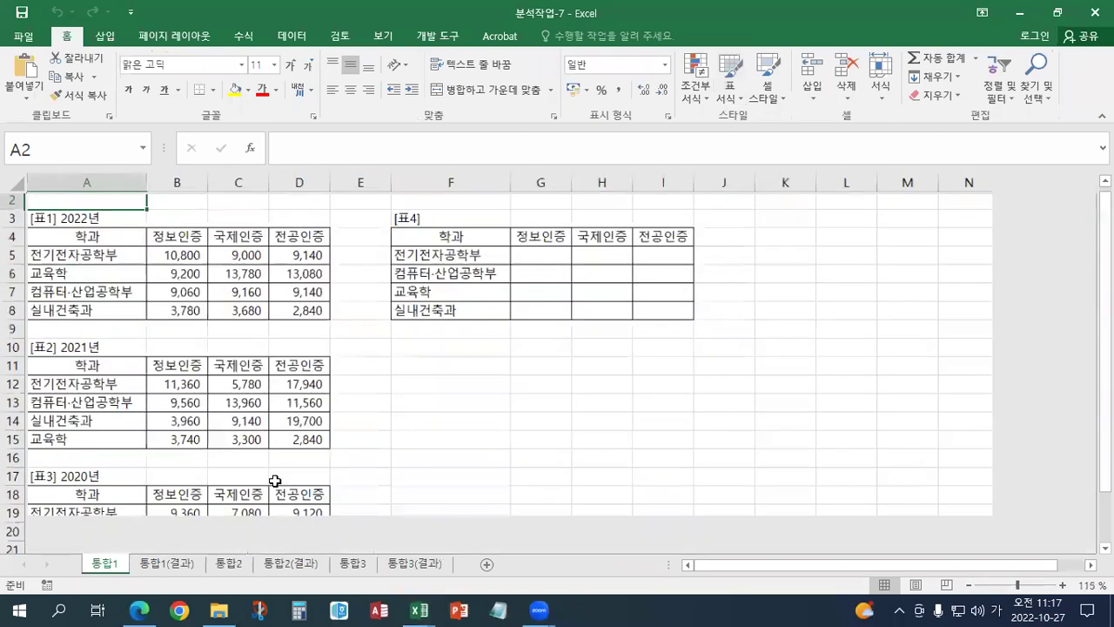
ctrl+scroll(274, 481, up, 1)
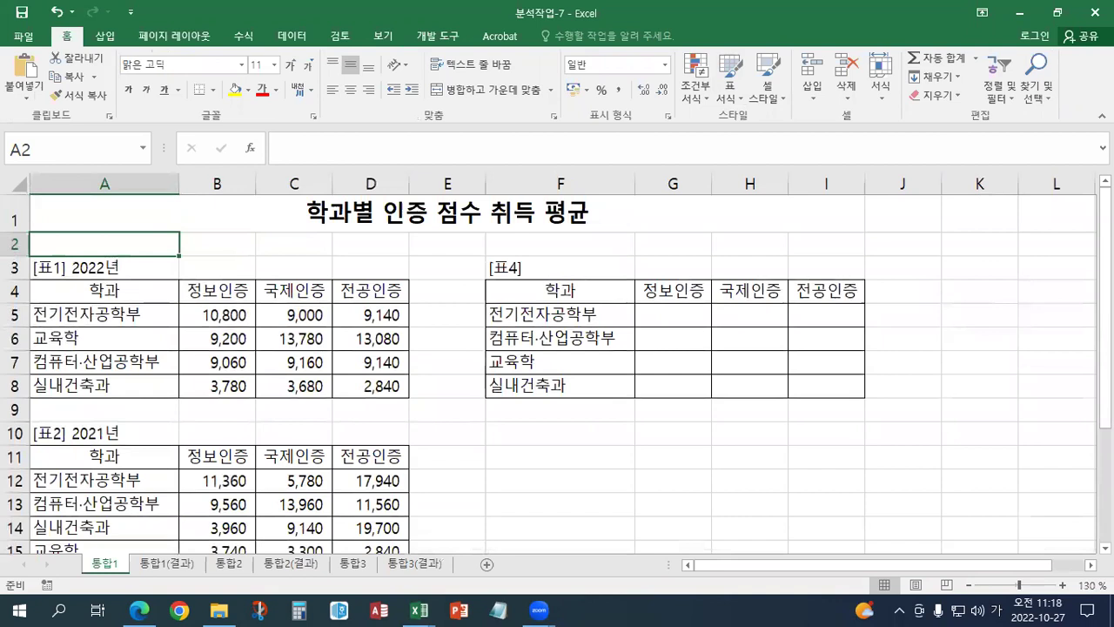
text(교재)
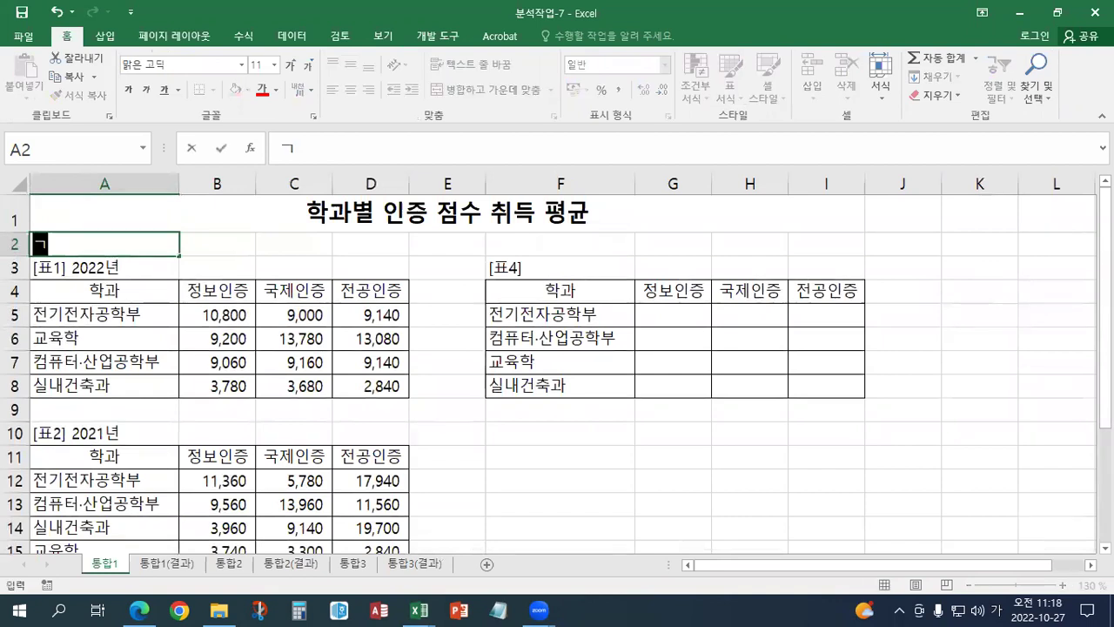
text(168)
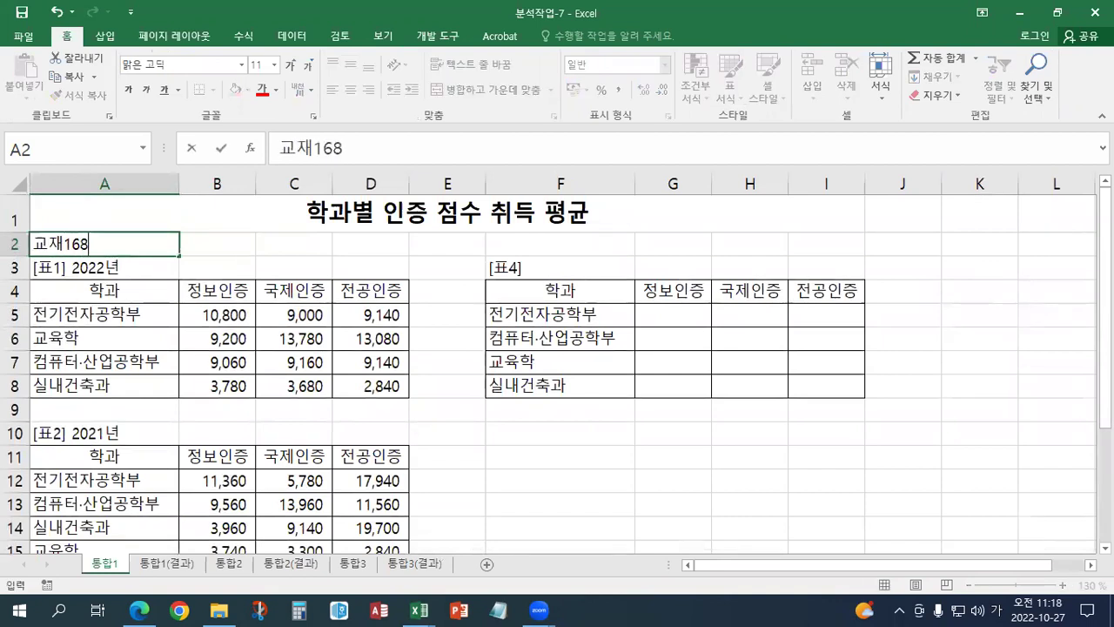
text(페이지)
key(Return)
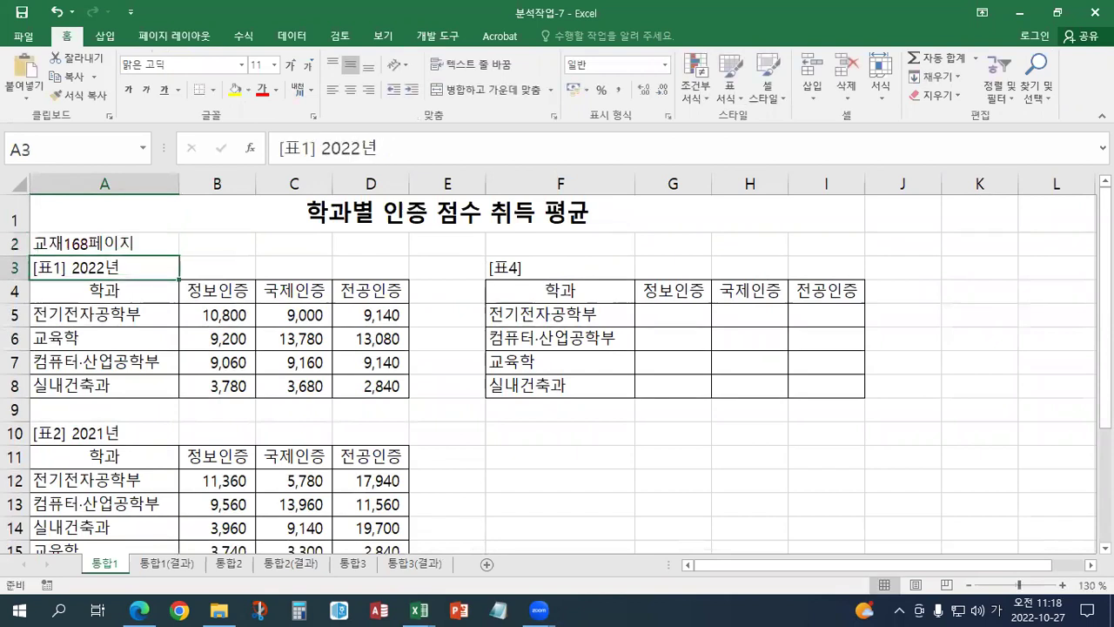
click(137, 250)
click(260, 89)
Close the 분석작업-5 workbook with its changes saved and maximize the 분석작업-7 window.
click(1057, 13)
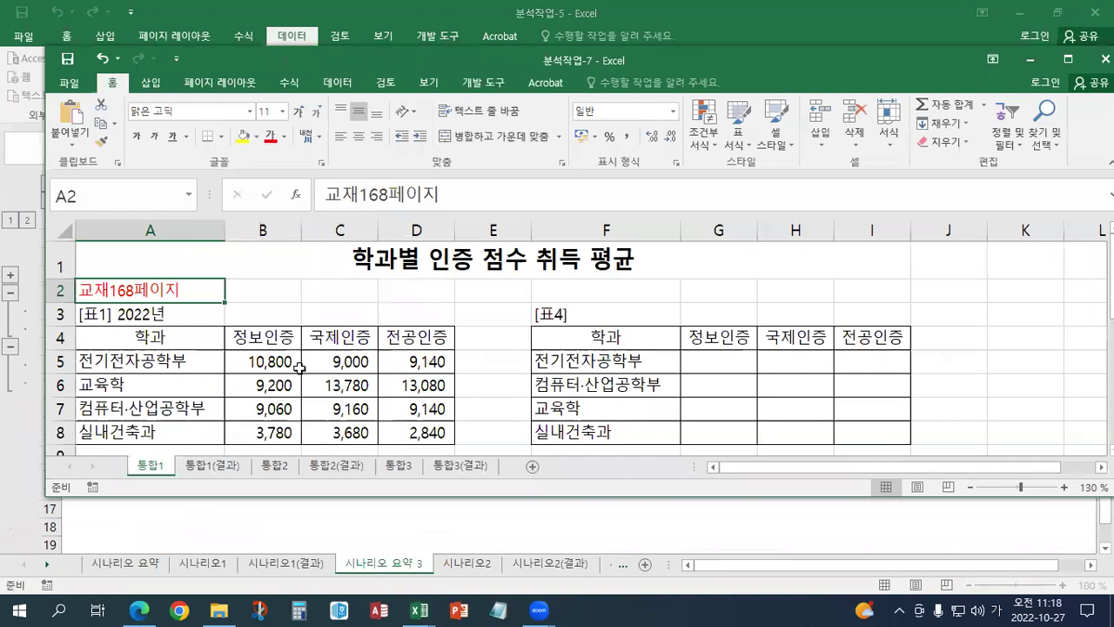
click(1095, 13)
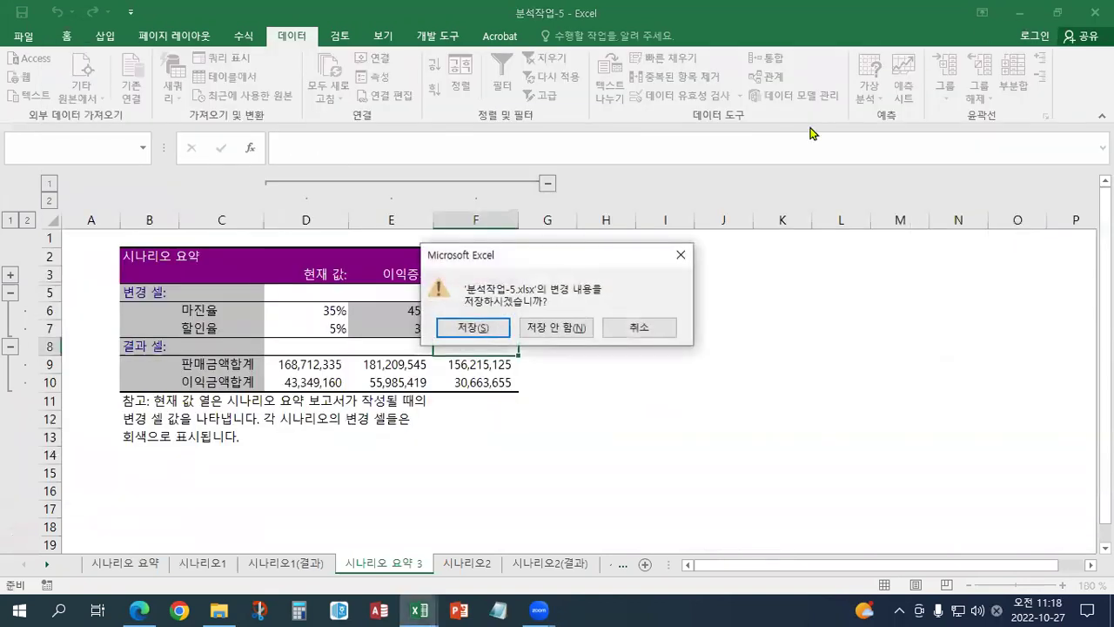
click(474, 329)
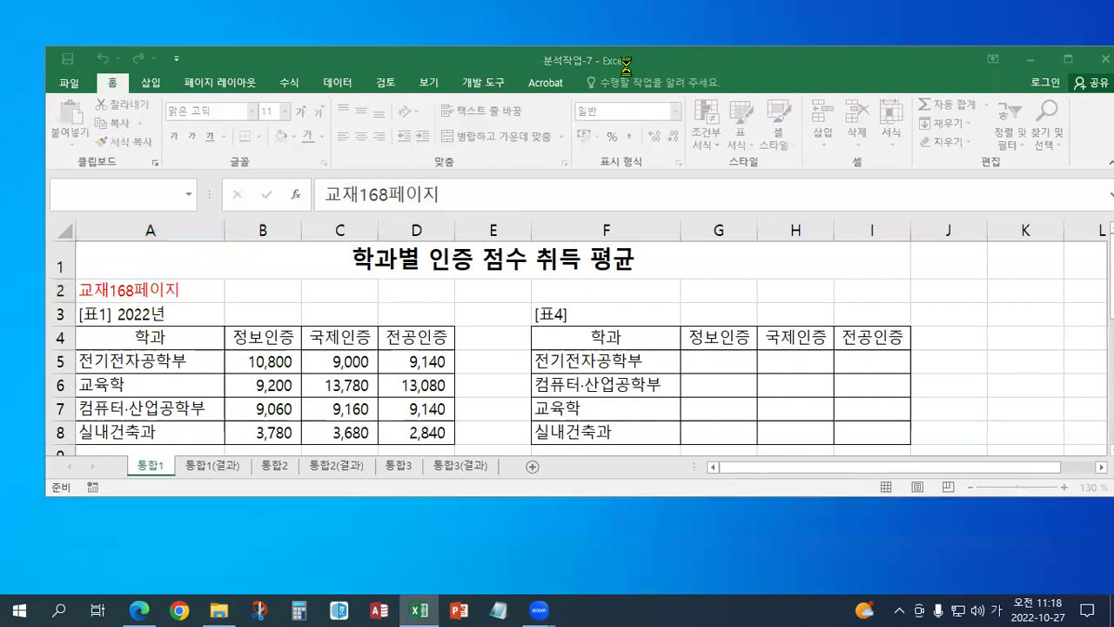
key(alt+F4)
double_click(581, 61)
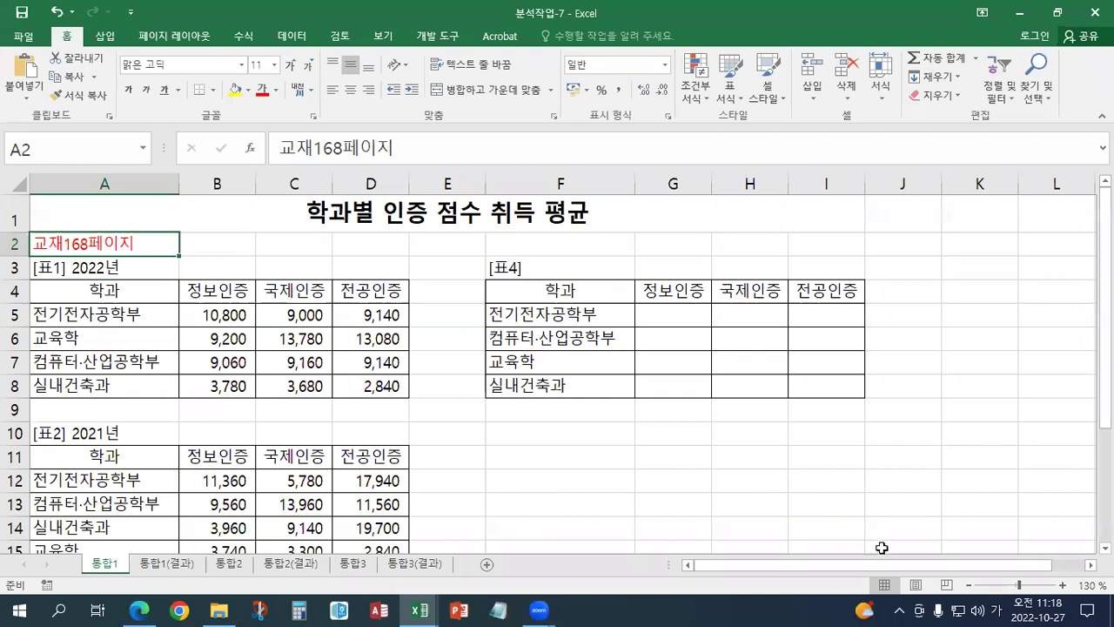
Paste the copied text box with the 통합 notes below [표4] and reduce its font size to 11.
click(972, 585)
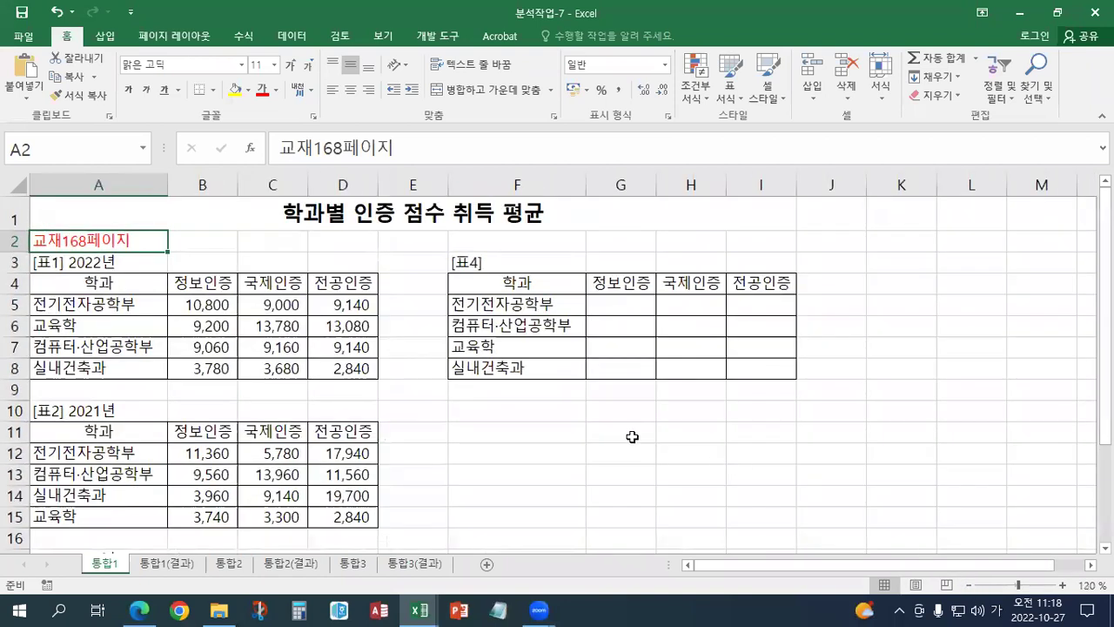
right_click(484, 399)
click(512, 96)
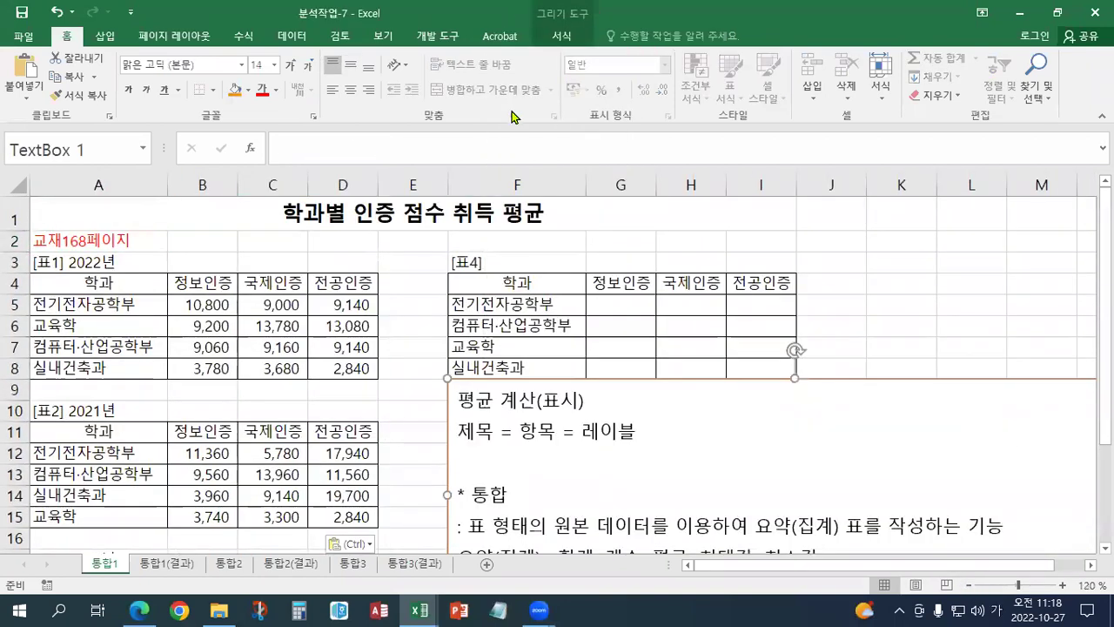
click(306, 65)
click(306, 65)
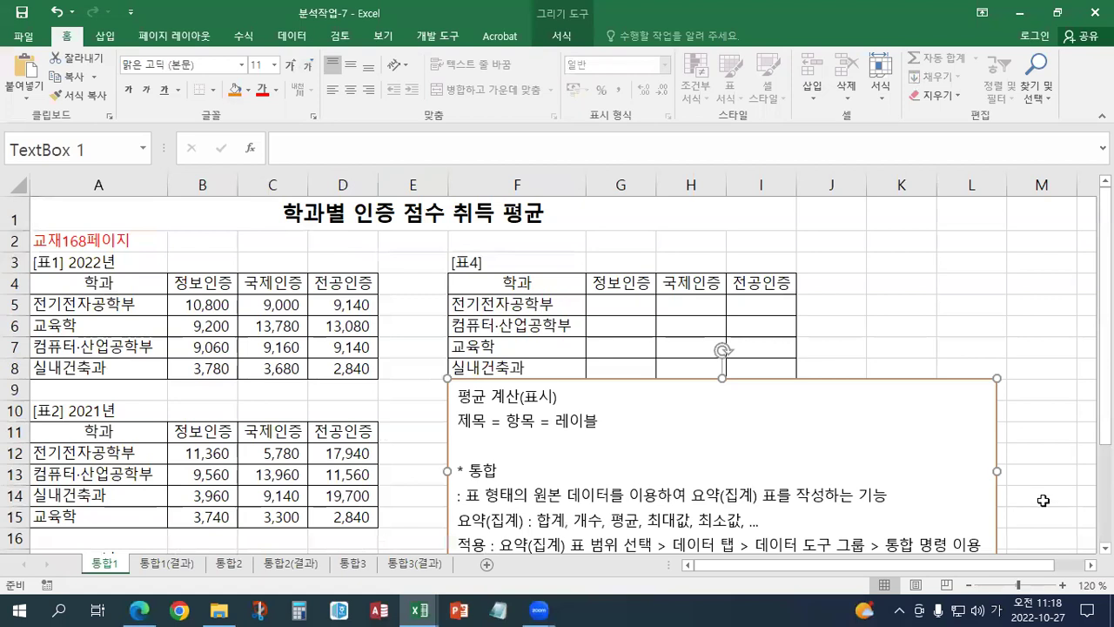
Enlarge the notes text box's font by one size and shift the box slightly so it sits clear below [표4].
scroll(558, 375, down, 1)
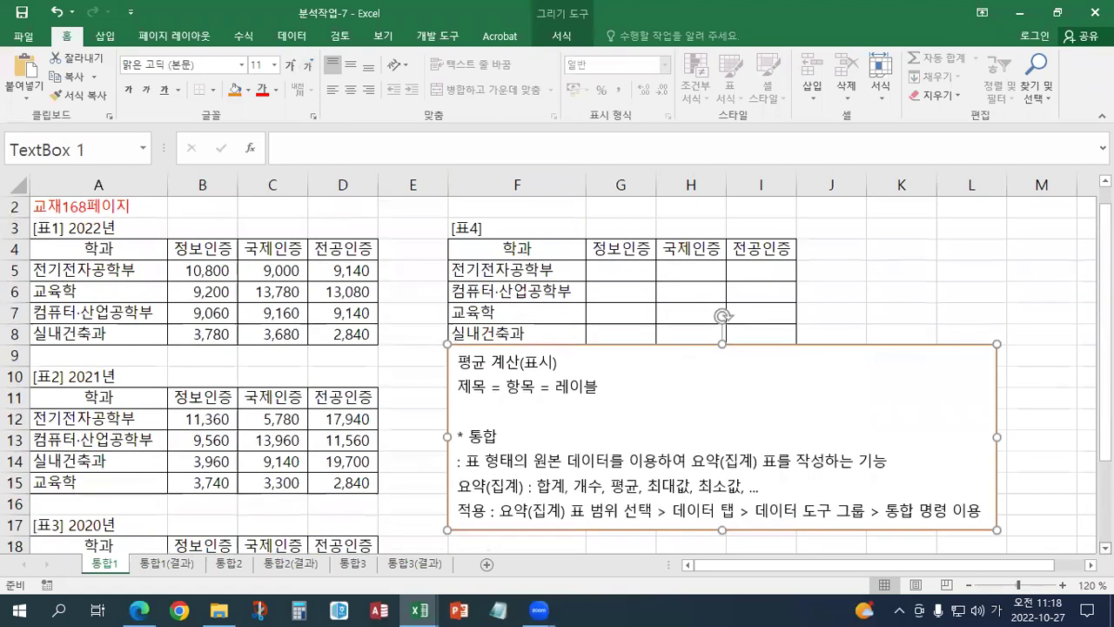
scroll(557, 375, down, 1)
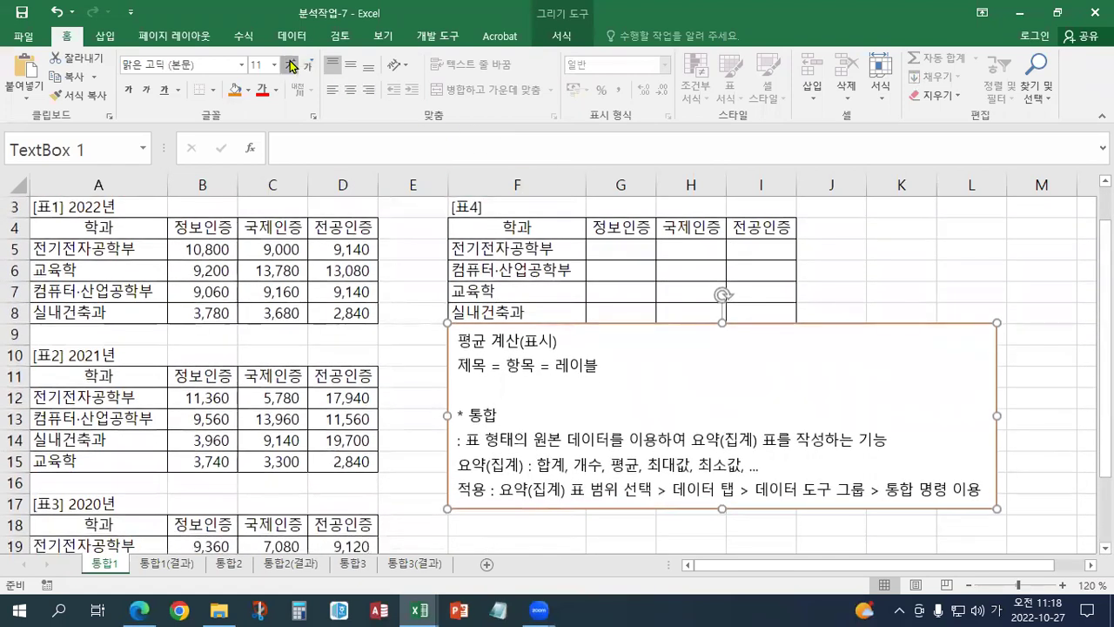
click(290, 66)
drag(442, 361, 428, 359)
click(404, 213)
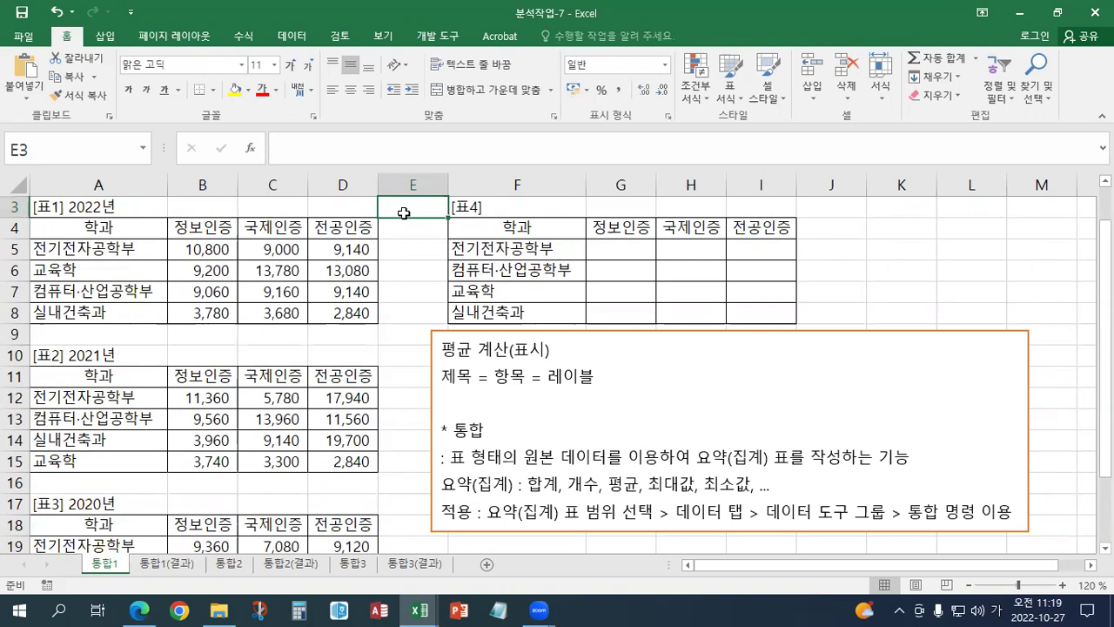
Examine how the department labels F5:F8 and certification headings G4:I4 in [표4] relate to its empty cells G5:I8.
drag(589, 253, 732, 308)
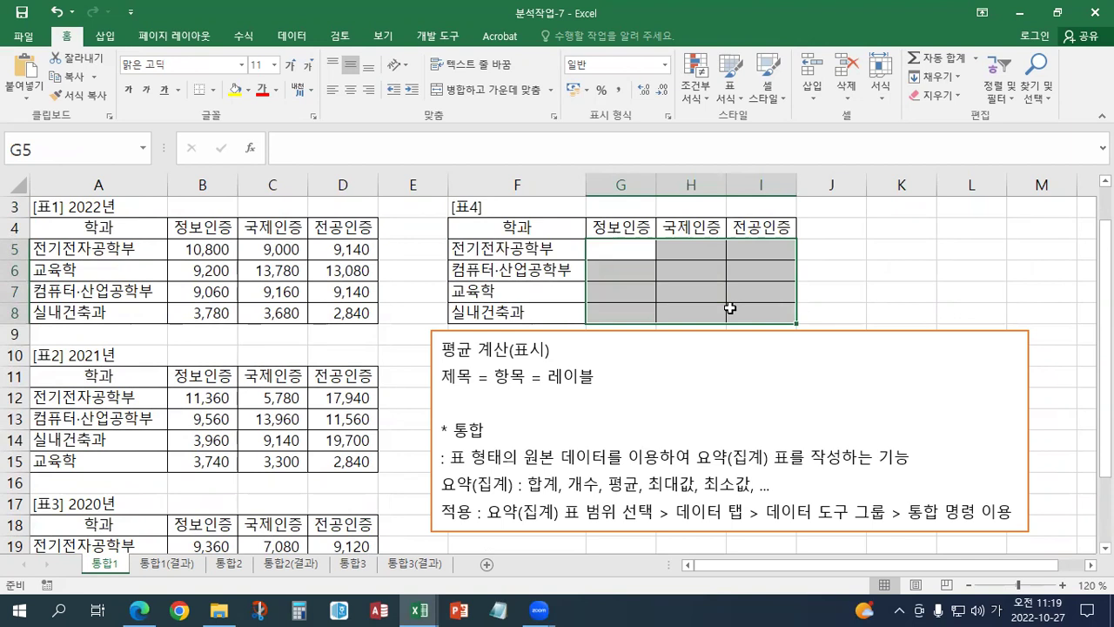
click(624, 249)
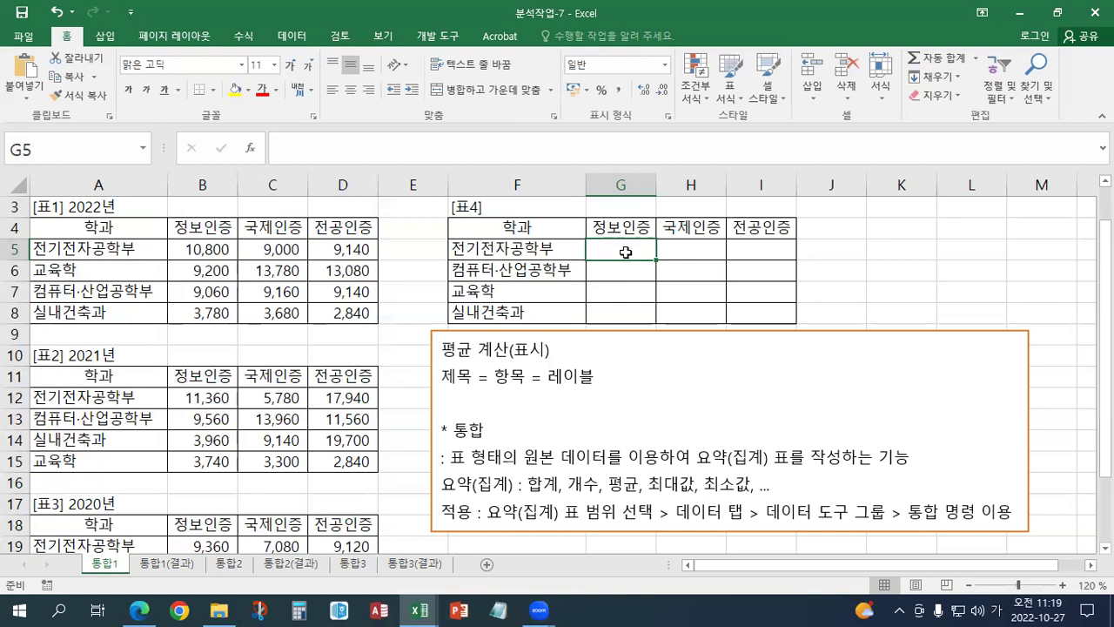
click(552, 255)
click(624, 228)
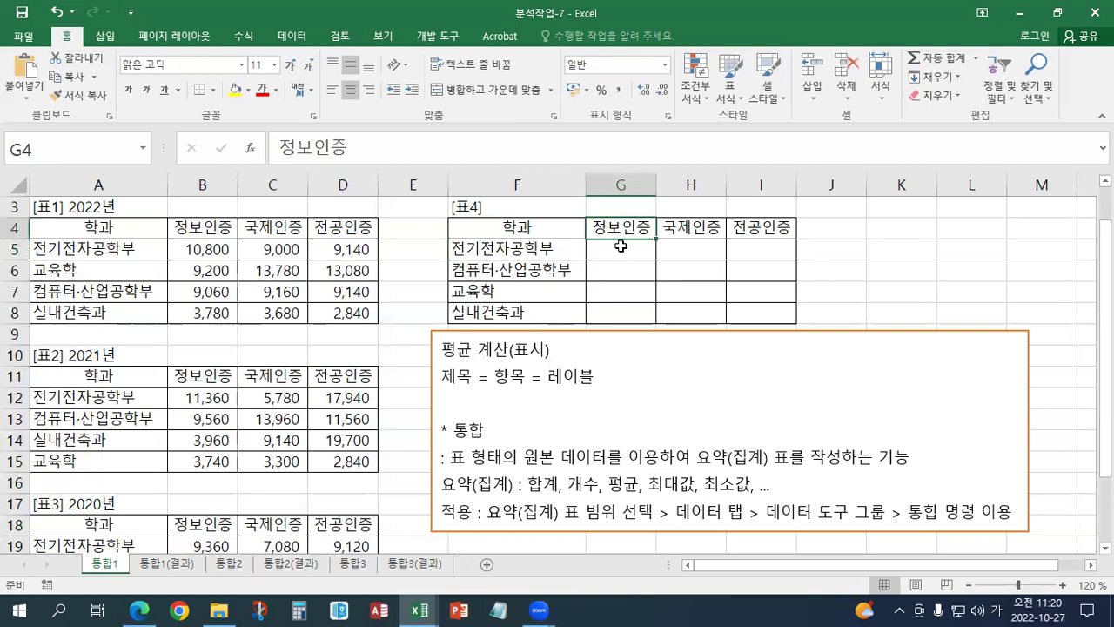
click(620, 249)
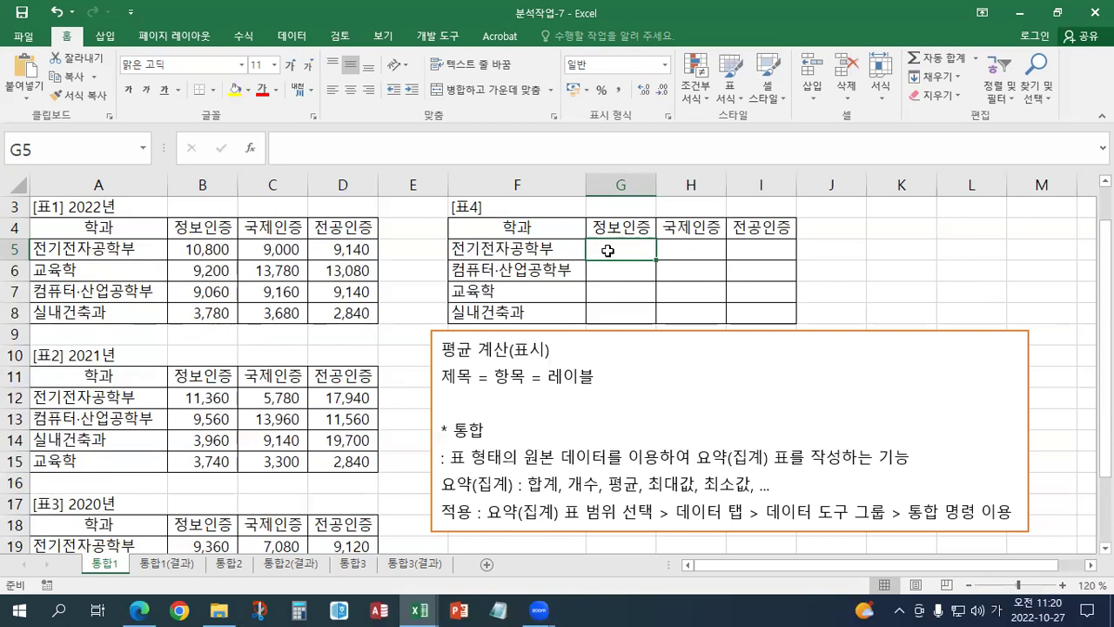
click(521, 251)
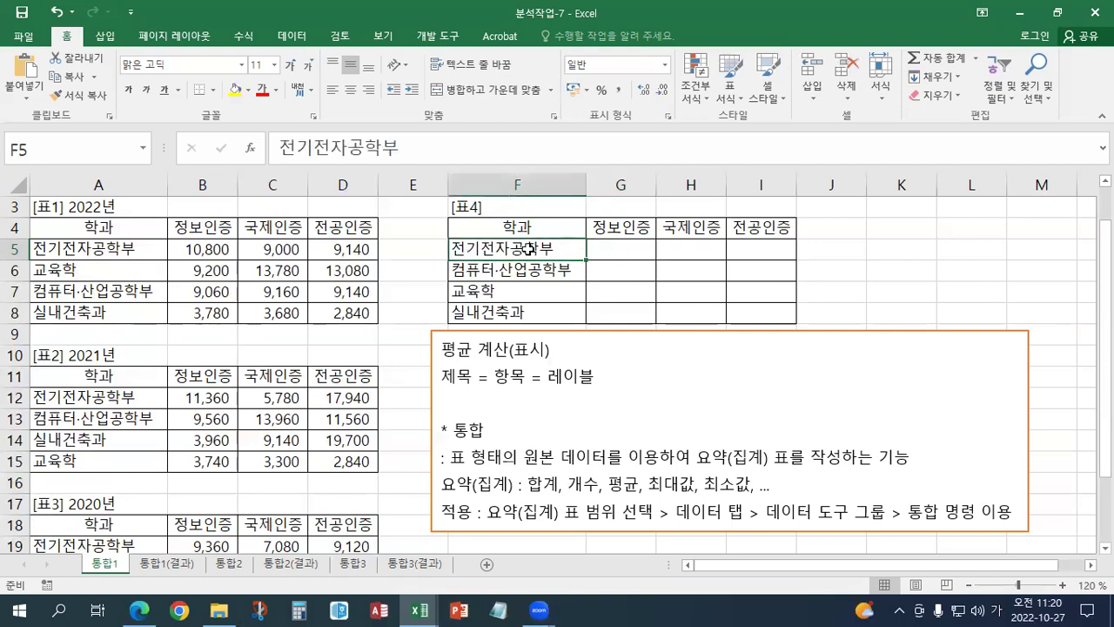
ctrl+click(623, 223)
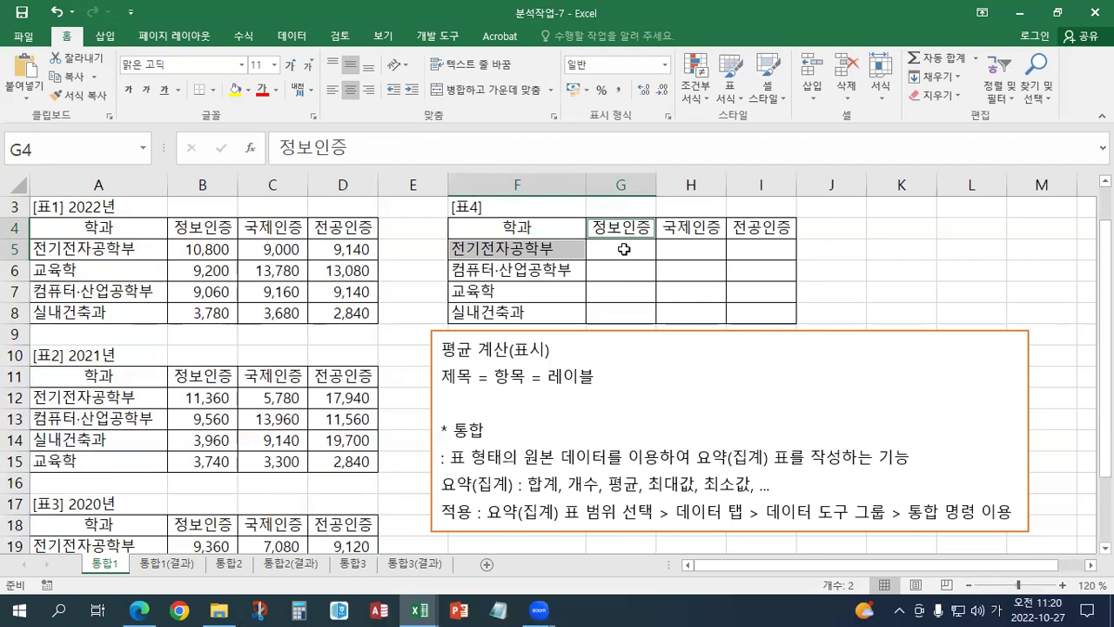
drag(623, 229, 759, 229)
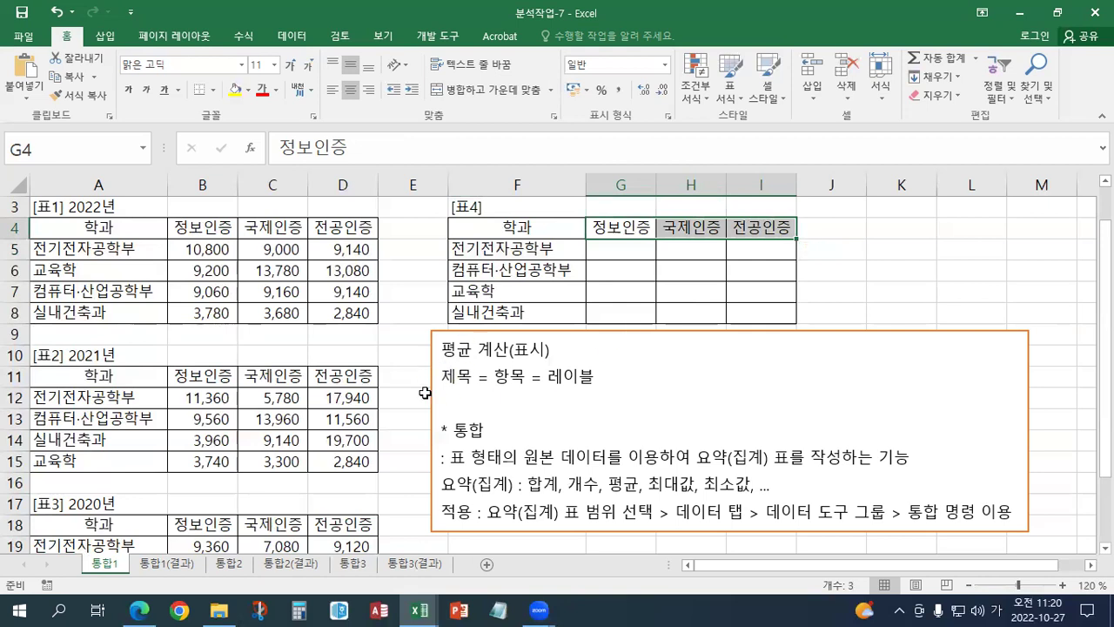
drag(505, 248, 510, 310)
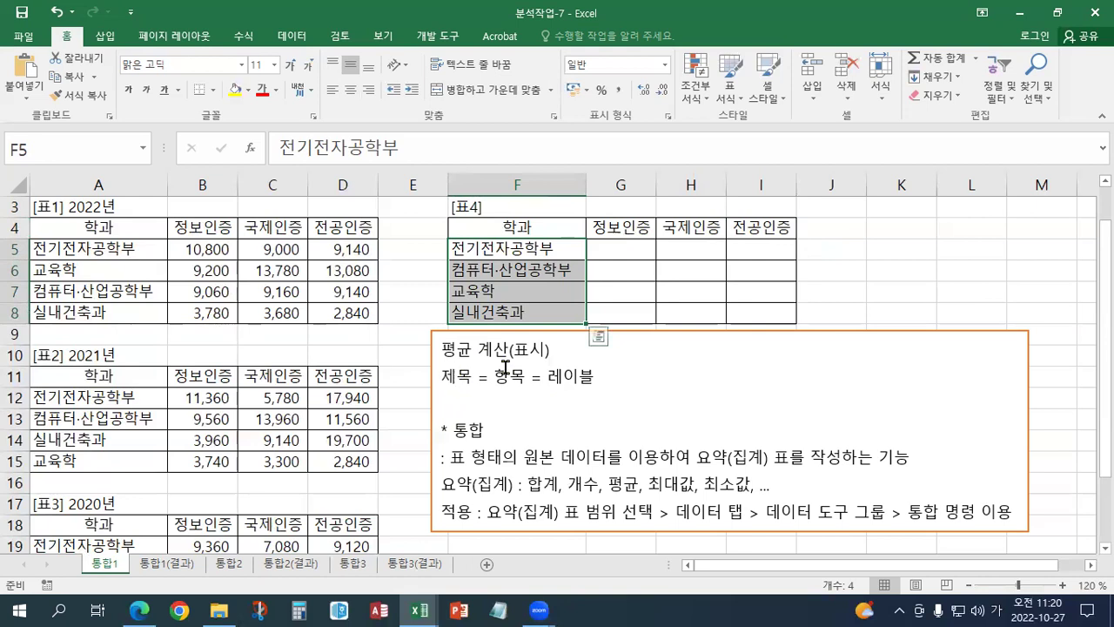
click(610, 228)
click(719, 228)
click(732, 228)
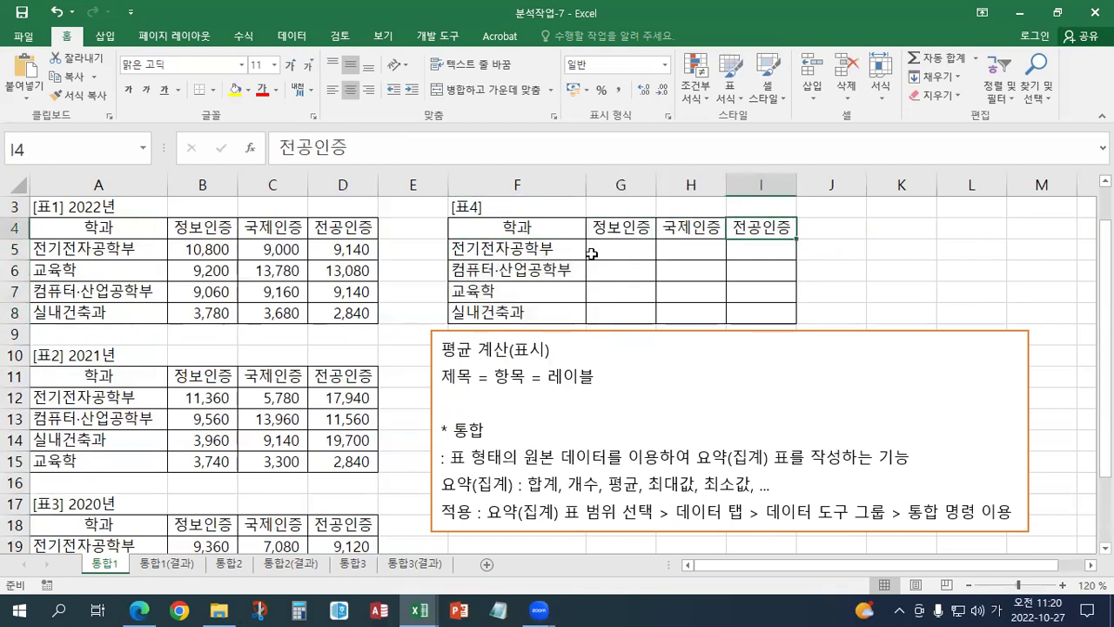
click(552, 247)
click(643, 253)
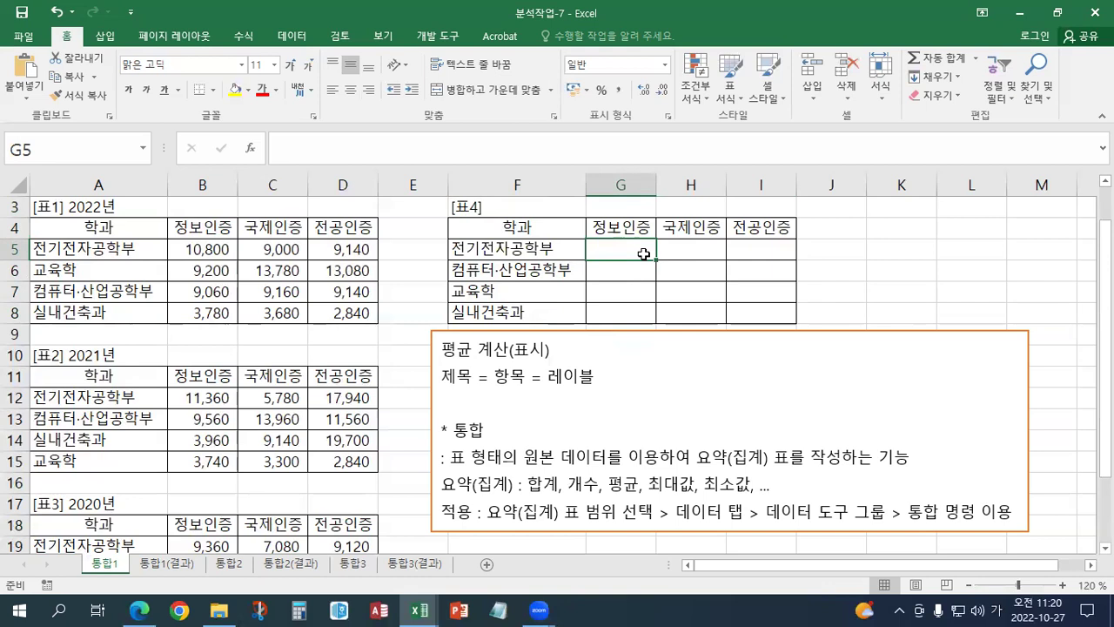
drag(644, 253, 742, 301)
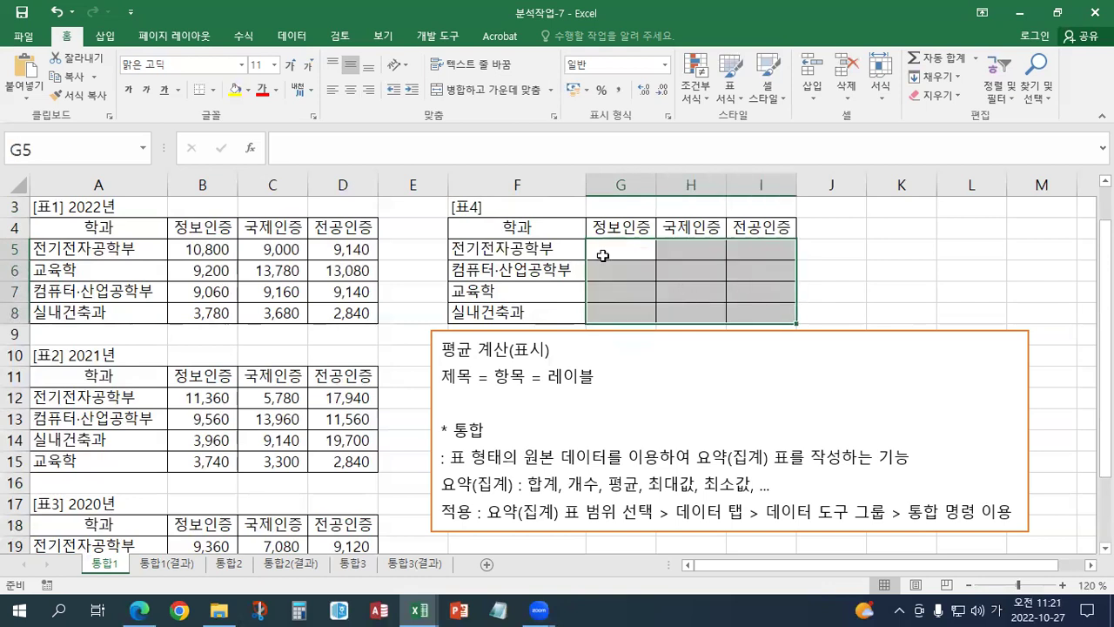
drag(603, 255, 744, 327)
Start a consolidation (통합) for [표4] with range F4:I8 selected, and set its function to 평균.
drag(485, 235, 766, 312)
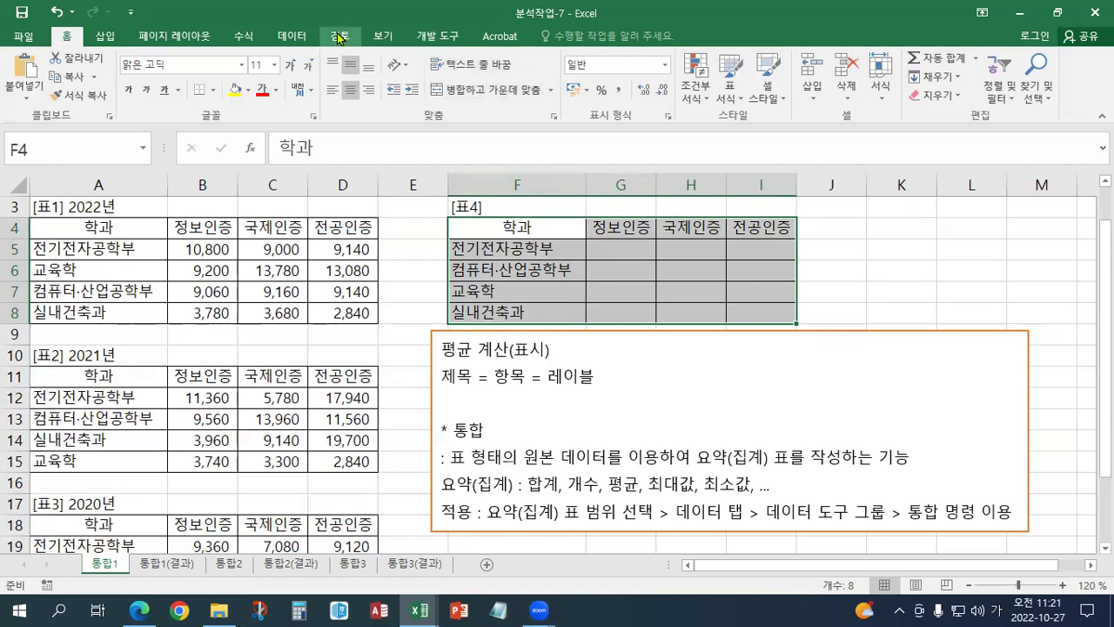
click(291, 35)
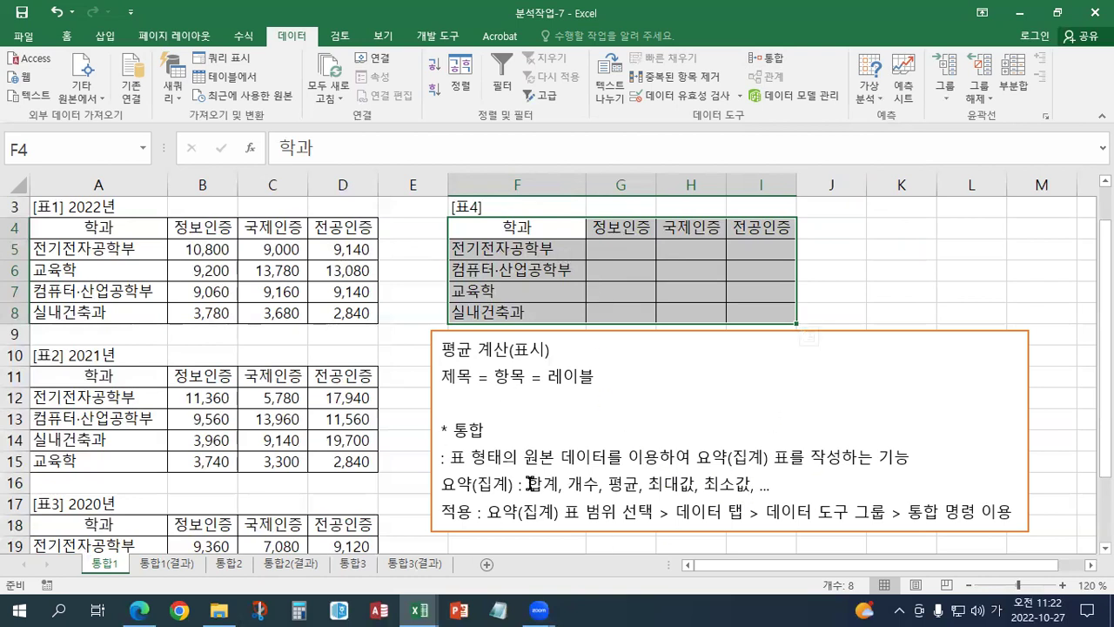
click(774, 57)
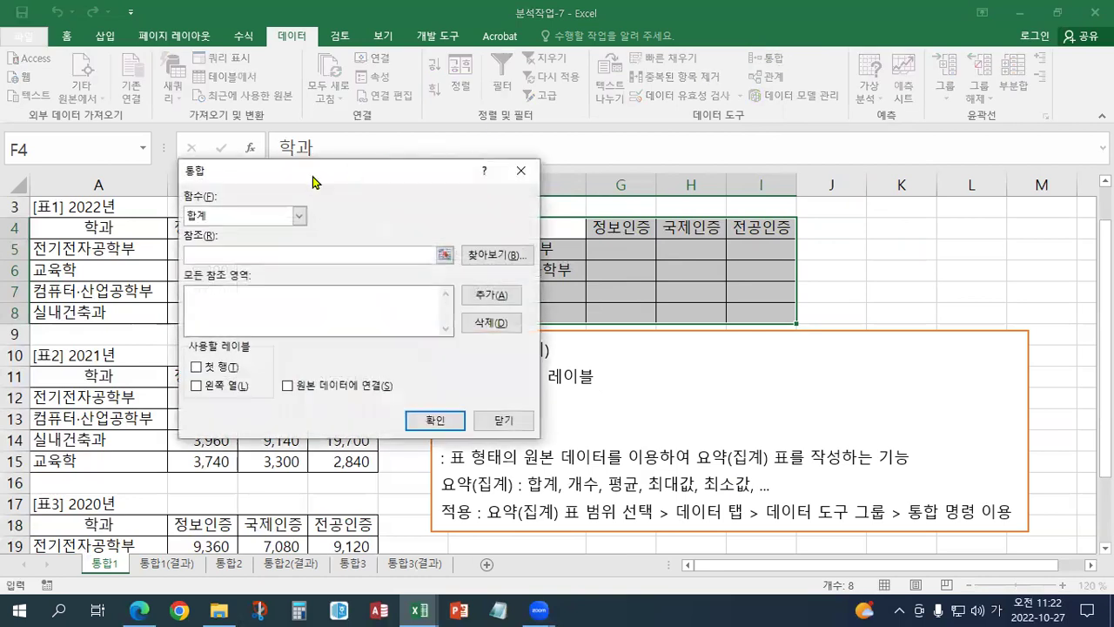
drag(324, 174, 579, 97)
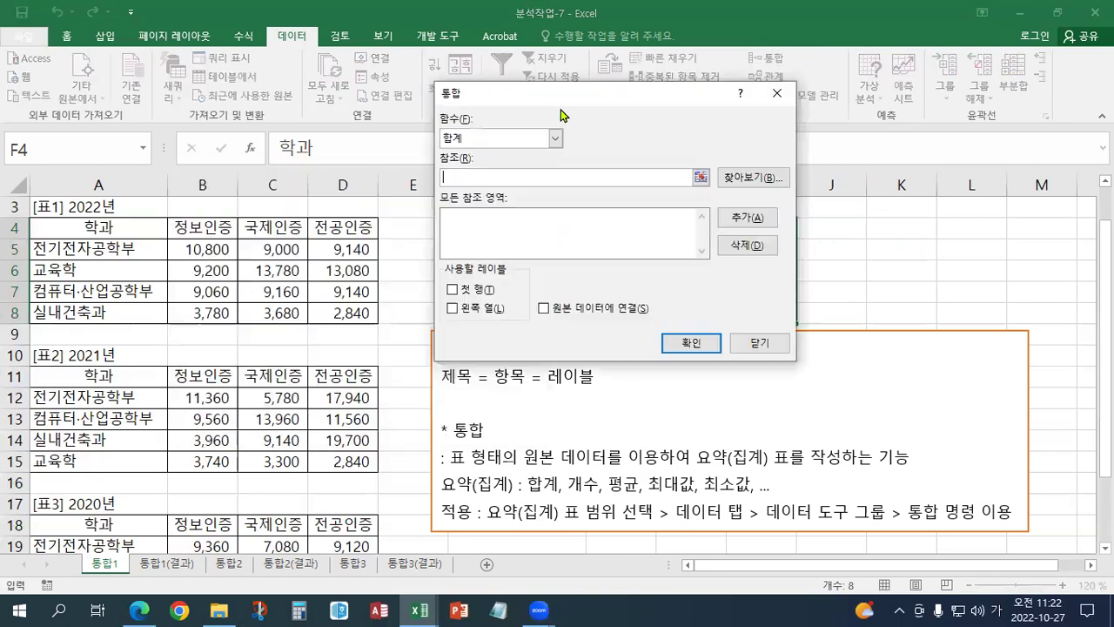
click(458, 139)
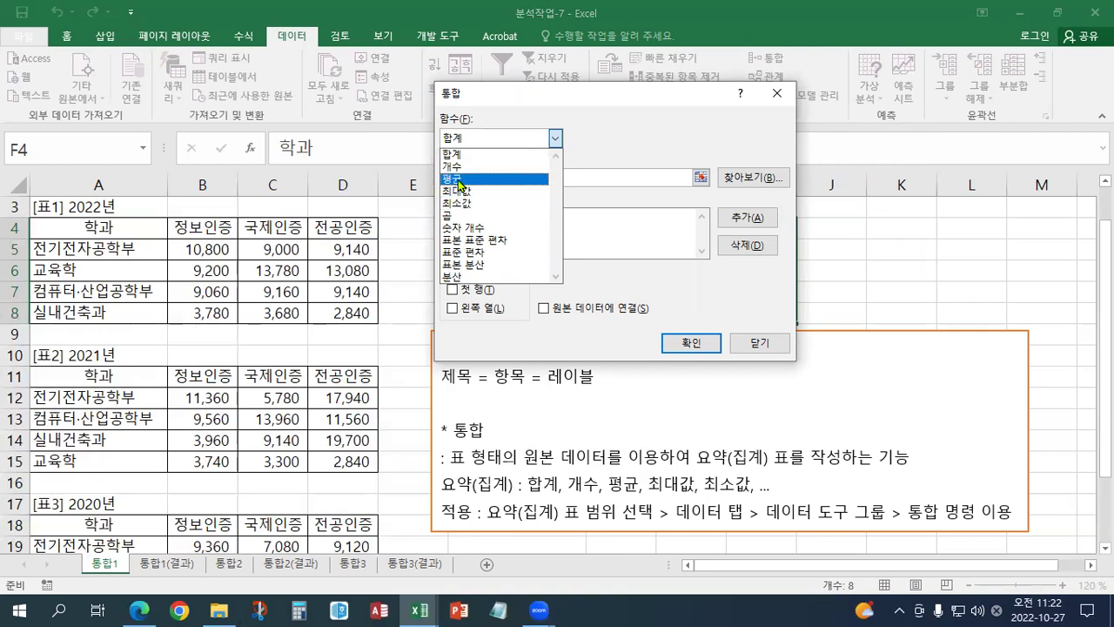
click(459, 180)
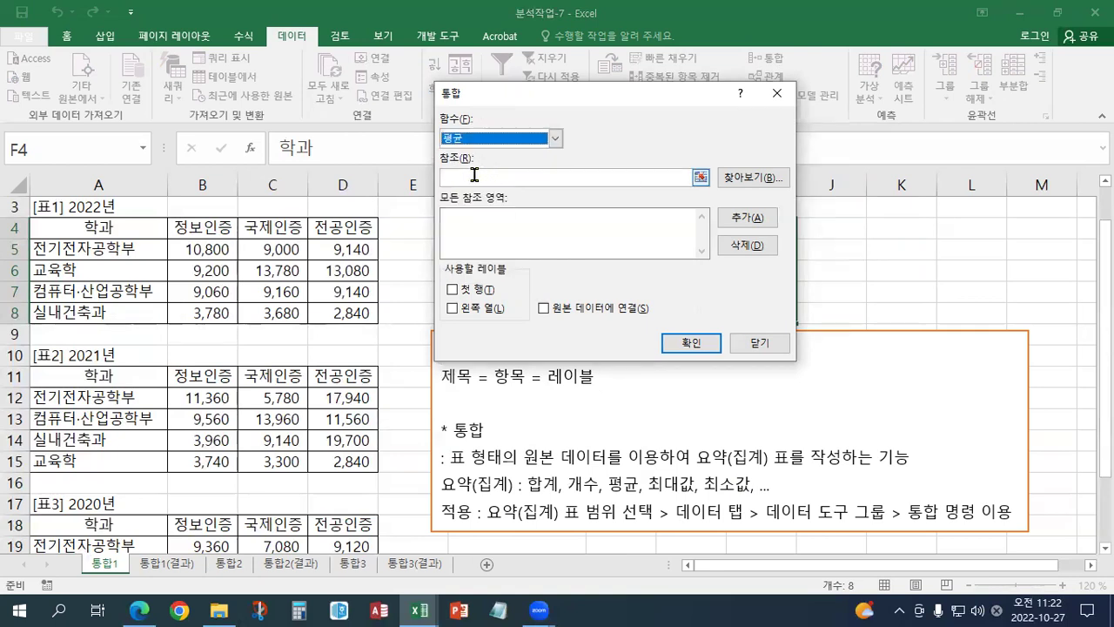
Add the whole [표1] table A4:D8, including its headings and department names, as the first consolidation reference.
click(475, 178)
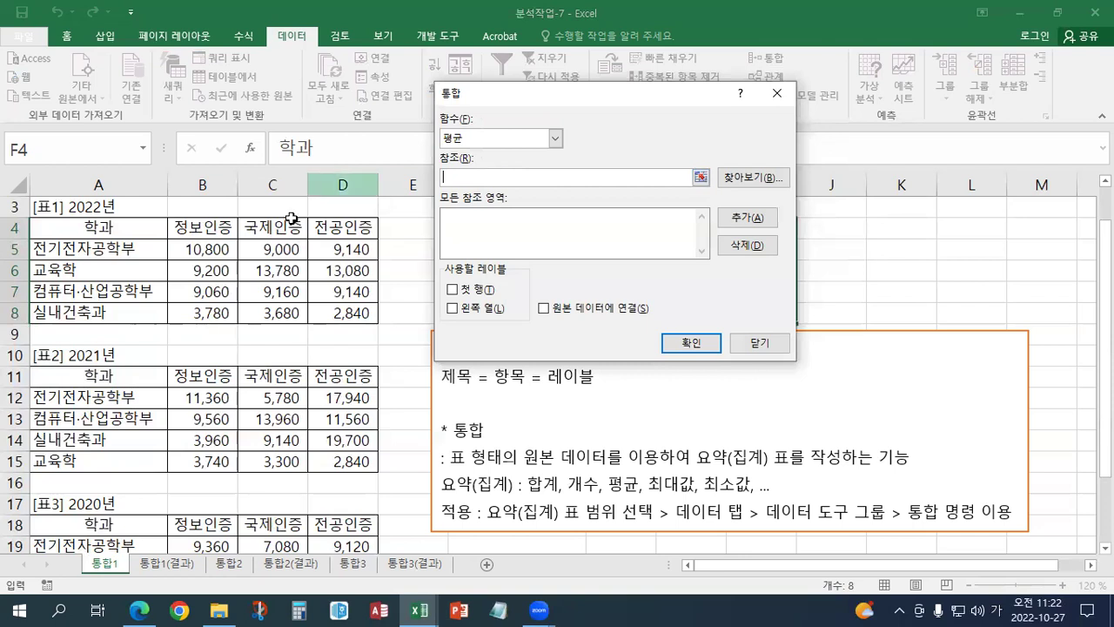
drag(181, 250, 329, 309)
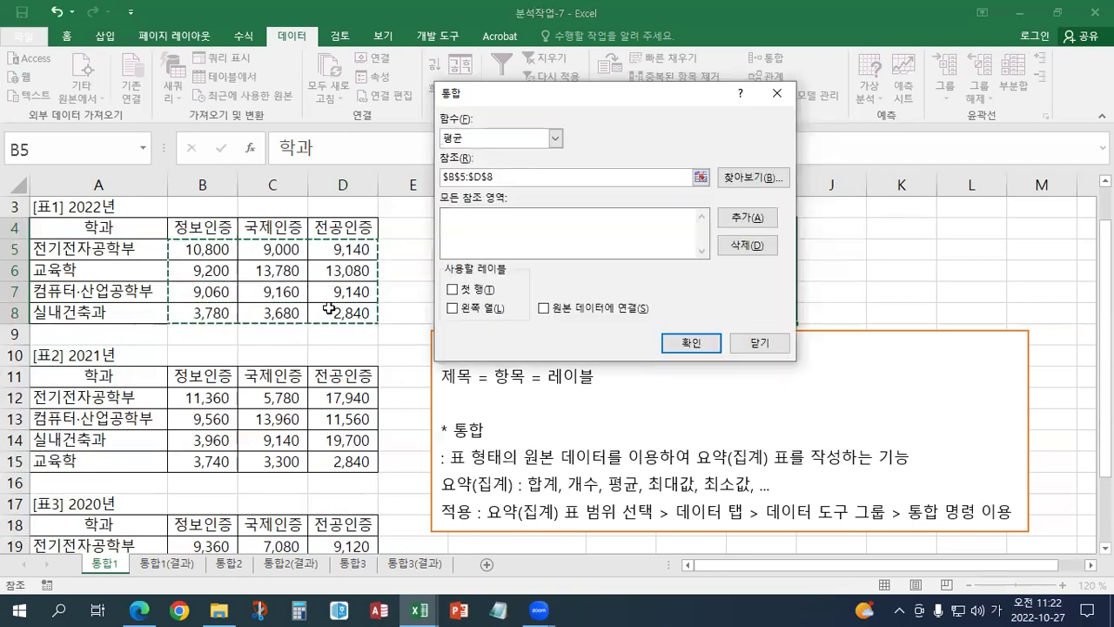
click(223, 249)
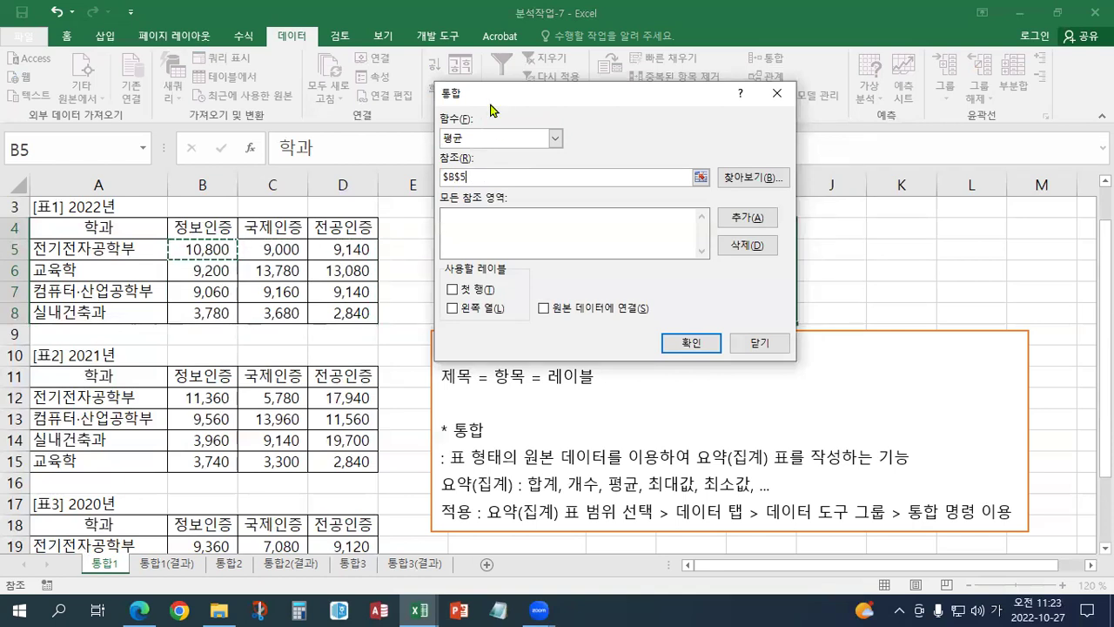
drag(492, 95, 479, 347)
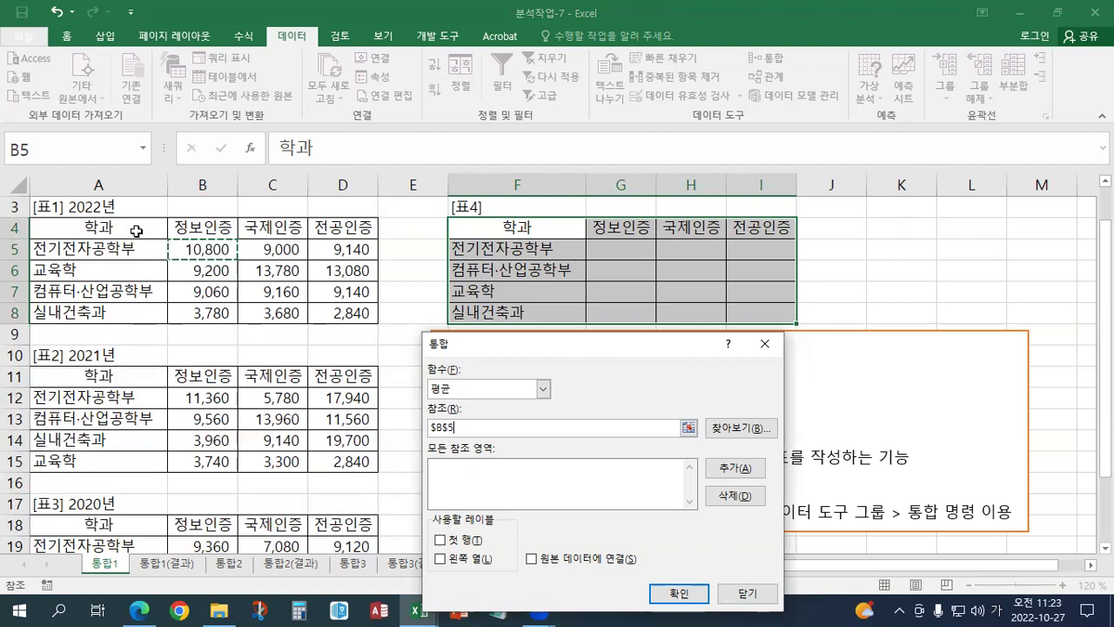
drag(137, 231, 317, 305)
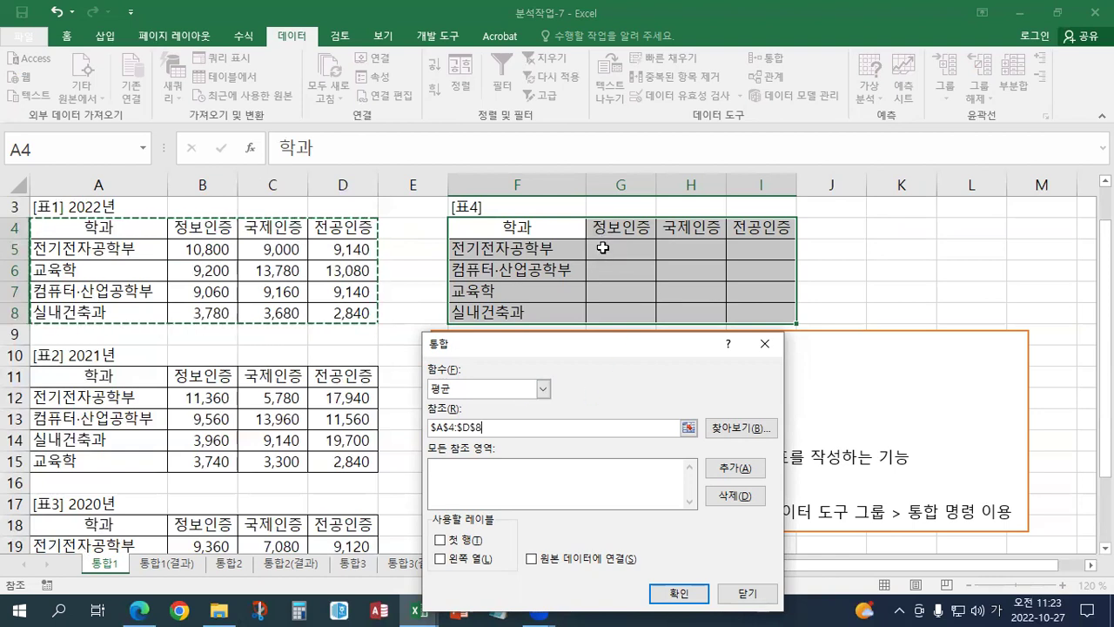
drag(520, 350, 507, 86)
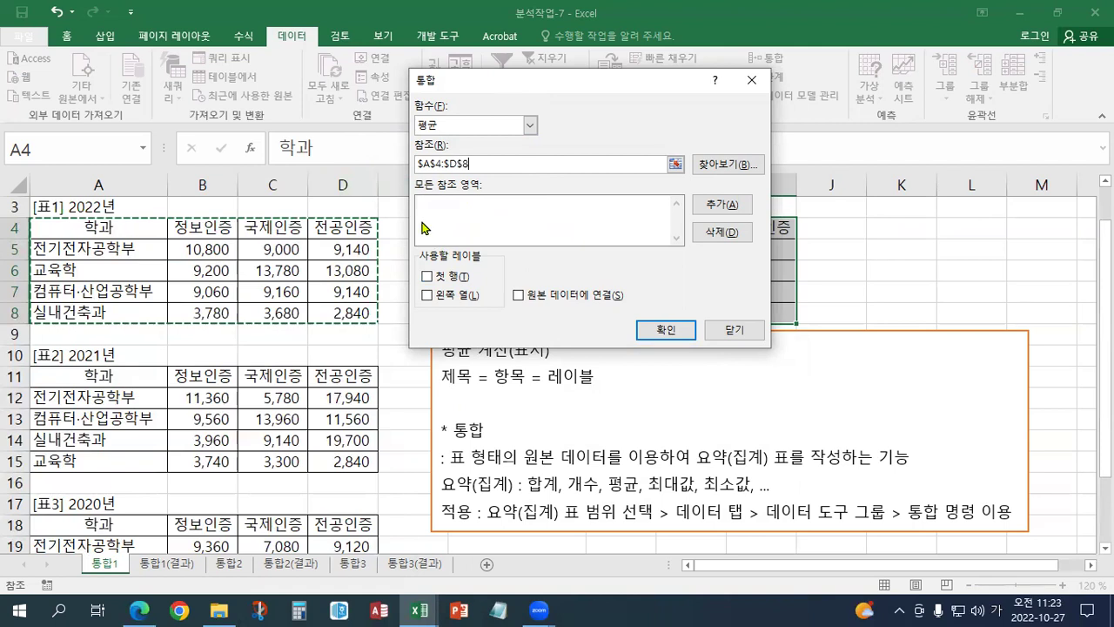
click(719, 206)
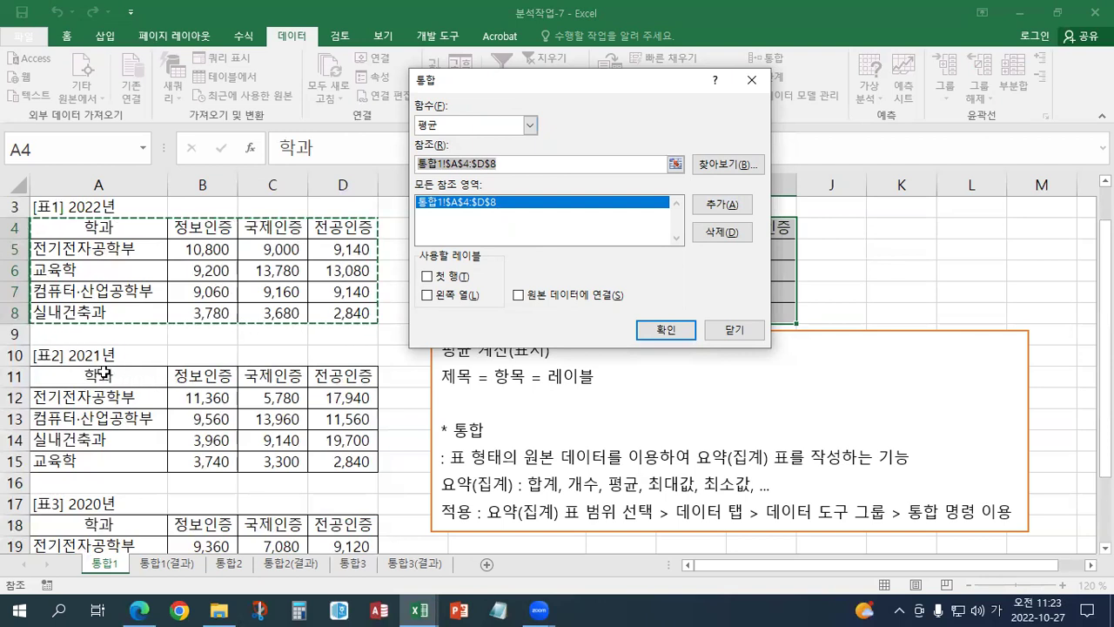
Add the [표2] range A11:D15 and the [표3] range A18:D22 to the consolidation references.
drag(103, 373, 329, 469)
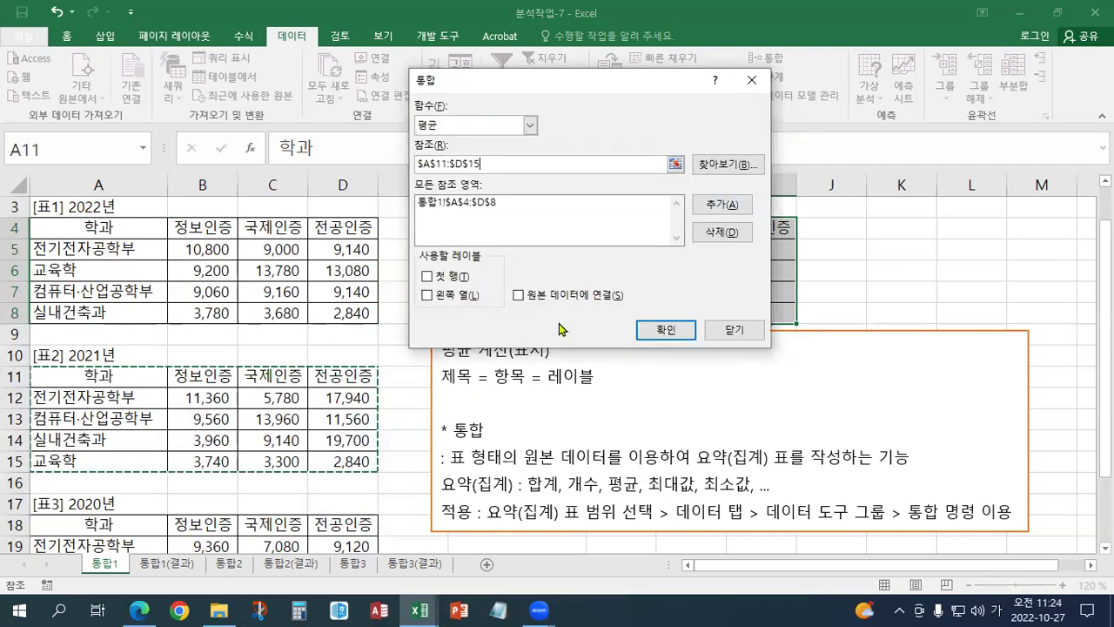
click(721, 205)
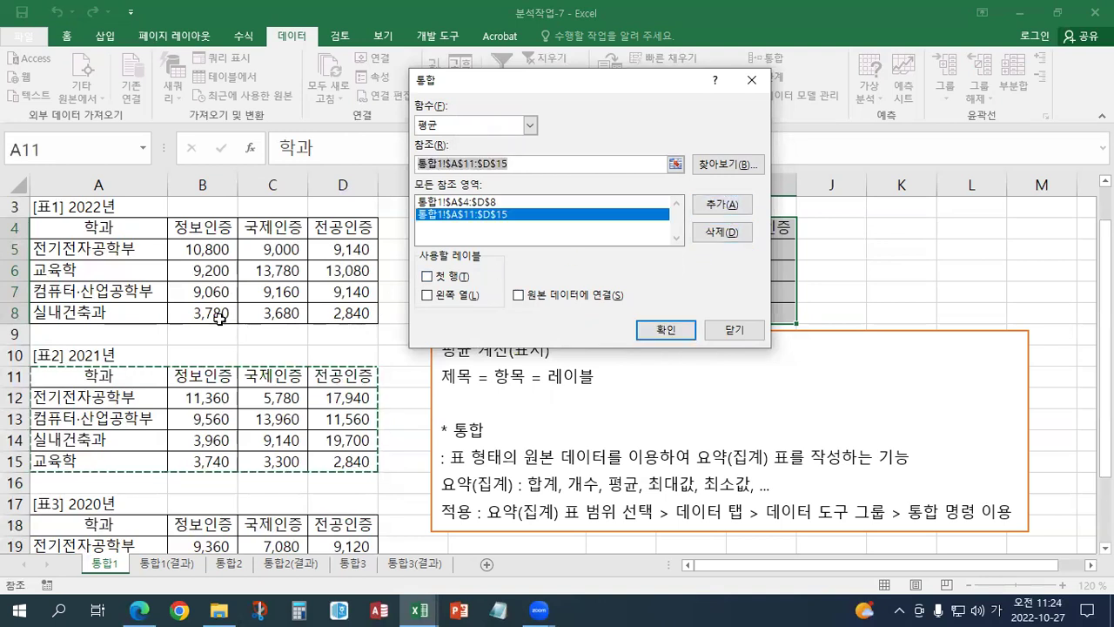
scroll(218, 318, down, 3)
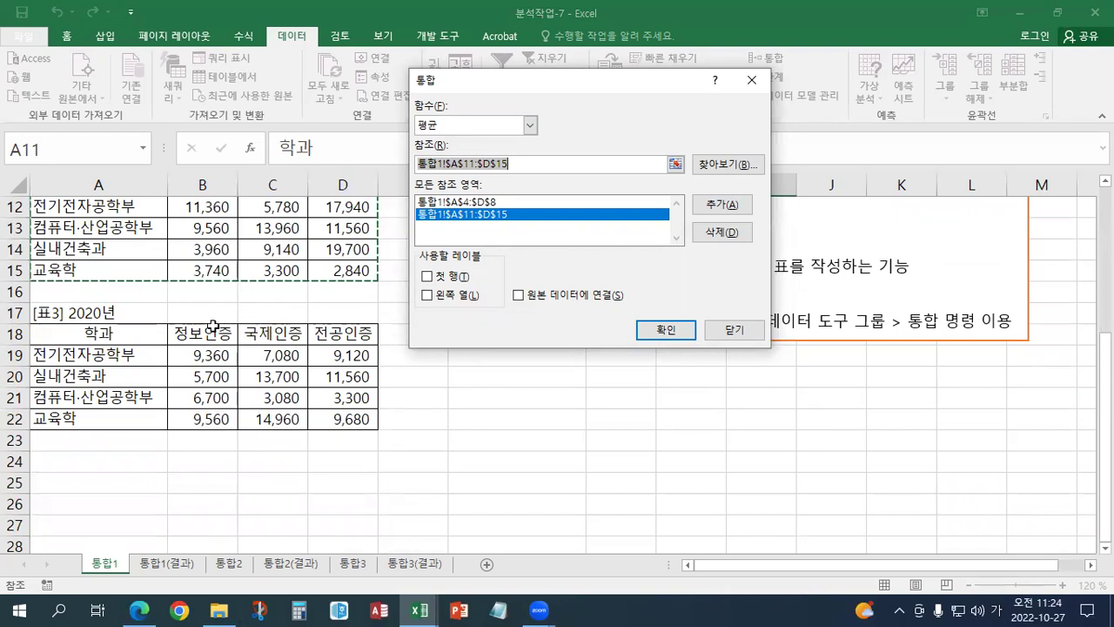
drag(139, 335, 344, 422)
click(696, 211)
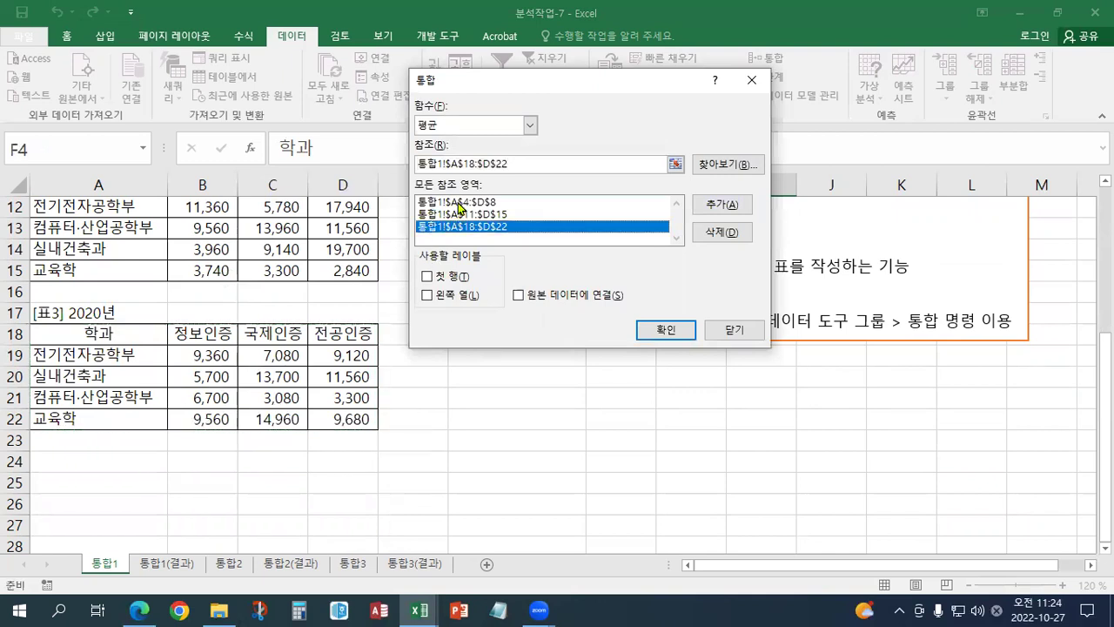
click(458, 202)
click(463, 214)
click(465, 227)
click(666, 164)
scroll(220, 248, up, 3)
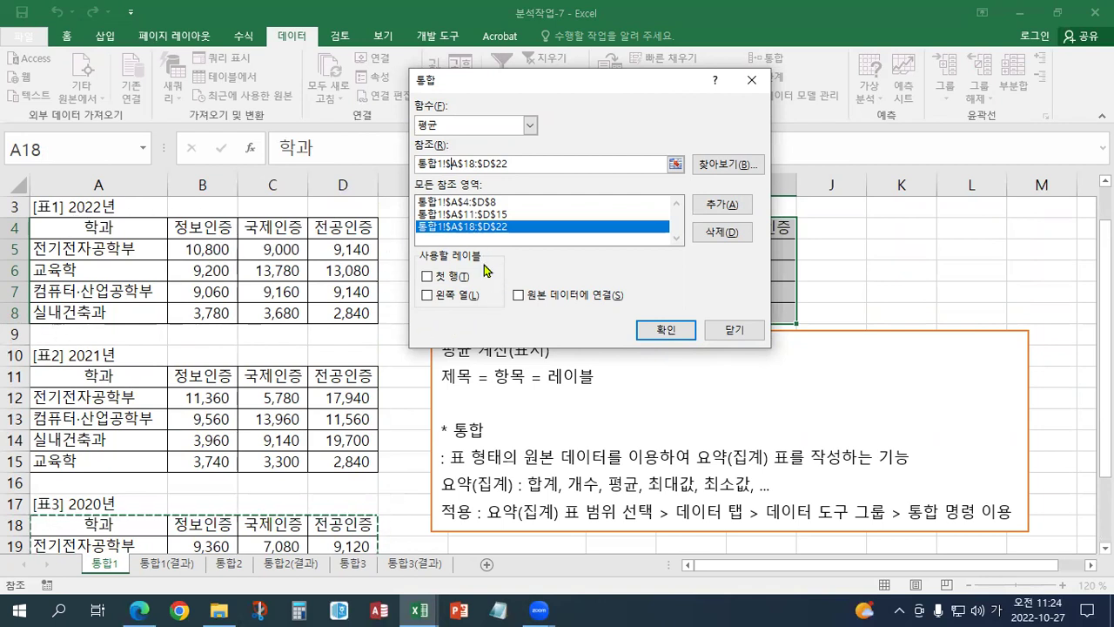
Use both 첫 행 and 왼쪽 열 as labels and run the consolidation to fill [표4].
click(426, 276)
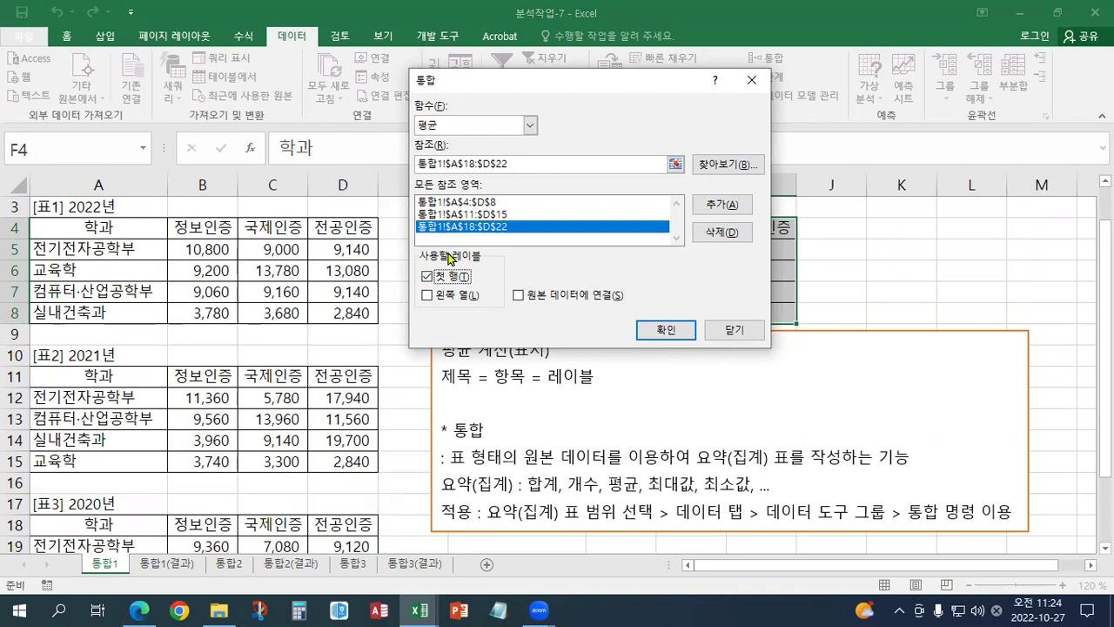
click(426, 296)
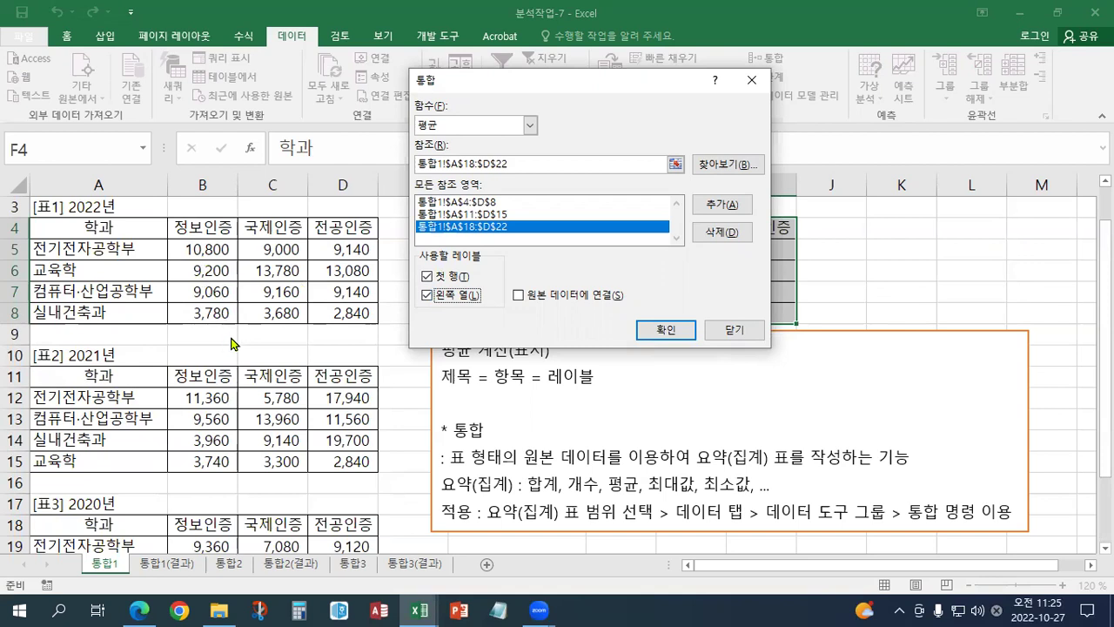
click(663, 331)
click(601, 249)
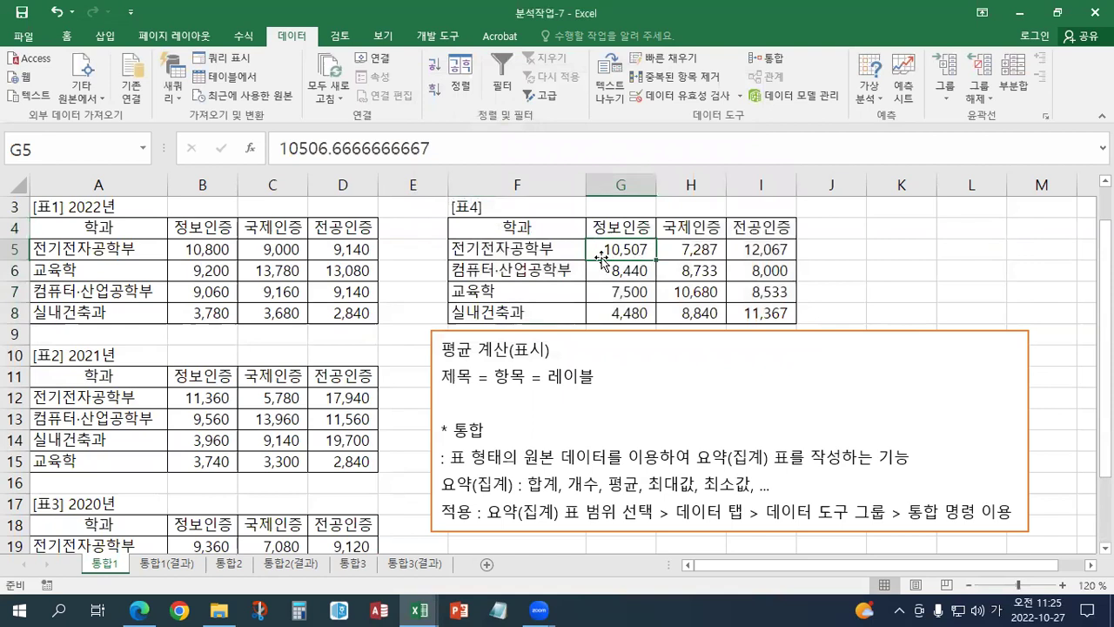
Check the 전기전자공학부 average for 정보인증 by selecting its yearly values B5, B12 and B19 together.
click(225, 249)
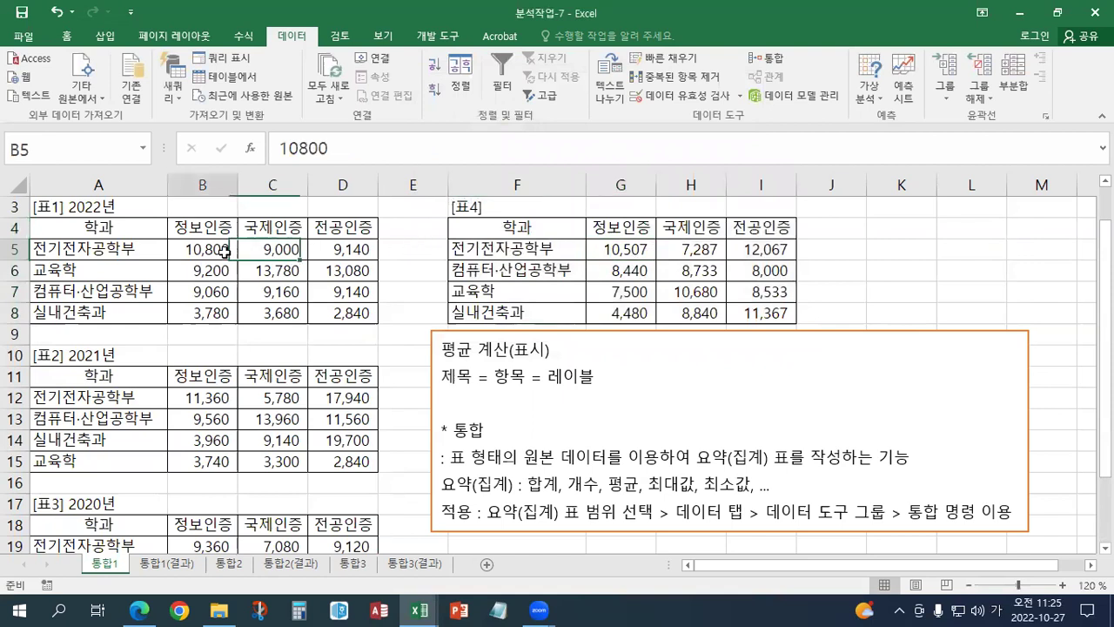
ctrl+click(206, 398)
ctrl+click(218, 546)
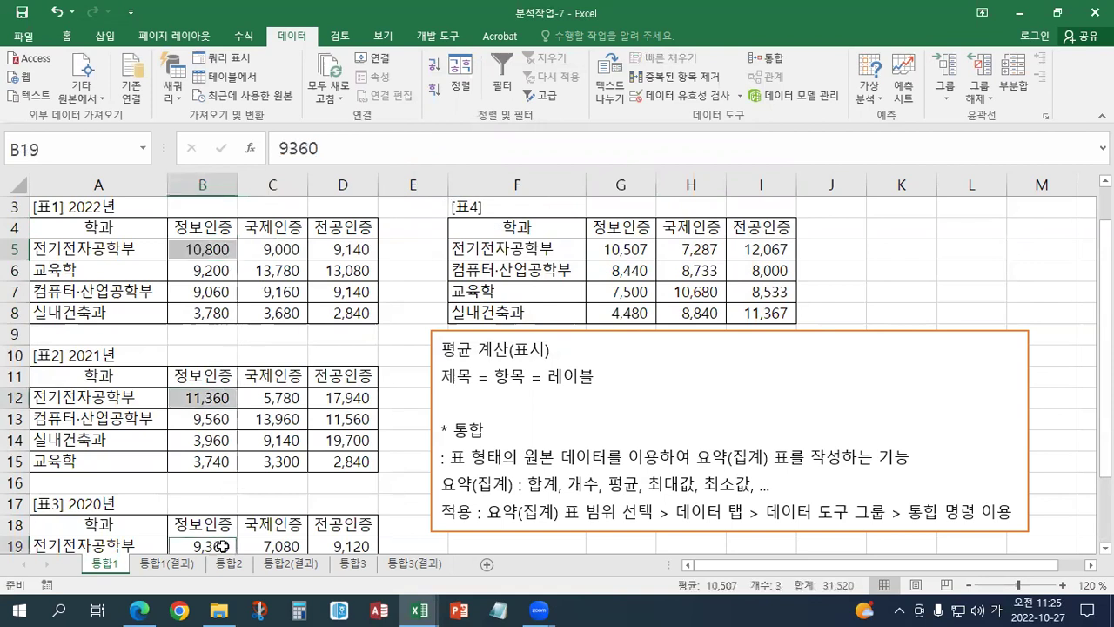
click(1057, 12)
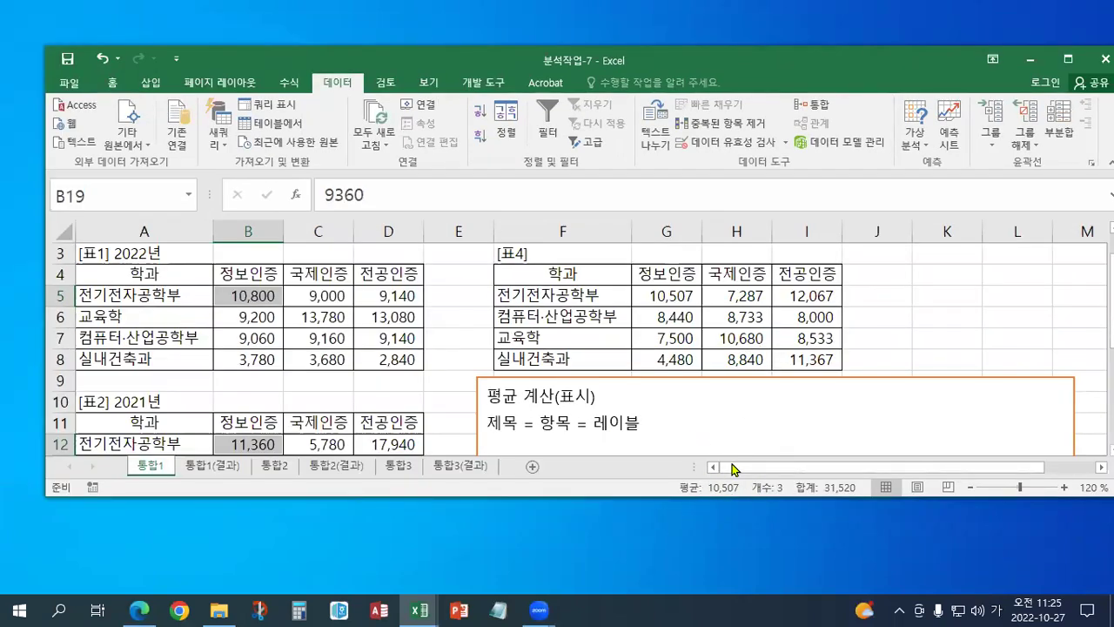
click(606, 287)
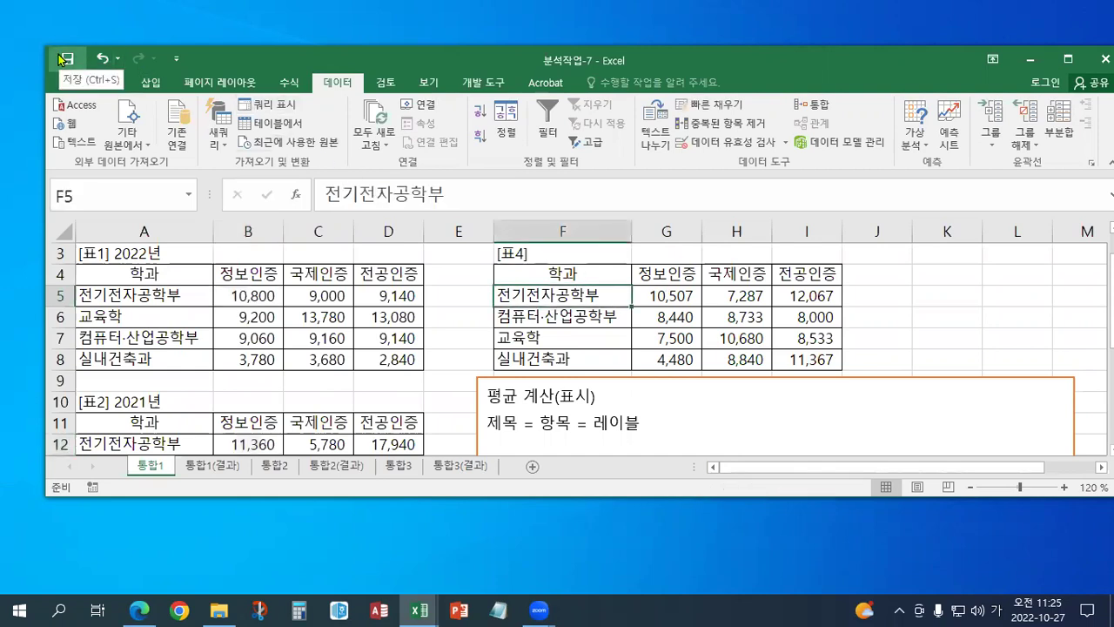
double_click(220, 61)
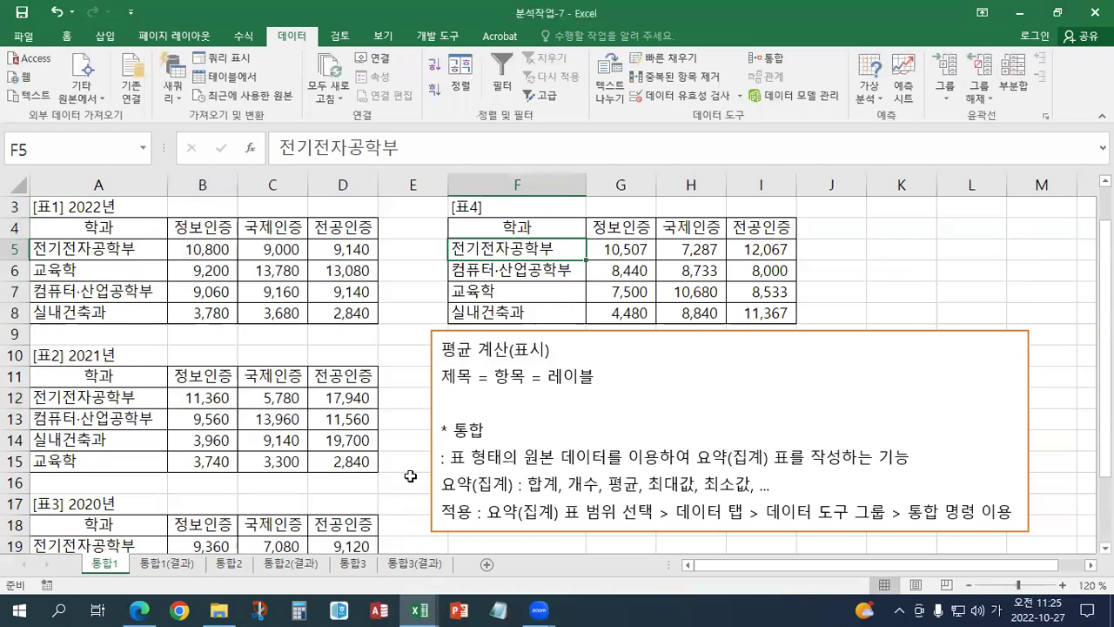
Go to sheet 통합3 and enter the textbook reference 교재173페이지 in cell F1.
click(352, 563)
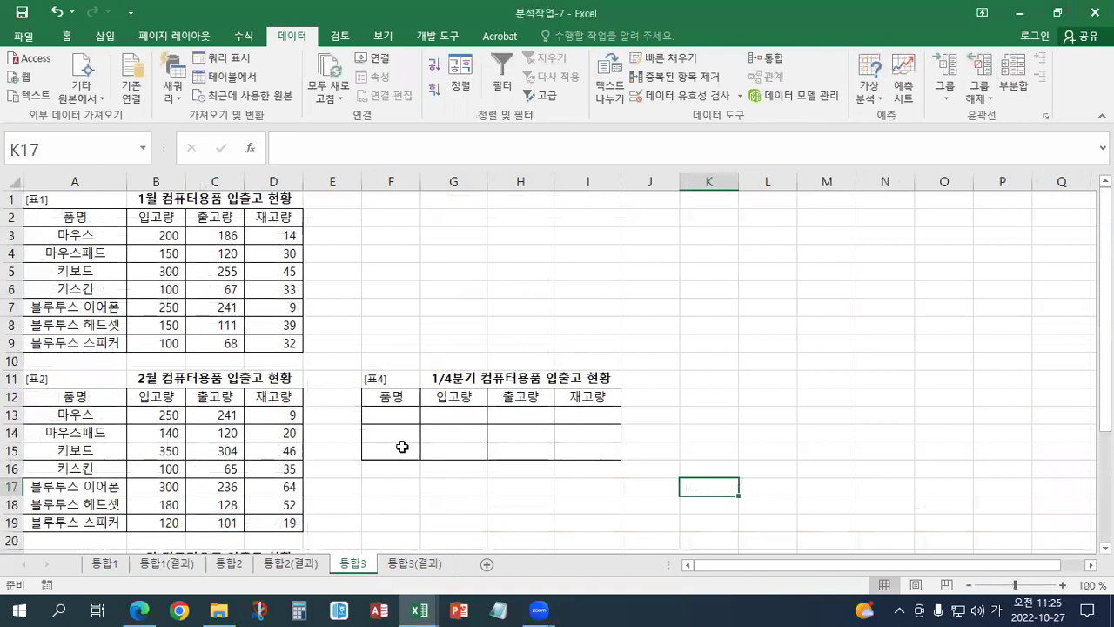
ctrl+scroll(402, 447, up, 1)
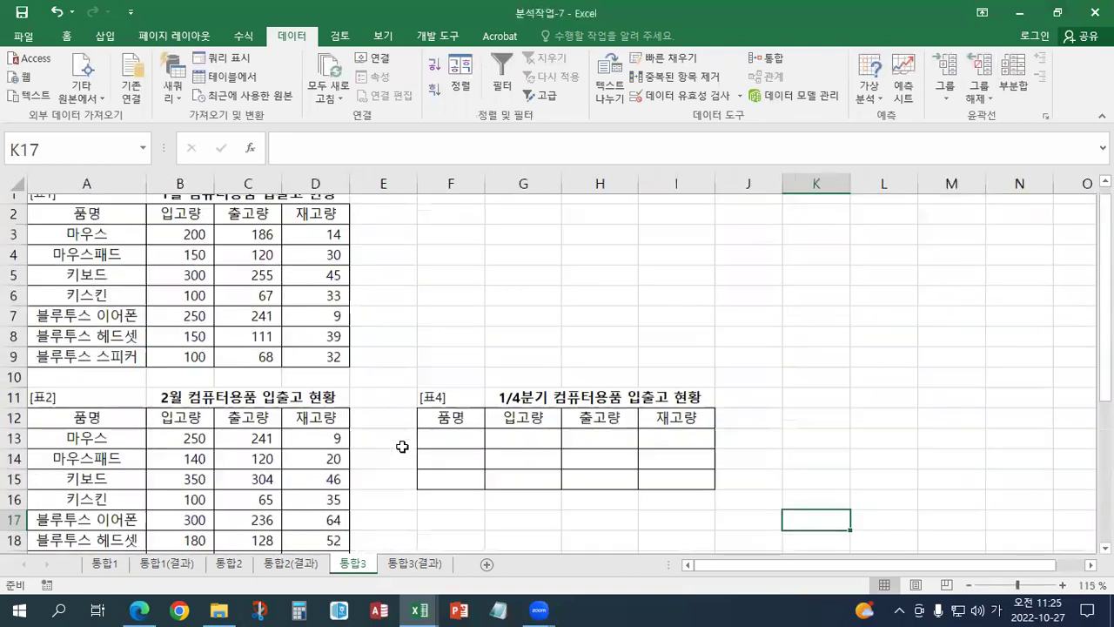
key(ctrl+v)
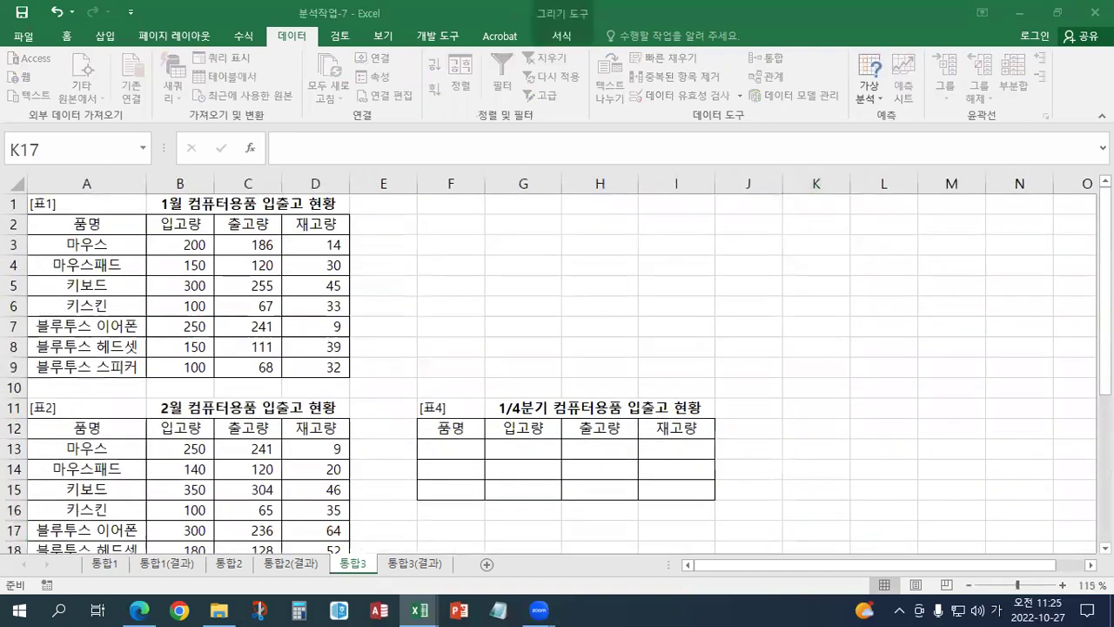
click(1073, 10)
click(480, 247)
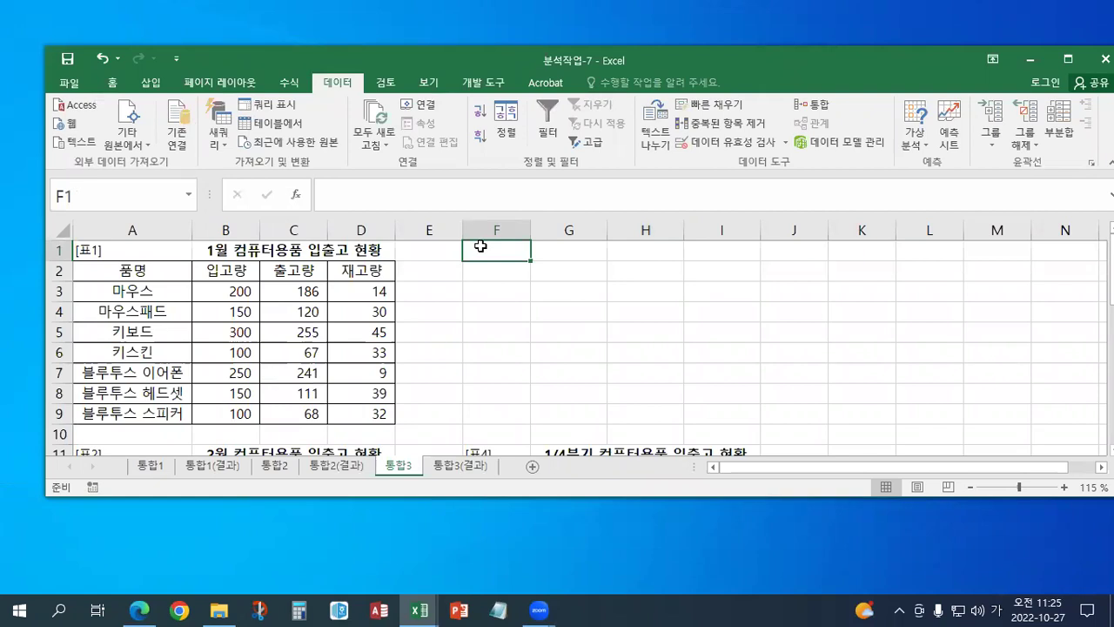
text(교재)
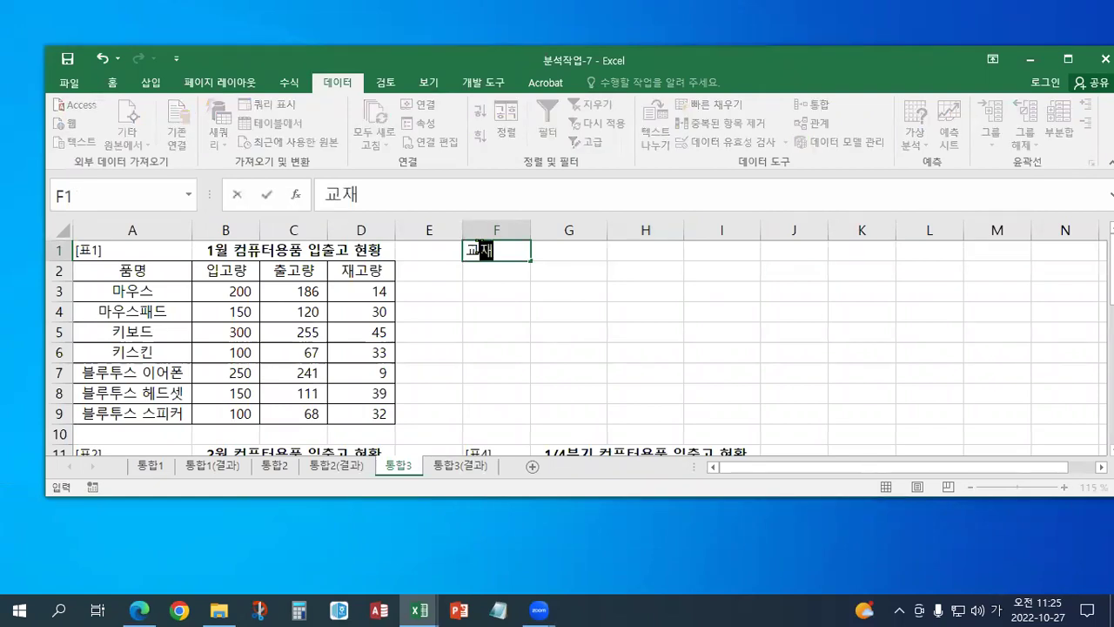
text(173페이지)
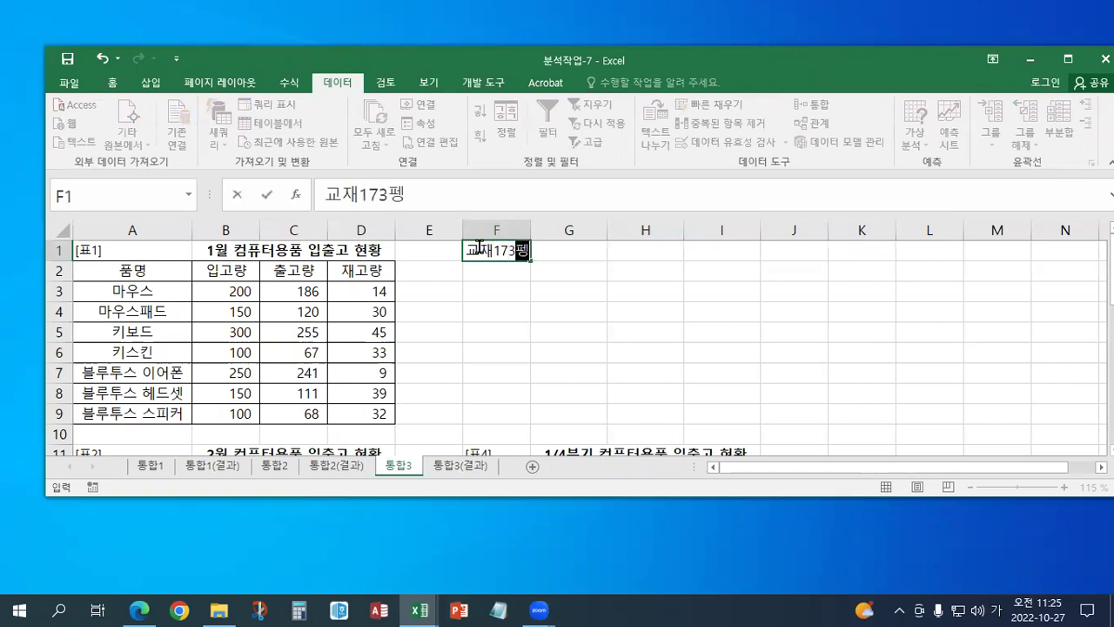
key(Return)
Make the textbook reference in F1 red and maximize the workbook window.
click(478, 249)
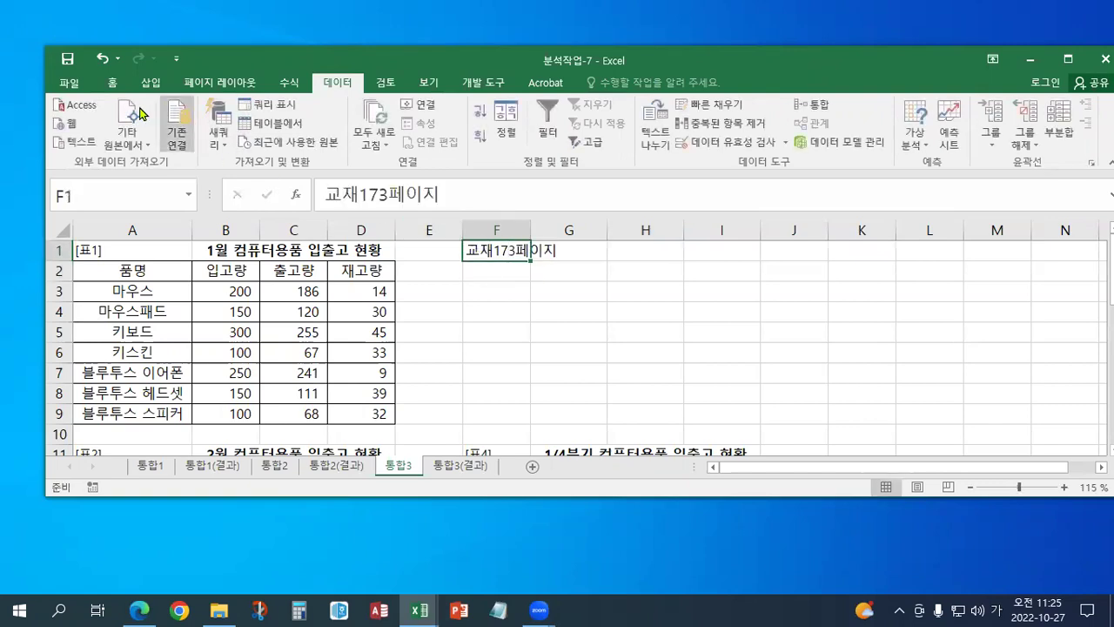
click(87, 82)
click(80, 80)
click(113, 83)
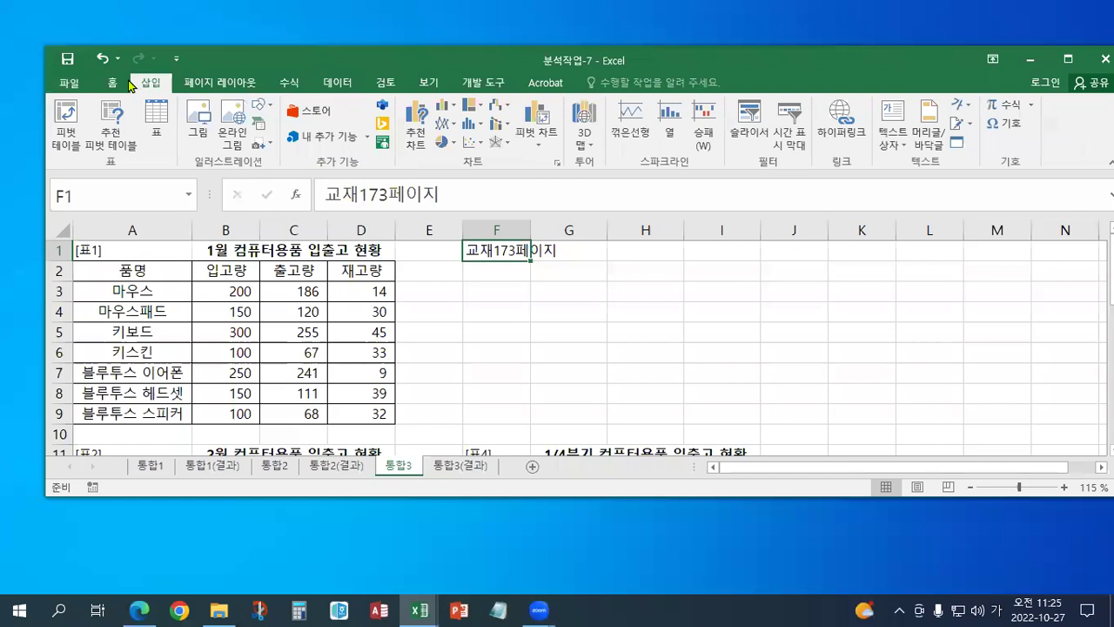
click(271, 136)
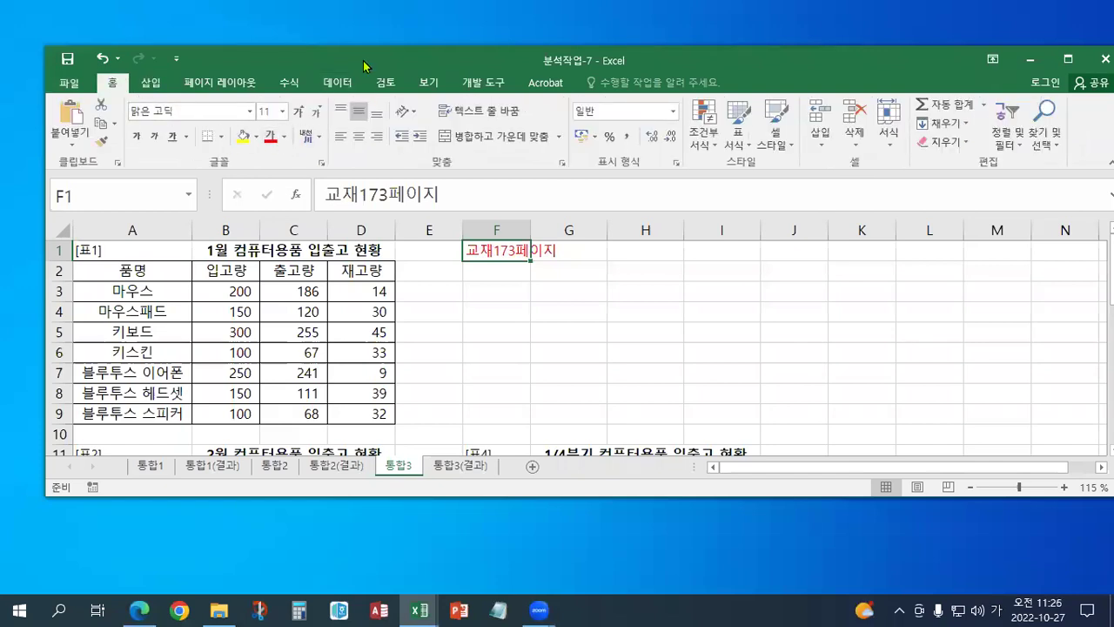
double_click(344, 60)
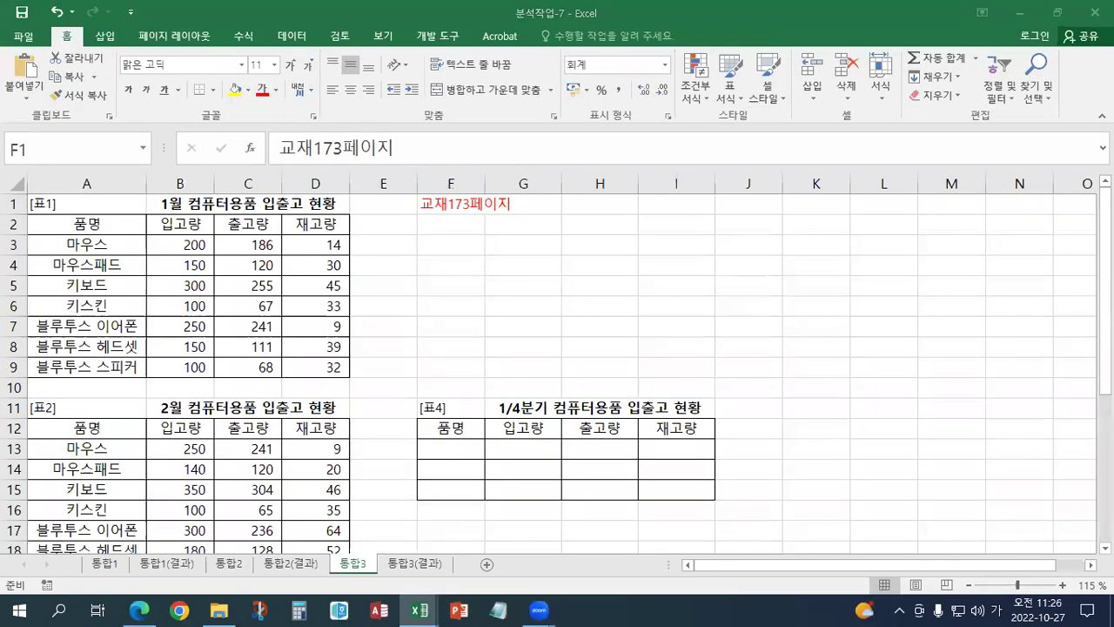
Paste the text box with the 통합 notes into the sheet and place it directly below [표4].
click(461, 226)
key(ctrl+v)
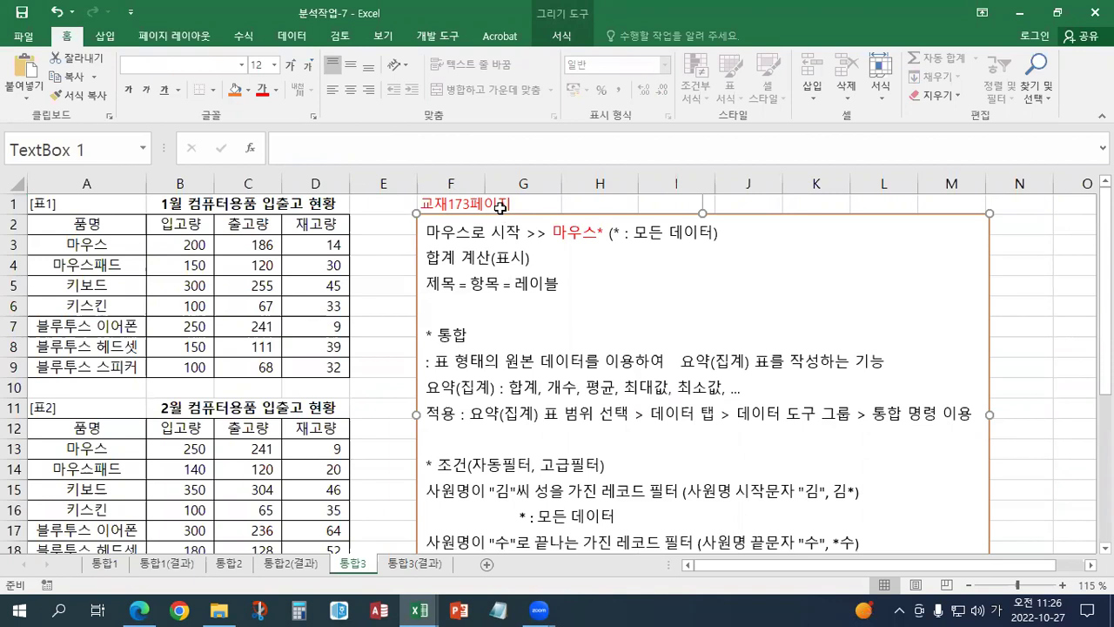
scroll(168, 389, down, 4)
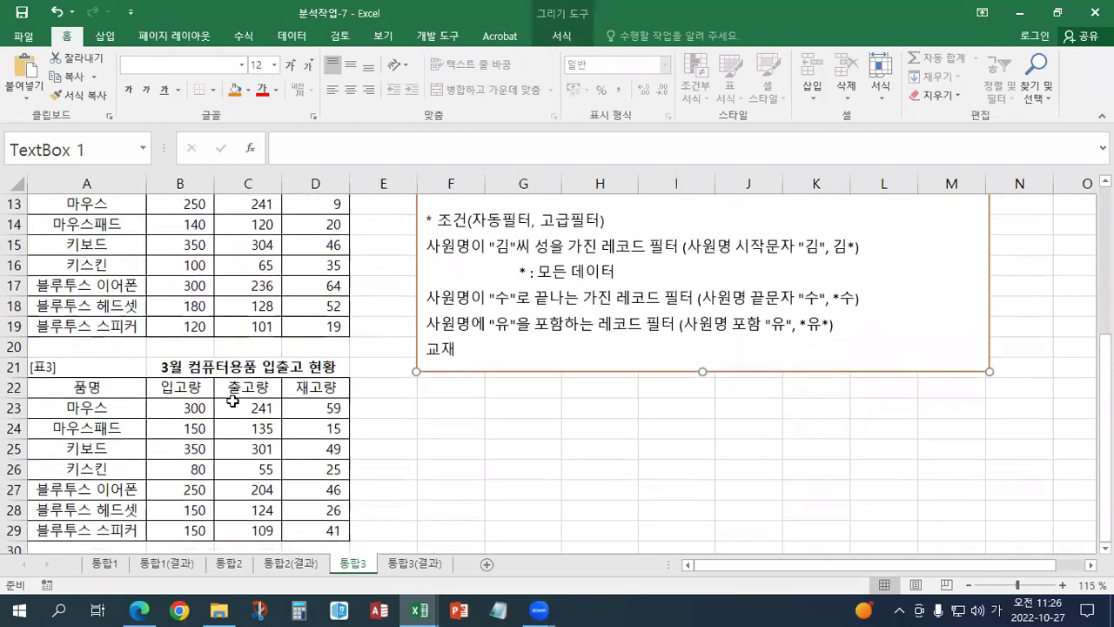
scroll(232, 401, up, 4)
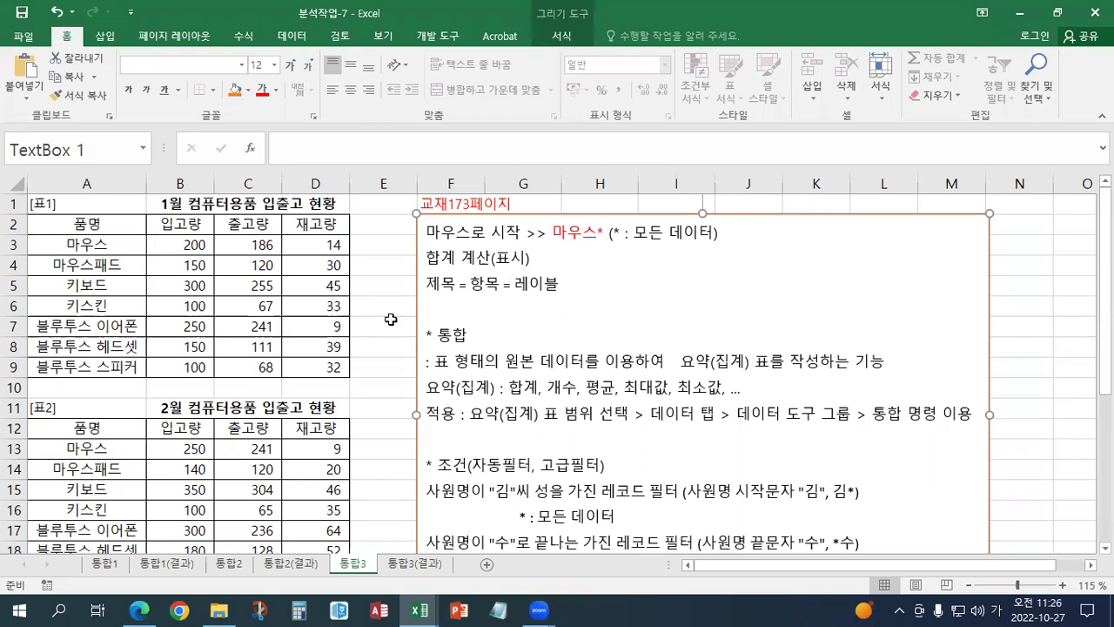
drag(470, 214, 470, 514)
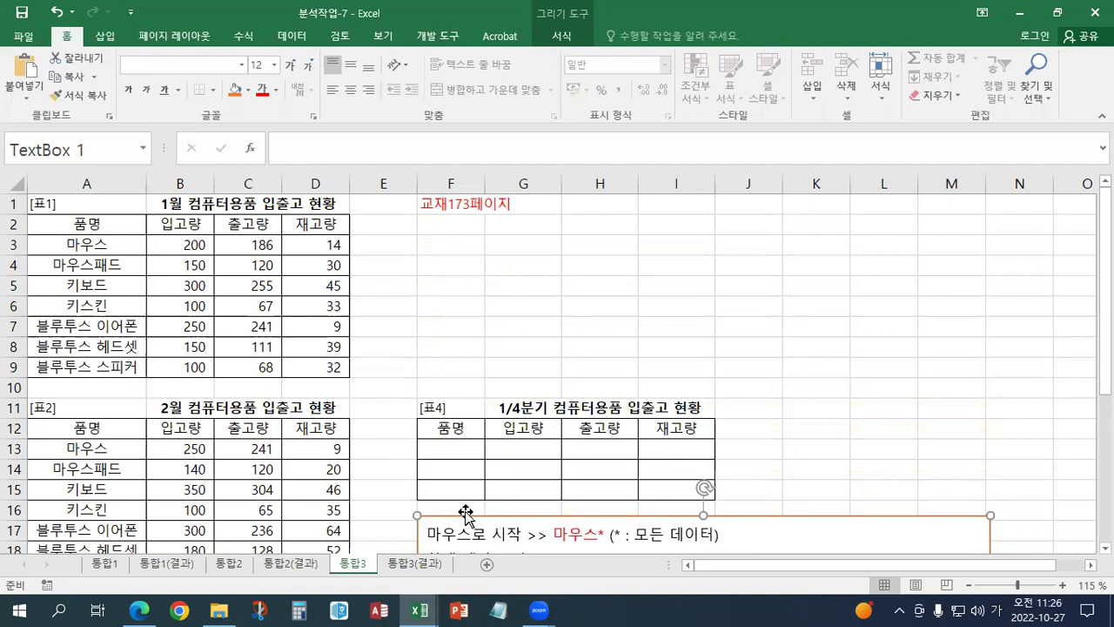
Examine the empty value cells G13:I15 and item-name cells F13:F15 of [표4] against the item names in [표1].
drag(510, 447, 645, 484)
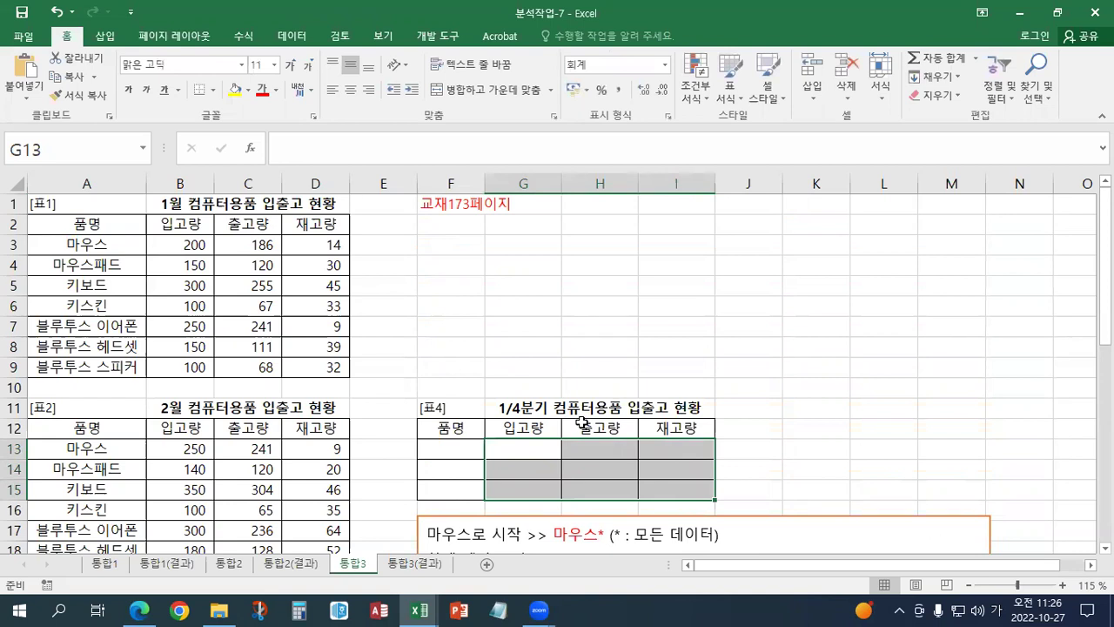
click(465, 454)
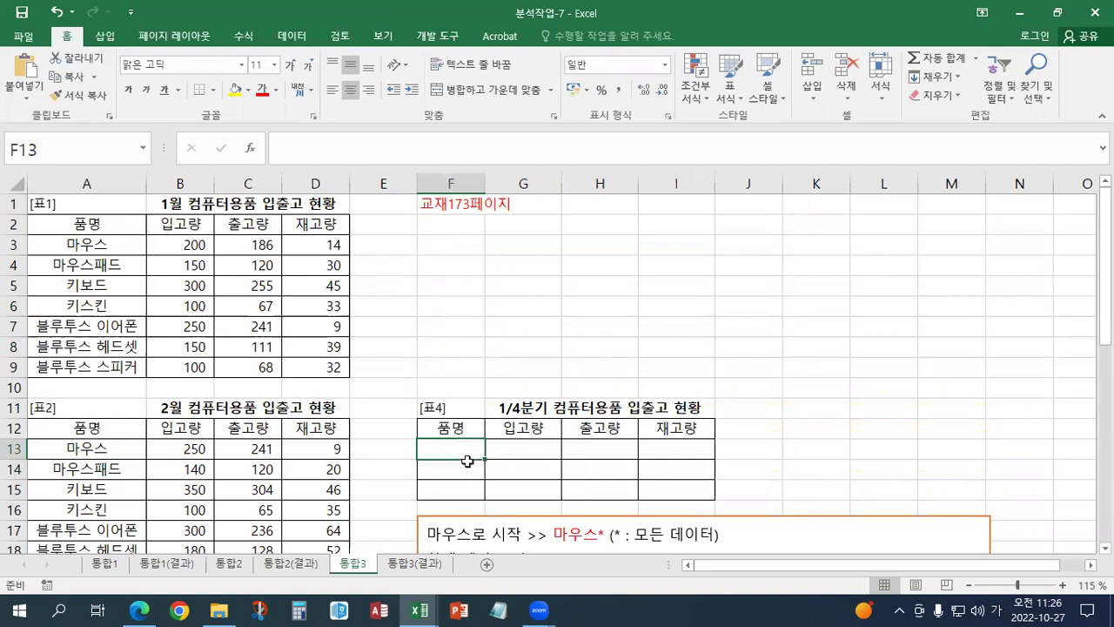
click(463, 475)
click(462, 490)
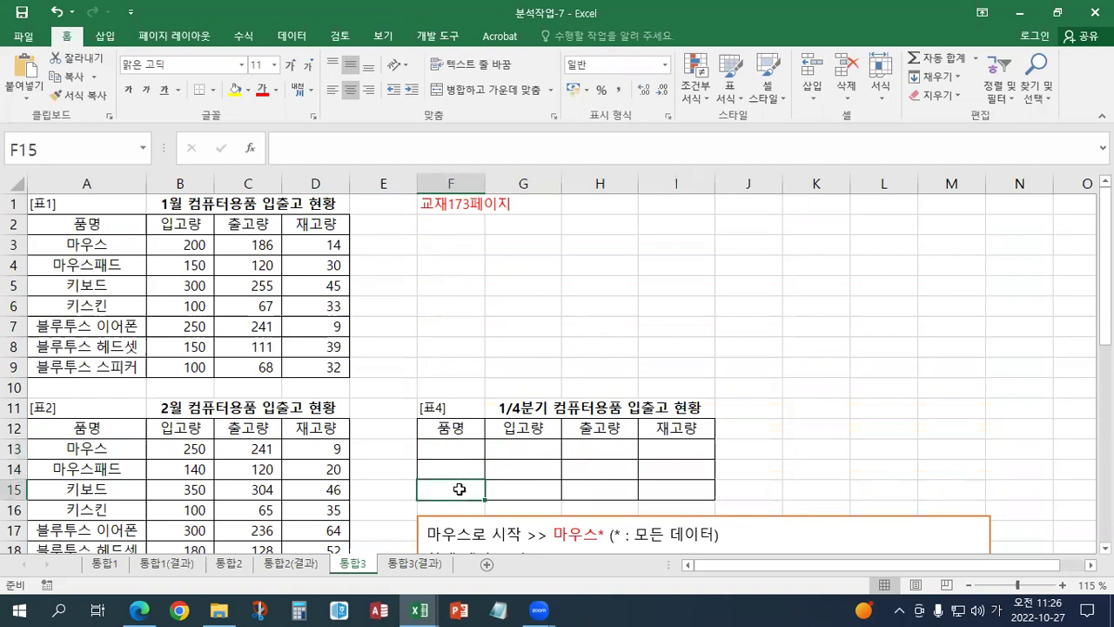
drag(108, 242, 91, 366)
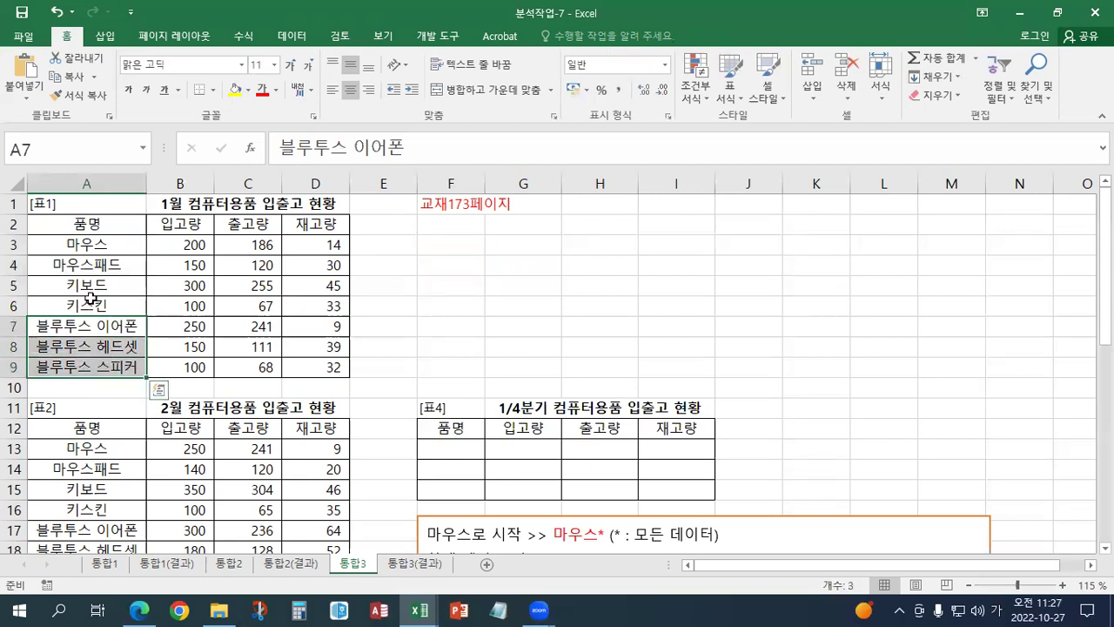
click(438, 448)
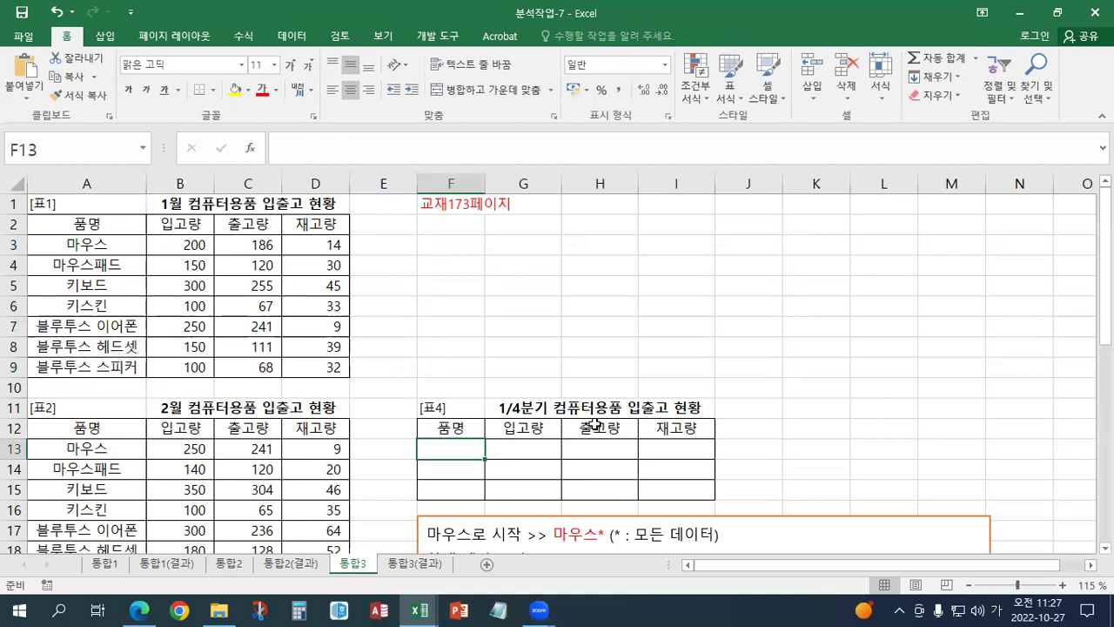
Delete the stray word 교재 from the last line of the notes text box.
scroll(595, 424, down, 4)
scroll(595, 424, down, 3)
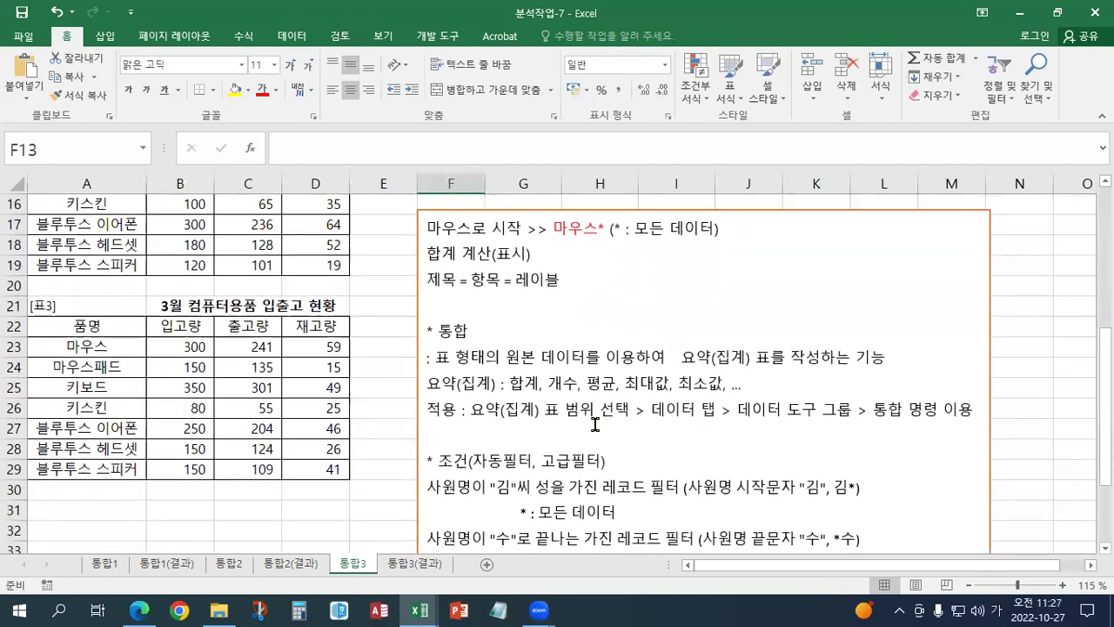
click(465, 469)
key(BackSpace)
key(BackSpace)
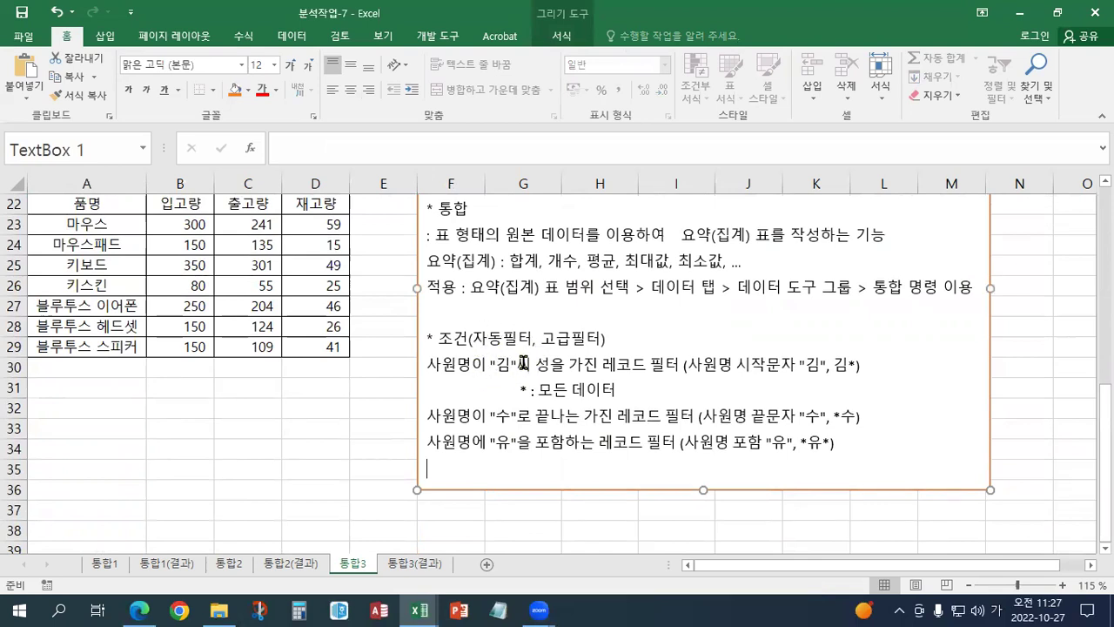
Review the notes' wildcard example for names starting with "김", highlighting 시작문자 and the pattern 김*.
drag(685, 364, 784, 365)
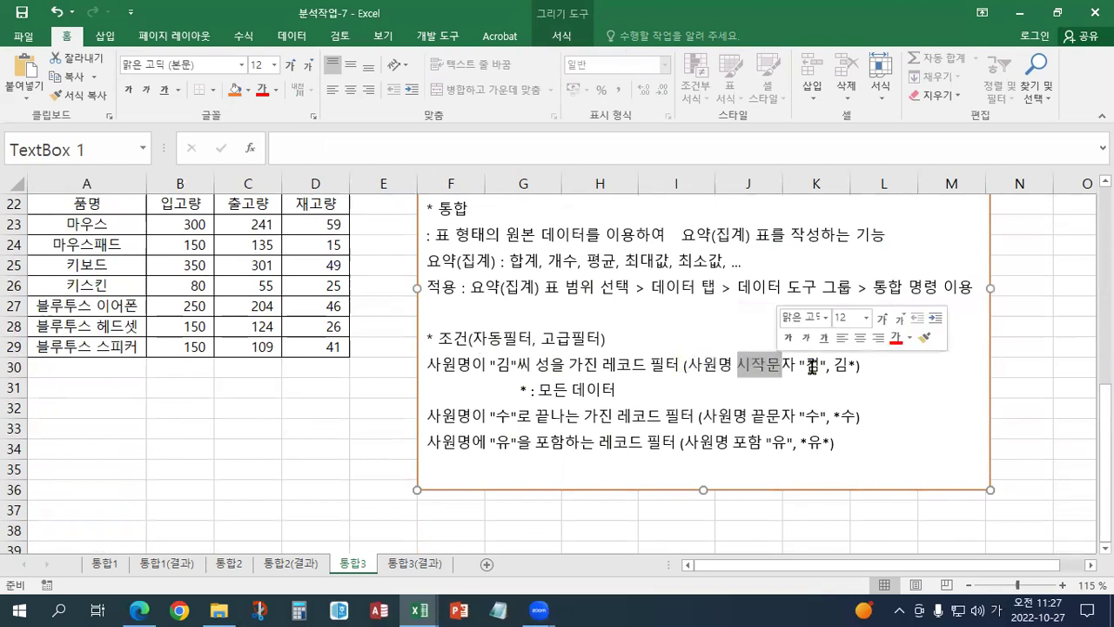
click(812, 366)
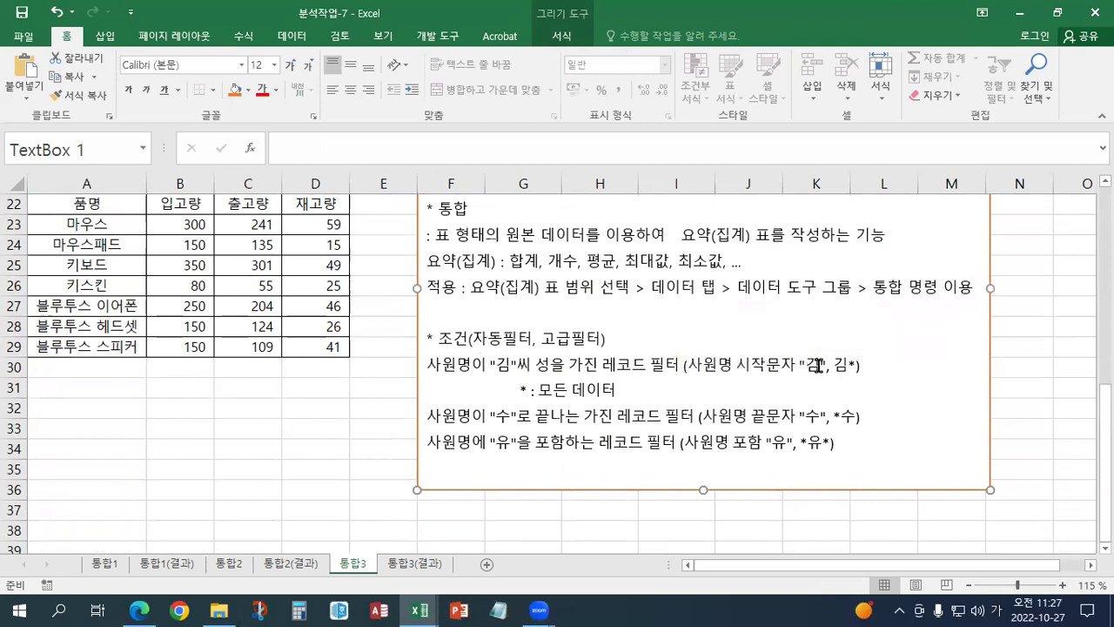
drag(860, 364, 836, 366)
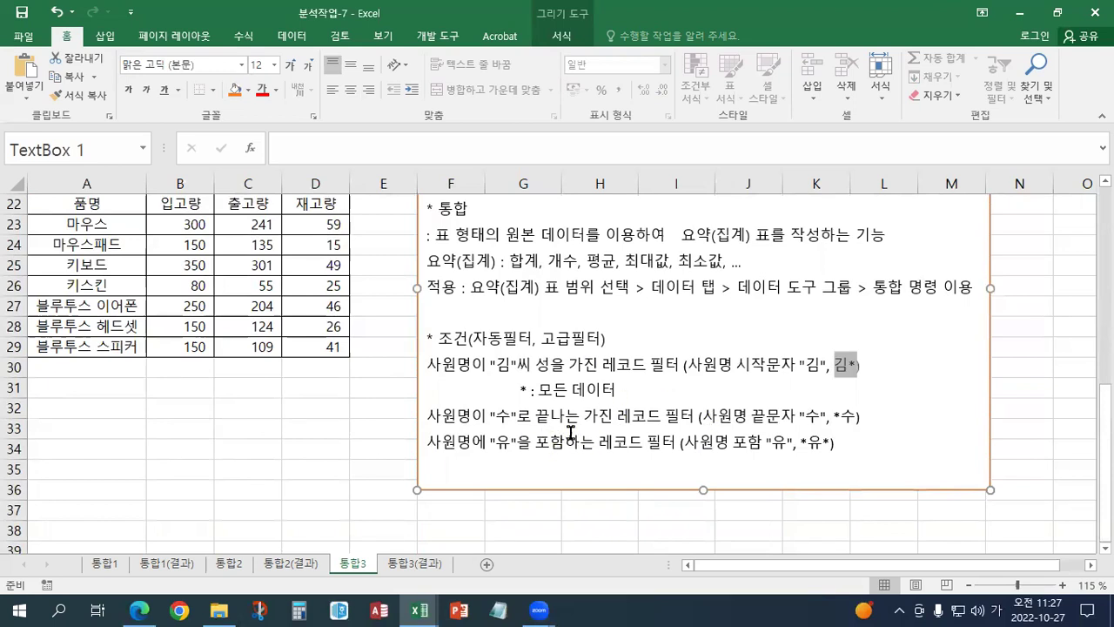
Enter the wildcard condition 마우스* in F13, the first 품명 cell of [표4].
scroll(682, 391, up, 3)
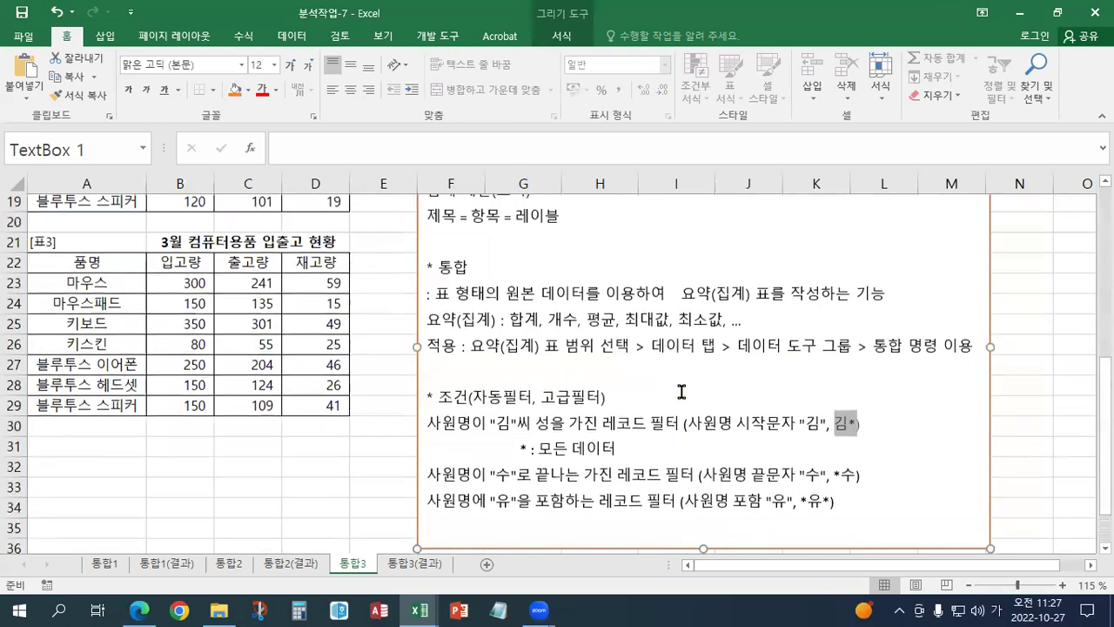
scroll(682, 391, up, 2)
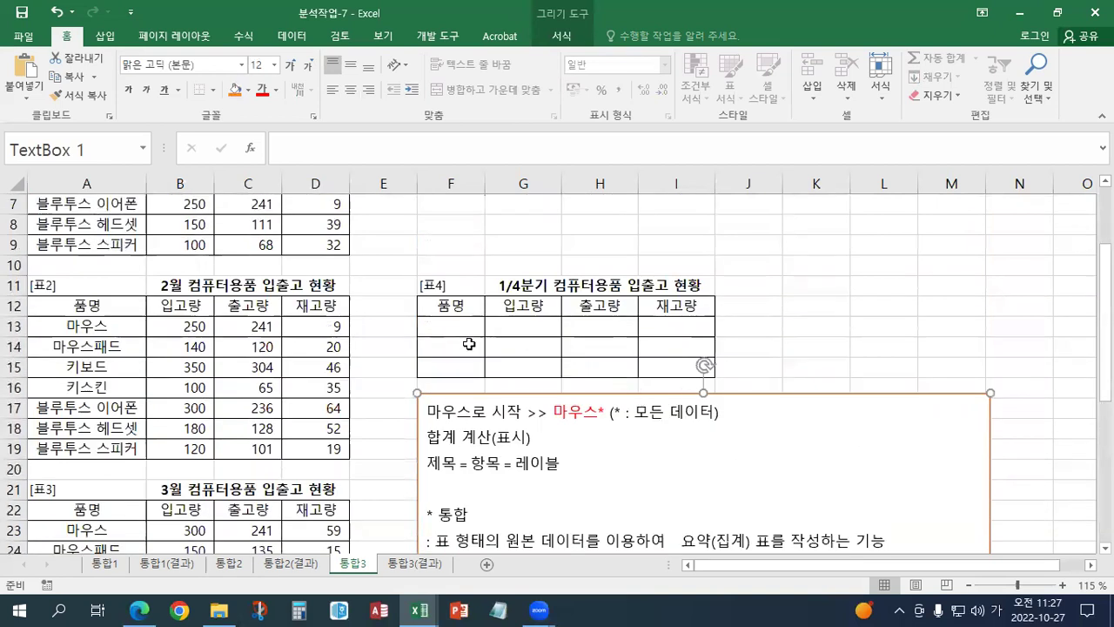
scroll(470, 344, up, 1)
click(450, 384)
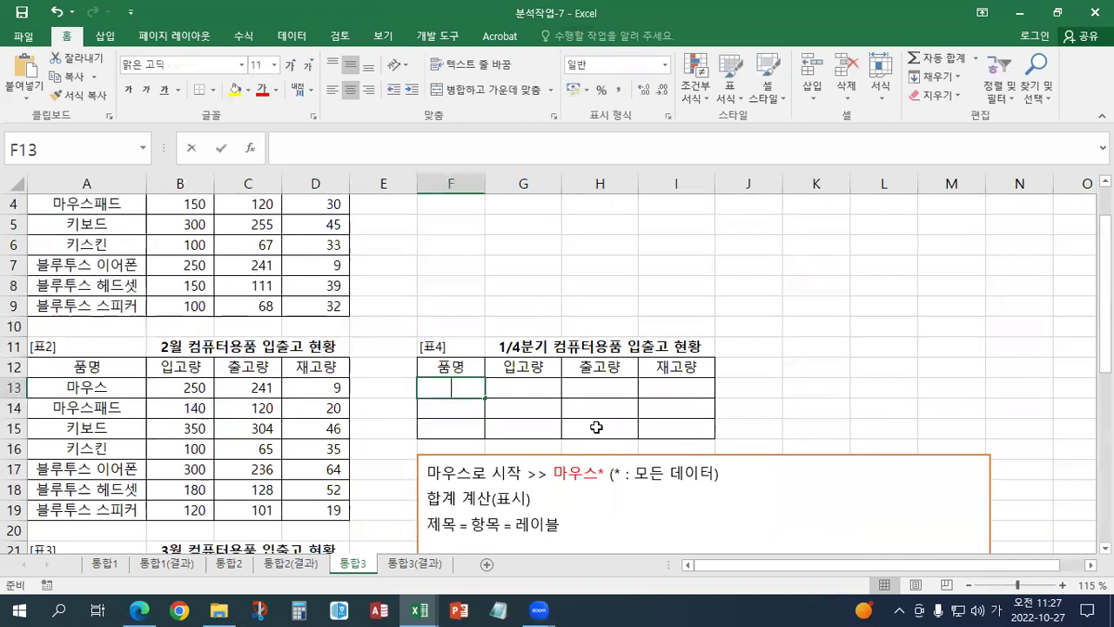
text(마우스*)
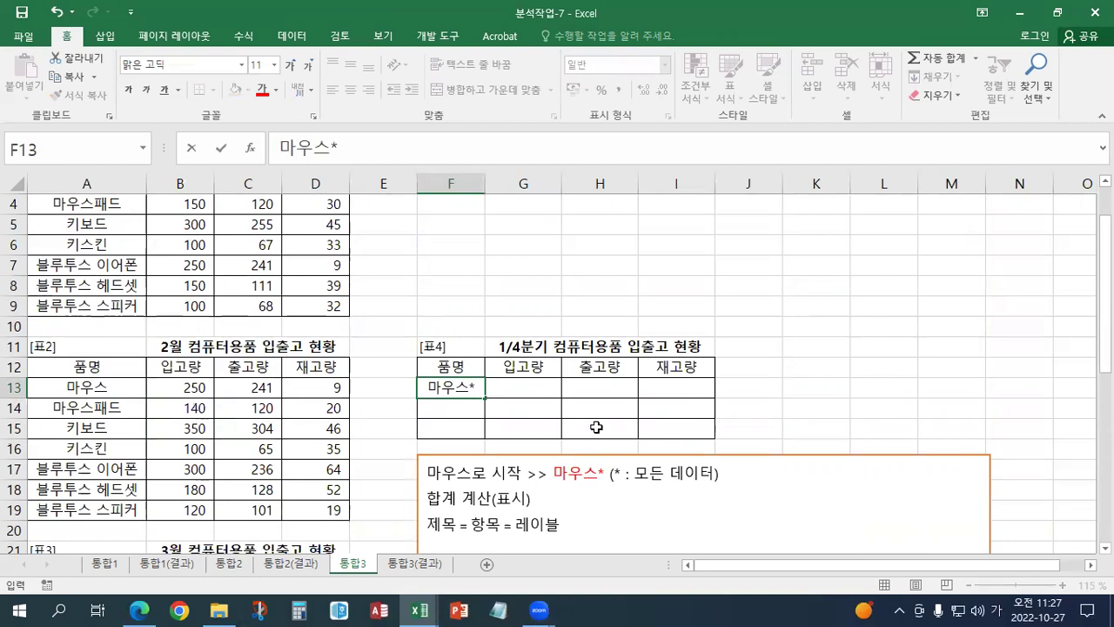
key(Return)
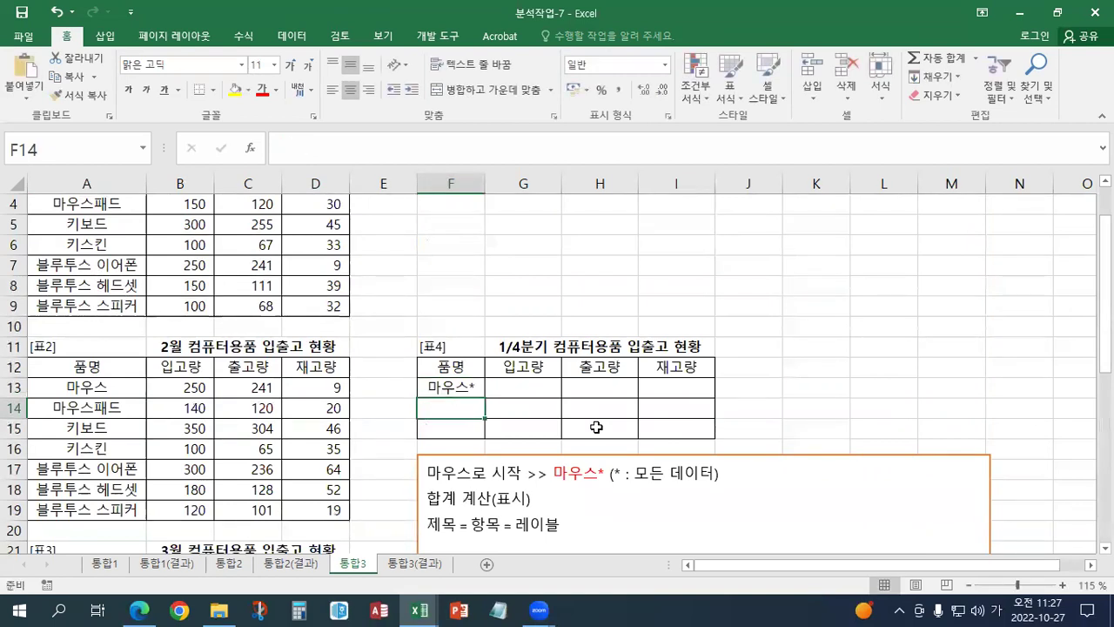
Enter the wildcard item names 키* in F14 and 블루투스* in F15 of the 1/4분기 summary table.
scroll(348, 348, up, 1)
drag(87, 245, 87, 265)
drag(87, 448, 87, 470)
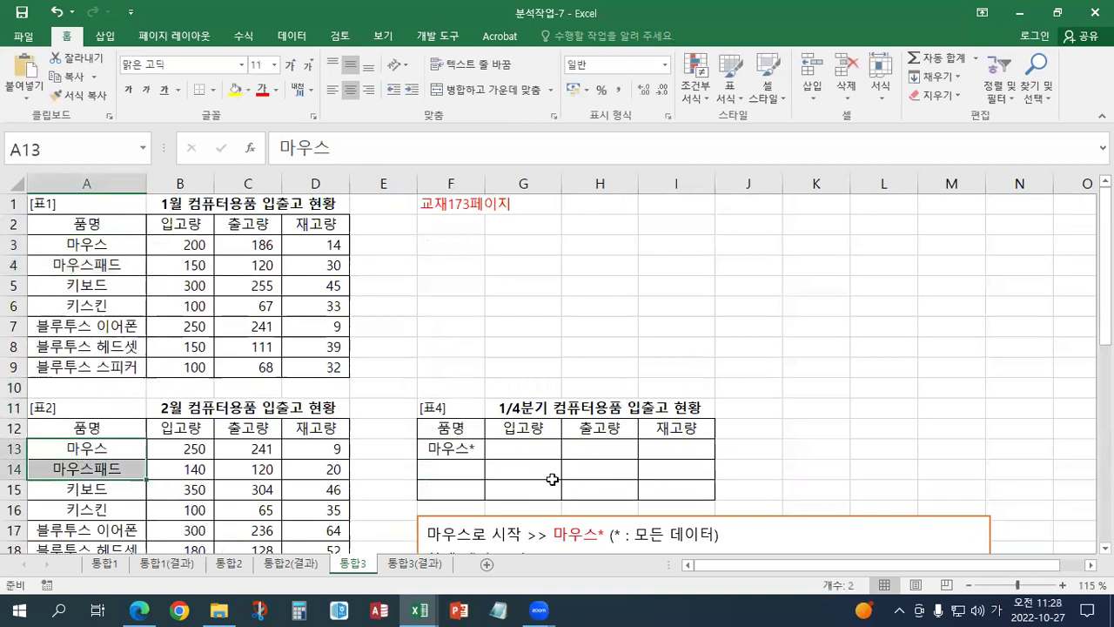
click(438, 478)
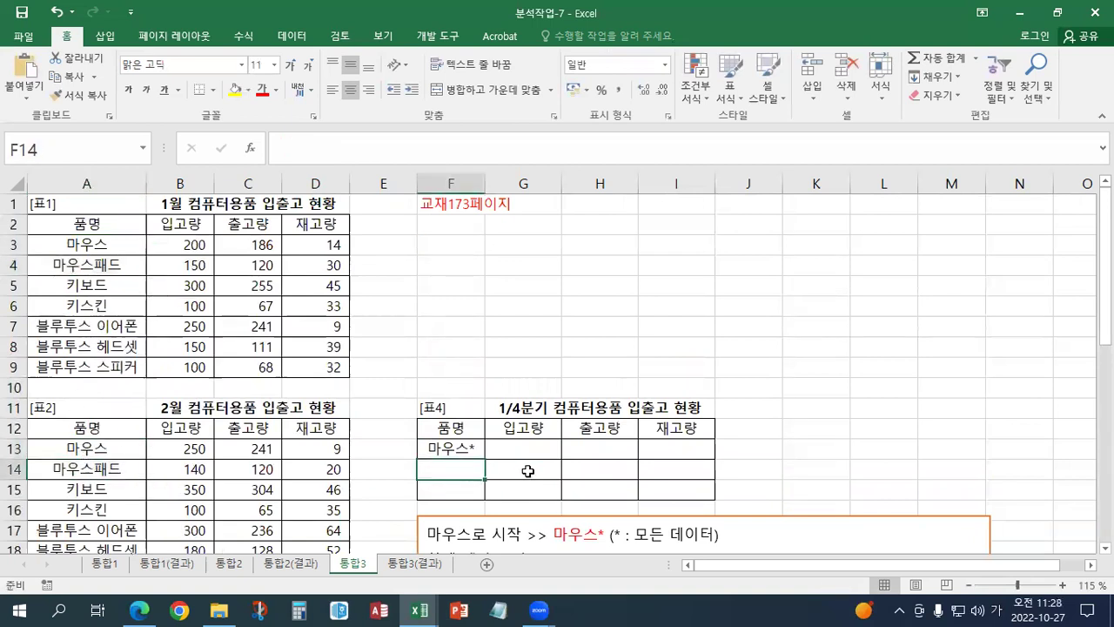
text(키*)
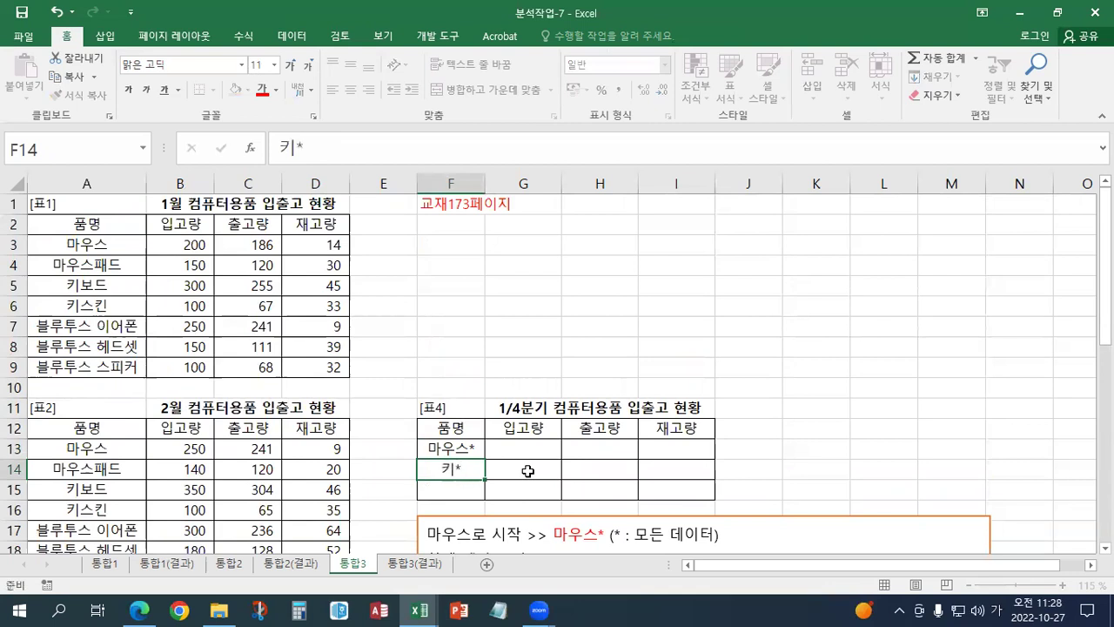
key(Return)
scroll(527, 470, down, 2)
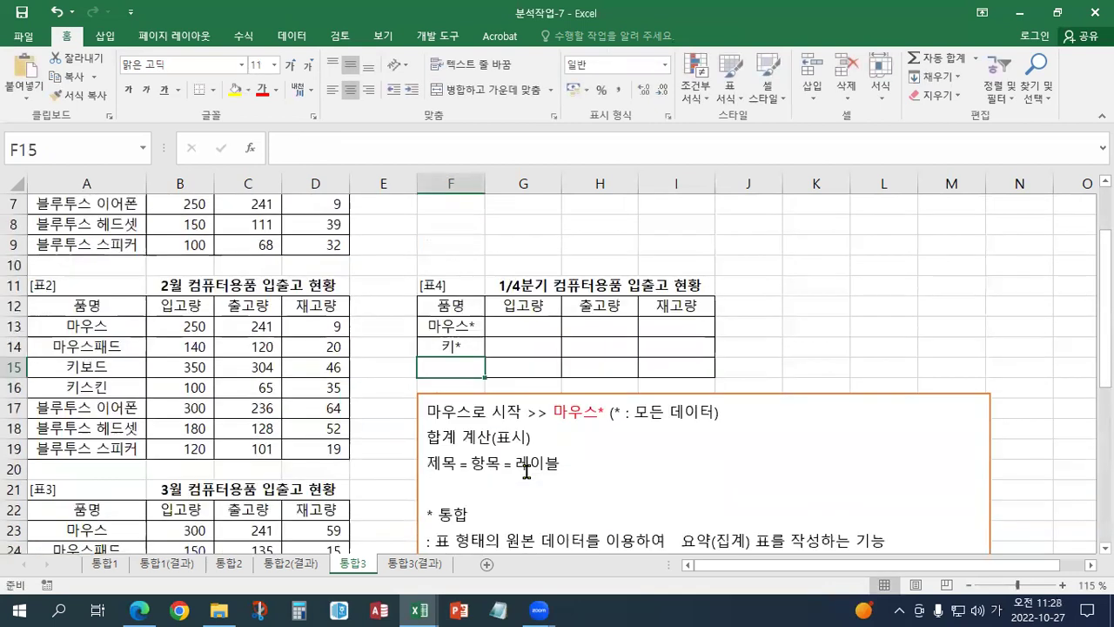
text(블루)
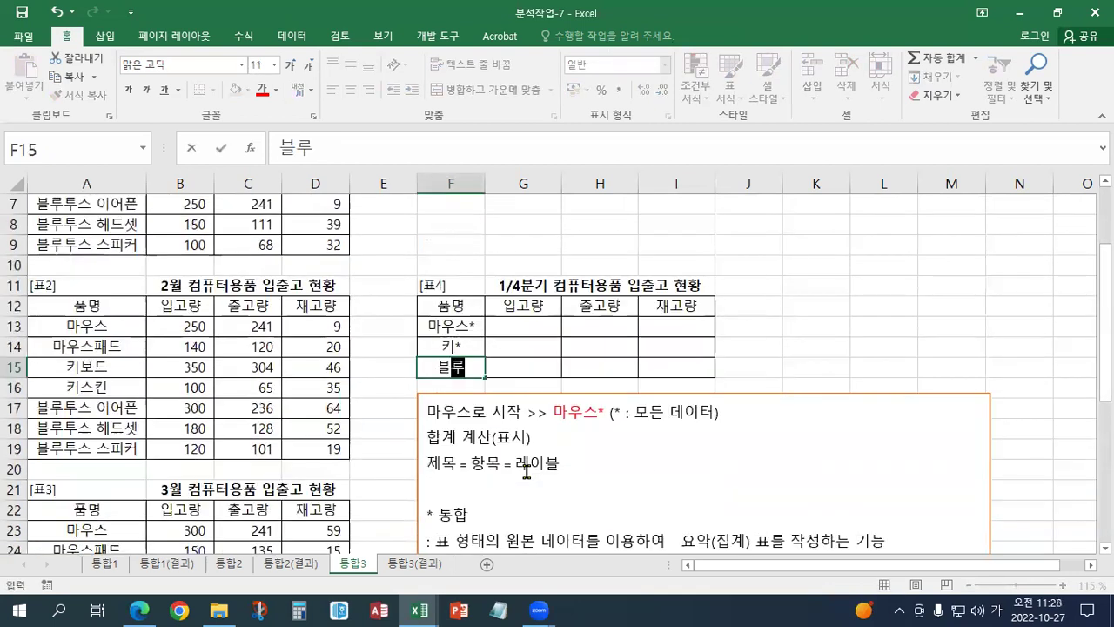
text(툿스*)
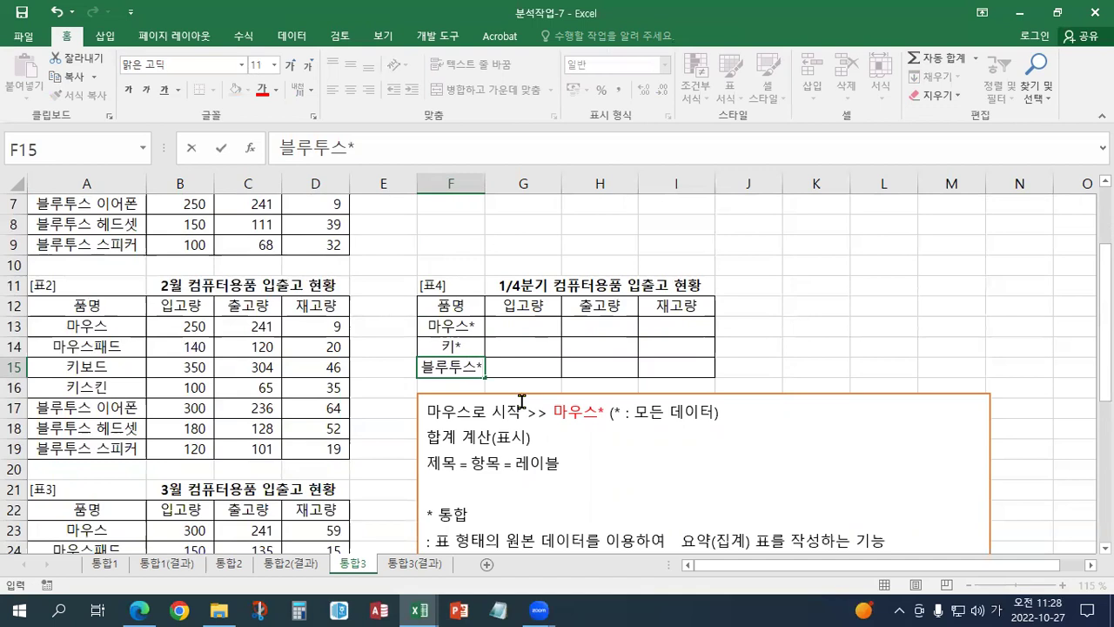
key(Return)
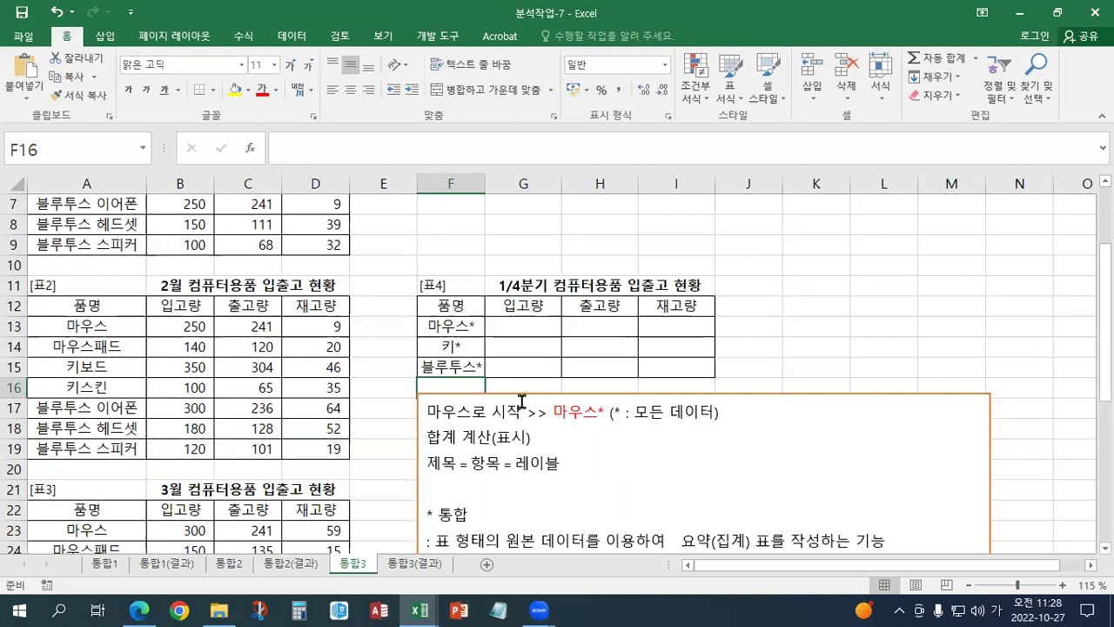
Start a Consolidate (통합) on the summary table range F12:I15 with 합계 as the function.
mouse_move(461, 306)
mouse_down()
mouse_move(474, 348)
mouse_move(666, 358)
mouse_up()
click(444, 305)
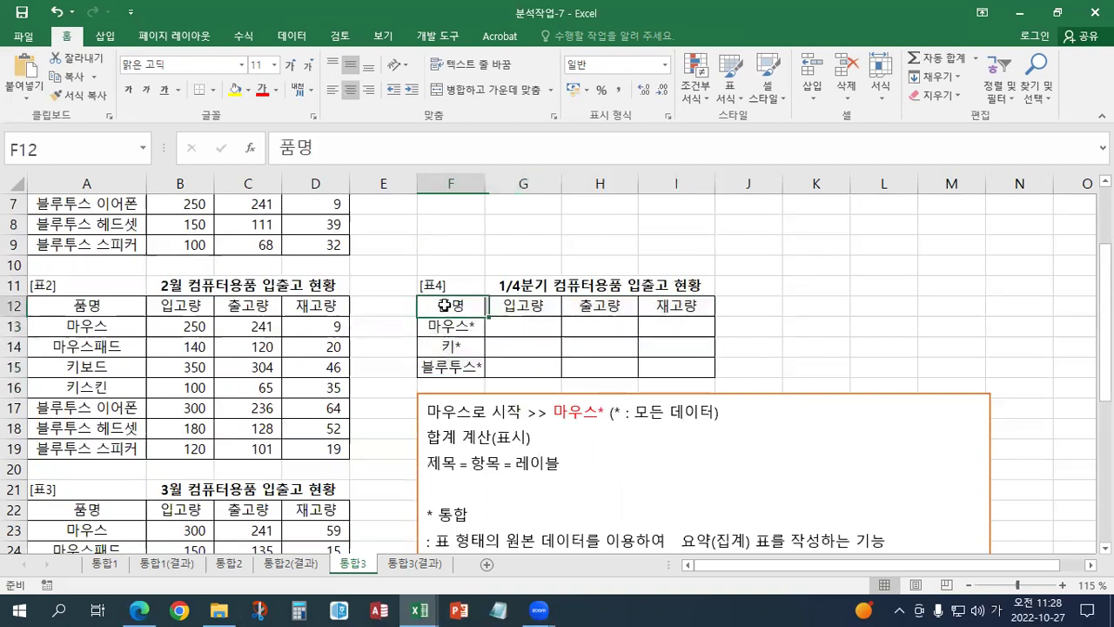
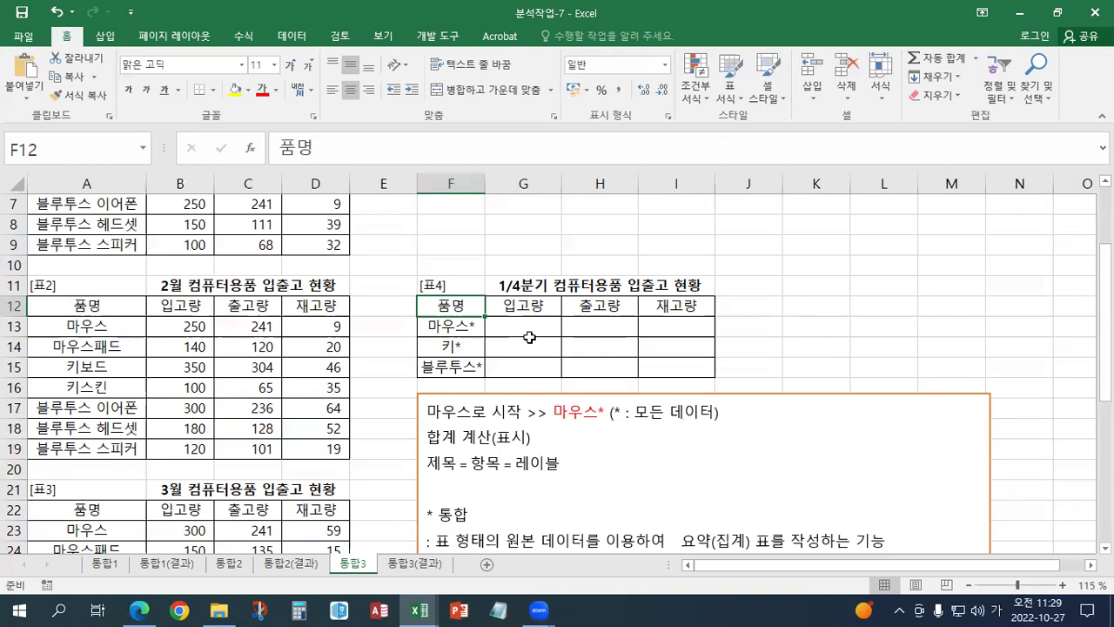
drag(466, 306, 667, 368)
drag(552, 326, 679, 376)
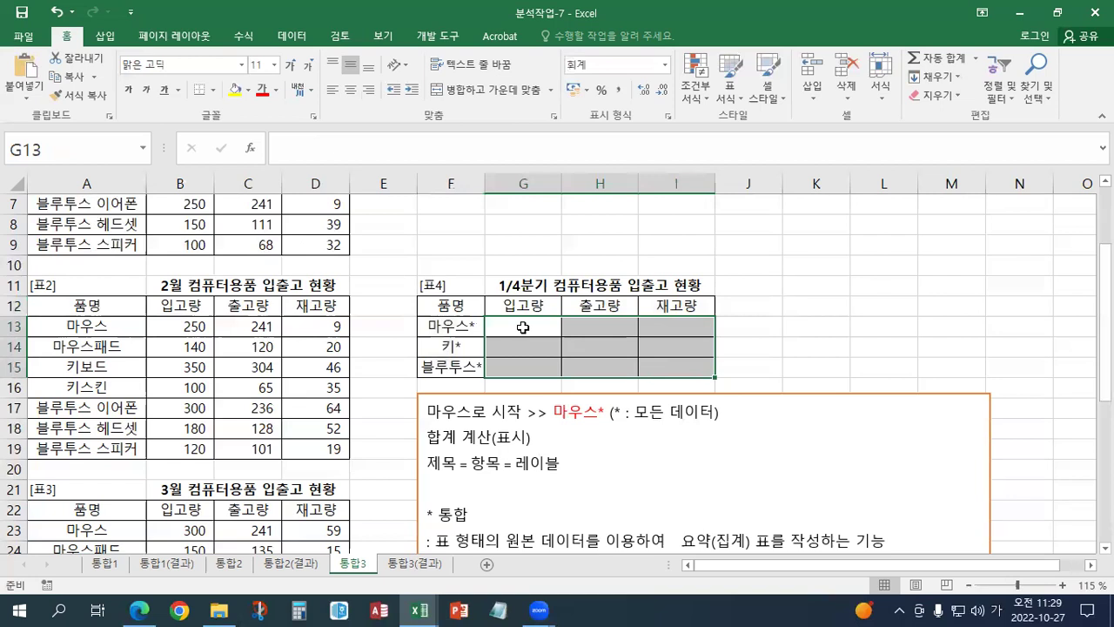
drag(459, 307, 665, 361)
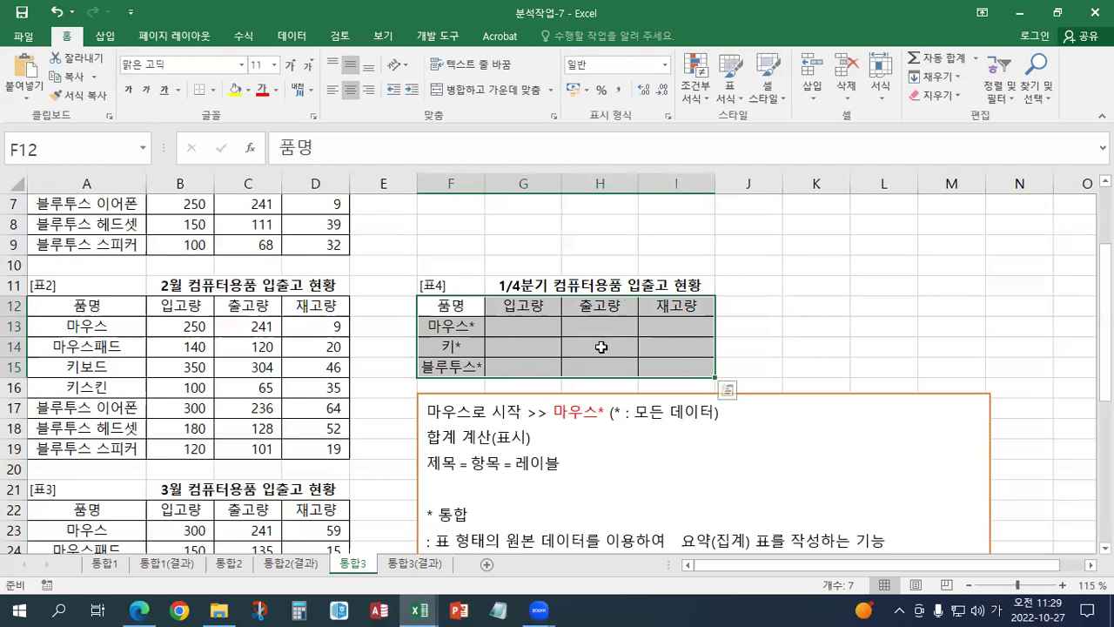
click(304, 39)
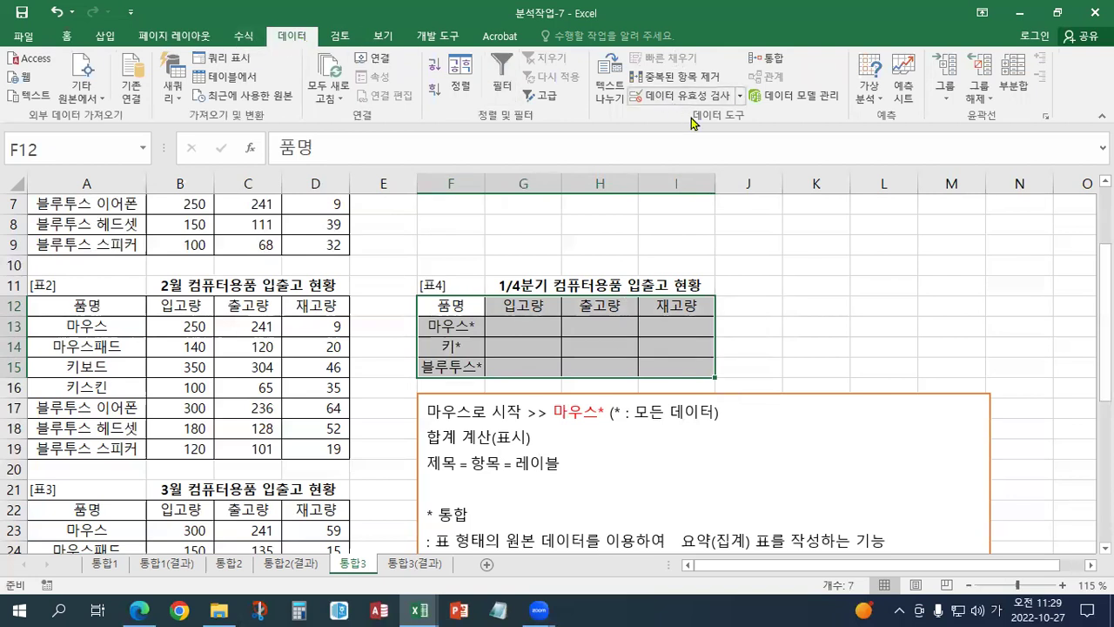
click(764, 61)
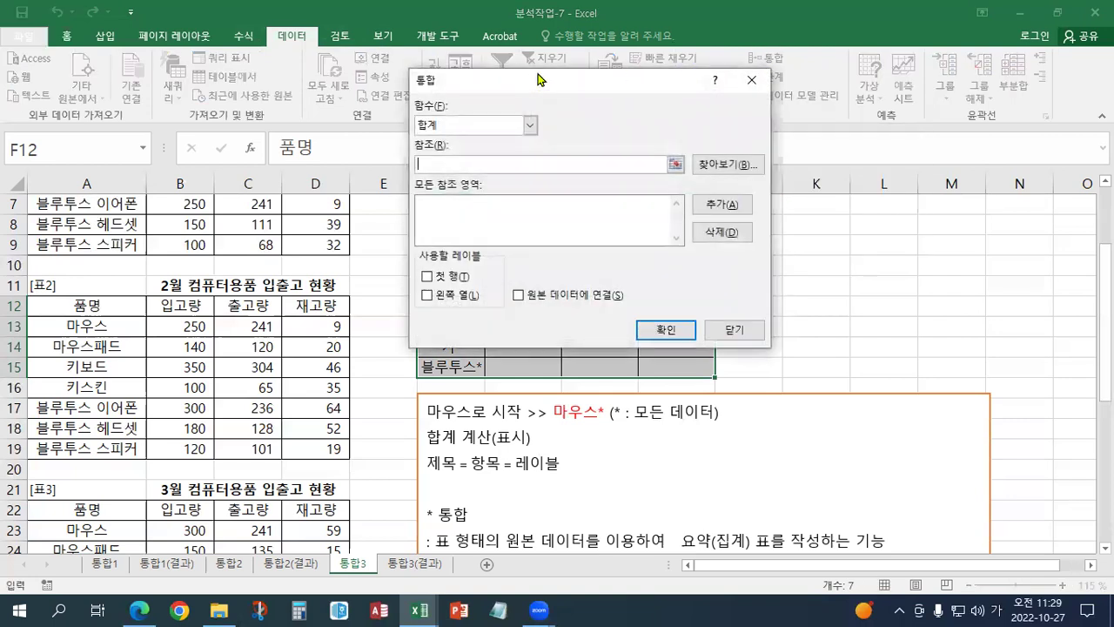
drag(538, 79, 816, 31)
click(807, 77)
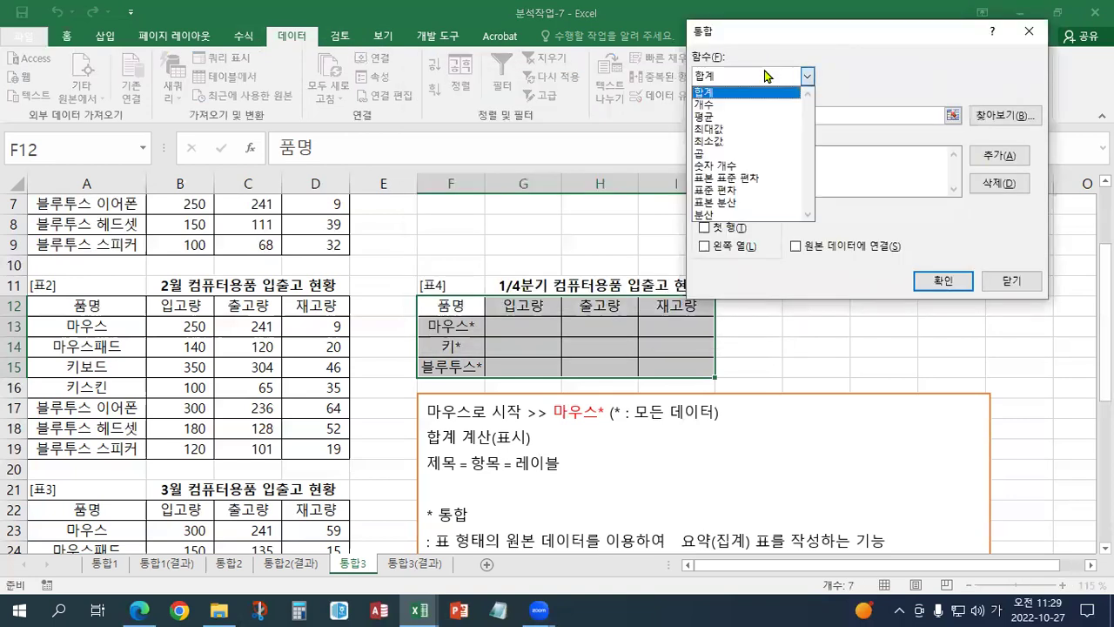
click(723, 97)
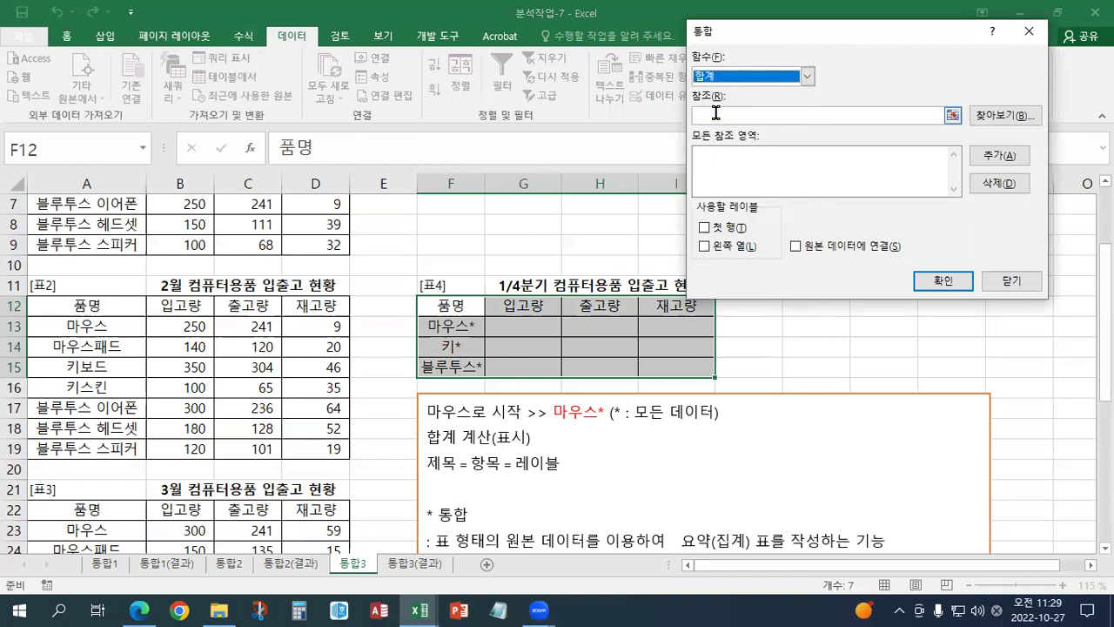
Add the January table range A2:D9, including its headings, to the consolidation references.
click(709, 115)
scroll(358, 260, up, 2)
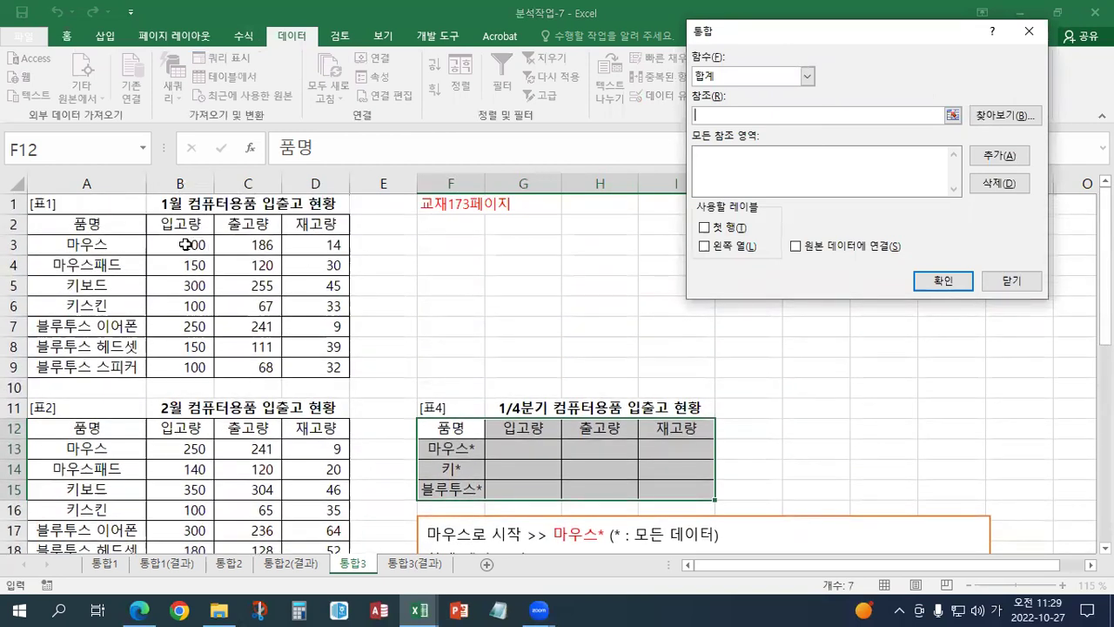
drag(121, 225, 308, 368)
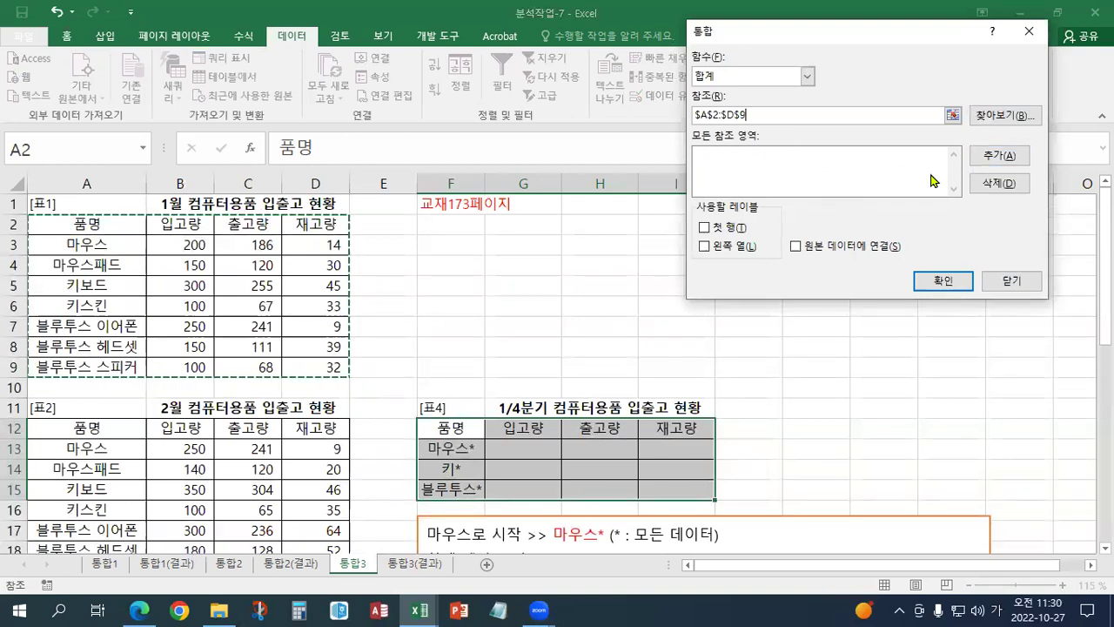
click(985, 164)
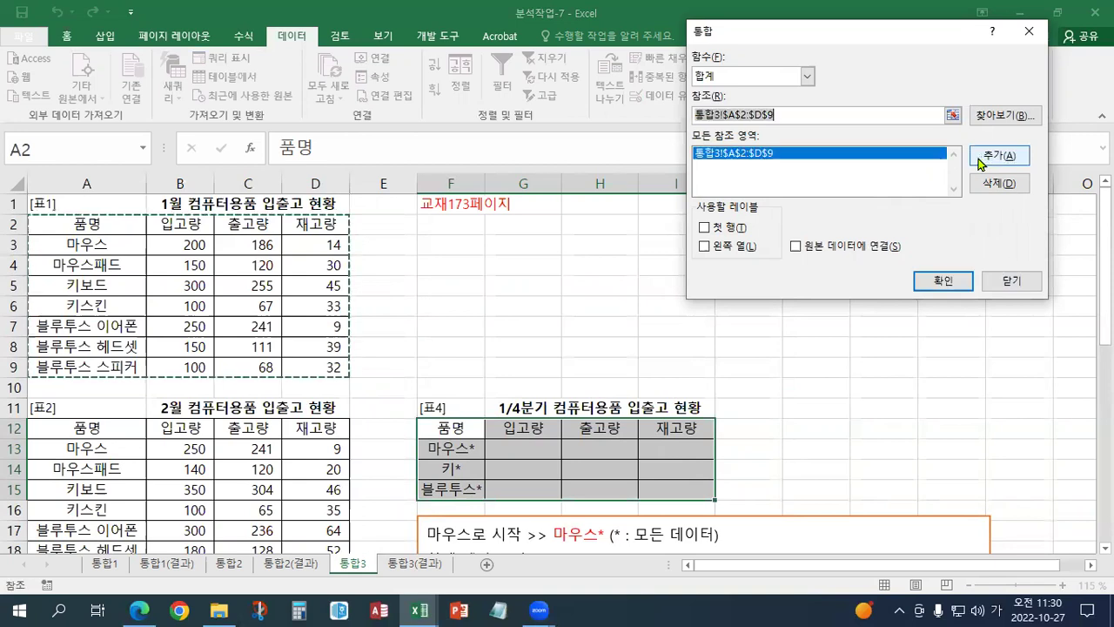
Add the February table range A12:D19 to the consolidation references.
scroll(305, 343, down, 2)
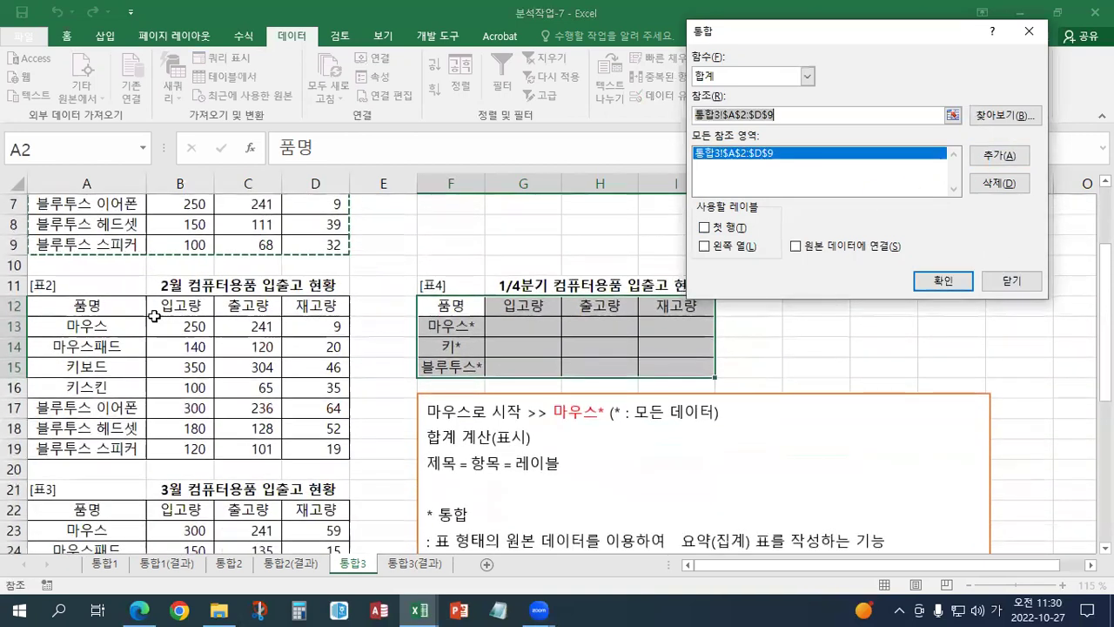
drag(87, 306, 296, 448)
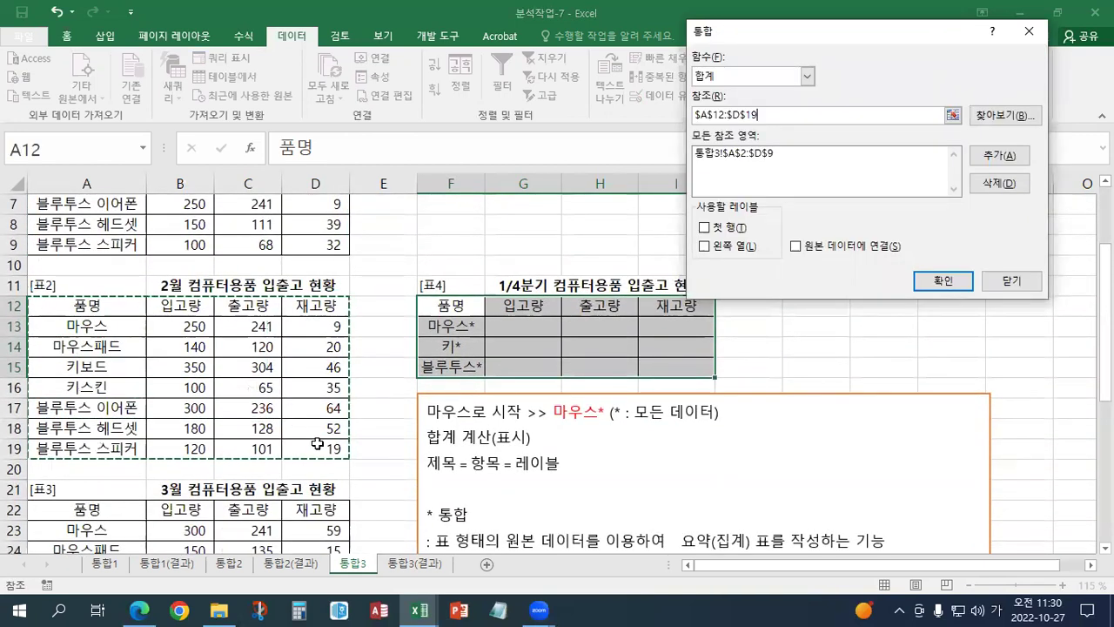
click(975, 157)
Add the March table range A22:D29 to the consolidation references.
scroll(311, 262, down, 1)
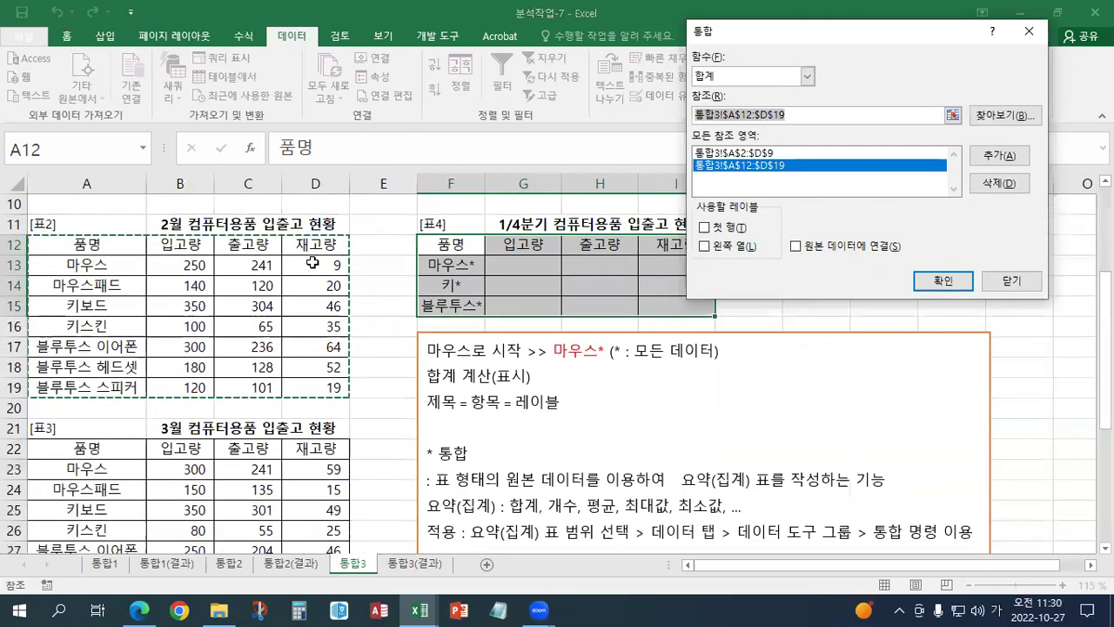
scroll(312, 261, down, 1)
scroll(311, 262, down, 2)
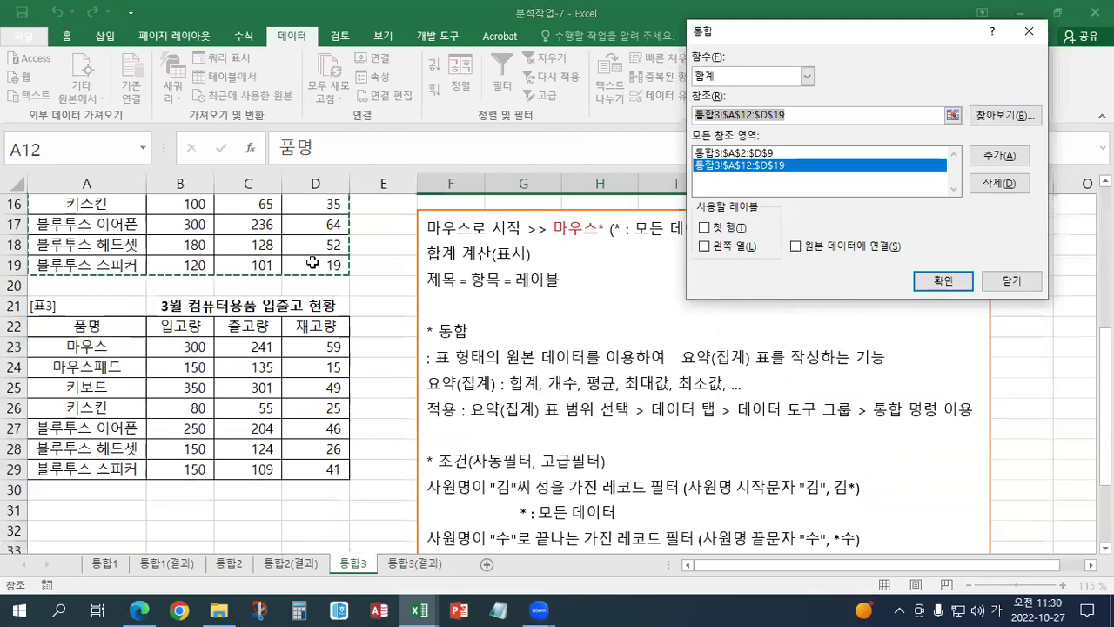
drag(129, 265, 310, 410)
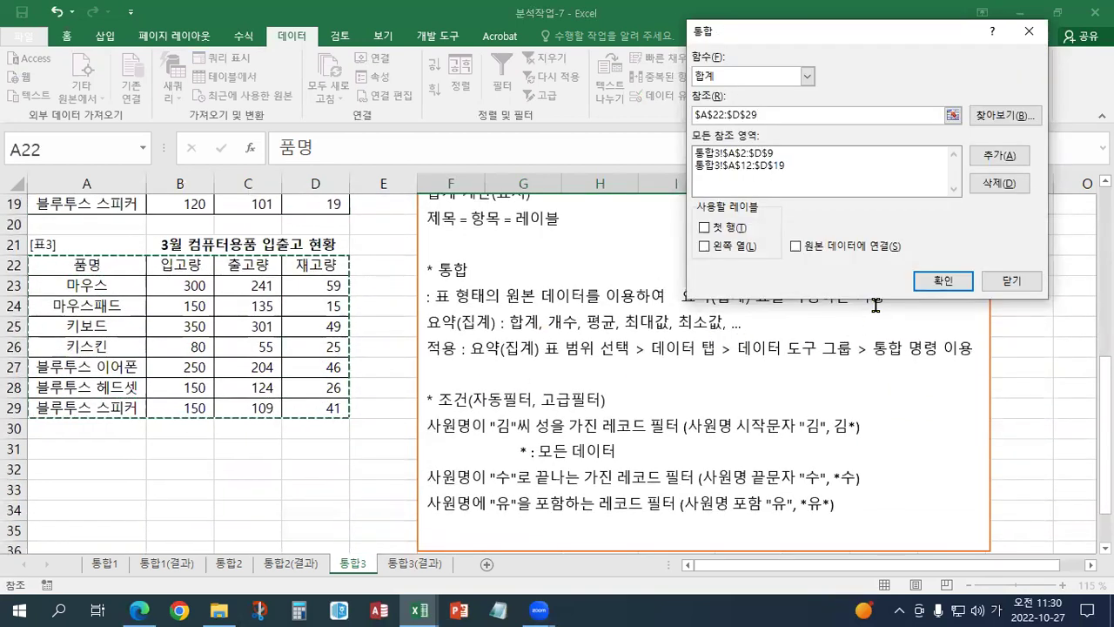
click(997, 155)
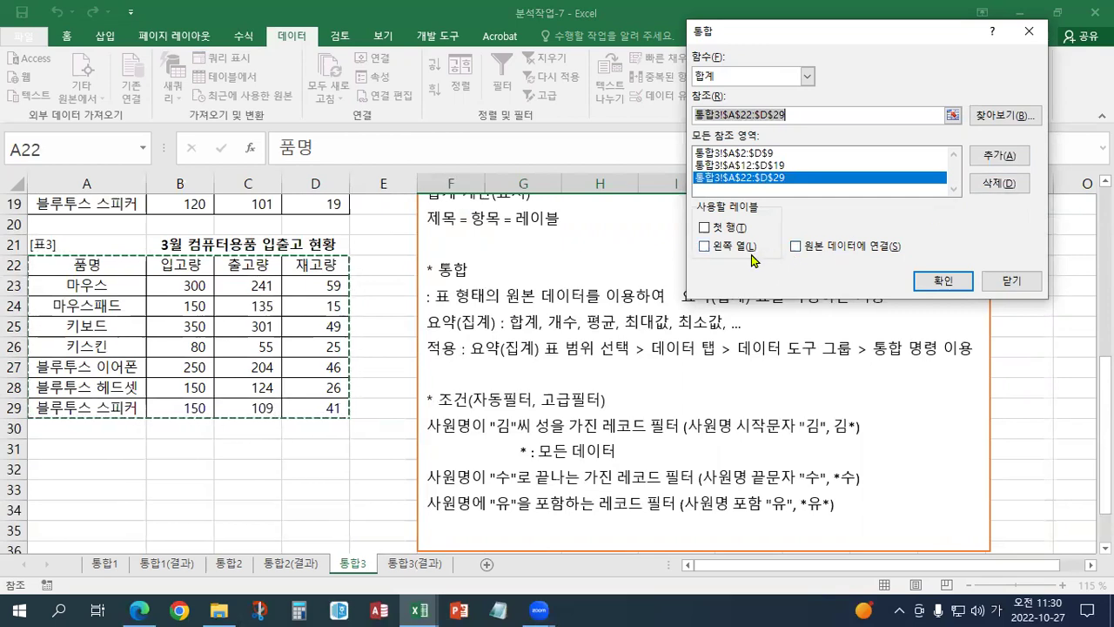
Use both the first row (첫 행) and left column (왼쪽 열) as labels and run the consolidation.
click(705, 229)
click(705, 247)
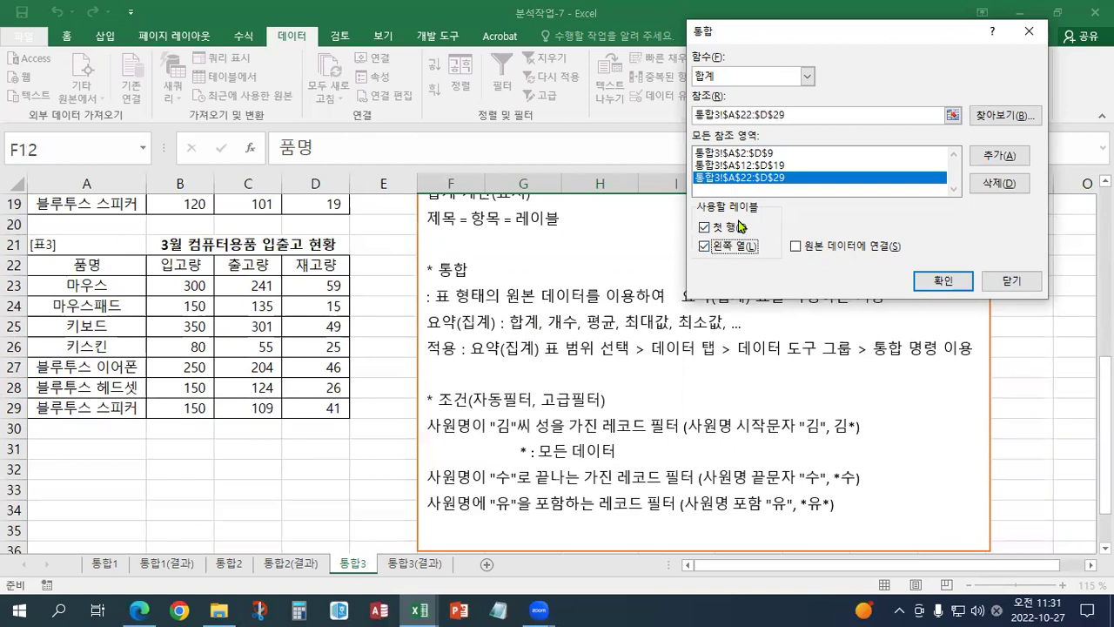
click(935, 287)
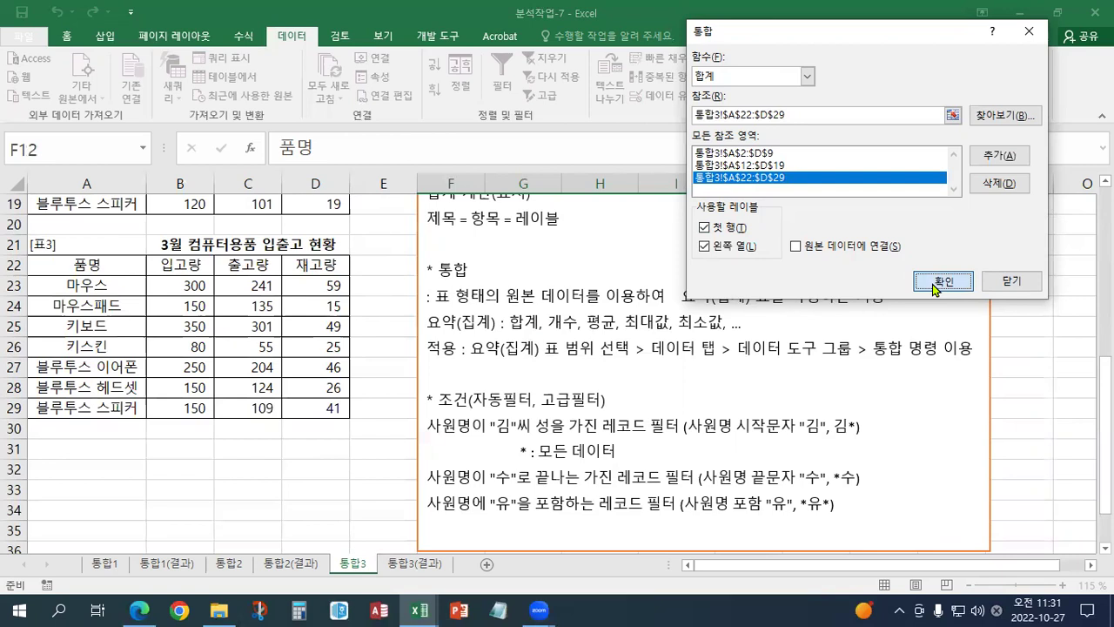
Check the consolidated 마우스* 입고량 in G13 against the sum of B3:B4, B13:B14 and B23:B24 selected together.
scroll(859, 287, up, 4)
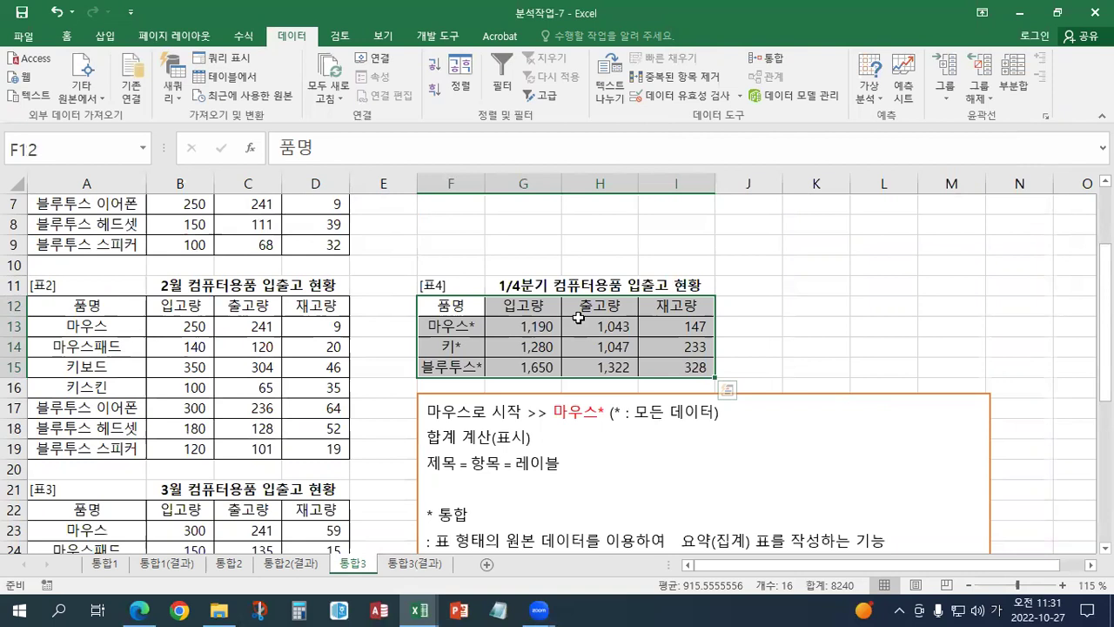
click(525, 331)
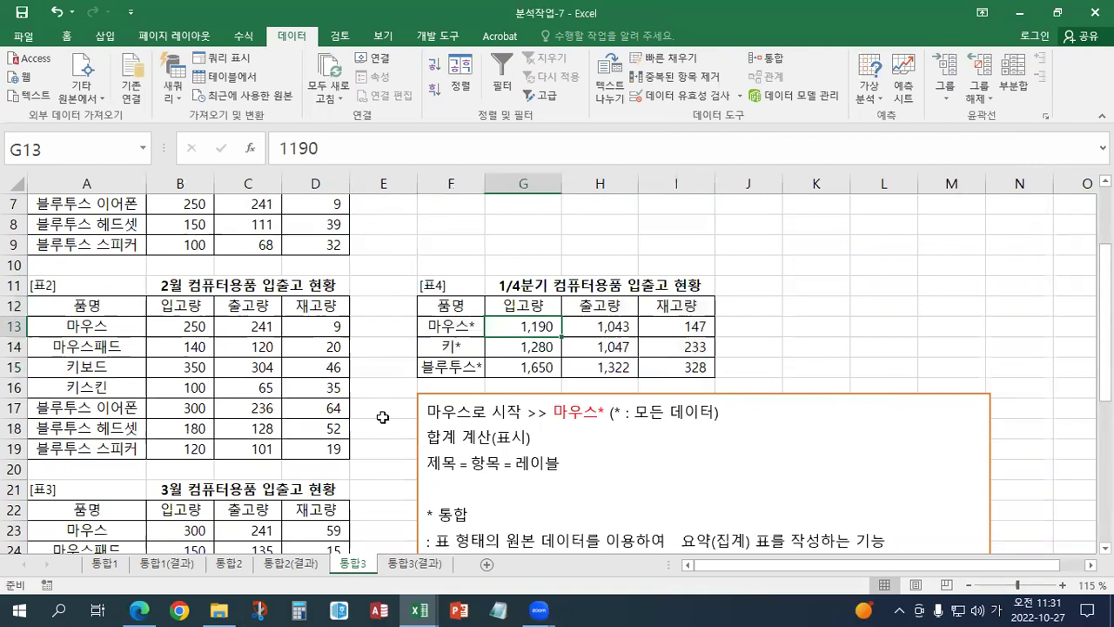
scroll(383, 418, up, 2)
click(197, 245)
drag(197, 246, 196, 265)
scroll(186, 349, down, 2)
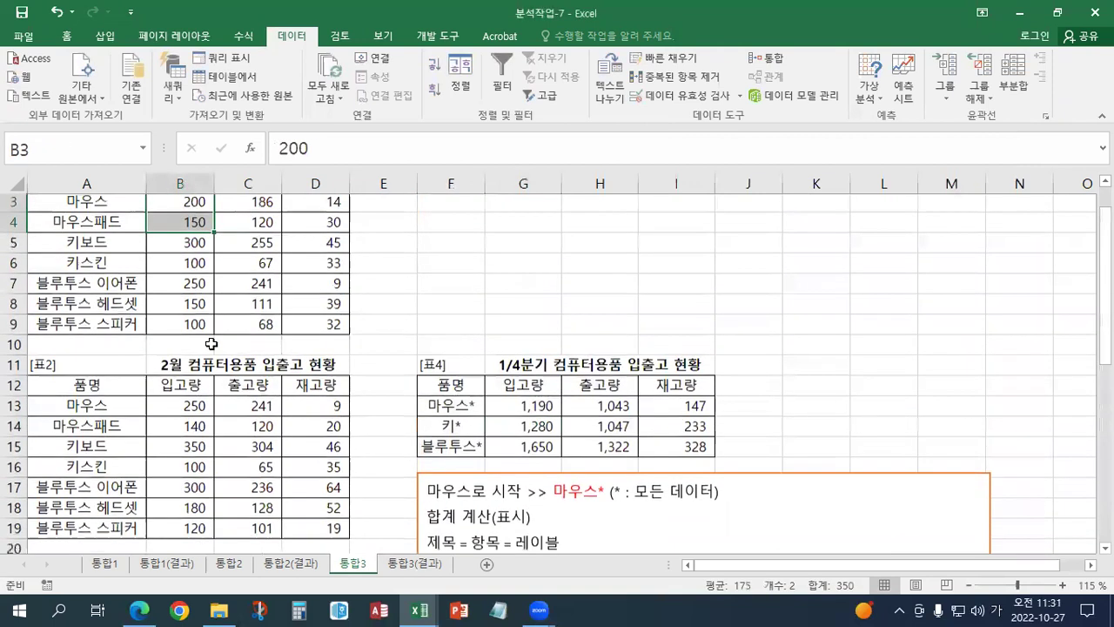
drag(185, 326, 185, 341)
scroll(187, 344, down, 2)
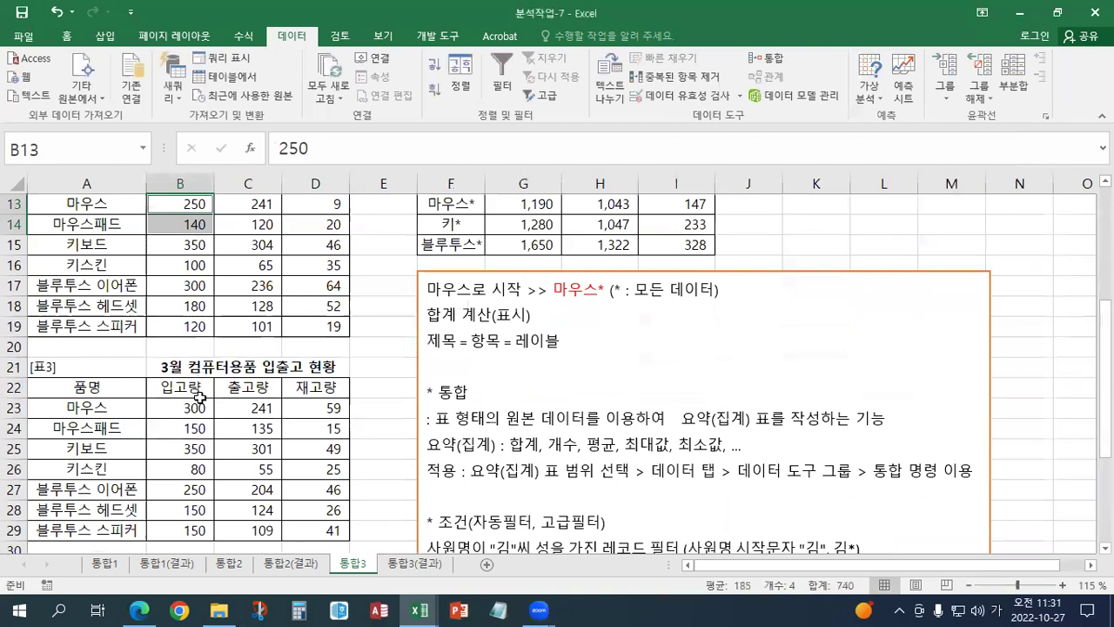
drag(186, 408, 186, 427)
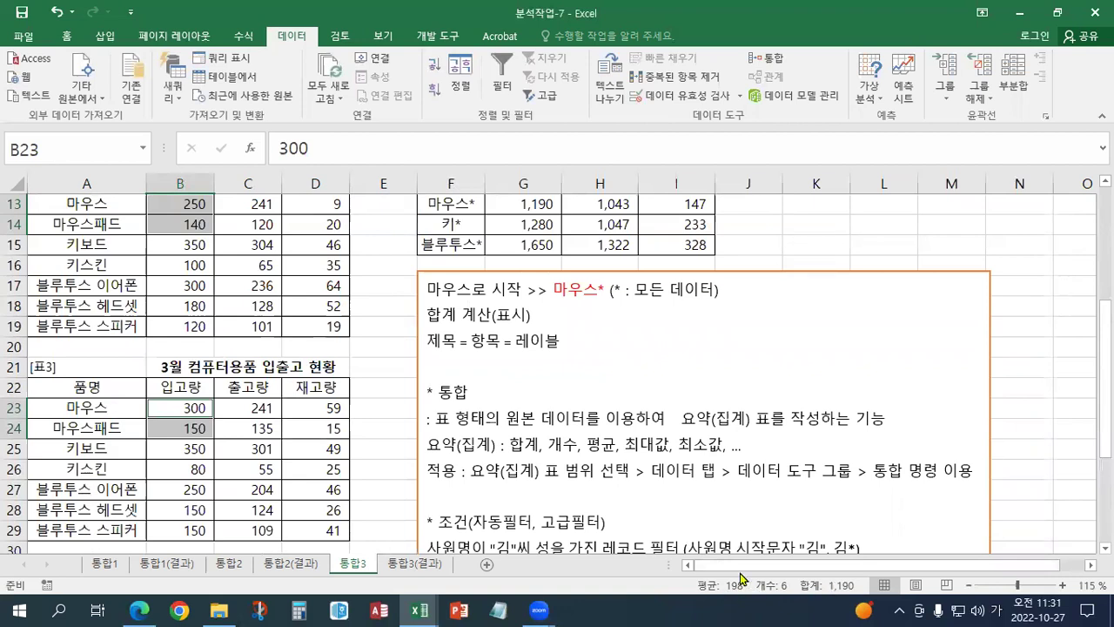
scroll(756, 589, up, 1)
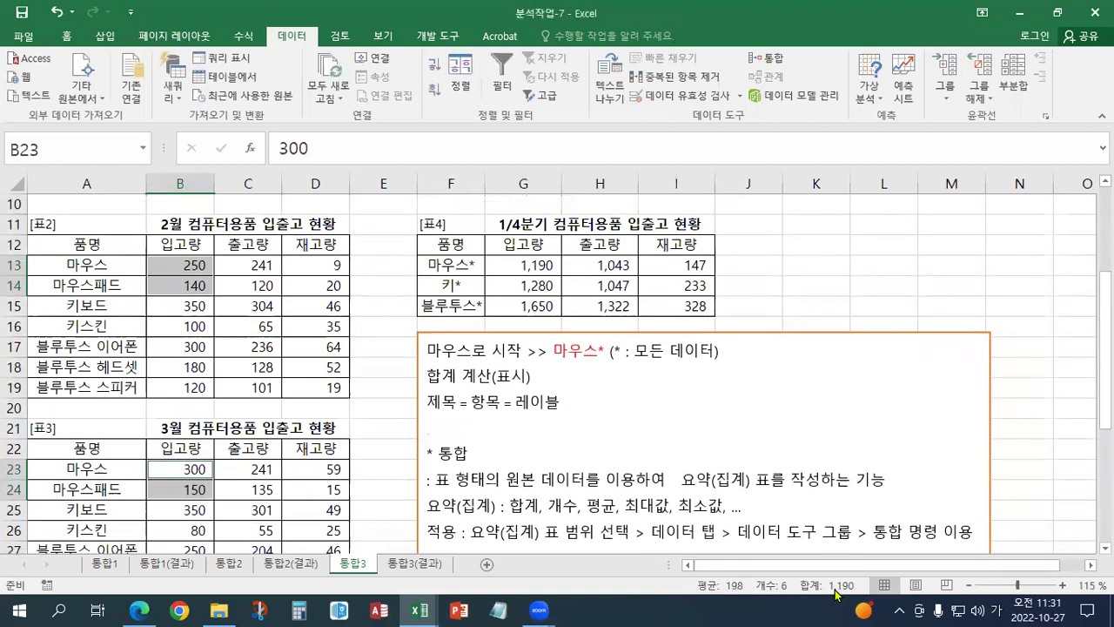
click(510, 264)
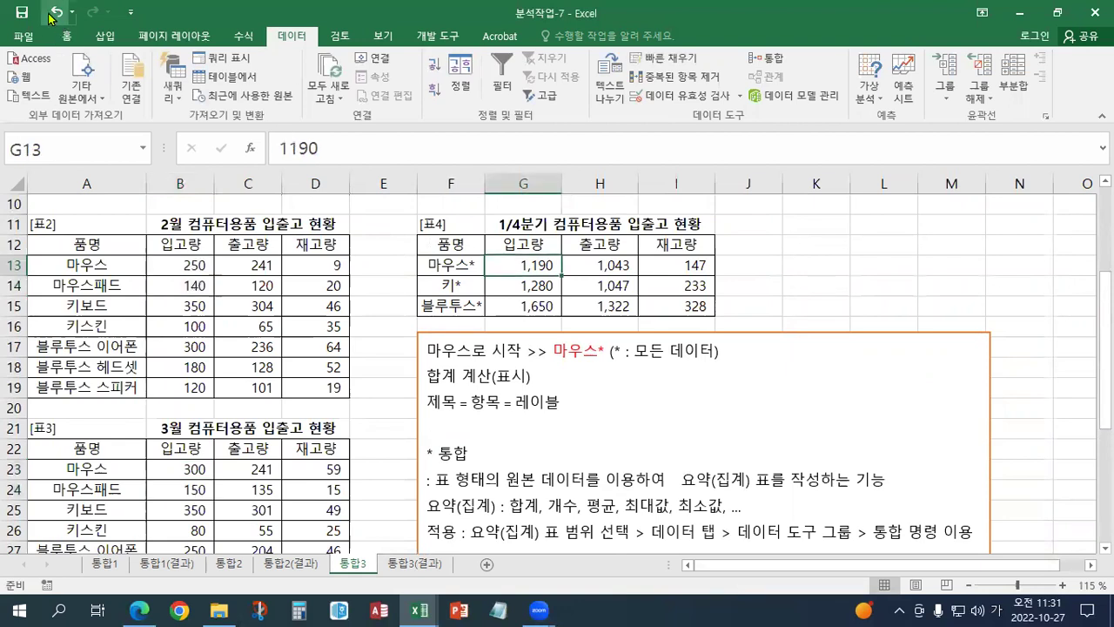
Switch to the 통합2 sheet and restore the workbook window from its maximized size.
click(232, 566)
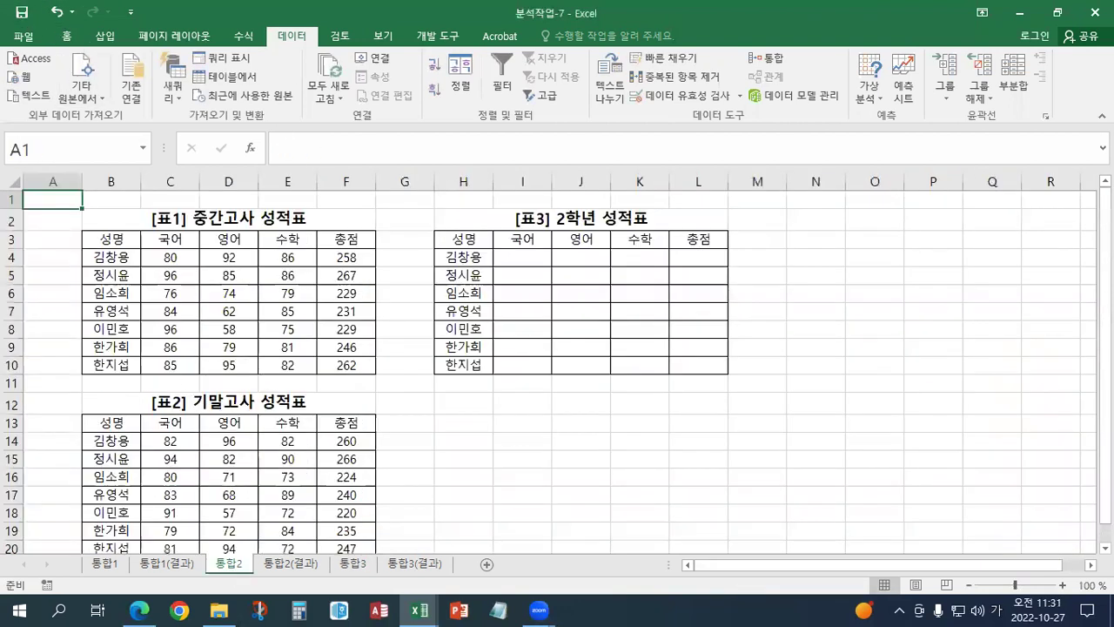
click(1058, 12)
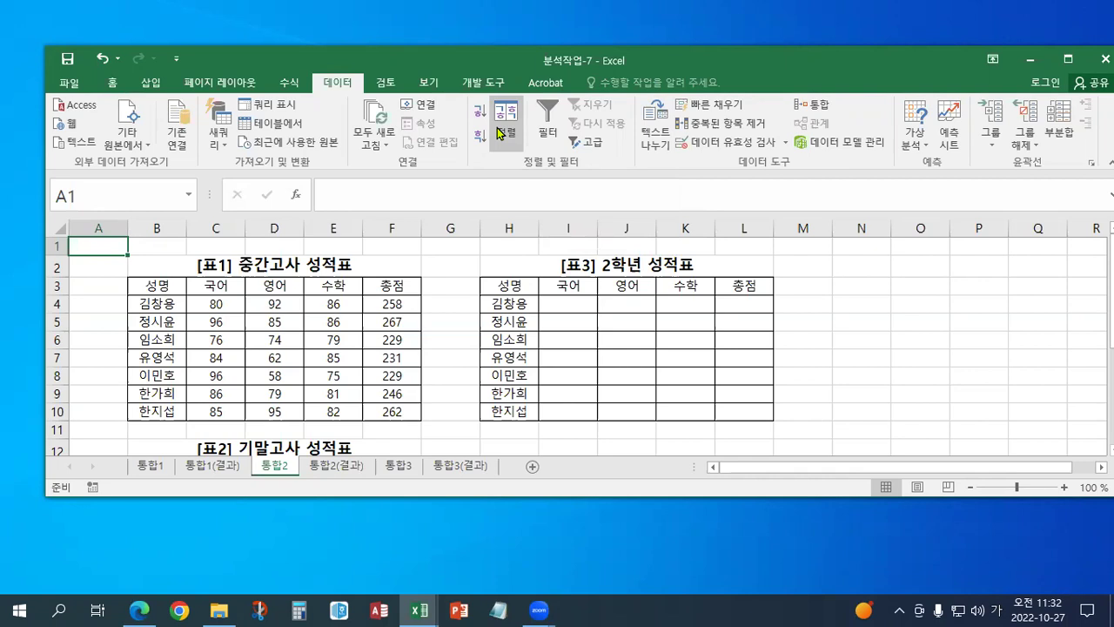
Enter the note 교재171페이지 in A1 and colour its text red.
text(교재)
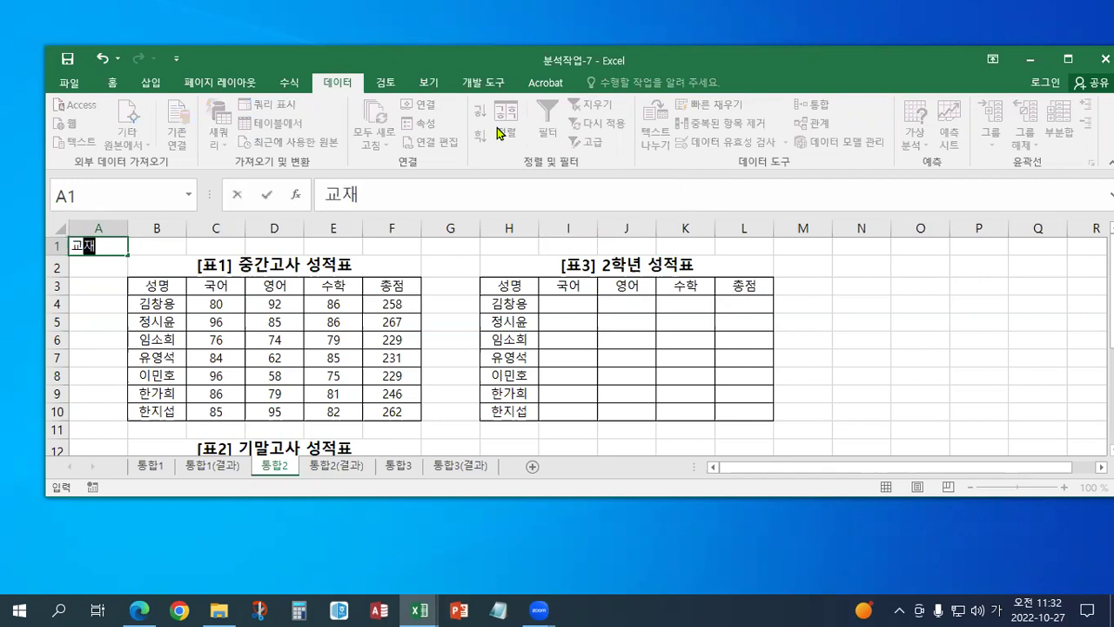
text(171페이지)
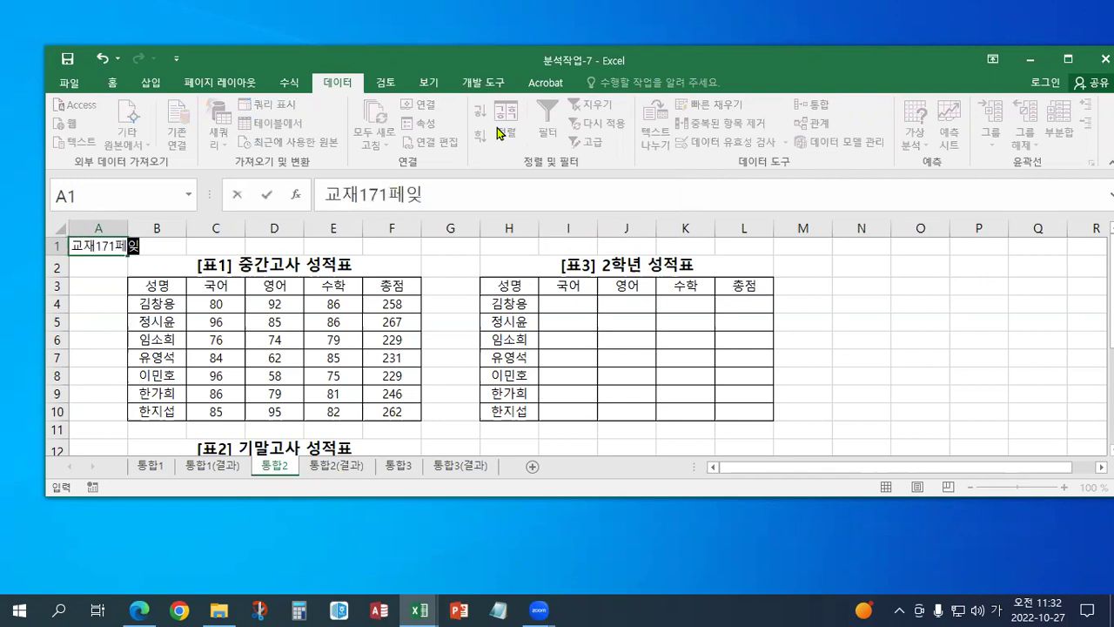
key(Return)
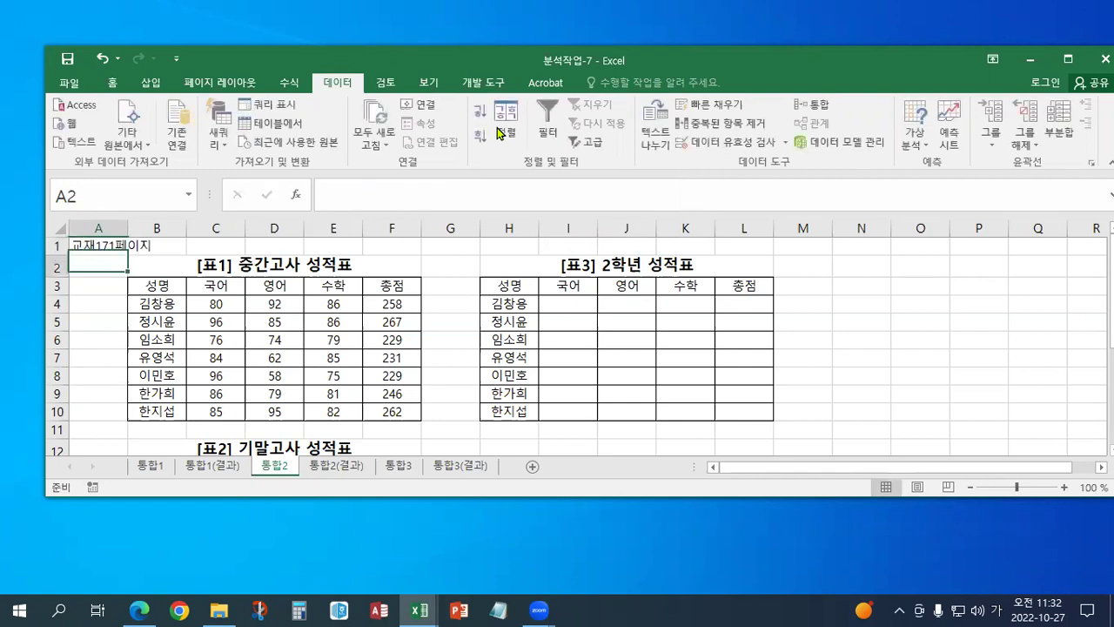
click(96, 245)
click(113, 83)
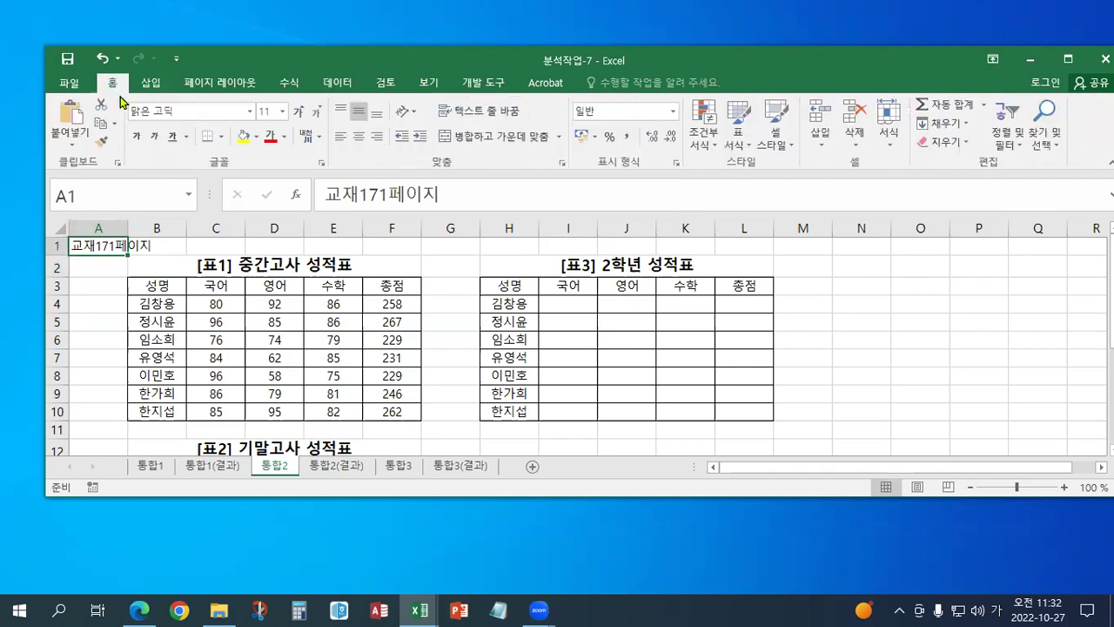
click(270, 136)
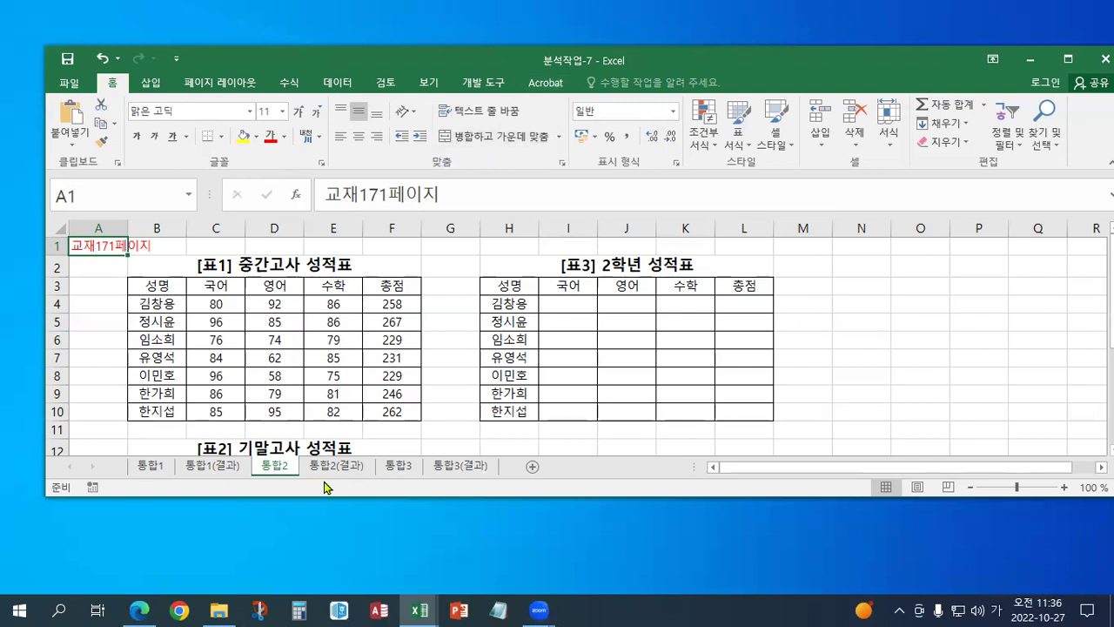
Maximize the workbook window and paste the text box with the 통합 notes beneath the [표3] table.
drag(511, 285, 724, 402)
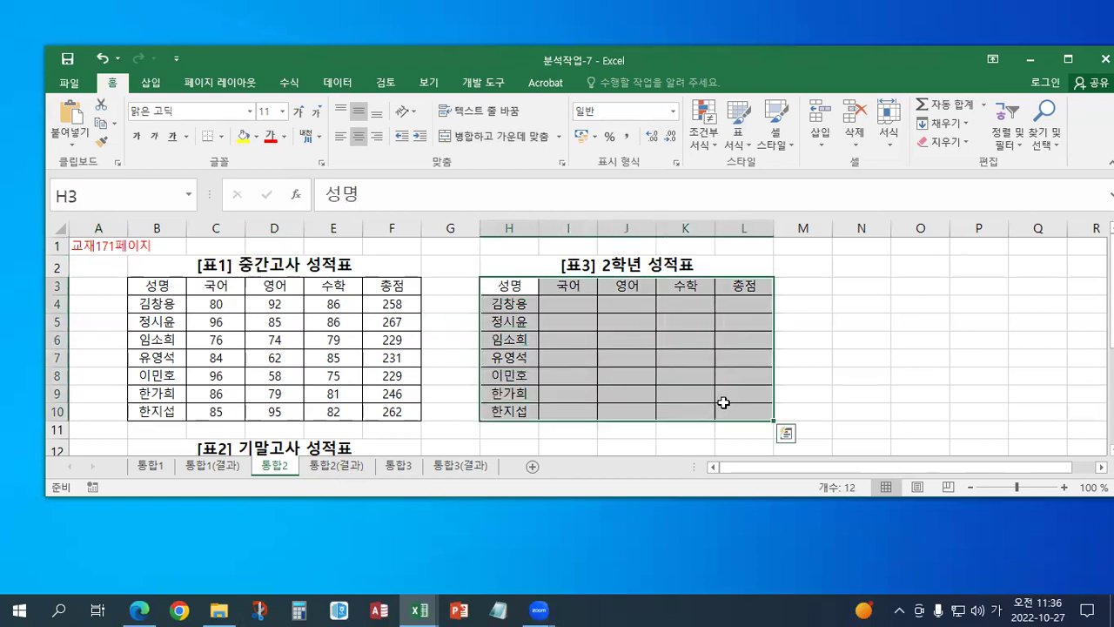
click(390, 83)
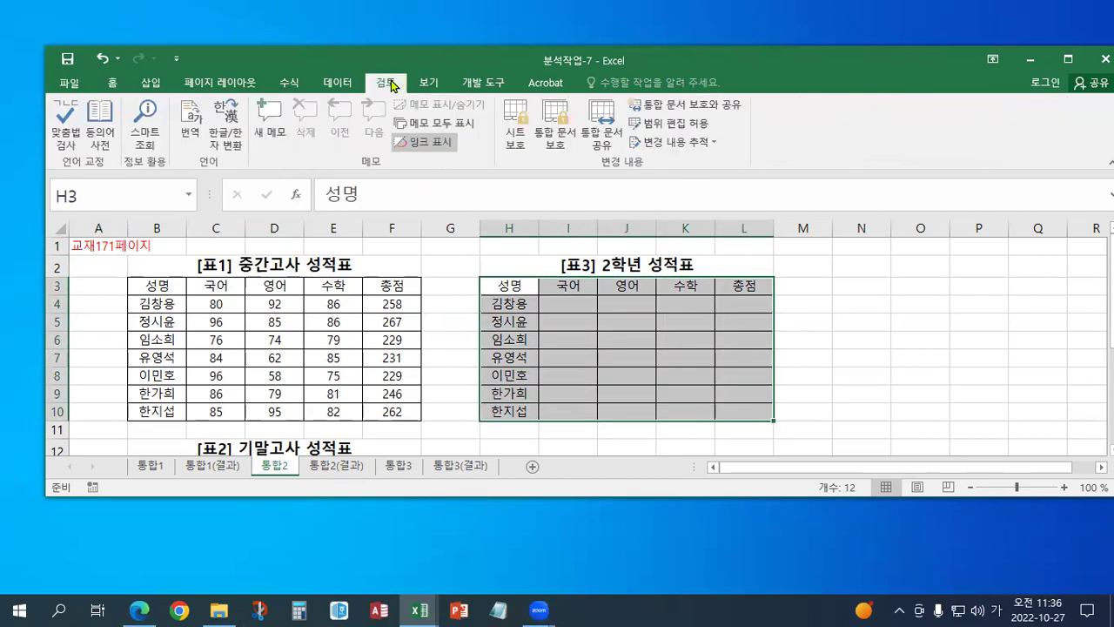
click(338, 83)
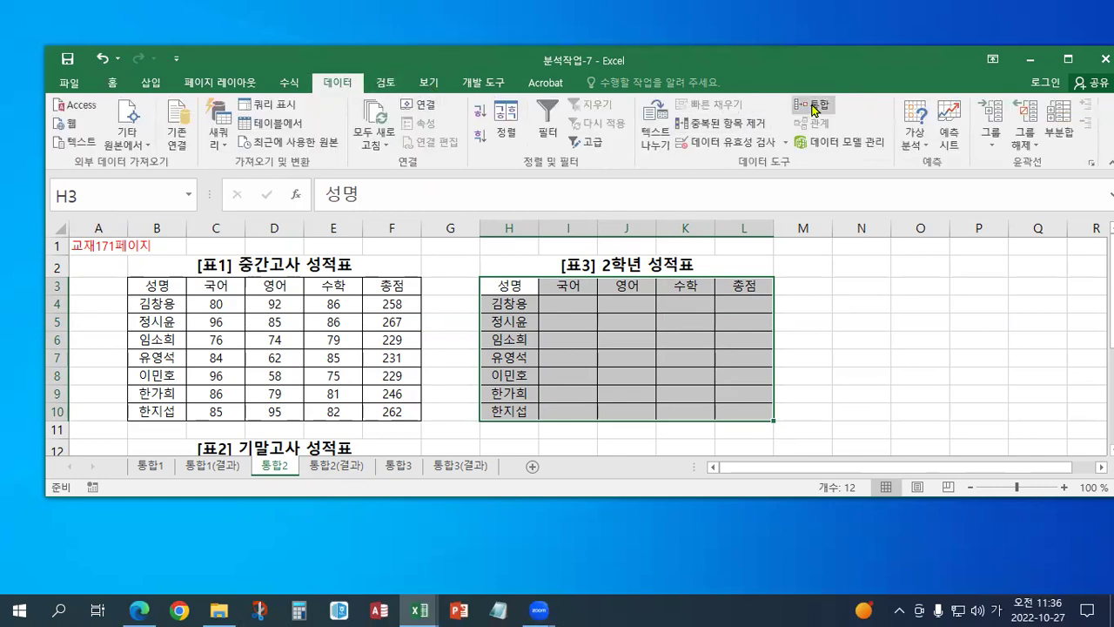
double_click(726, 60)
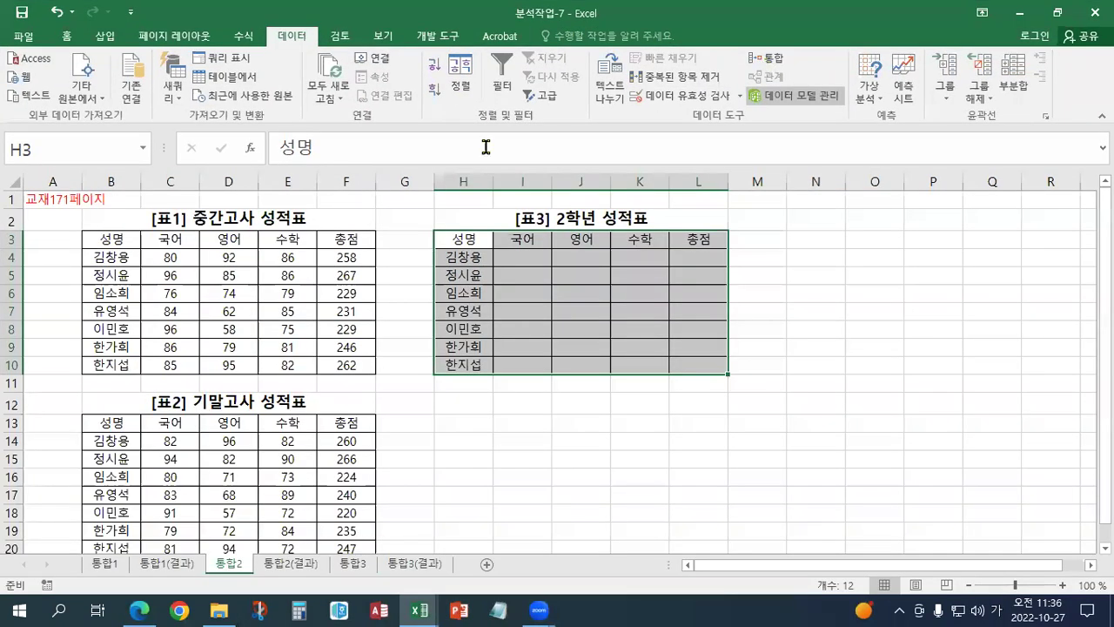
click(768, 58)
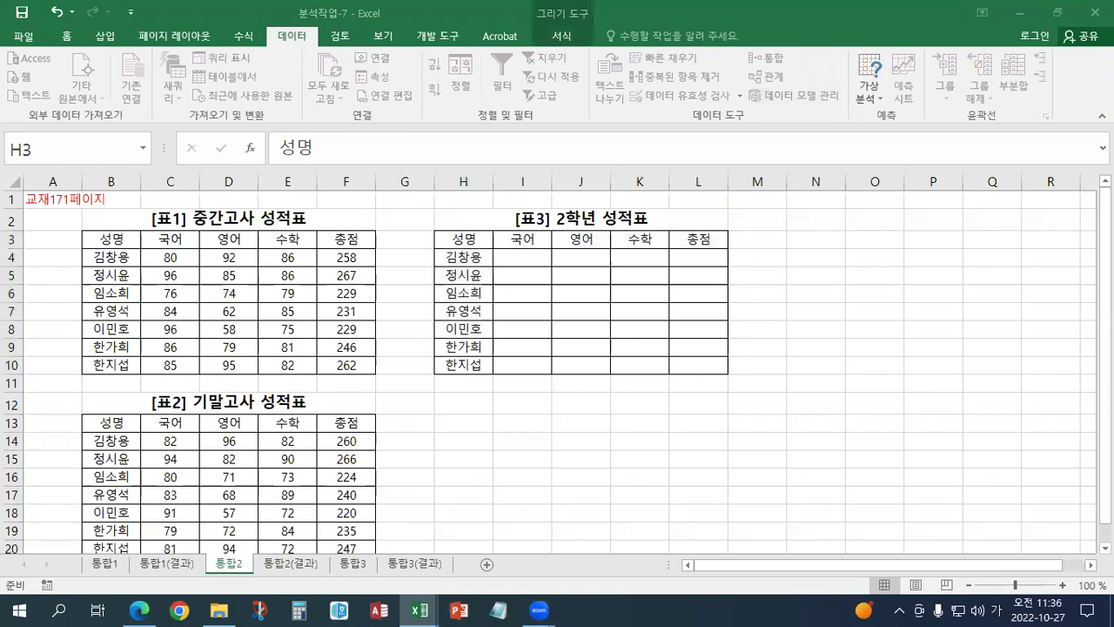
click(775, 439)
key(ctrl+v)
drag(764, 430, 641, 398)
Start a consolidation into the [표3] range H3:L10 using the average function (평균).
drag(469, 244, 679, 365)
click(768, 58)
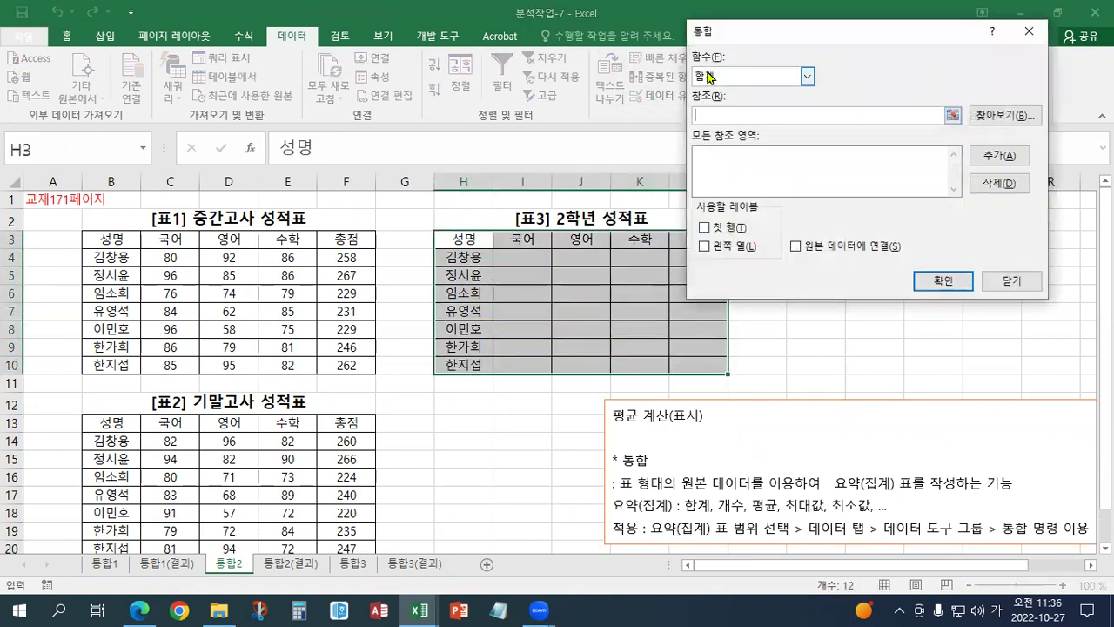
click(732, 77)
click(722, 89)
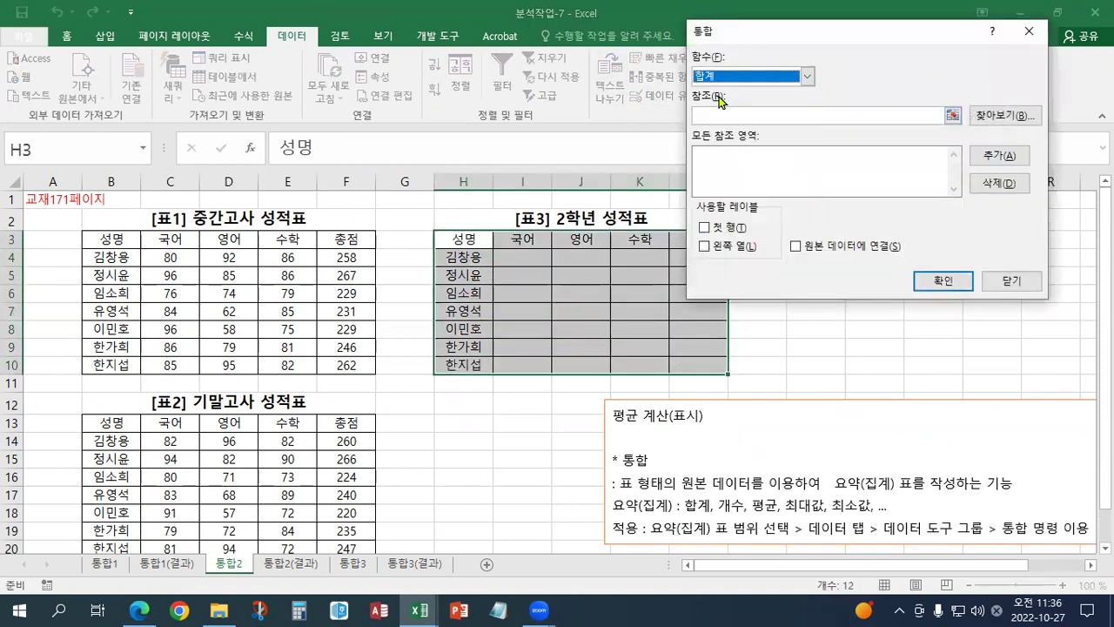
click(723, 76)
click(722, 114)
click(721, 114)
Add the midterm range B3:F10 and the final-exam range B13:F20 to the consolidation references.
drag(109, 242, 329, 361)
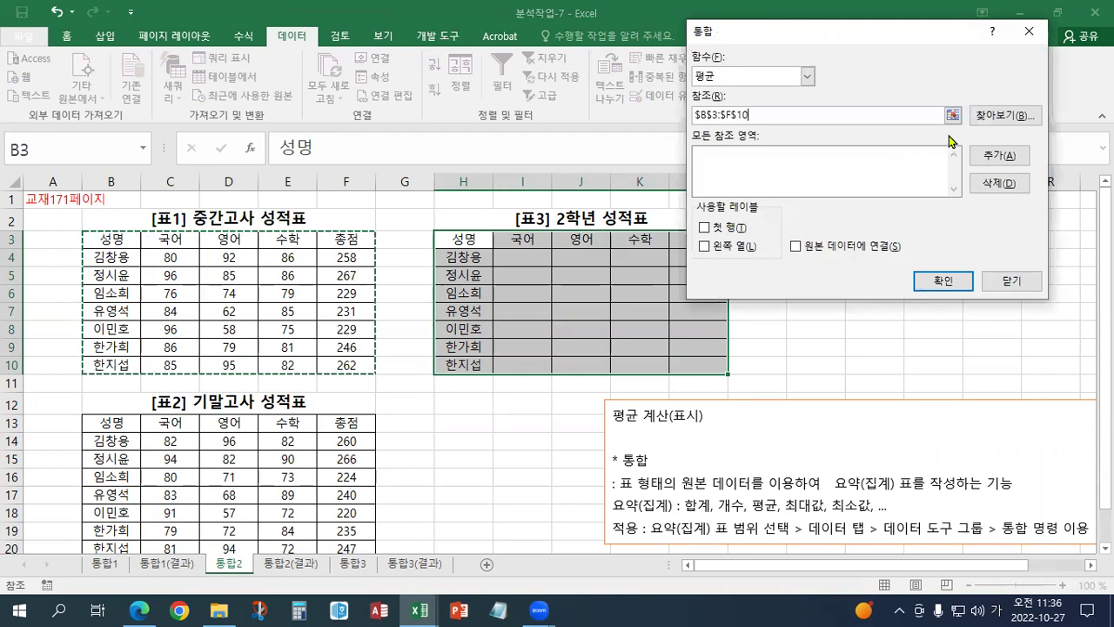
click(999, 156)
scroll(202, 409, down, 2)
drag(112, 311, 356, 434)
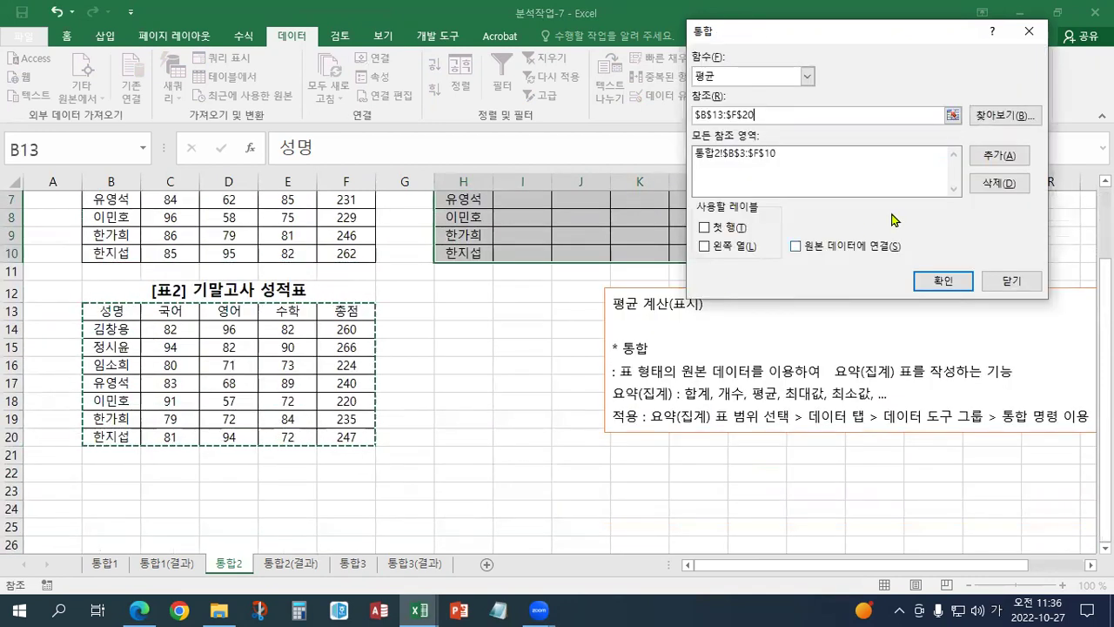
click(999, 156)
Use both the first row (첫 행) and left column (왼쪽 열) as labels and run the consolidation into [표3].
click(710, 228)
click(704, 246)
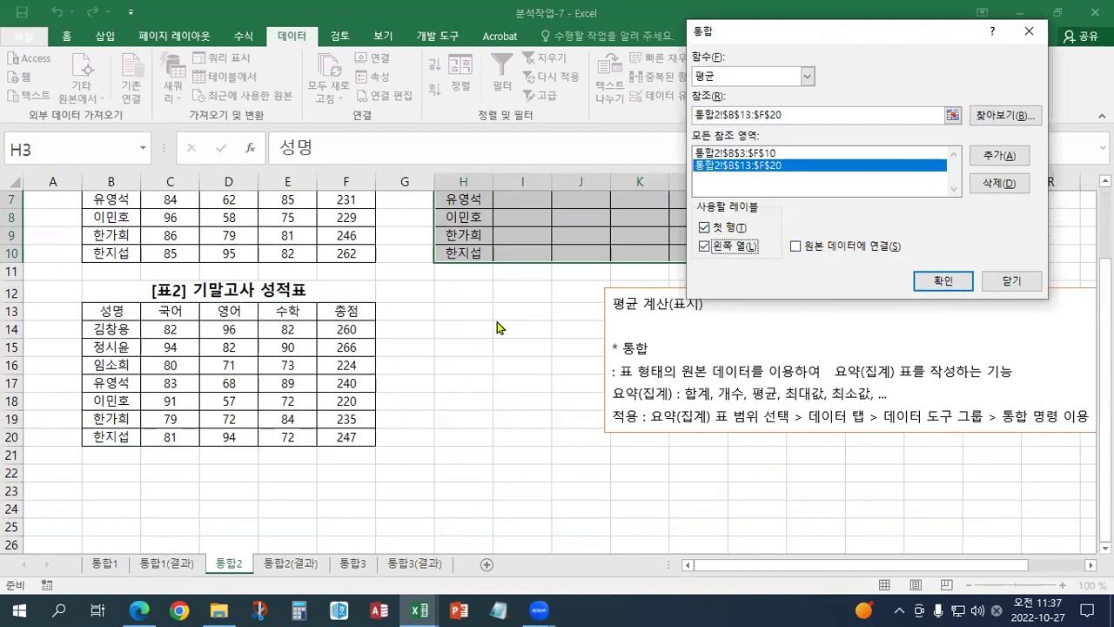
click(942, 280)
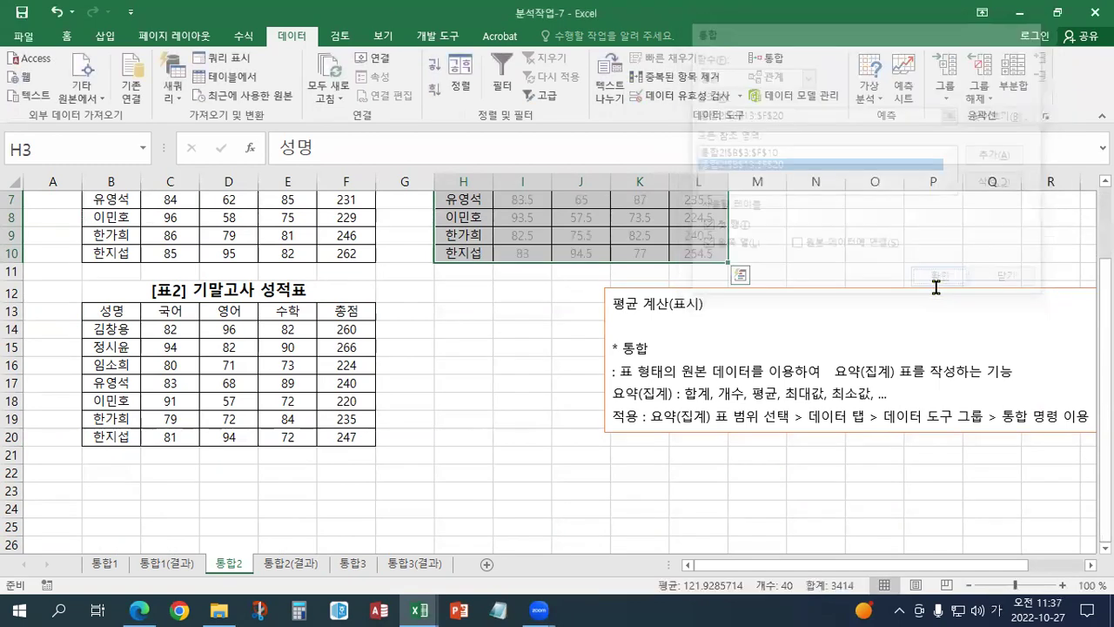
scroll(645, 299, up, 2)
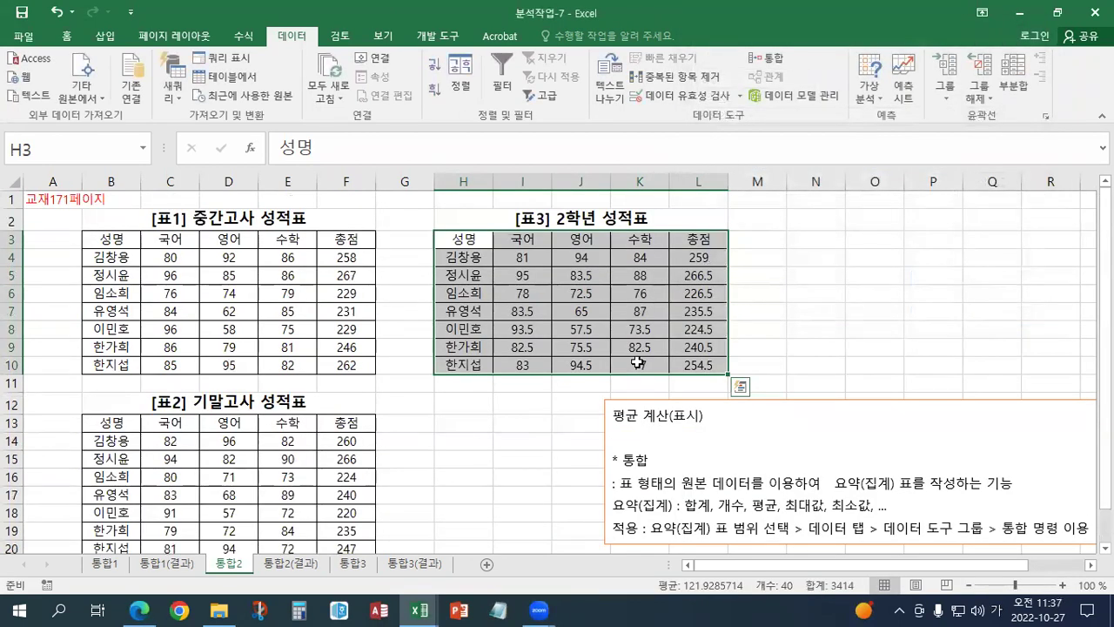
Move the 통합 notes text box sideways so that it starts around column N, clear of the cells under [표3].
click(661, 401)
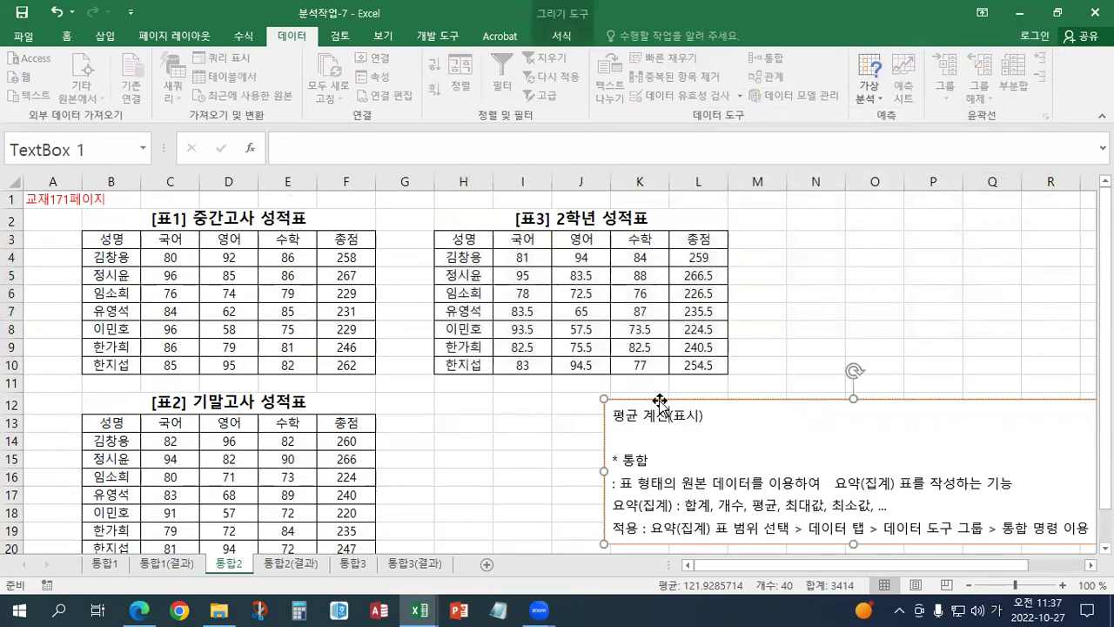
drag(642, 398, 847, 413)
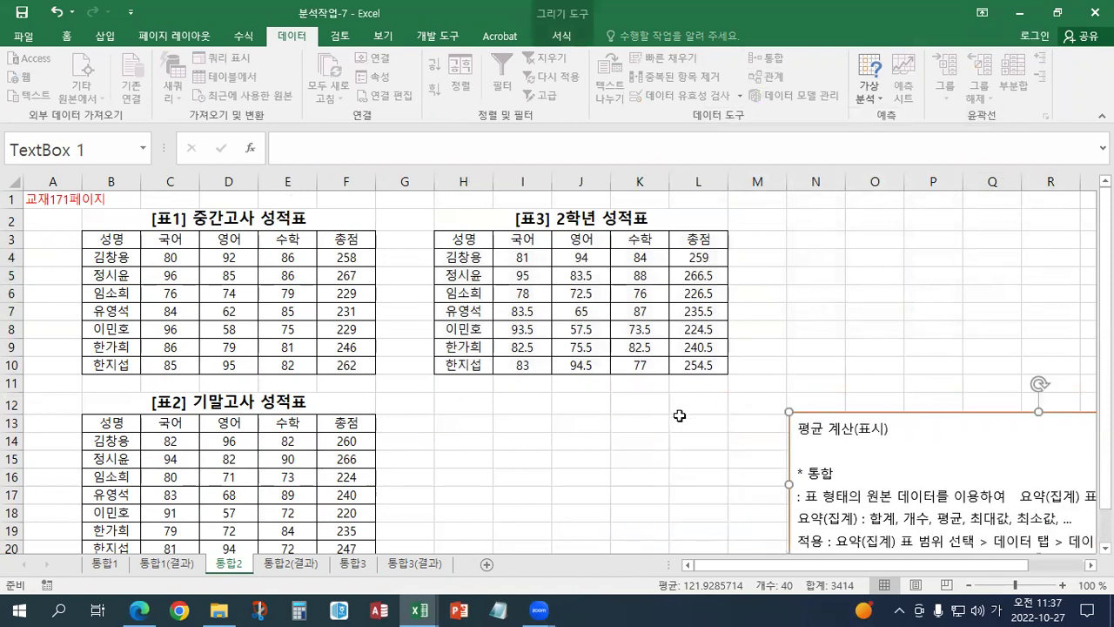
click(404, 205)
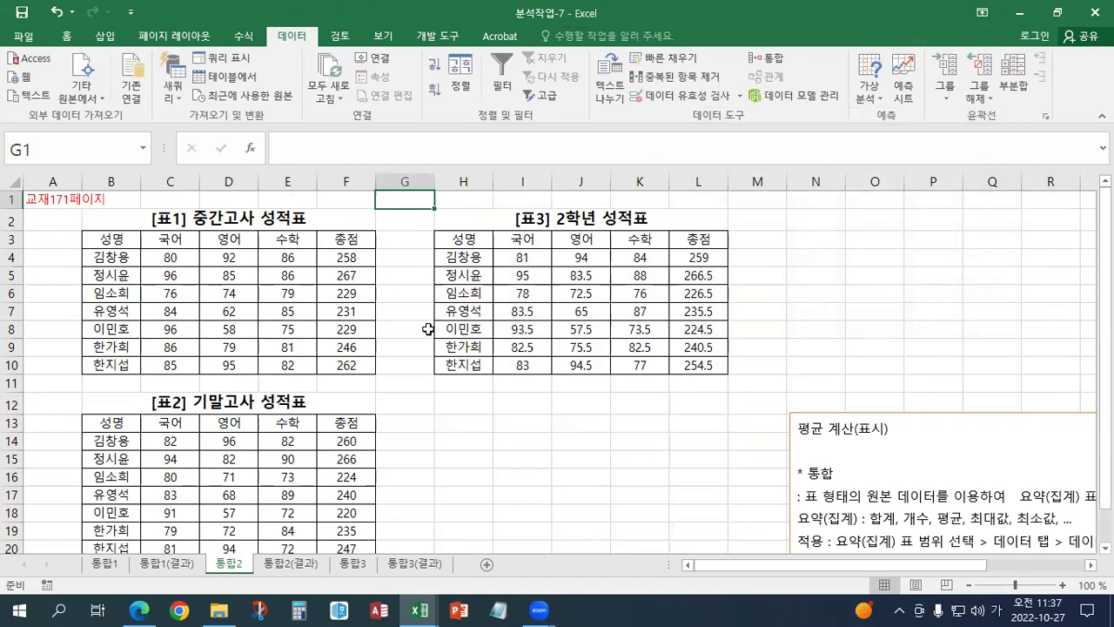
Clear the averaged scores from I4:L10 in the [표3] table.
scroll(428, 326, down, 1)
scroll(427, 326, up, 1)
drag(517, 264, 714, 359)
key(Delete)
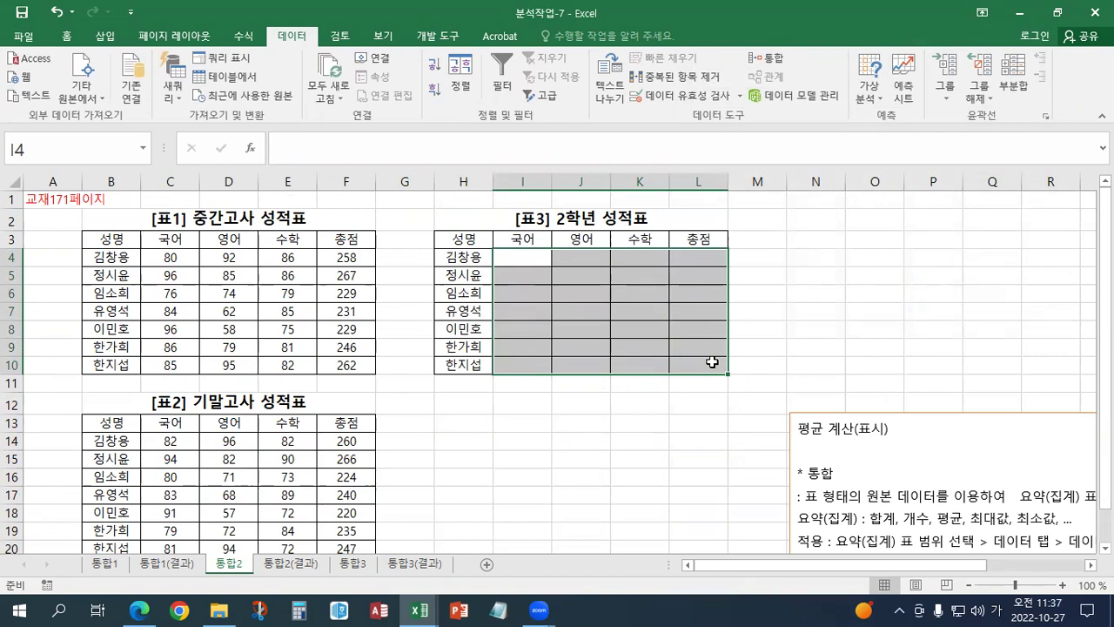
Consolidate the same two score ranges by average with both label options, starting from the single empty cell H13.
click(464, 427)
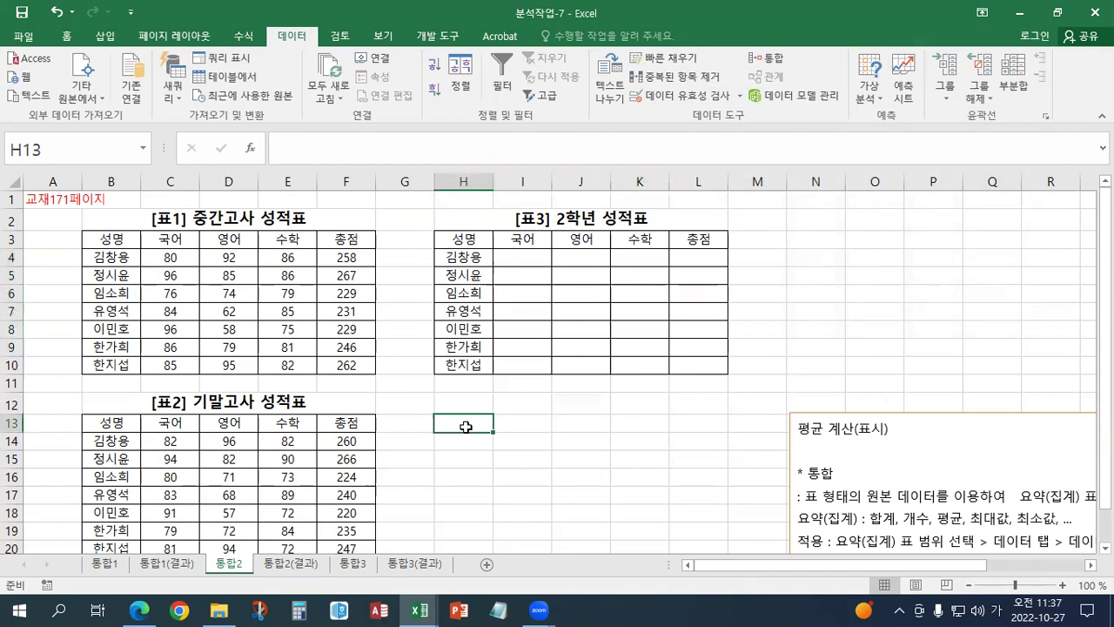
click(768, 57)
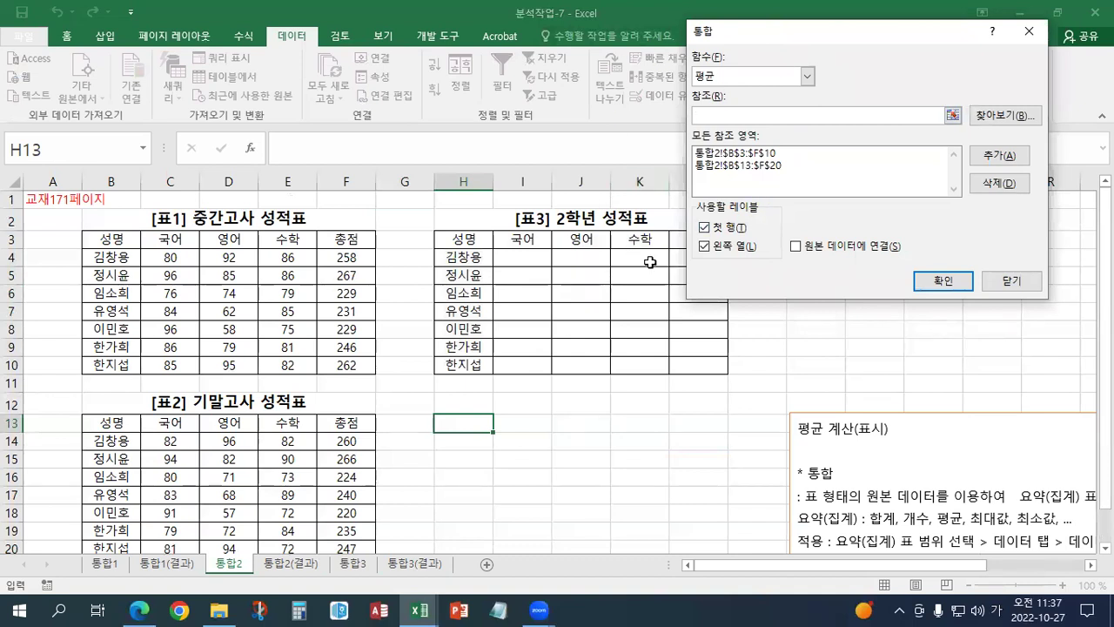
click(938, 279)
click(939, 280)
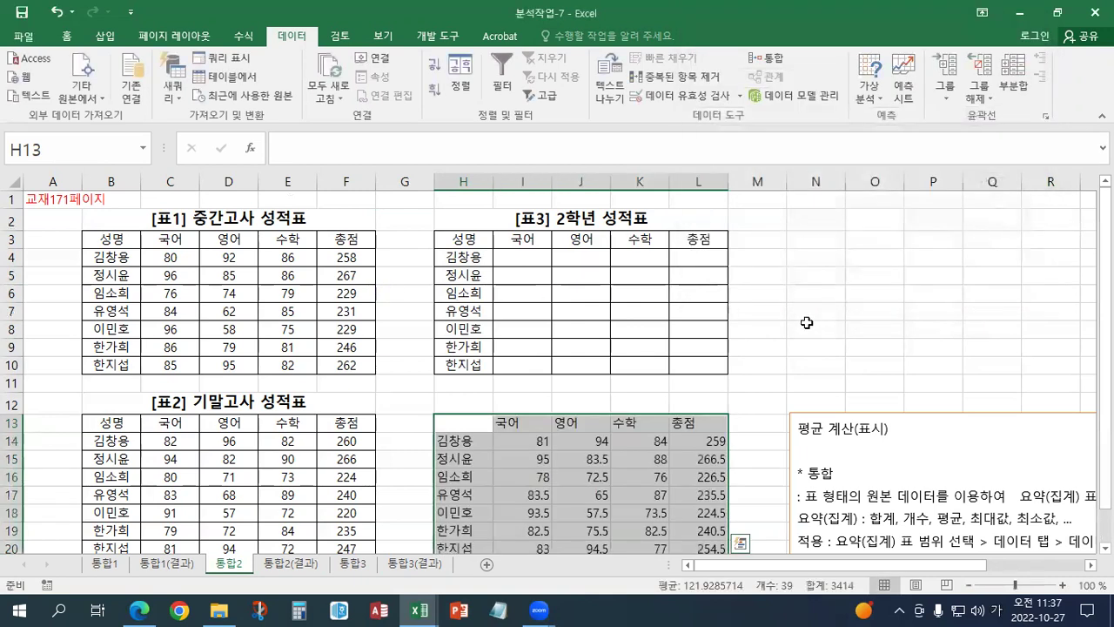
scroll(807, 323, down, 2)
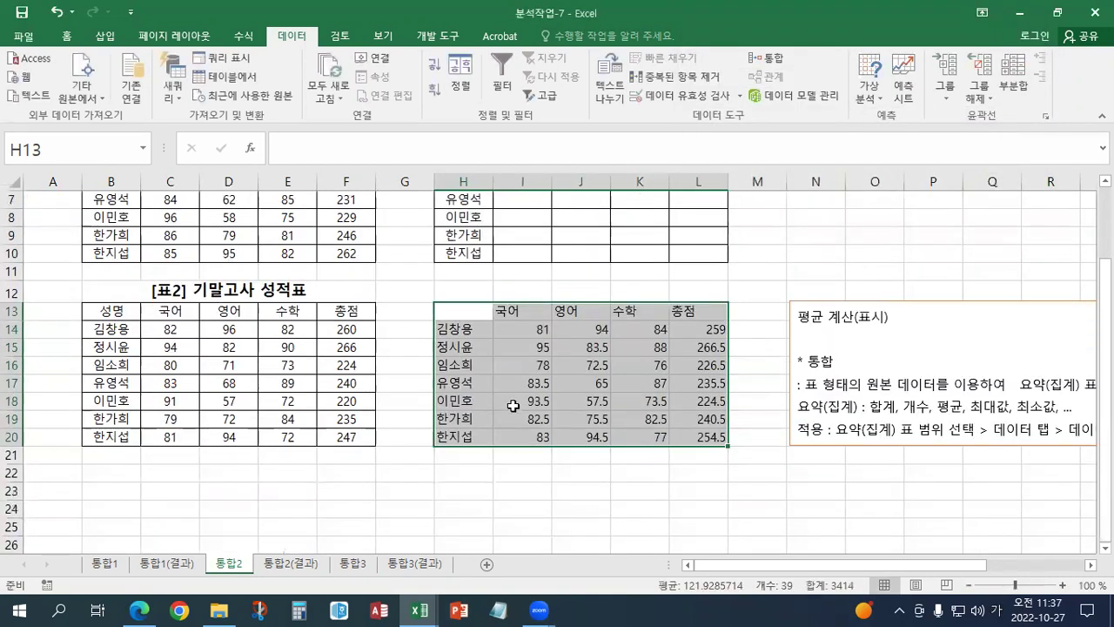
scroll(514, 406, up, 2)
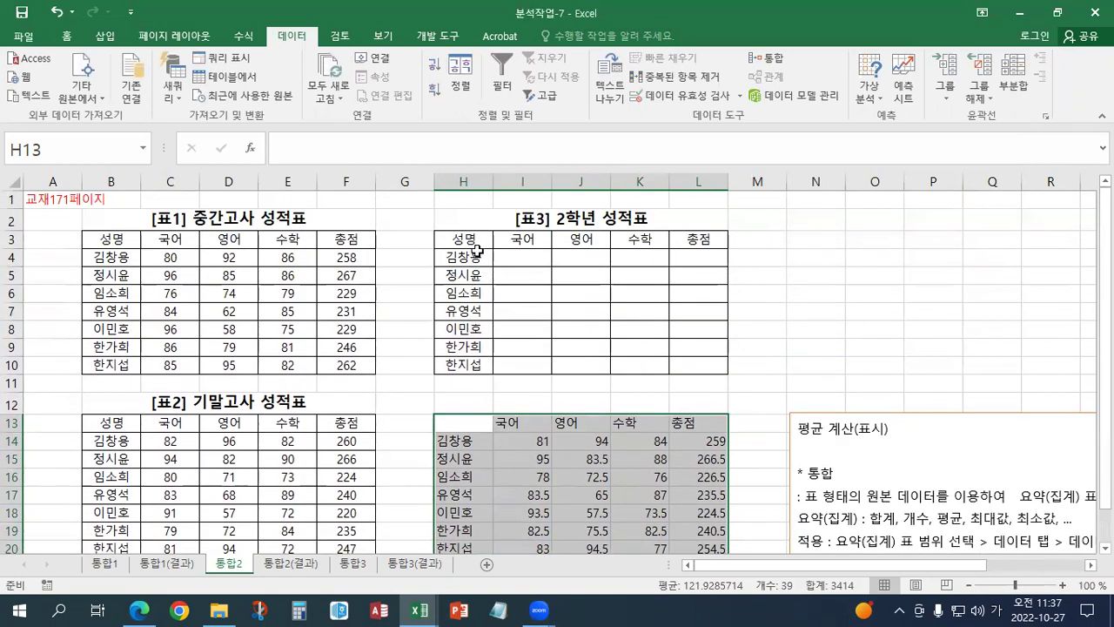
Copy the partial table H3:J7 from [표3] and paste it at N3.
drag(467, 242, 686, 372)
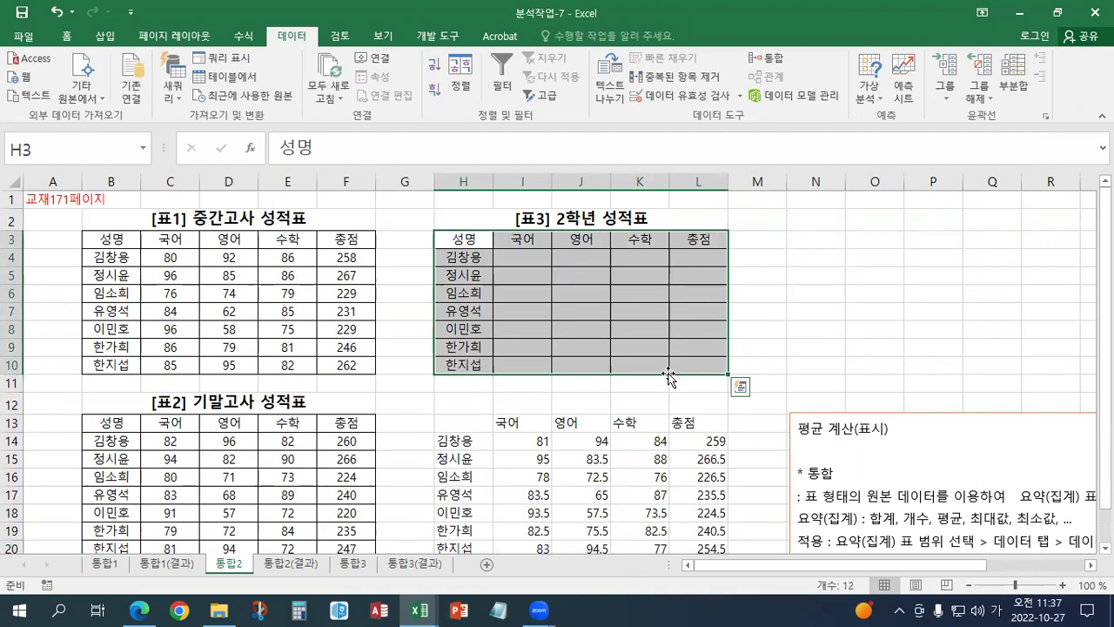
drag(478, 242, 566, 311)
drag(478, 242, 572, 305)
right_click(572, 299)
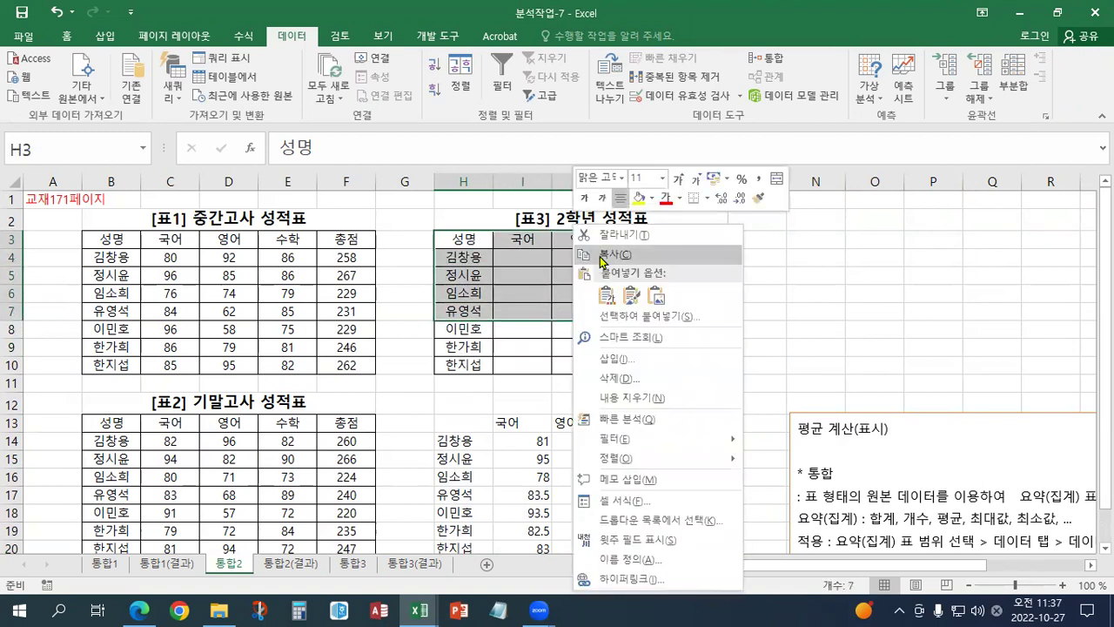
click(599, 255)
click(837, 236)
right_click(837, 236)
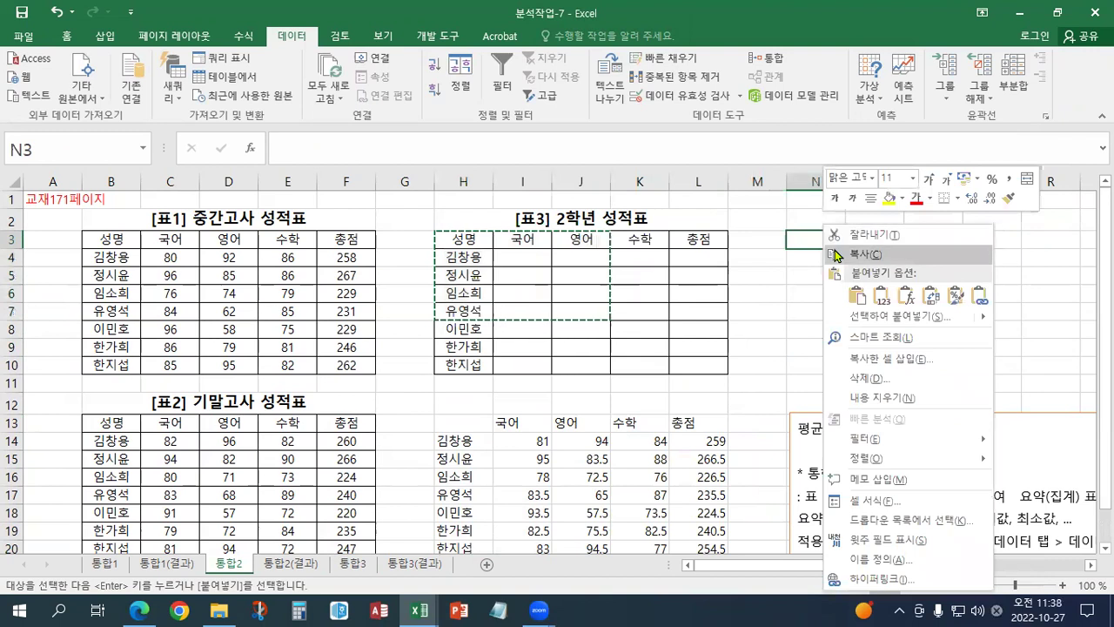
click(854, 296)
click(797, 305)
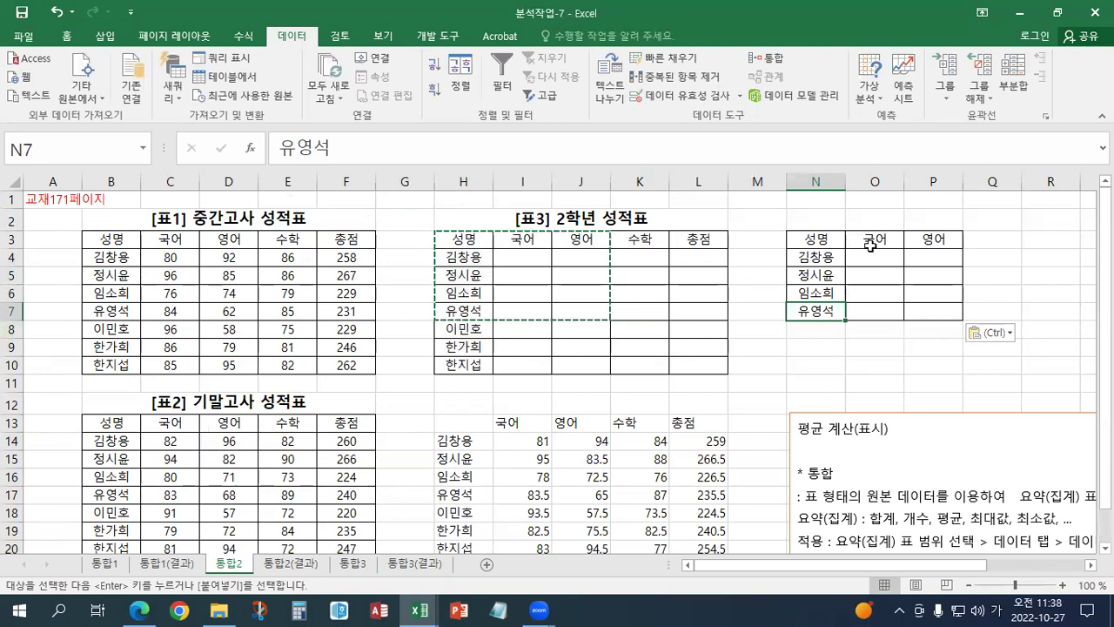
Consolidate 통합2!B3:F10 and B13:F20 by average into the partial table N3:P7, using the top row and left column labels.
drag(820, 242, 895, 303)
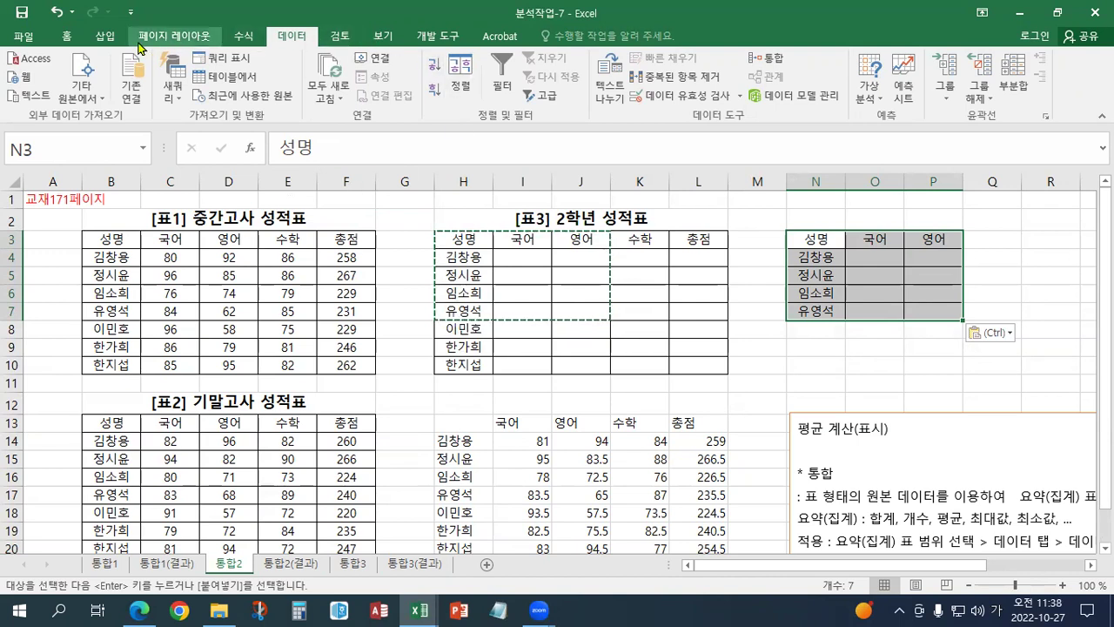
click(244, 38)
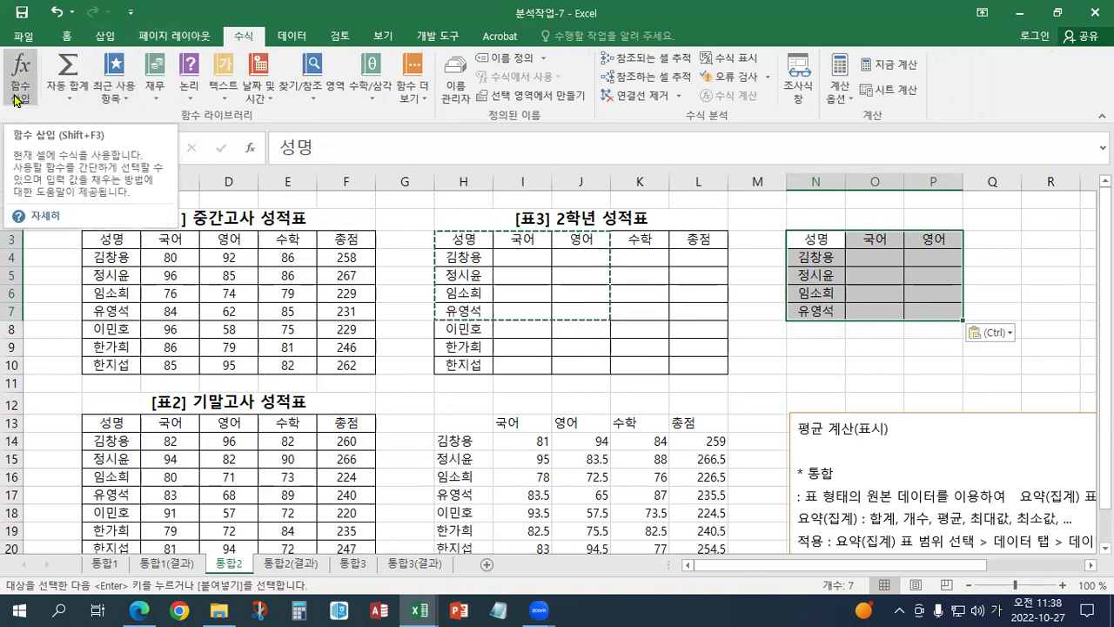
click(292, 35)
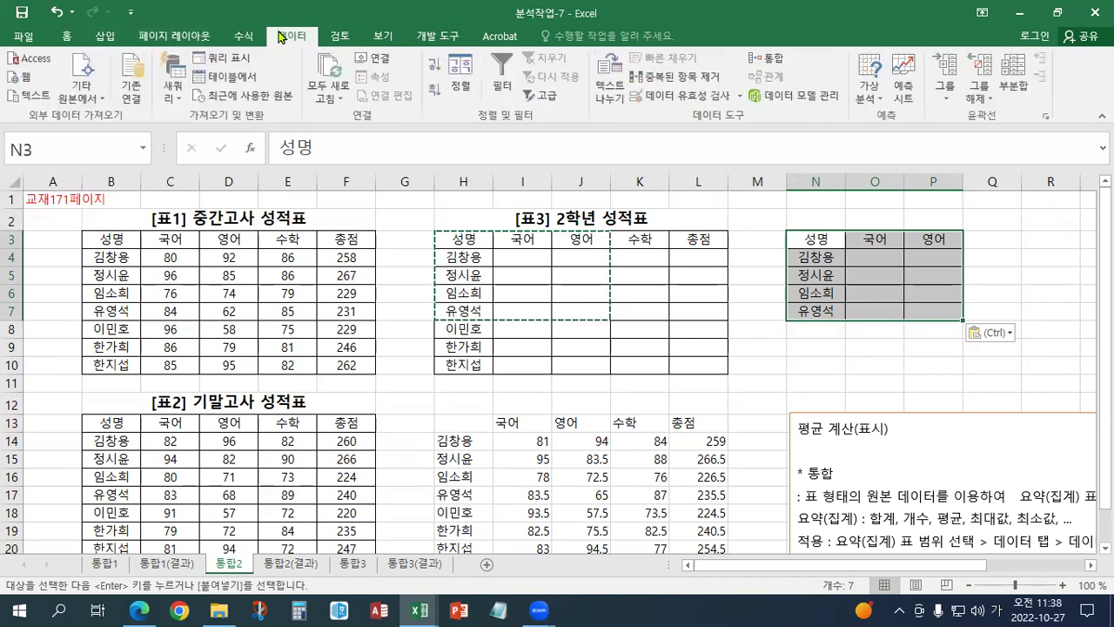
click(768, 61)
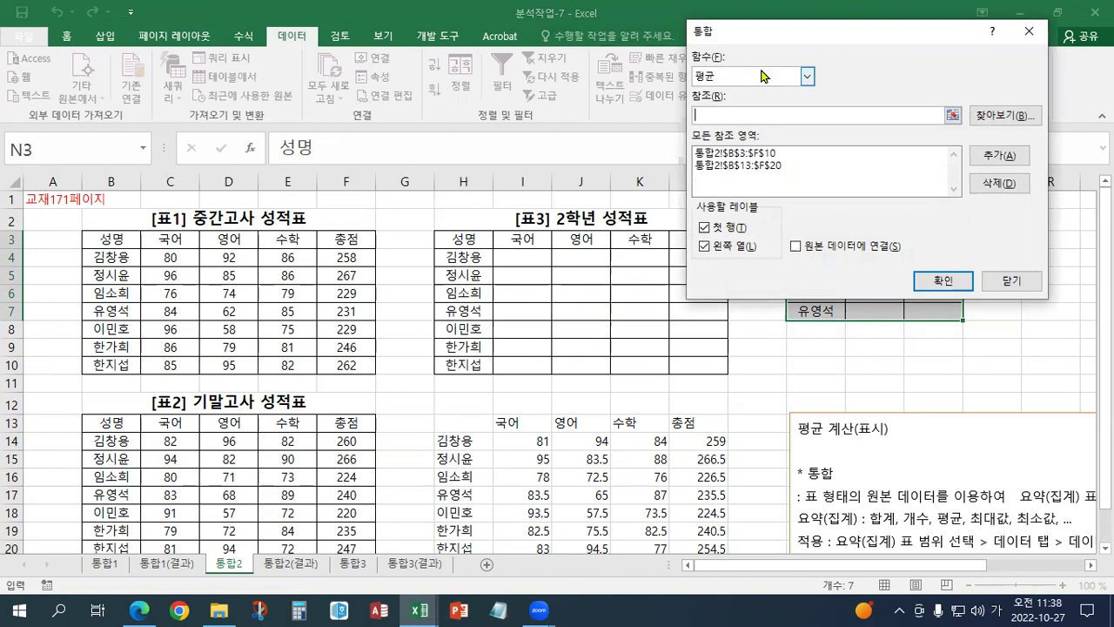
click(938, 284)
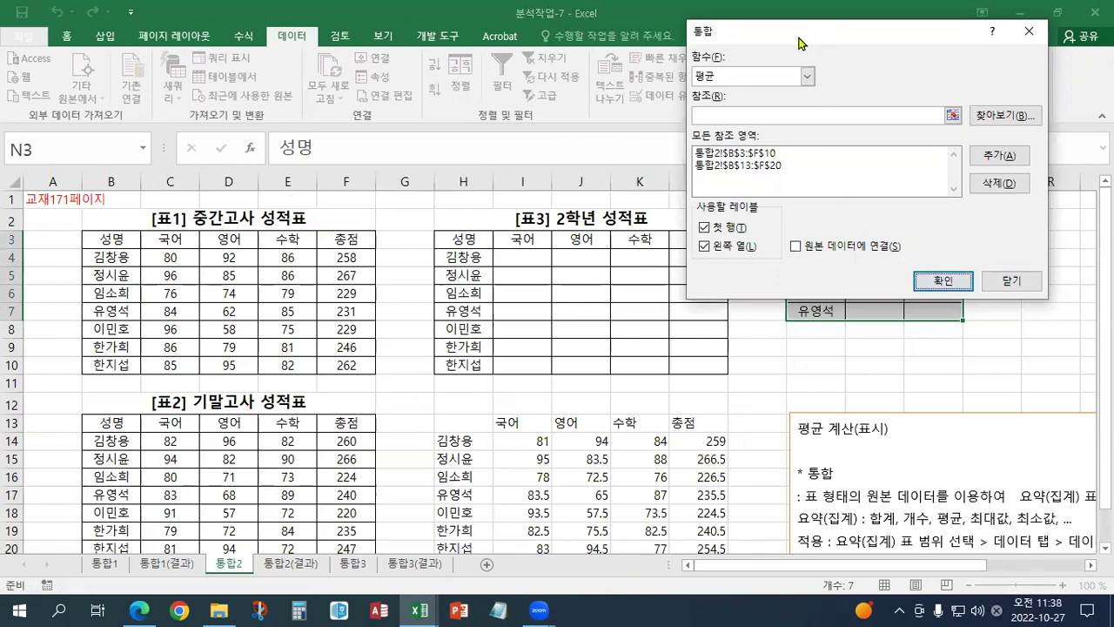
drag(799, 42, 449, 115)
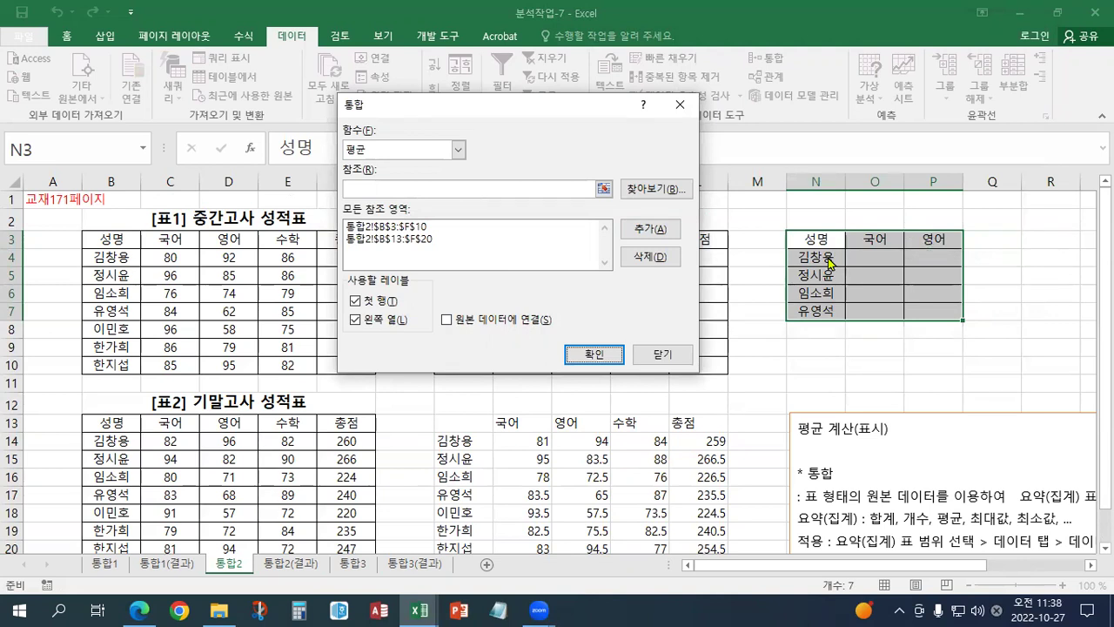
click(593, 354)
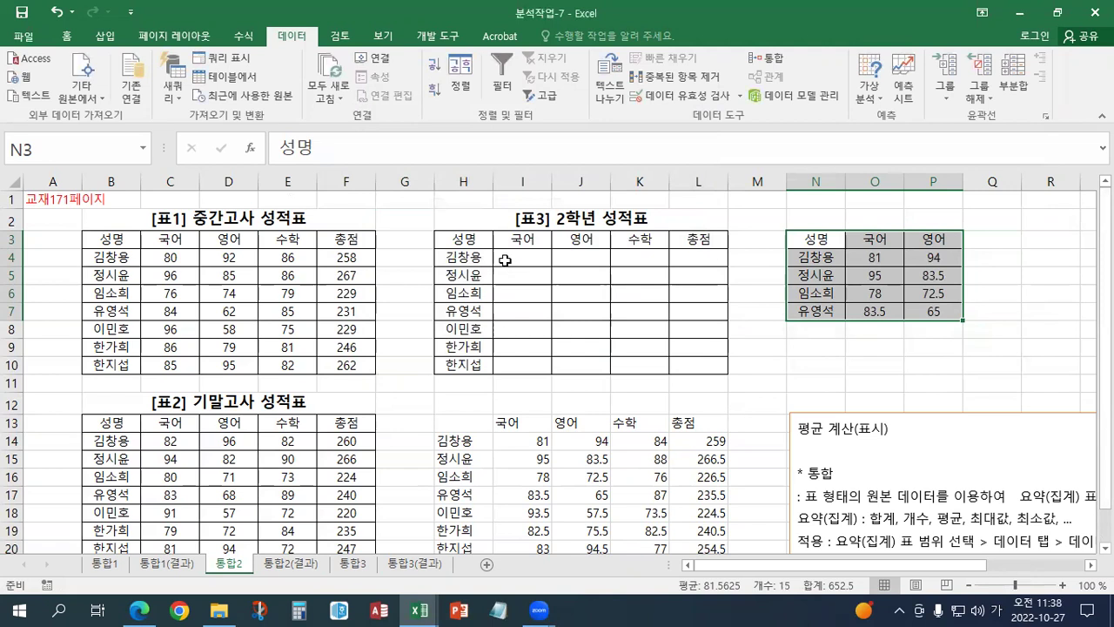
drag(474, 243, 699, 363)
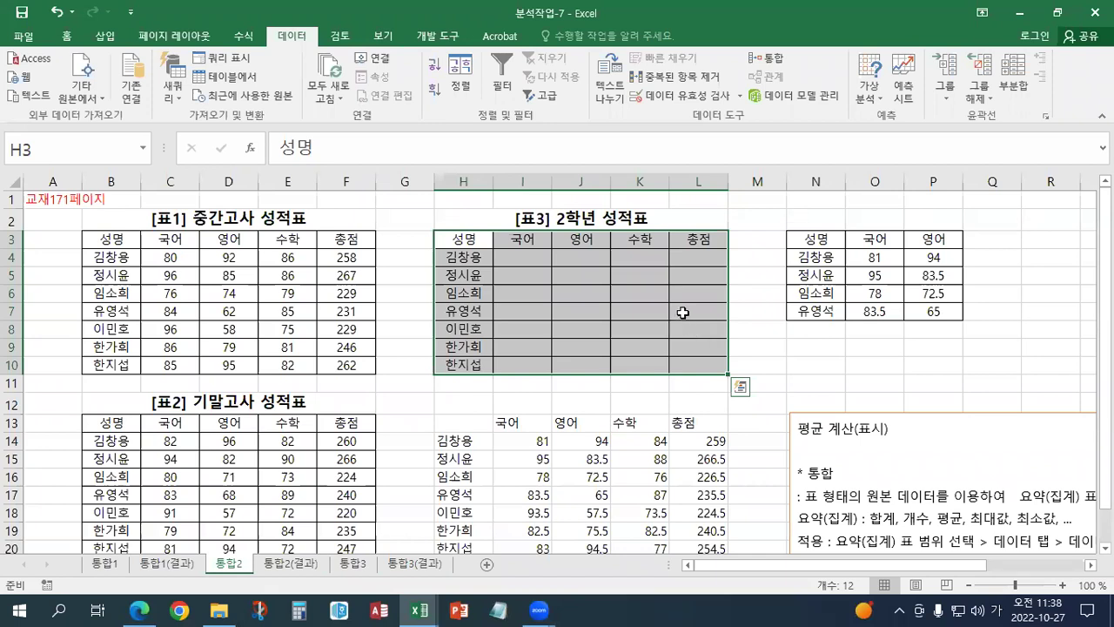
drag(486, 245, 700, 364)
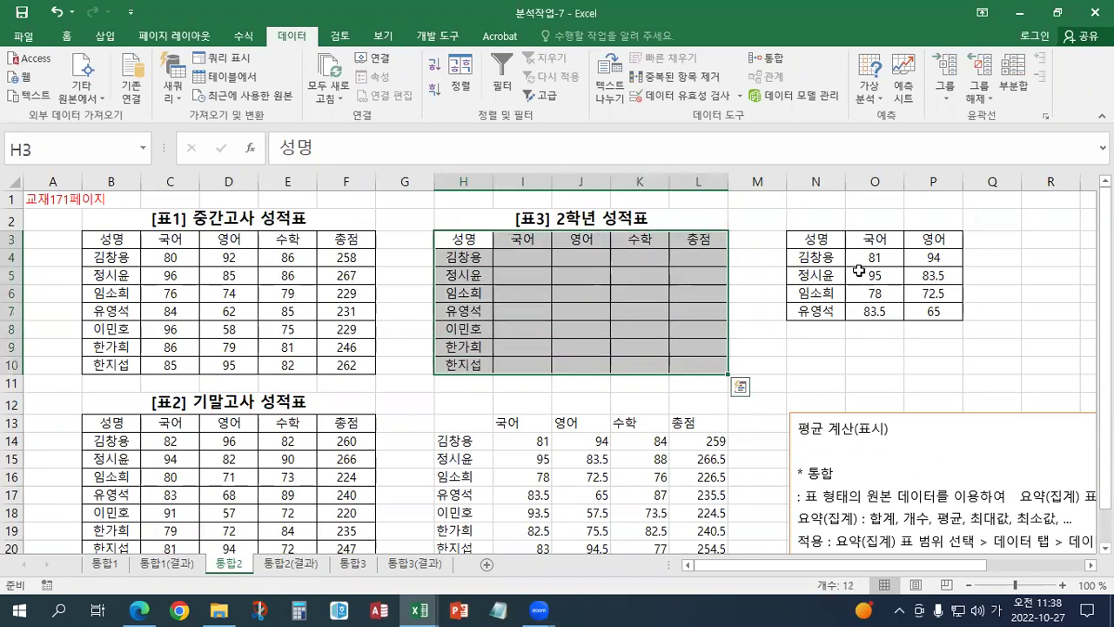
drag(810, 244, 899, 292)
click(849, 290)
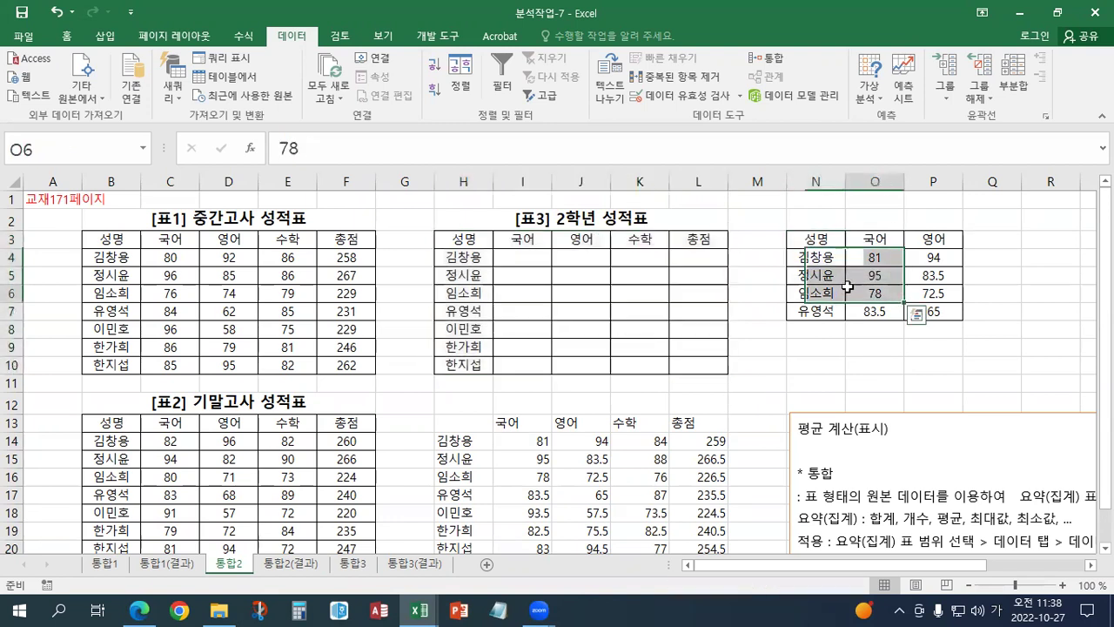
drag(871, 257, 918, 310)
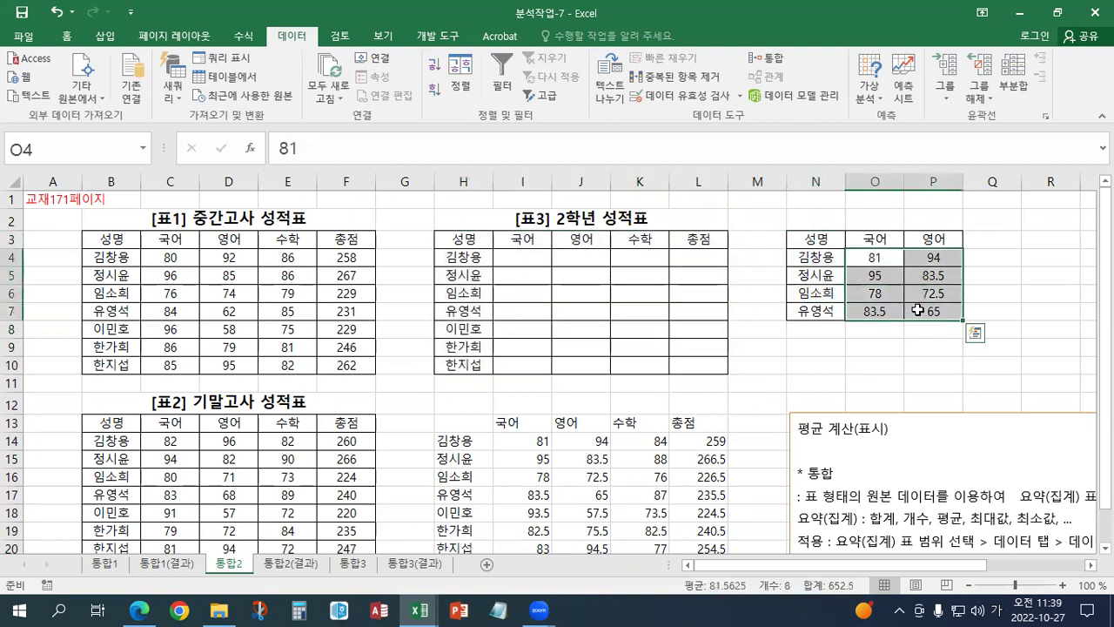
click(855, 291)
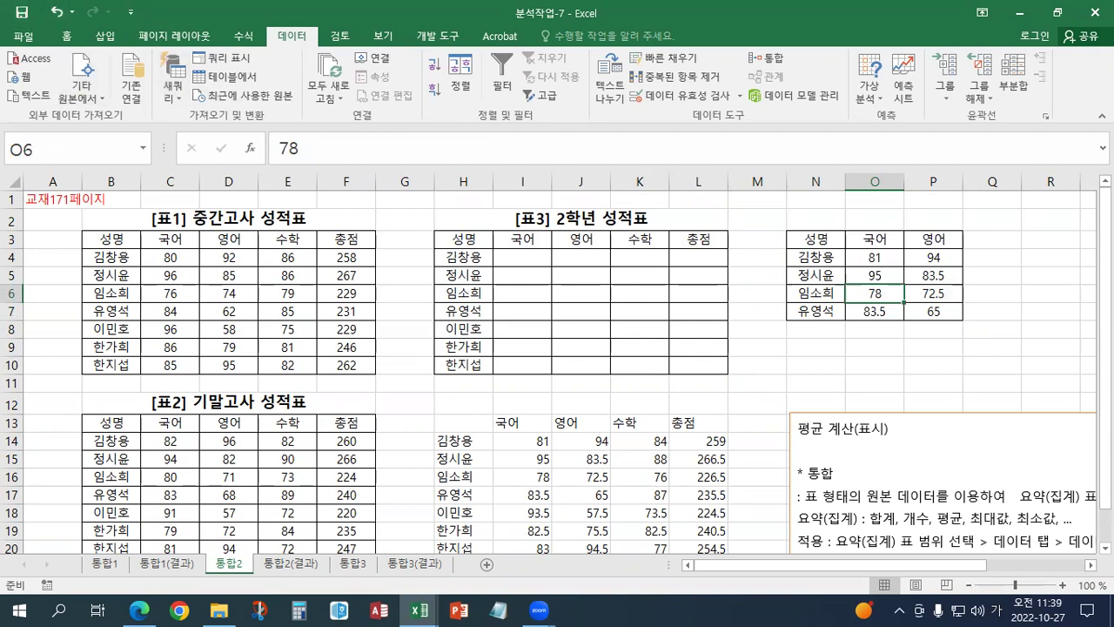
Open the workbook ★엑셀기능정리_컴활2급실기 from the 이론 folder.
click(21, 42)
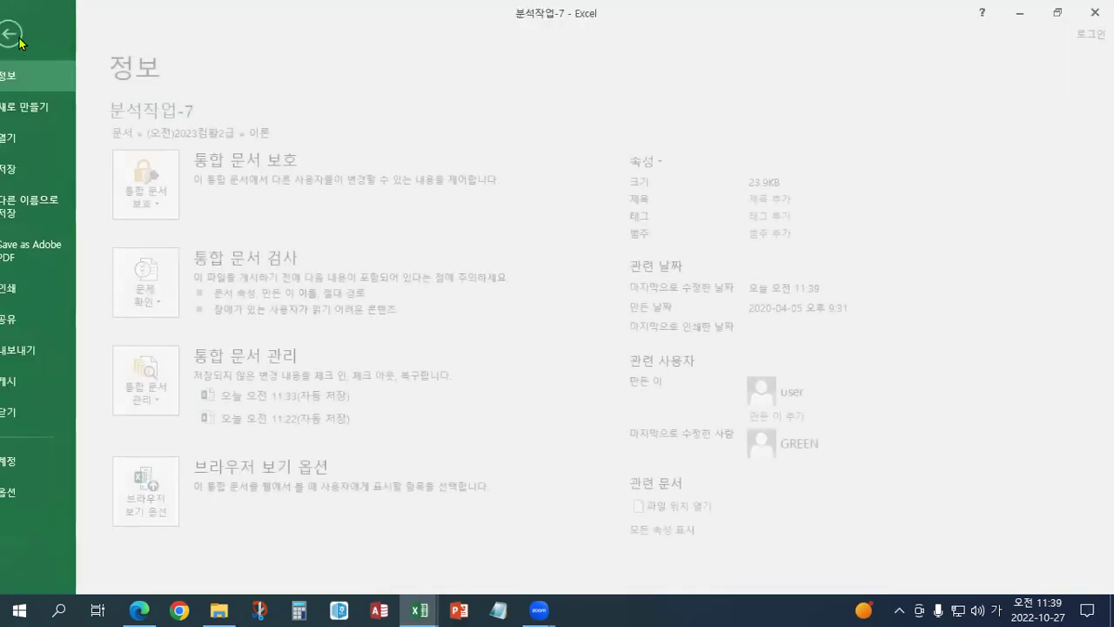
click(21, 42)
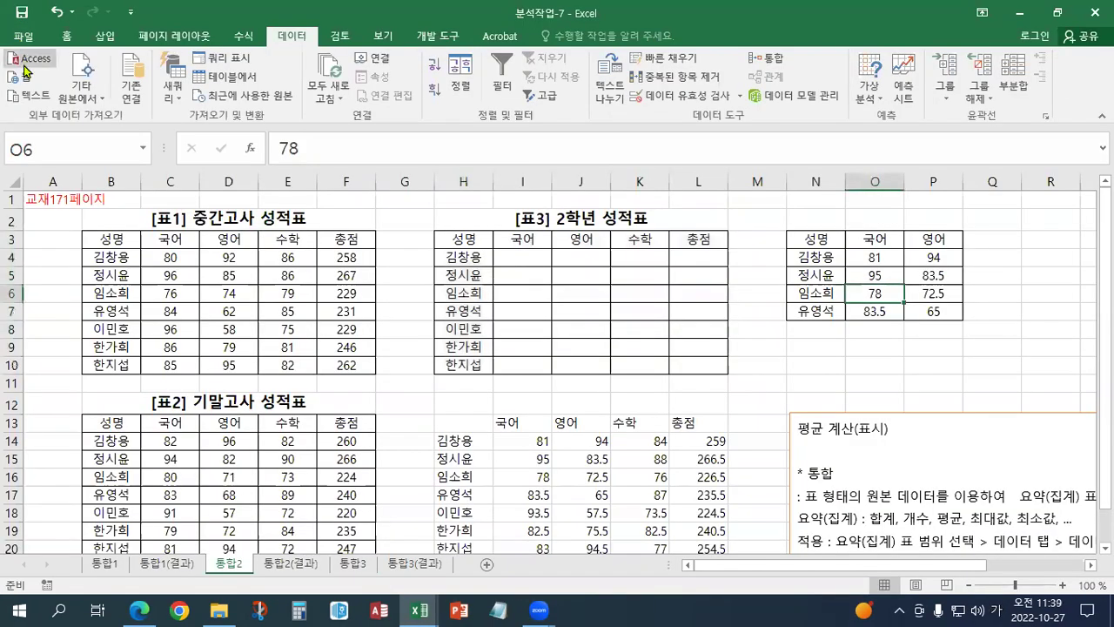
click(21, 41)
click(24, 138)
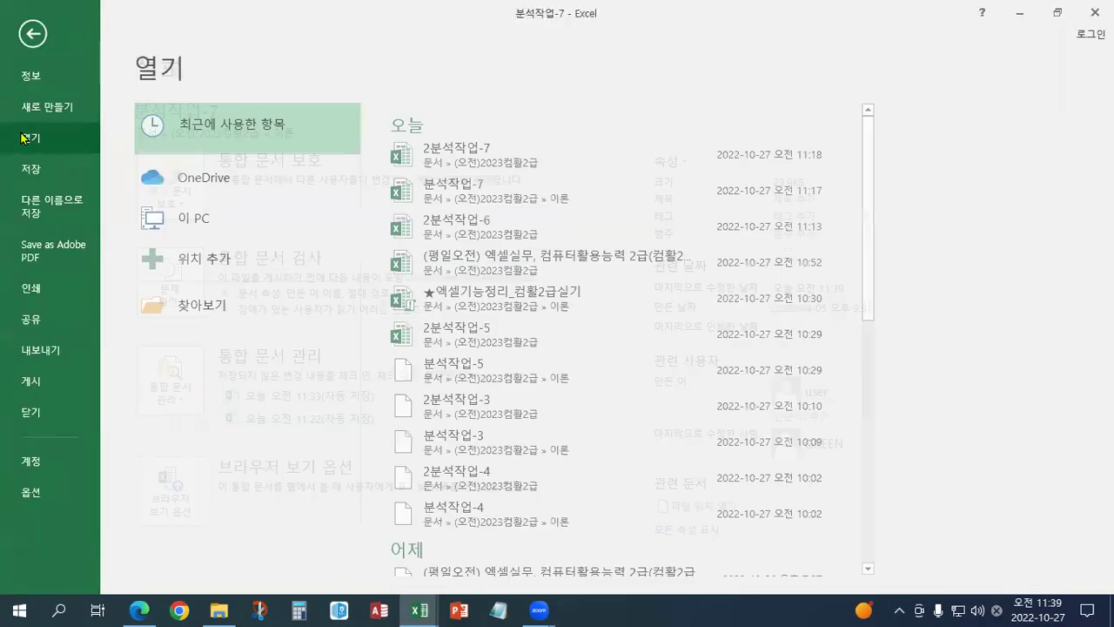
click(156, 295)
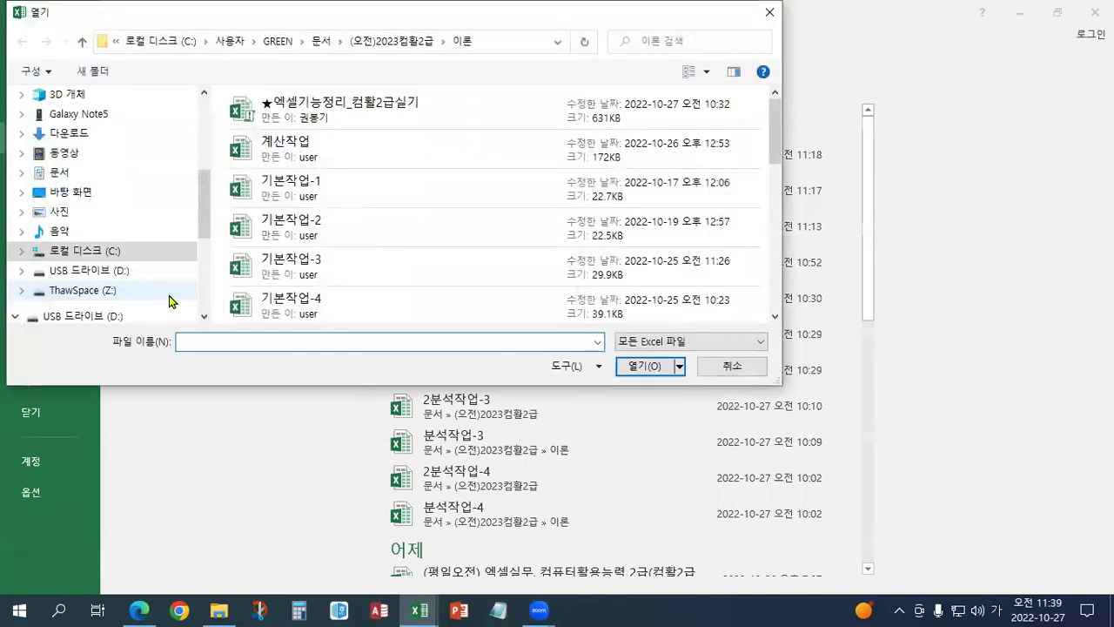
click(372, 119)
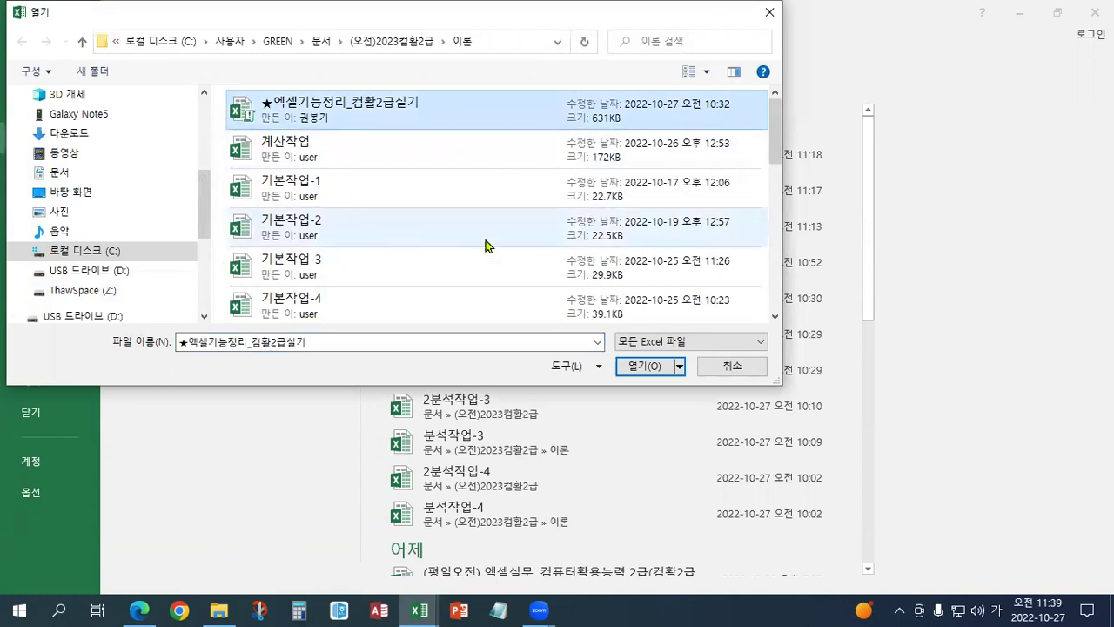
click(630, 367)
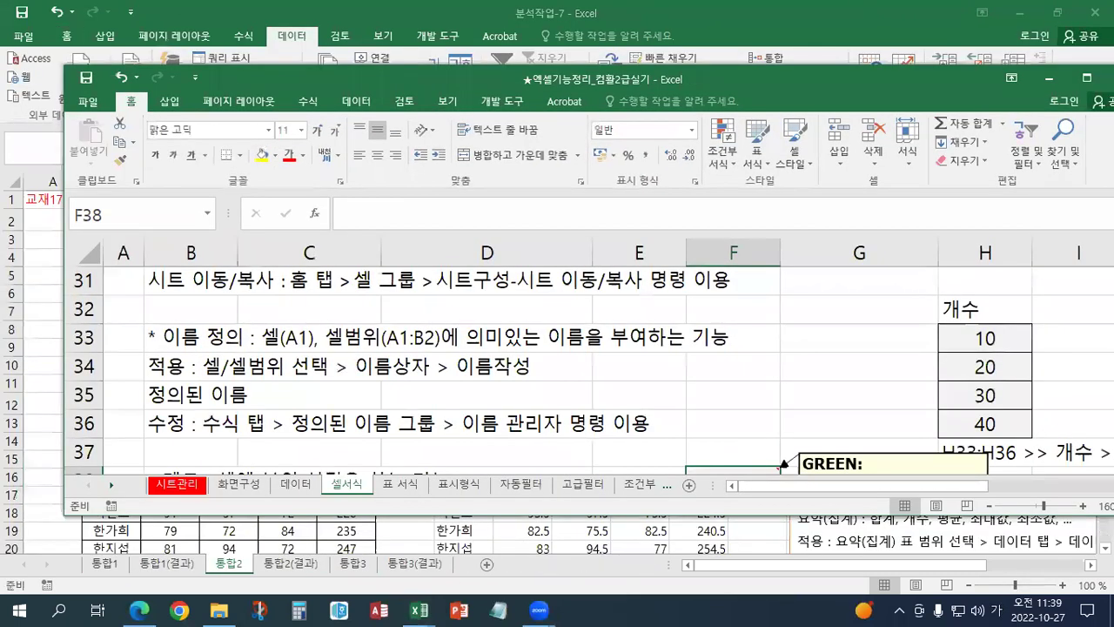
Show the 부분합 sheet of the ★엑셀기능정리_컴활2급실기 workbook and maximize its window.
drag(115, 487, 109, 485)
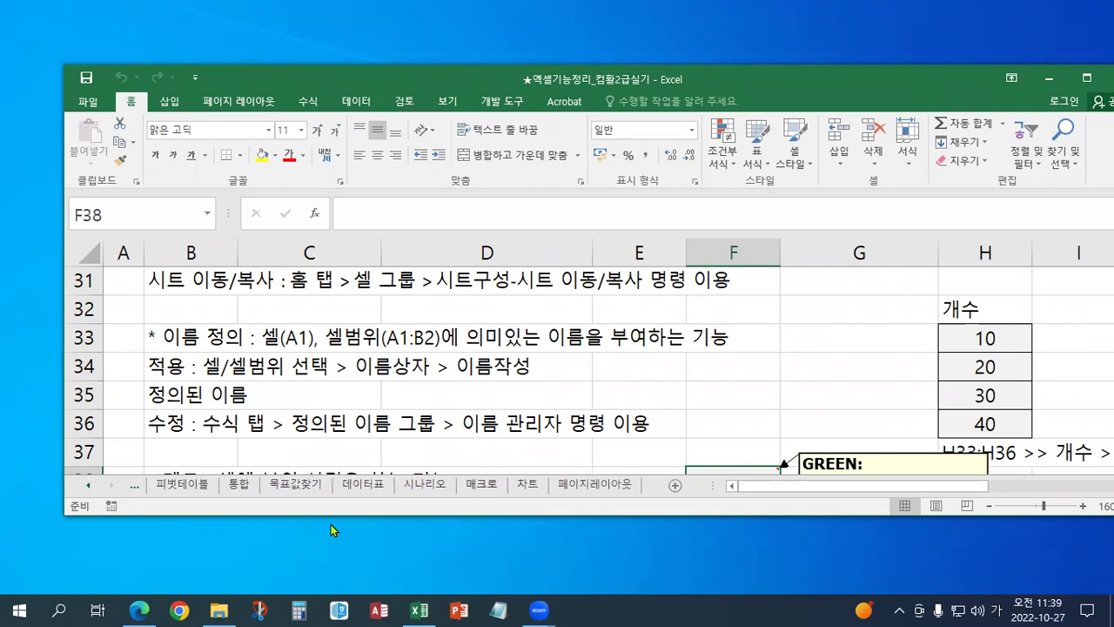
drag(87, 486, 88, 486)
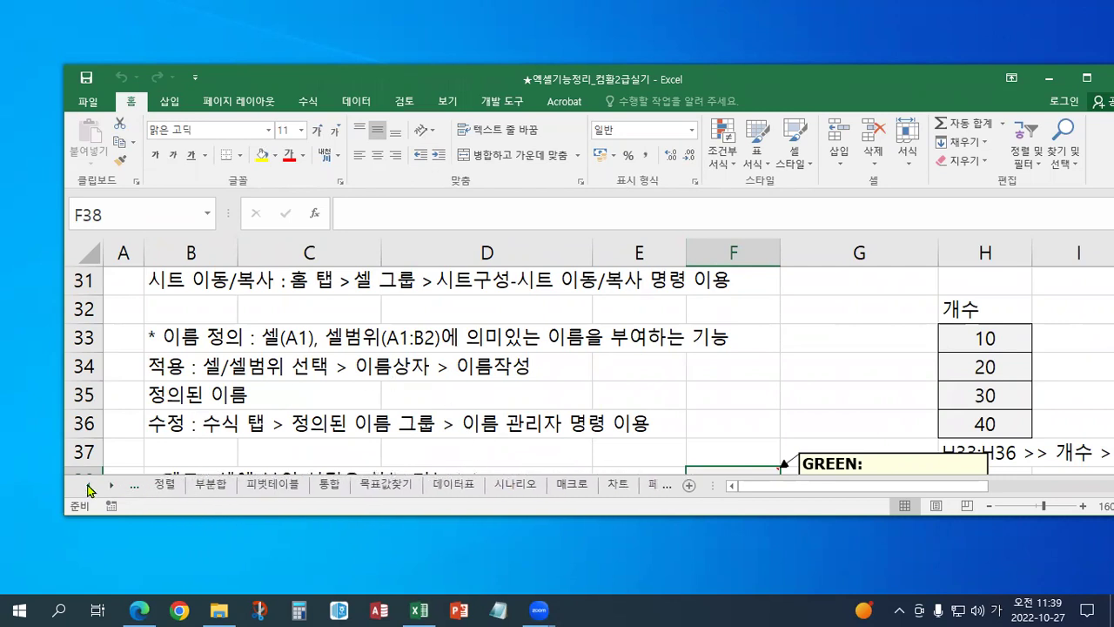
click(211, 490)
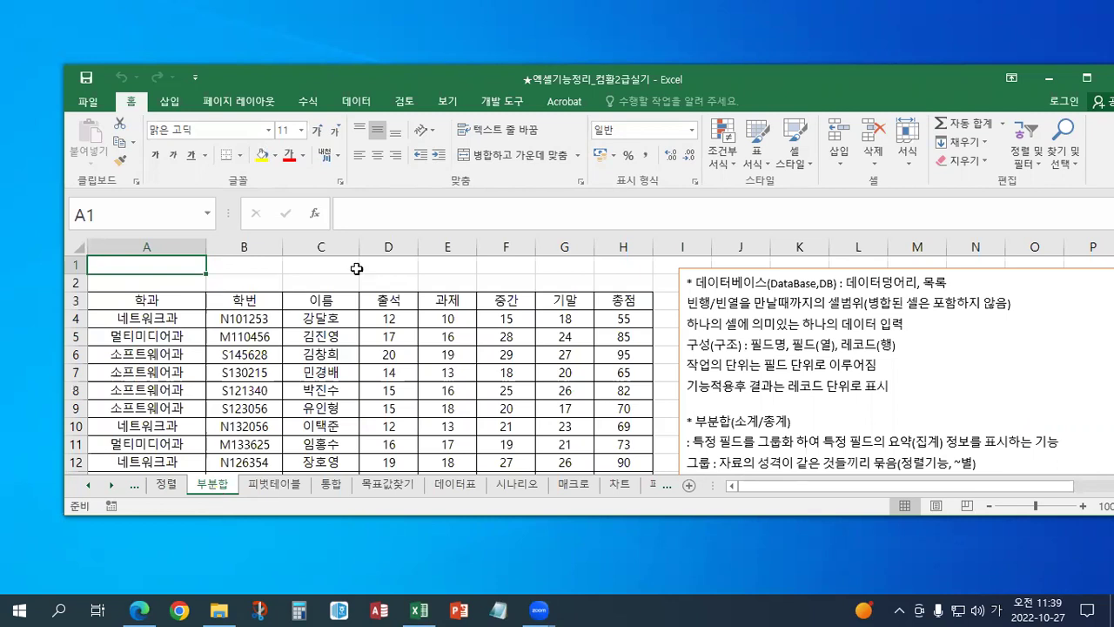
double_click(420, 83)
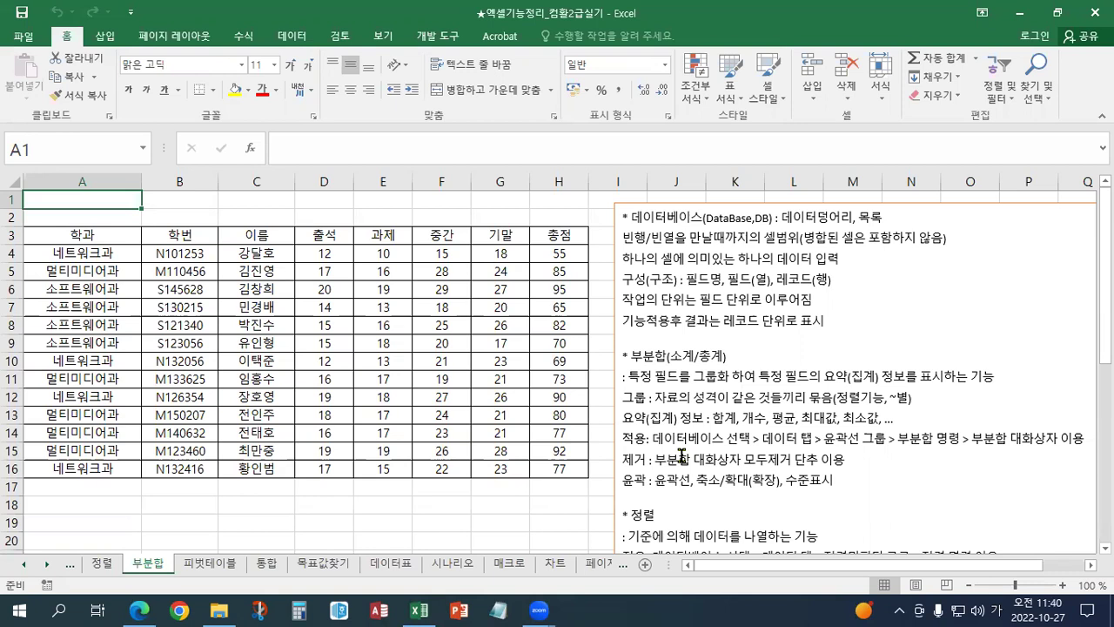
Enter 교재127페이지 in cell A1 of the 부분합 sheet and colour its text red.
text(교재)
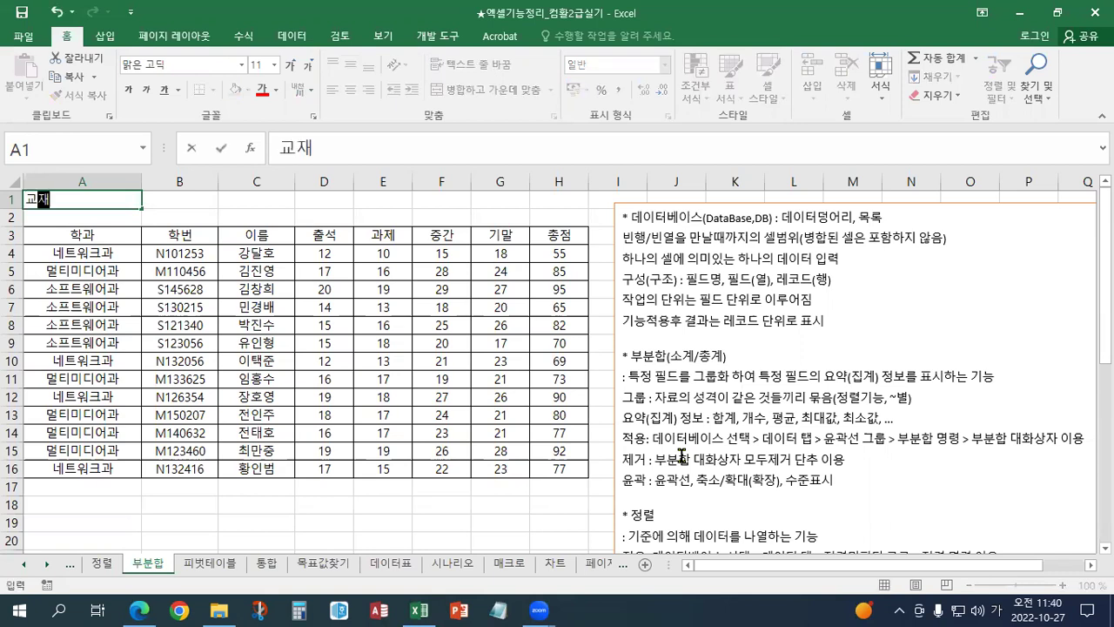
text(127페이지)
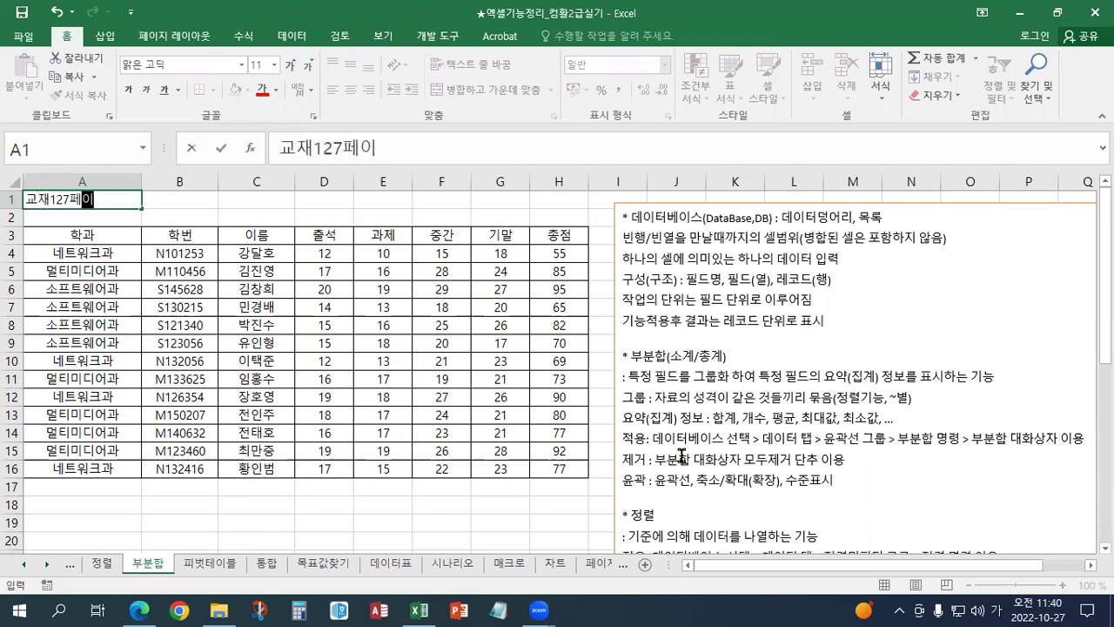
key(Return)
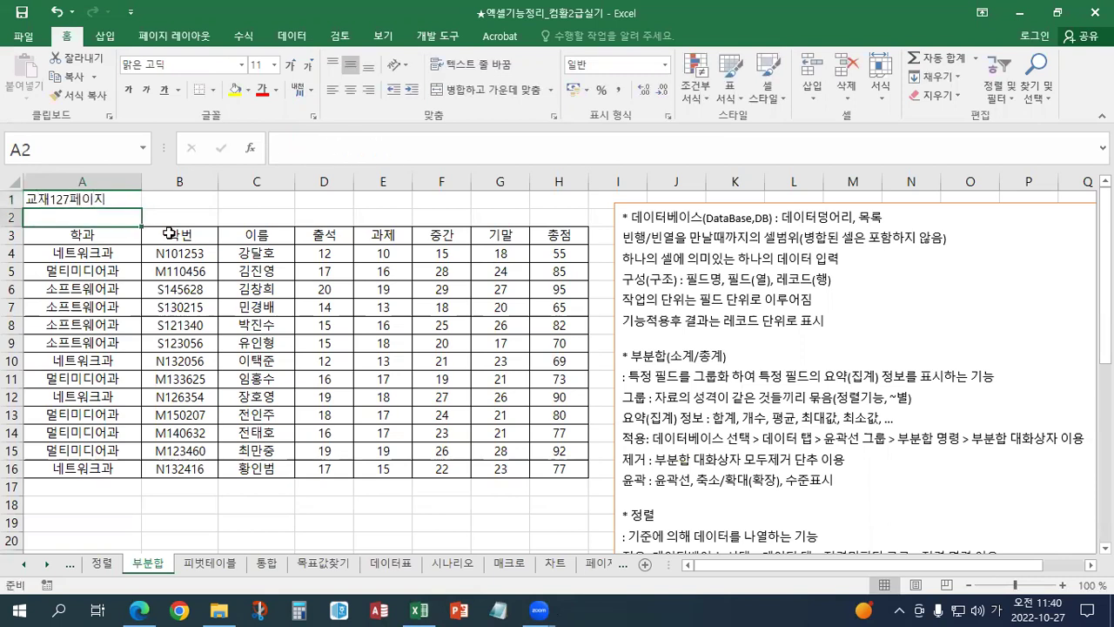
click(113, 201)
click(262, 93)
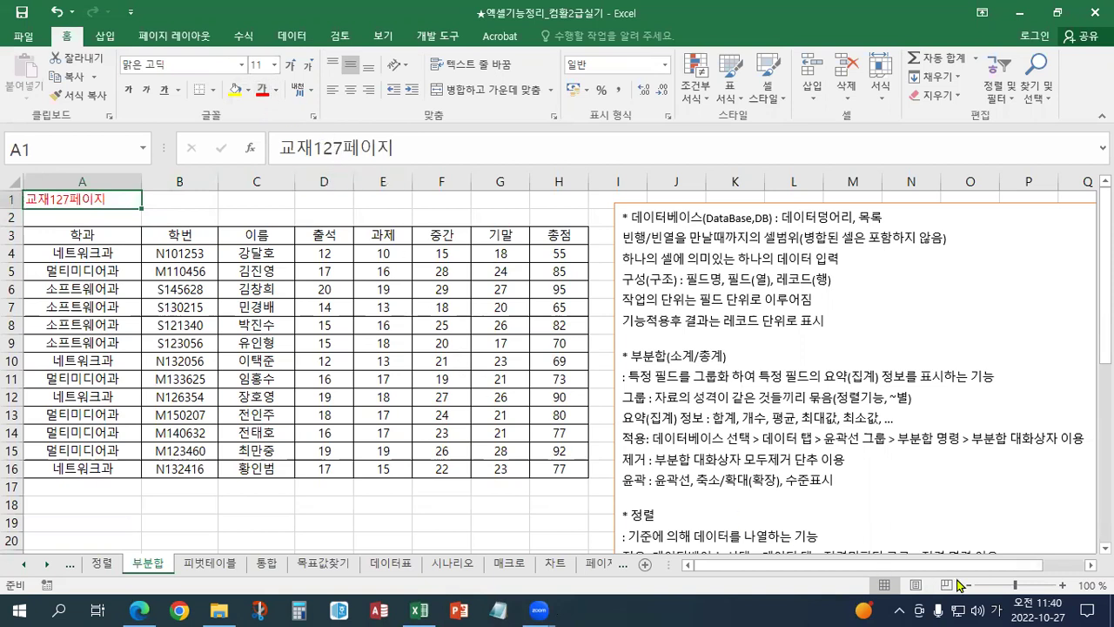
Examine the 부분합(소계/총계) notes in the text box beside the score table, including how subtotals are applied and removed.
click(1062, 585)
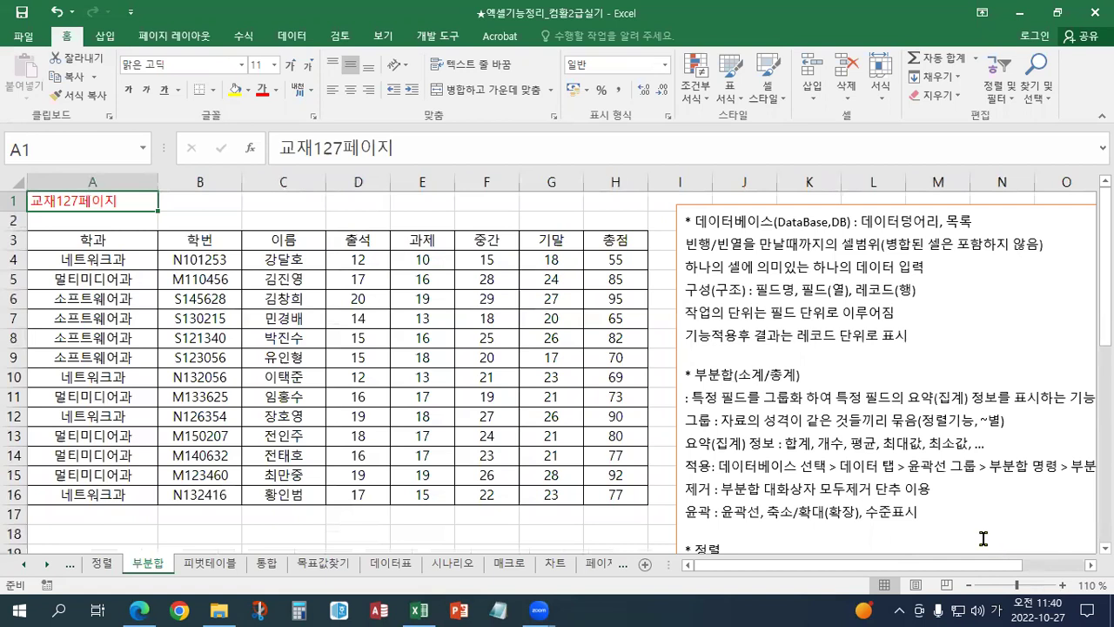
click(1063, 585)
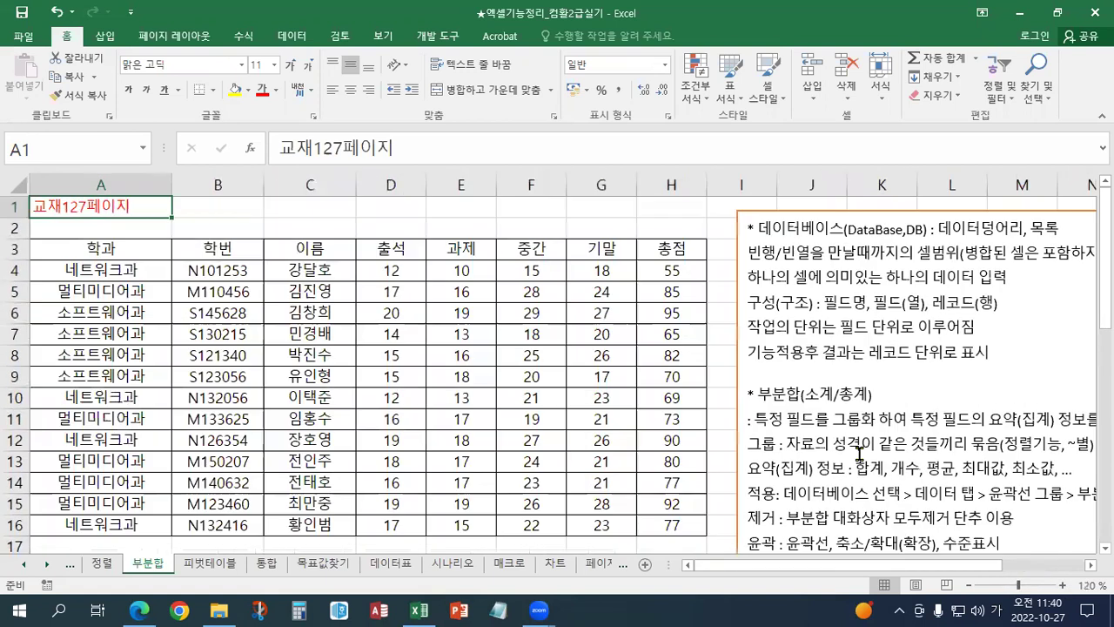
mouse_move(871, 396)
mouse_down()
mouse_move(816, 404)
mouse_move(831, 393)
mouse_move(808, 393)
mouse_up()
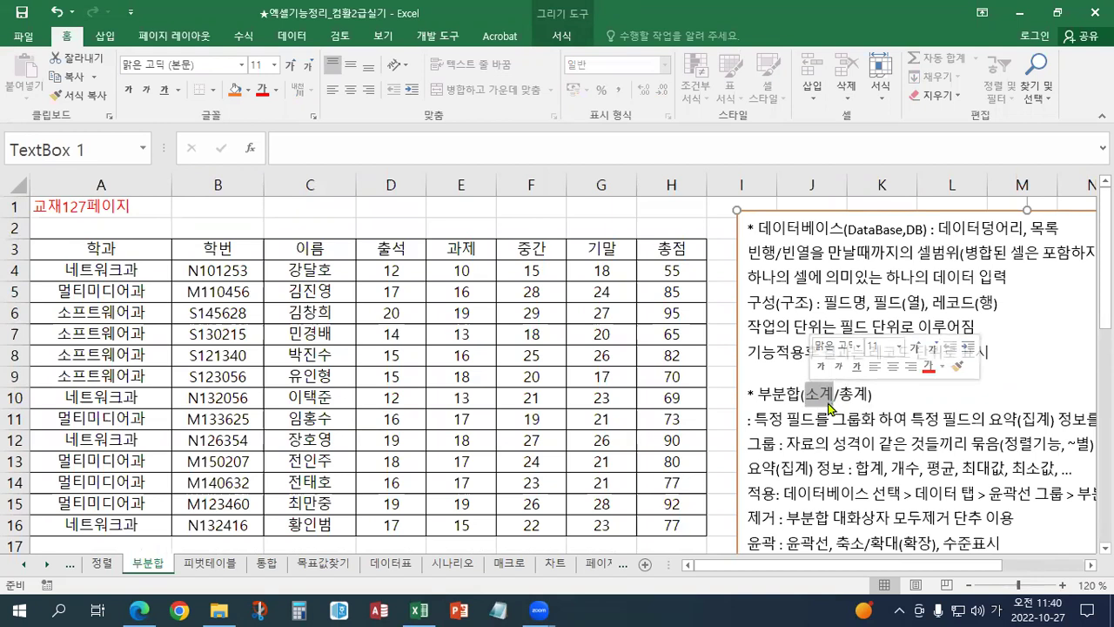
drag(760, 396, 795, 400)
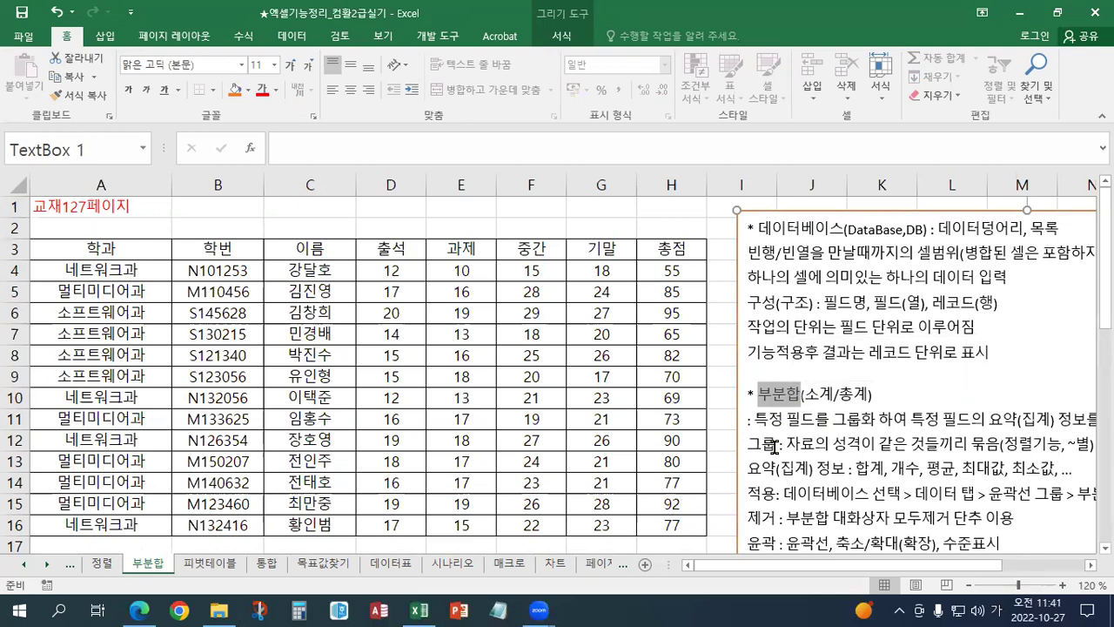
scroll(774, 447, down, 1)
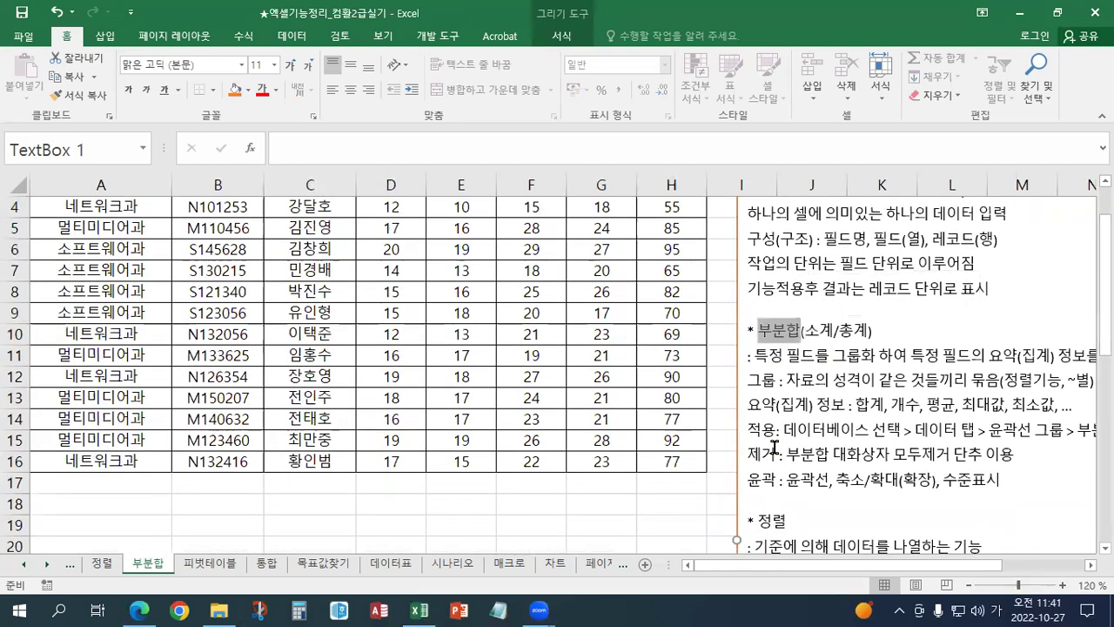
scroll(774, 446, up, 1)
scroll(774, 447, down, 1)
scroll(774, 447, down, 2)
scroll(774, 447, up, 1)
Make the word 데이터베이스 bold in the 적용 line of the 부분합 notes.
drag(786, 428, 868, 429)
key(ctrl+b)
click(788, 428)
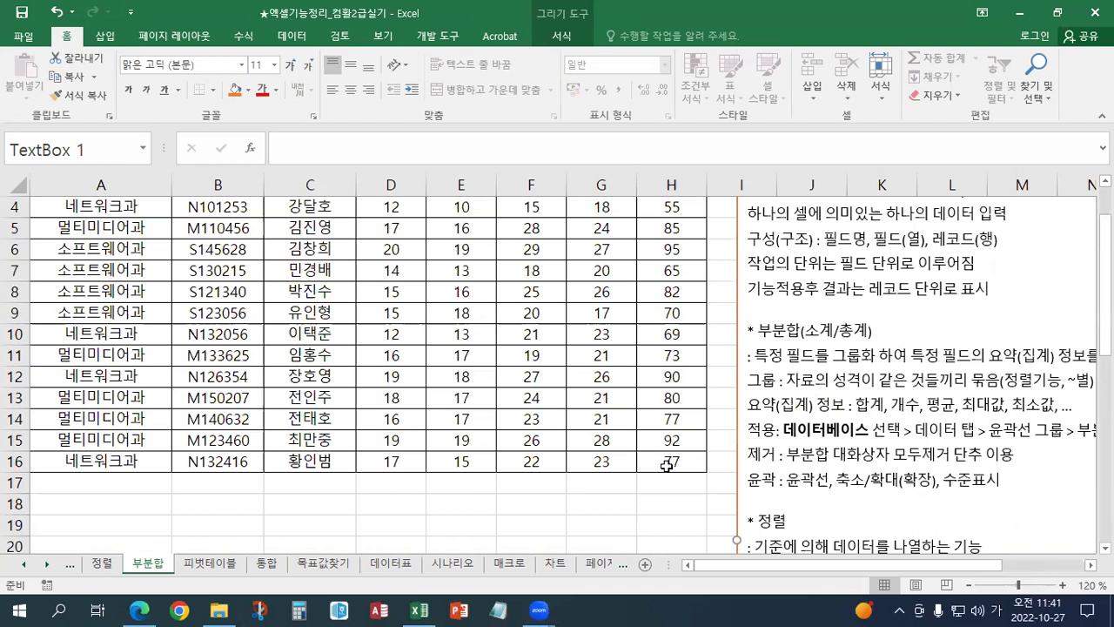
drag(679, 462, 35, 228)
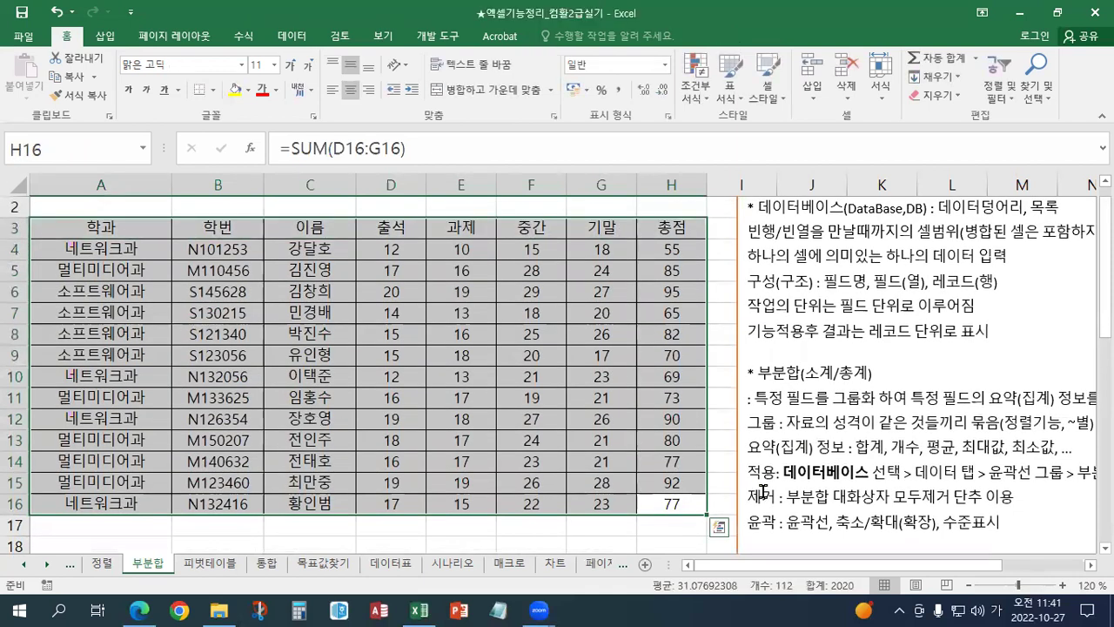
click(1092, 564)
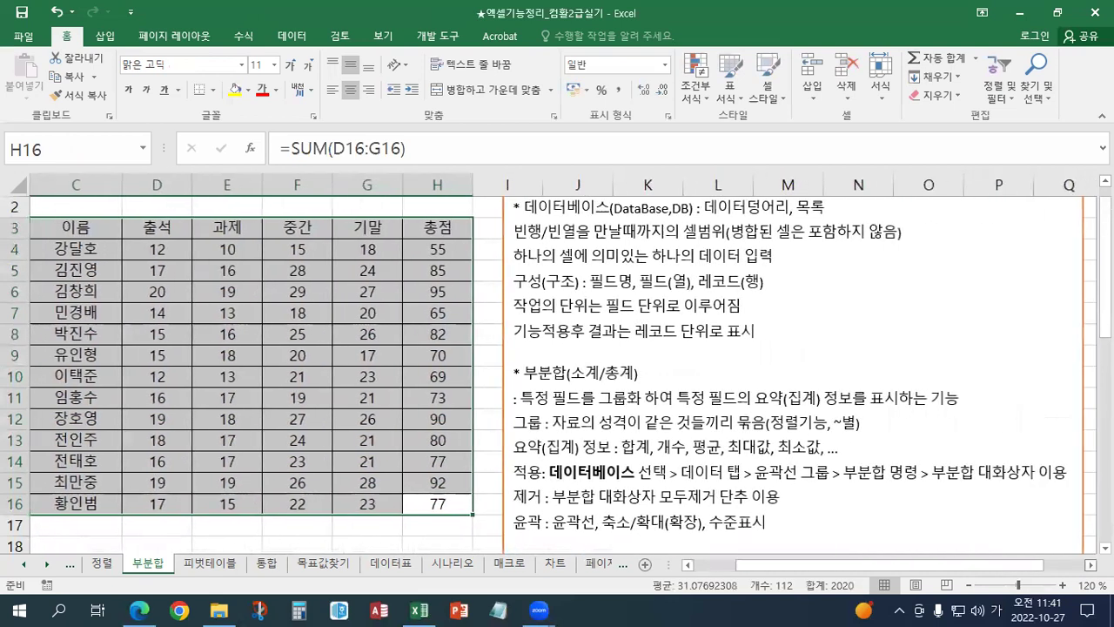
click(1092, 565)
click(346, 418)
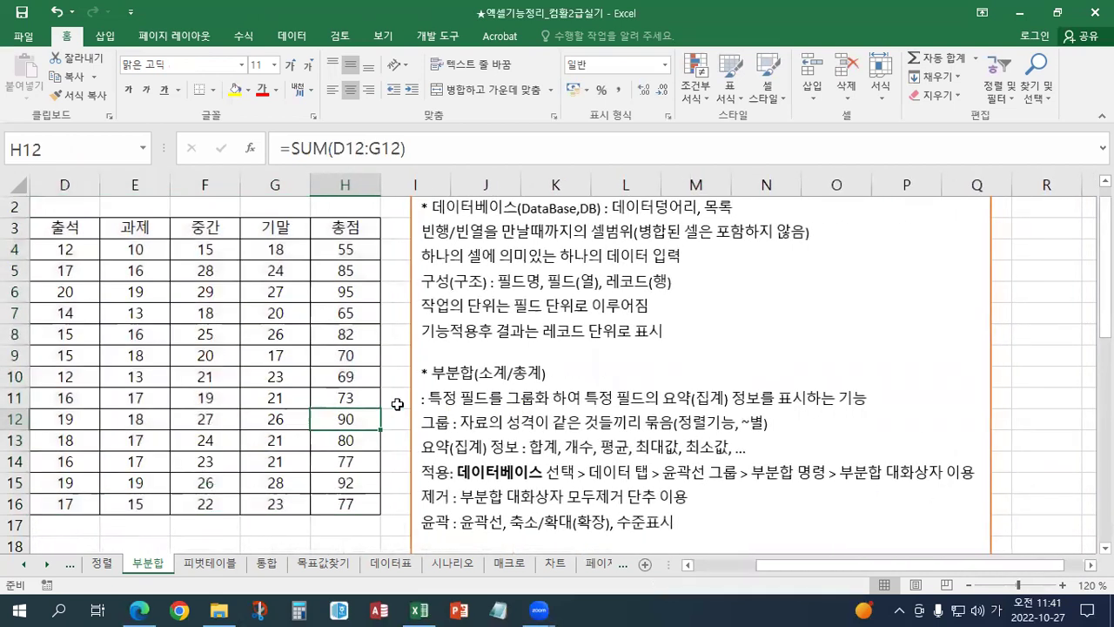
Examine the 부분합 notes on grouping a field, including the 정렬기능 and ~별 hints, against the 학과 column of the score table.
drag(429, 399, 578, 407)
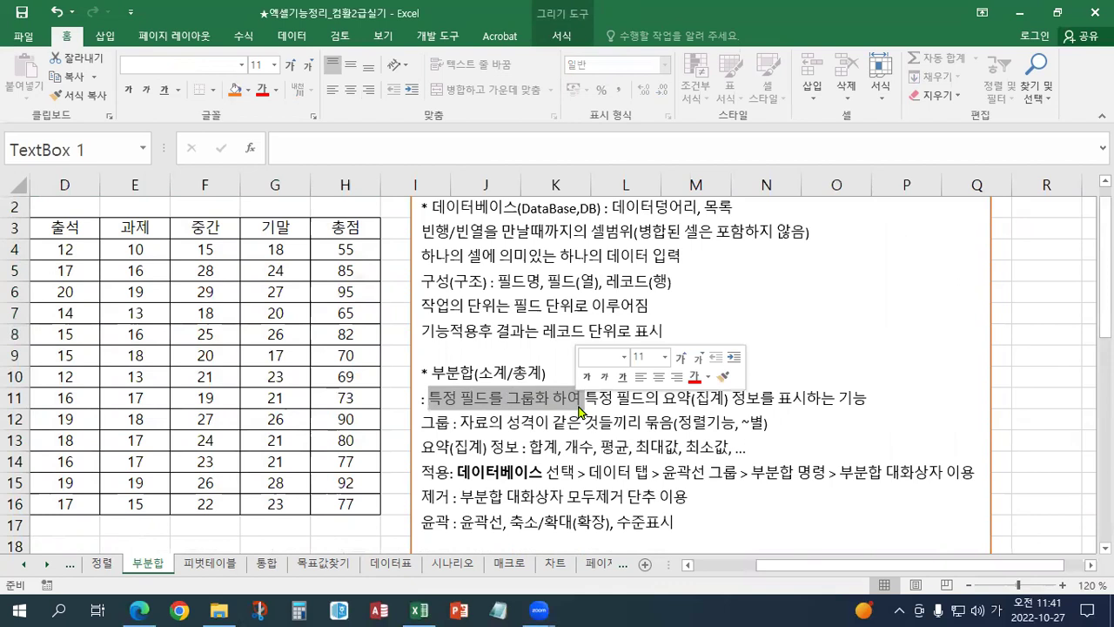
click(465, 423)
drag(465, 424, 660, 427)
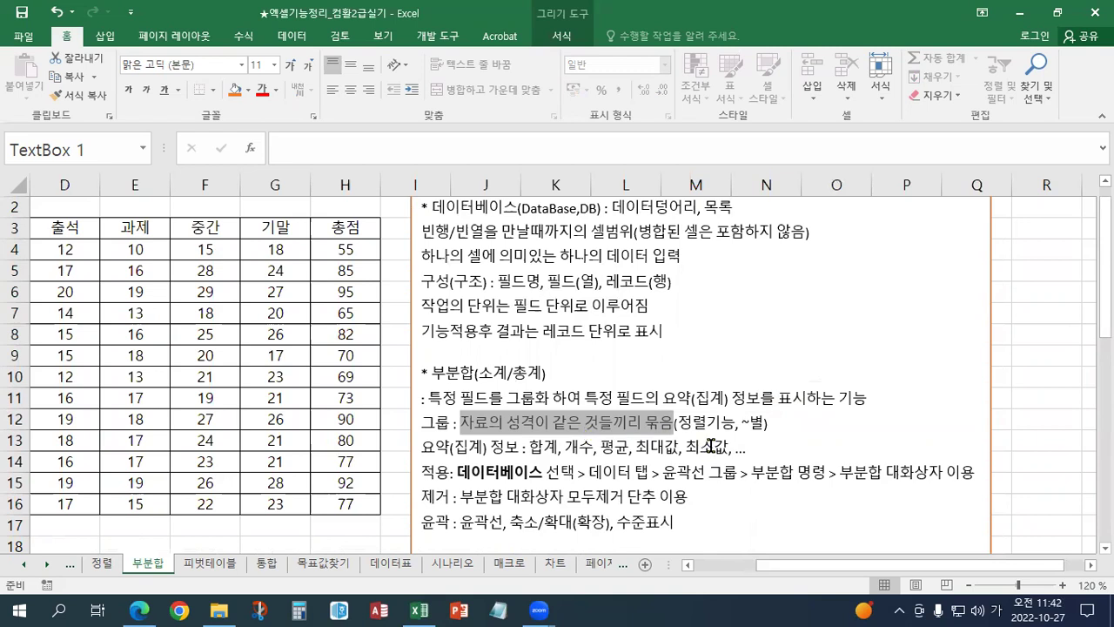
drag(689, 424, 719, 425)
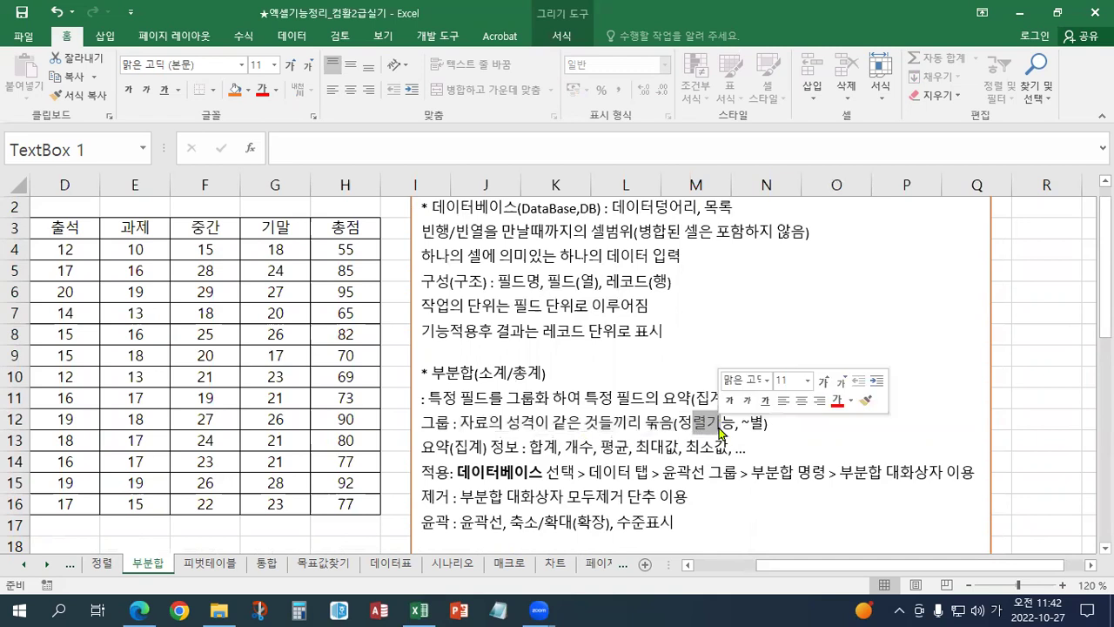
drag(855, 572, 785, 572)
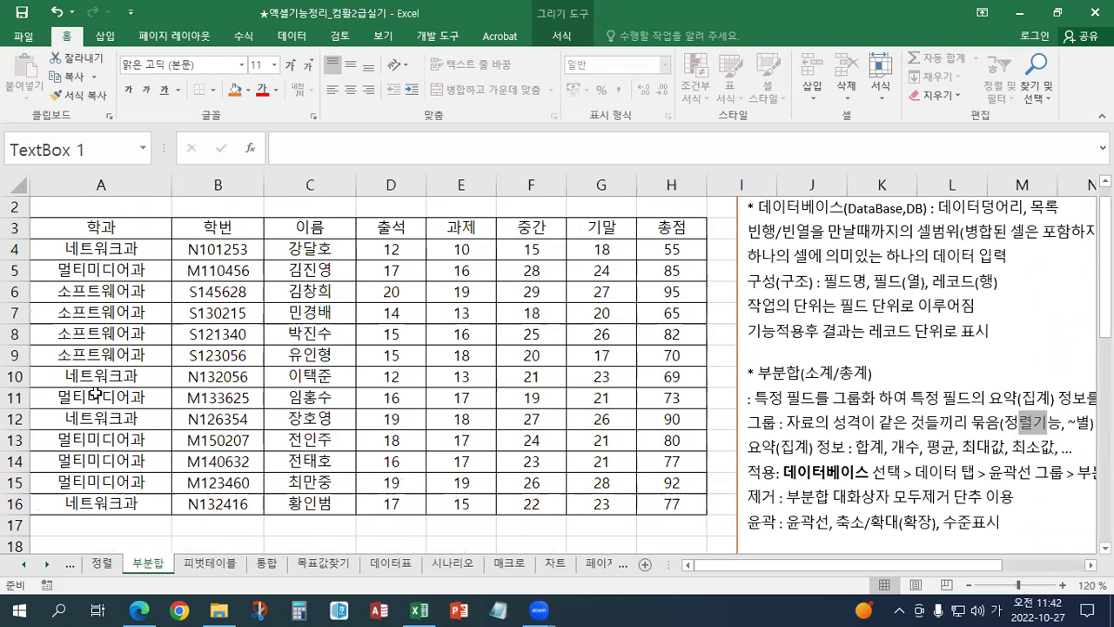
drag(771, 566, 827, 558)
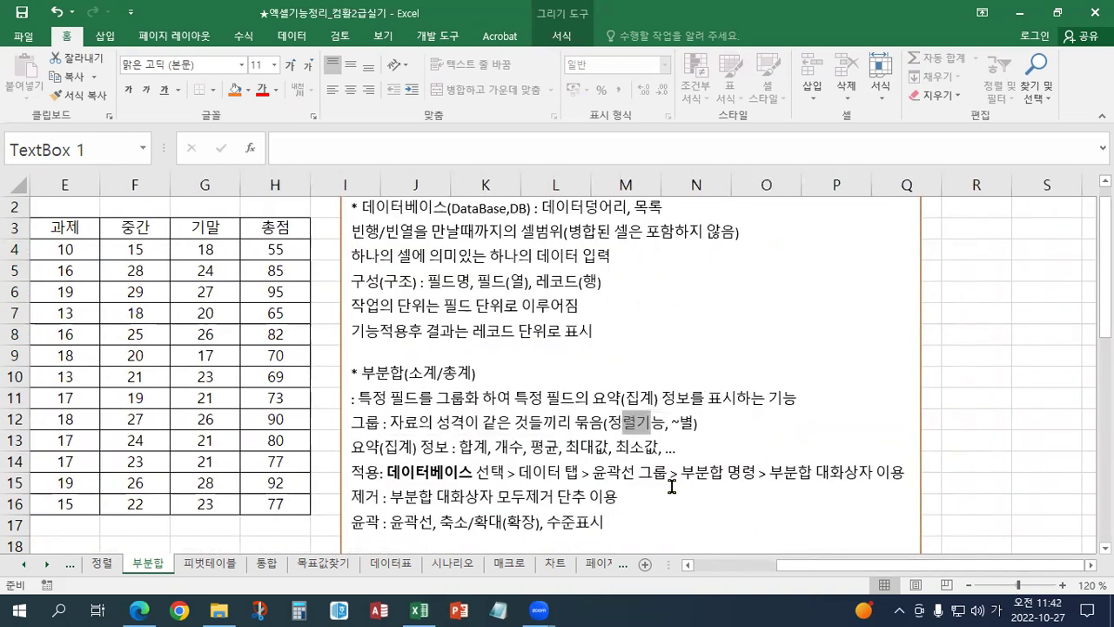
drag(676, 424, 690, 426)
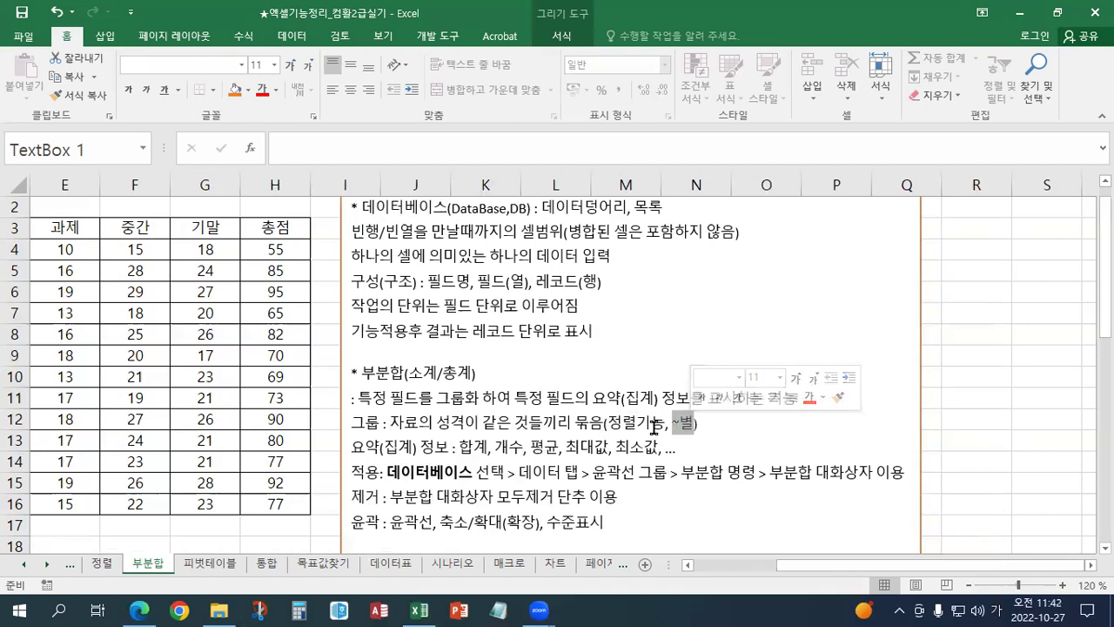
click(616, 425)
click(608, 426)
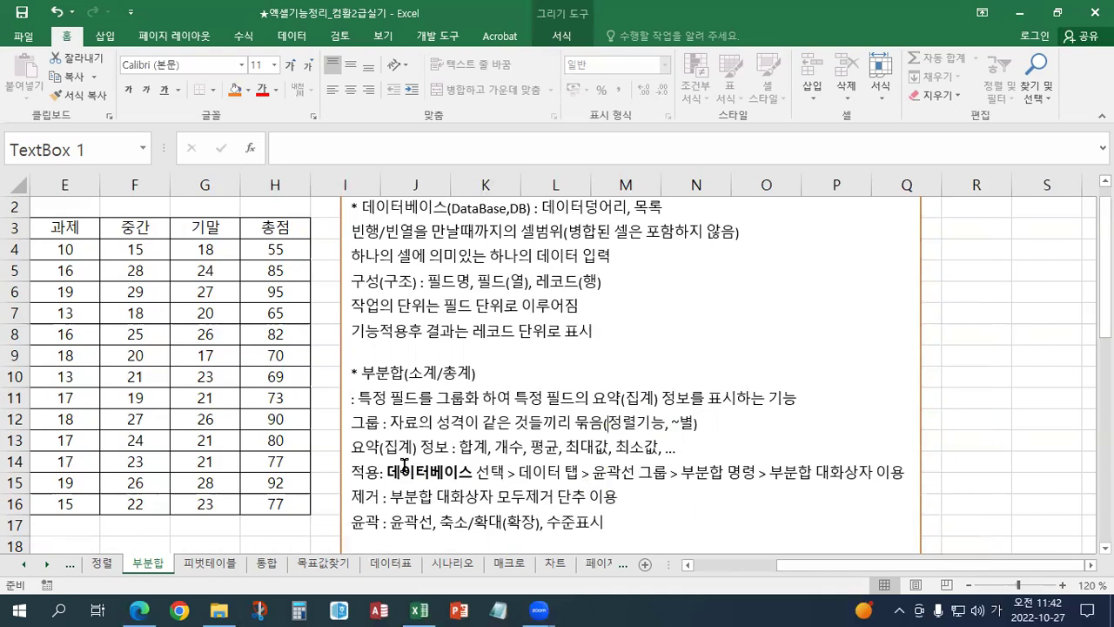
Examine the 요약(집계) 정보 functions in the notes and locate the 부분합 command for the selected score table A3:H16.
drag(355, 451, 451, 454)
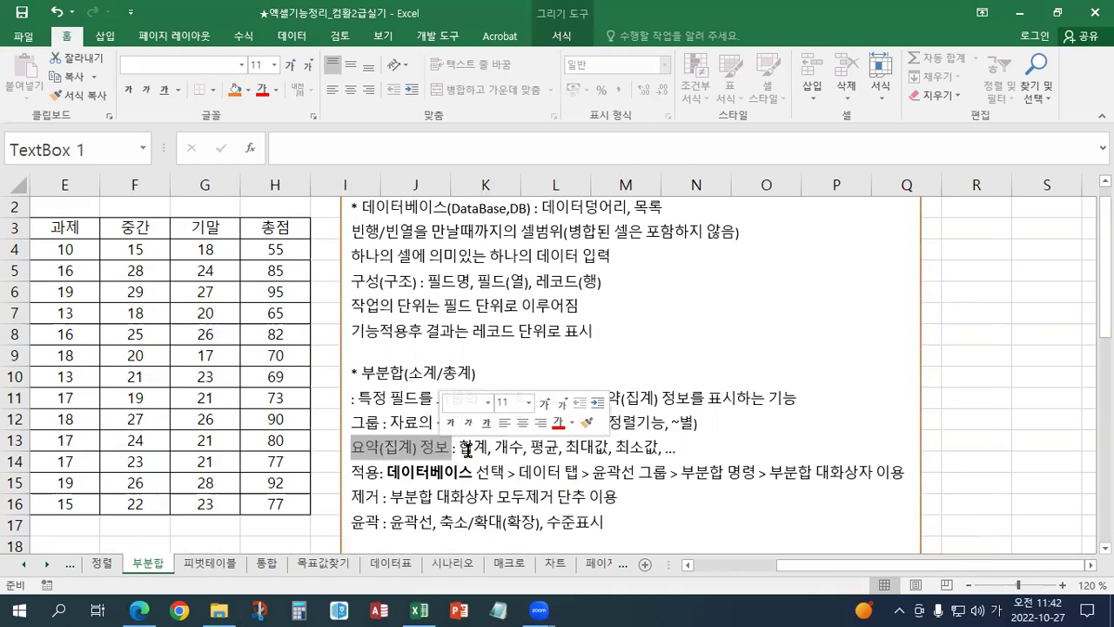
click(467, 450)
click(666, 448)
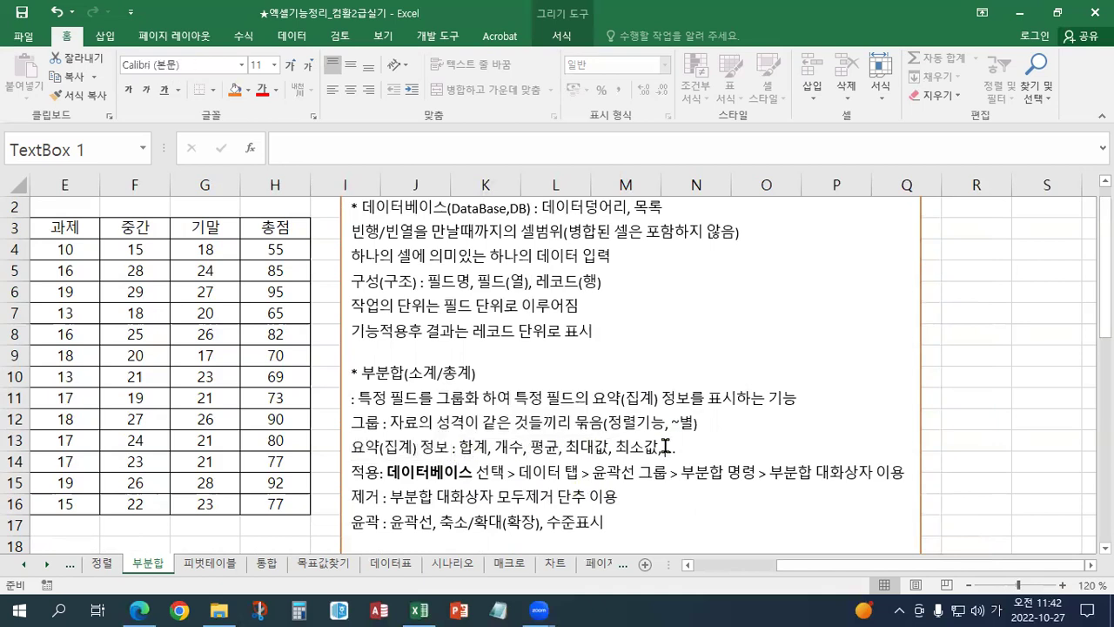
drag(460, 449, 649, 457)
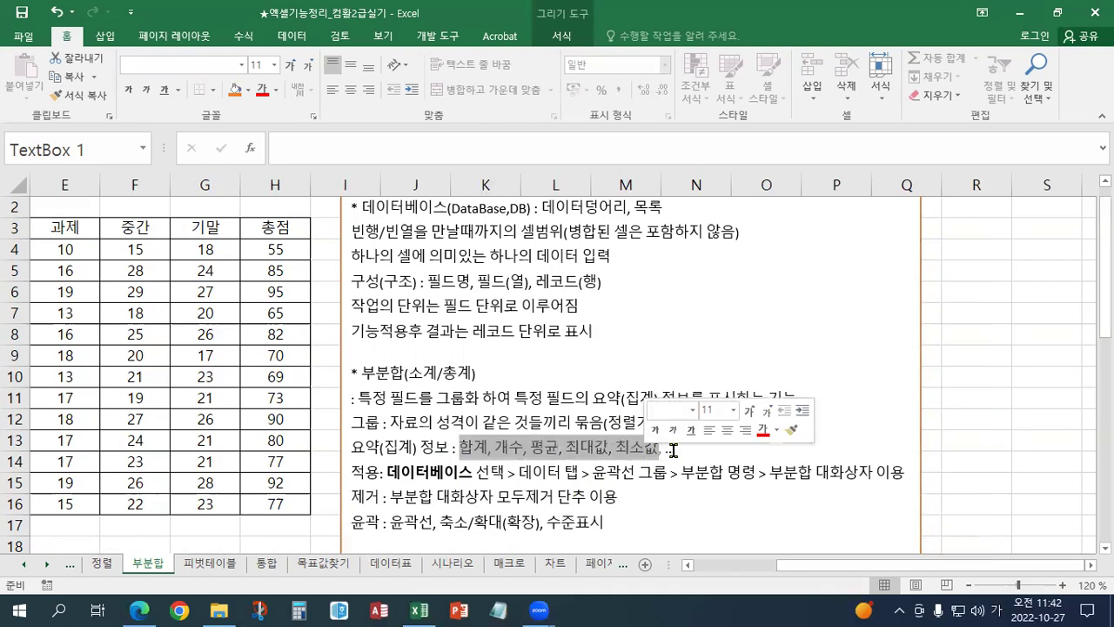
click(672, 450)
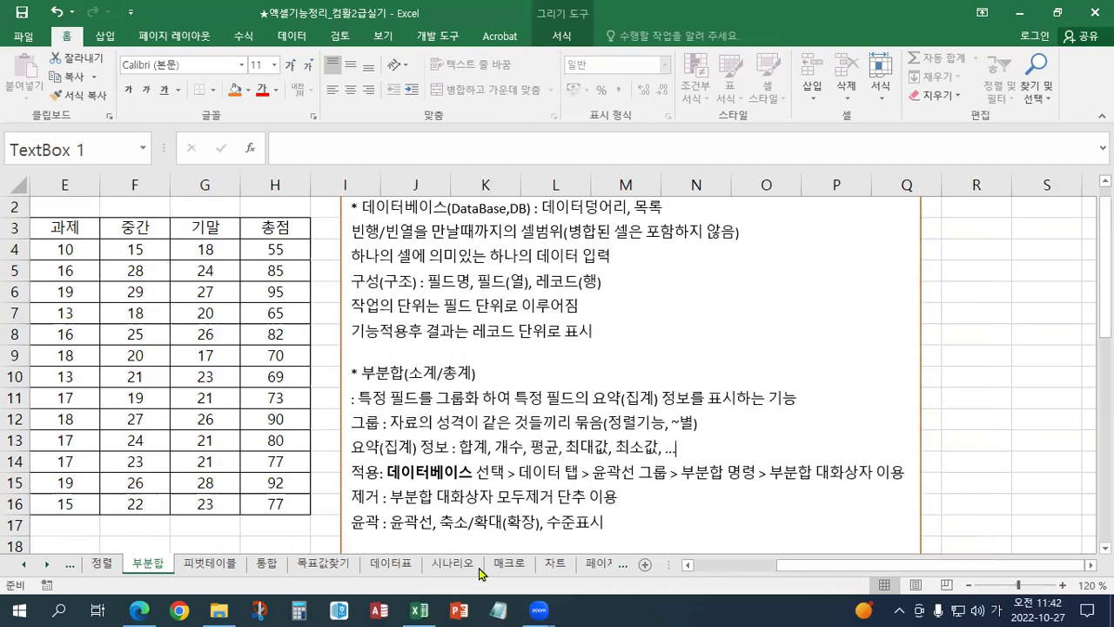
drag(293, 503, 15, 226)
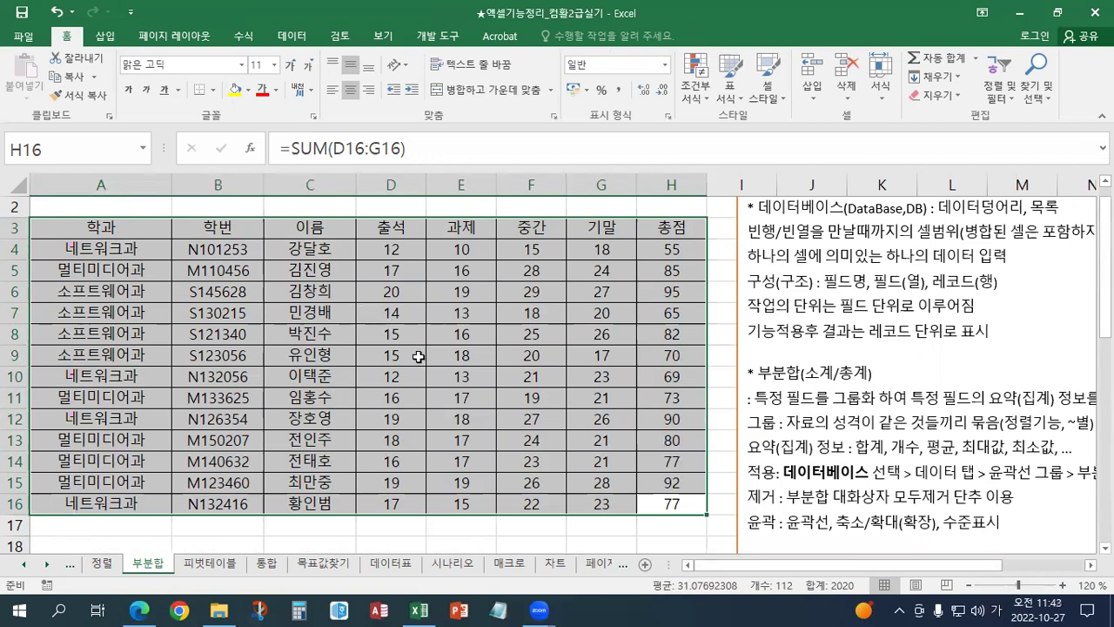
click(298, 38)
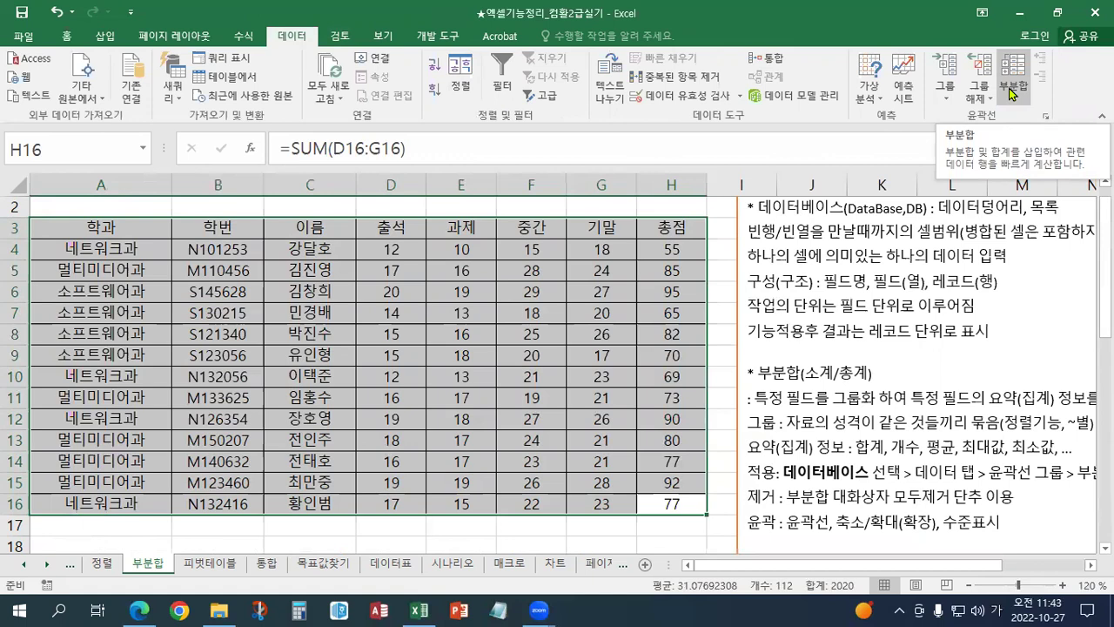
Move the whole 부분합(소계/총계) section to the start of the notes text box, separated from the 데이터베이스 section by a blank line.
click(812, 447)
scroll(1021, 349, up, 1)
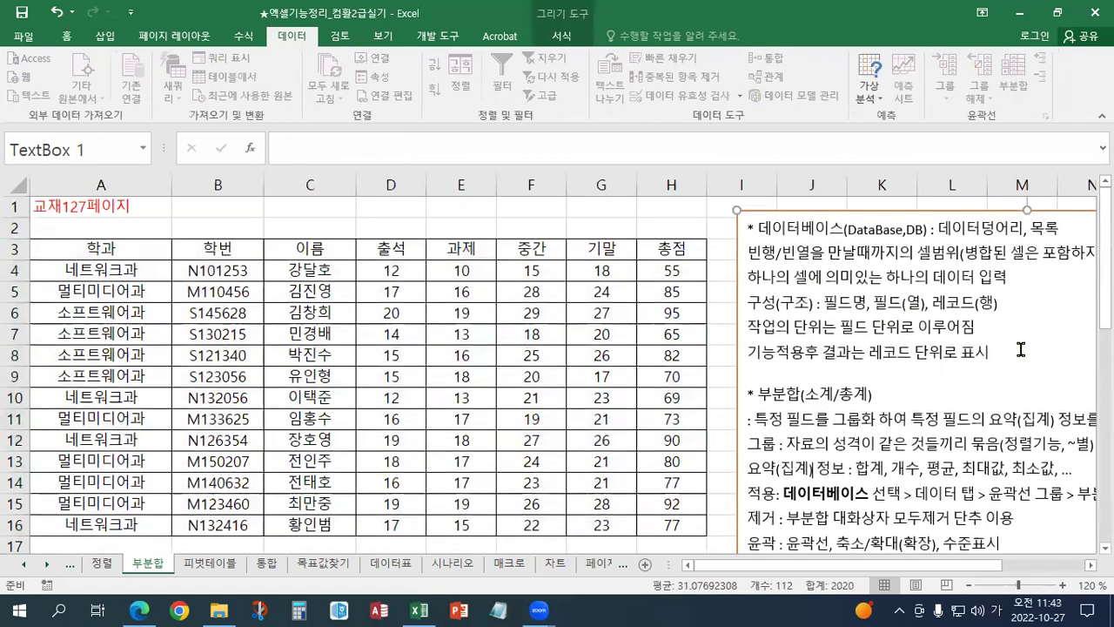
scroll(959, 513, down, 1)
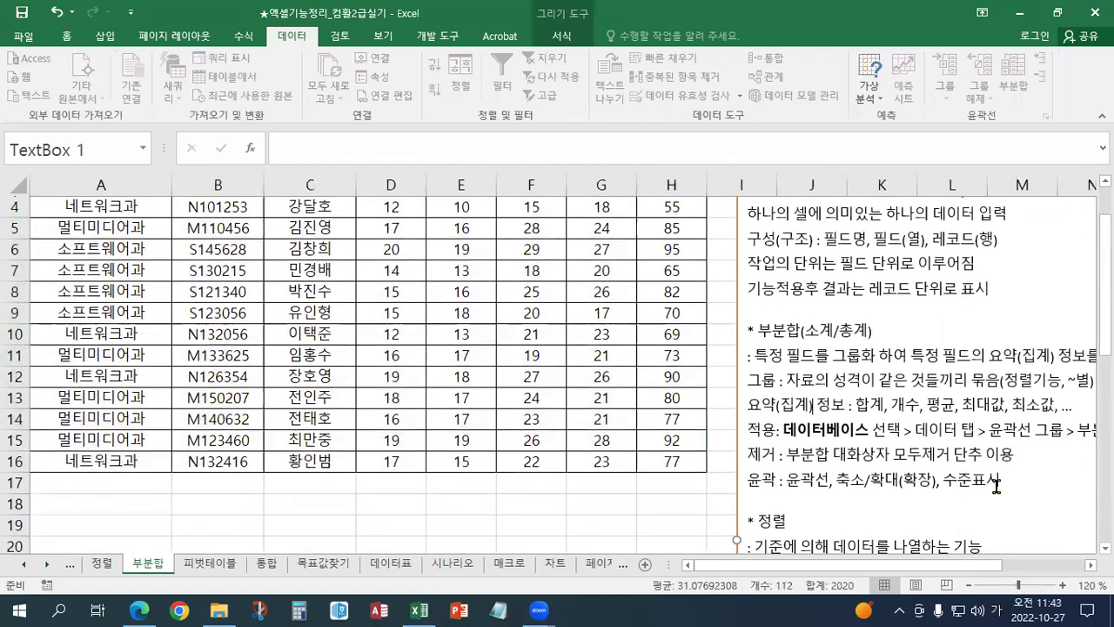
drag(1012, 474, 728, 332)
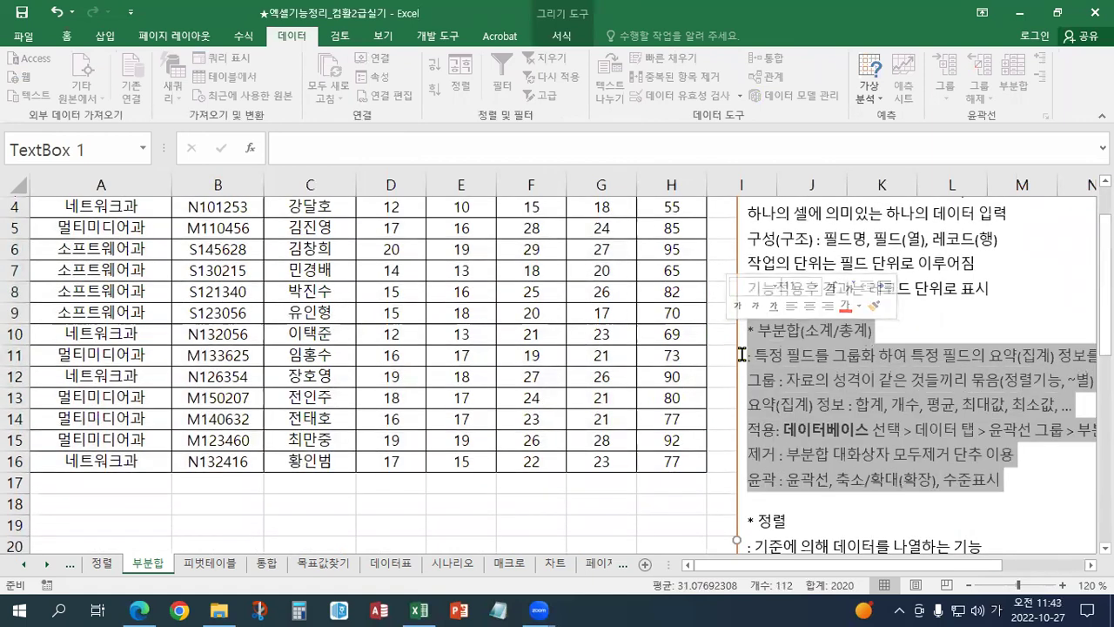
key(Delete)
scroll(745, 235, up, 1)
click(745, 228)
key(ctrl+v)
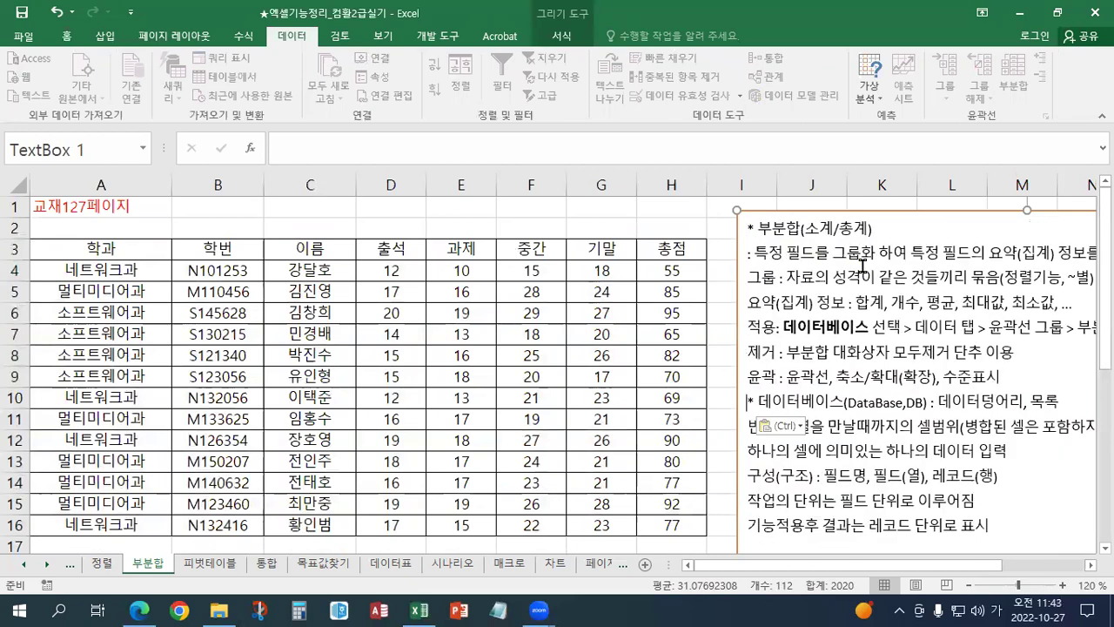
key(Return)
Move the exercise line 학과별 총점의 합계 표시(계산) from the end of the notes to their very beginning, above the 부분합 heading.
scroll(829, 411, down, 6)
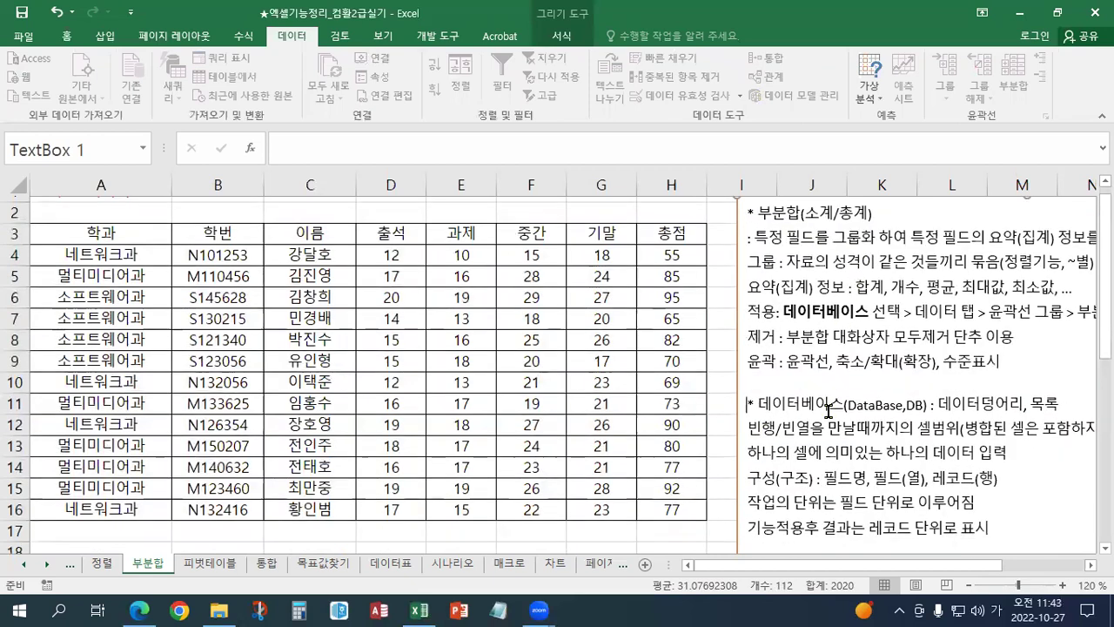
scroll(829, 411, down, 1)
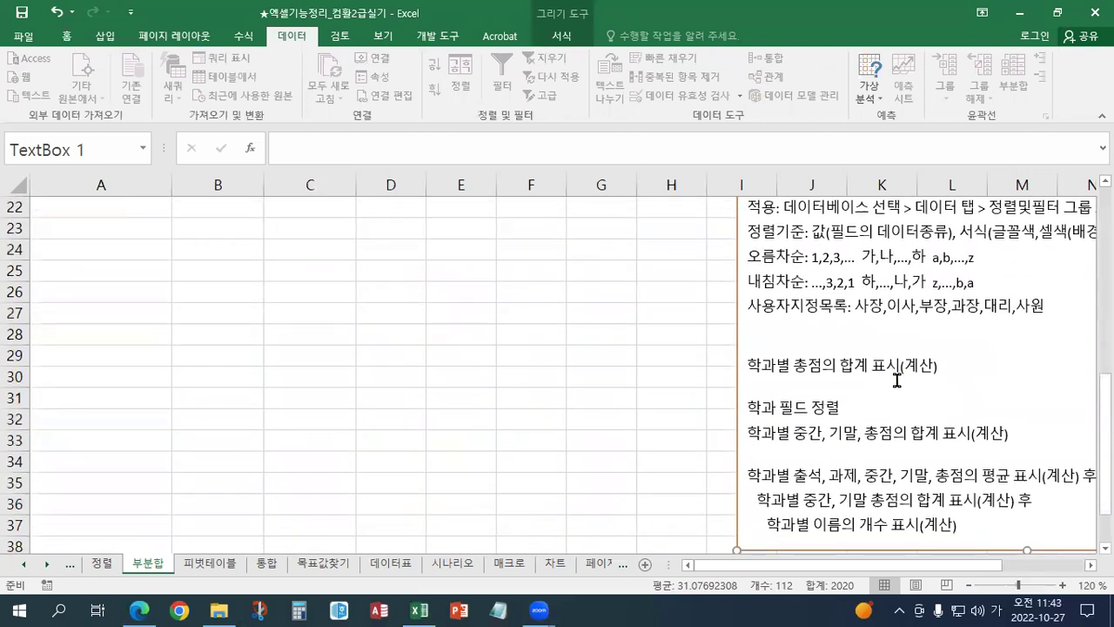
drag(942, 362, 702, 360)
key(ctrl+c)
key(Delete)
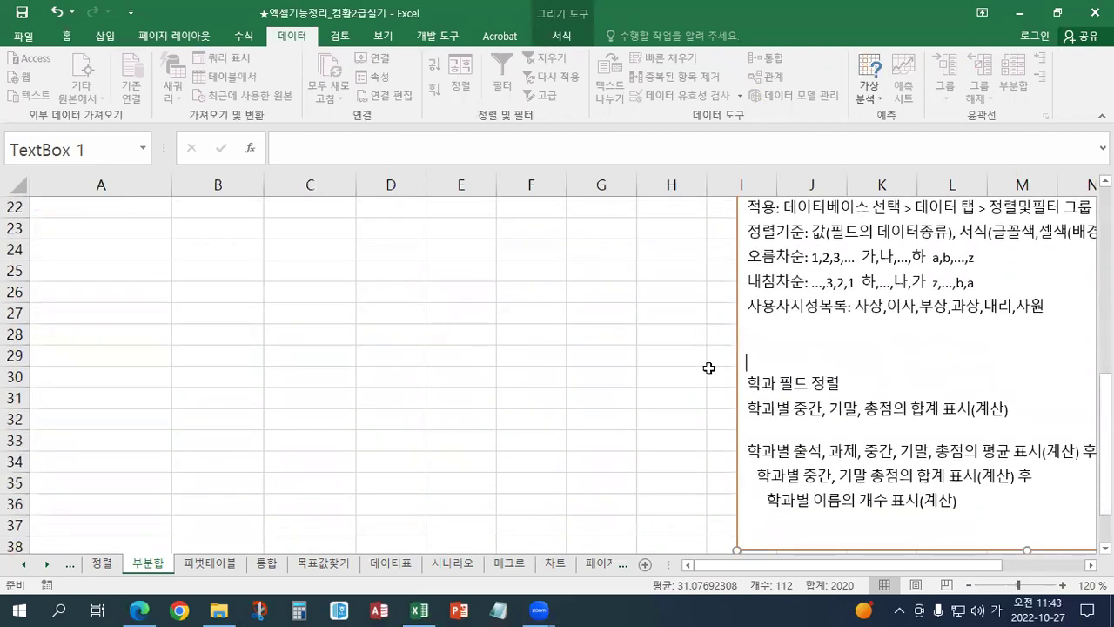
scroll(709, 369, up, 7)
click(744, 227)
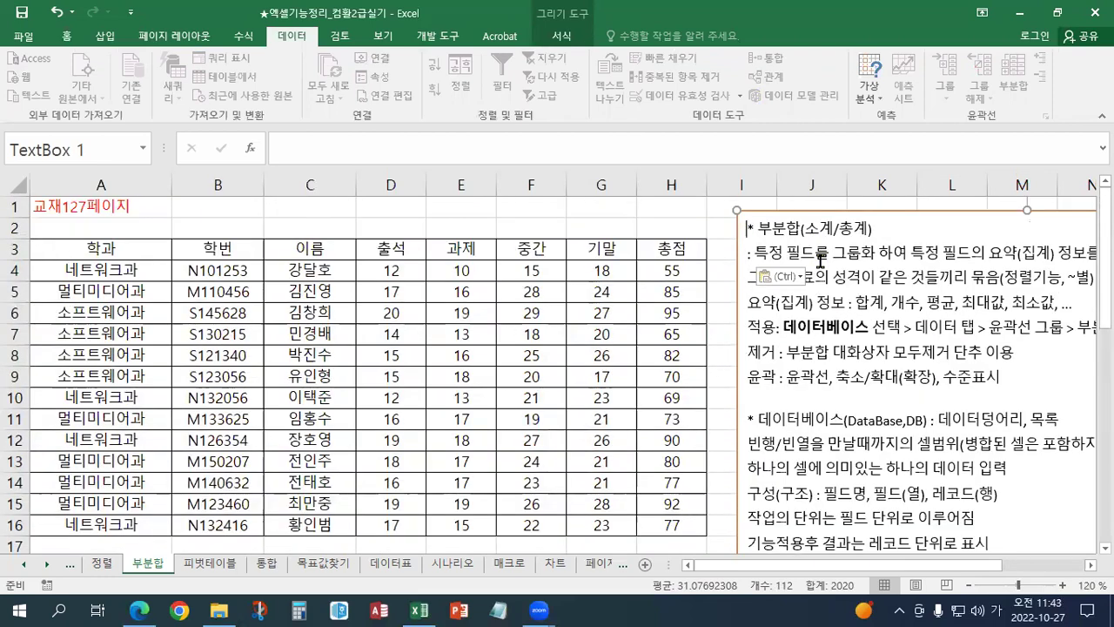
key(ctrl+v)
key(Return)
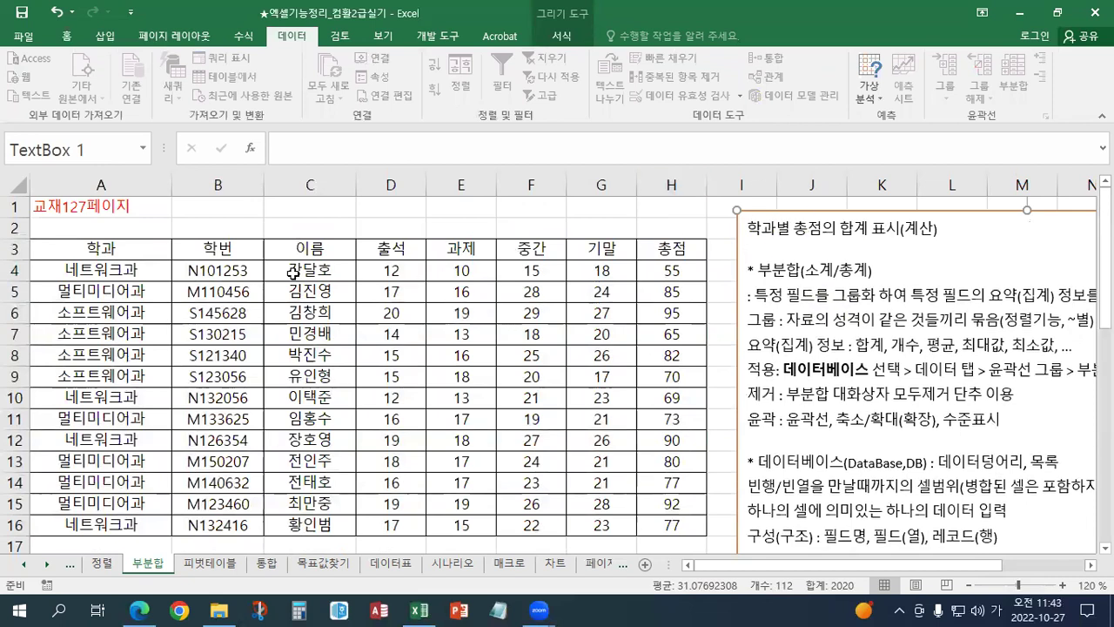
Start a subtotal on the score table A3:H16 with 학과 as the field to group by.
drag(162, 247, 659, 521)
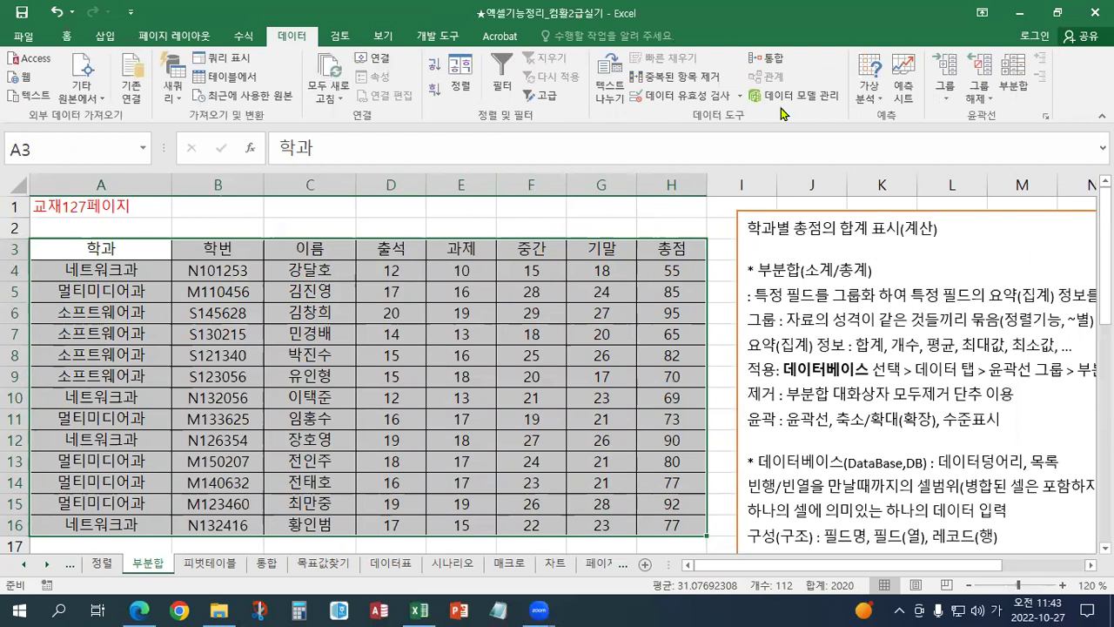
click(1010, 101)
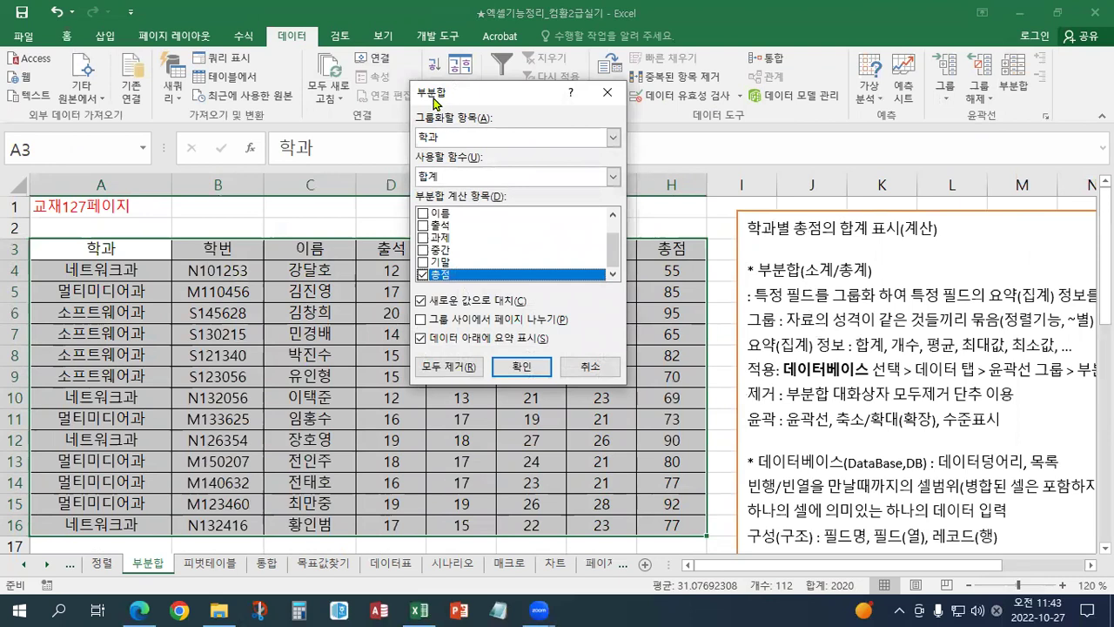
drag(435, 102, 391, 164)
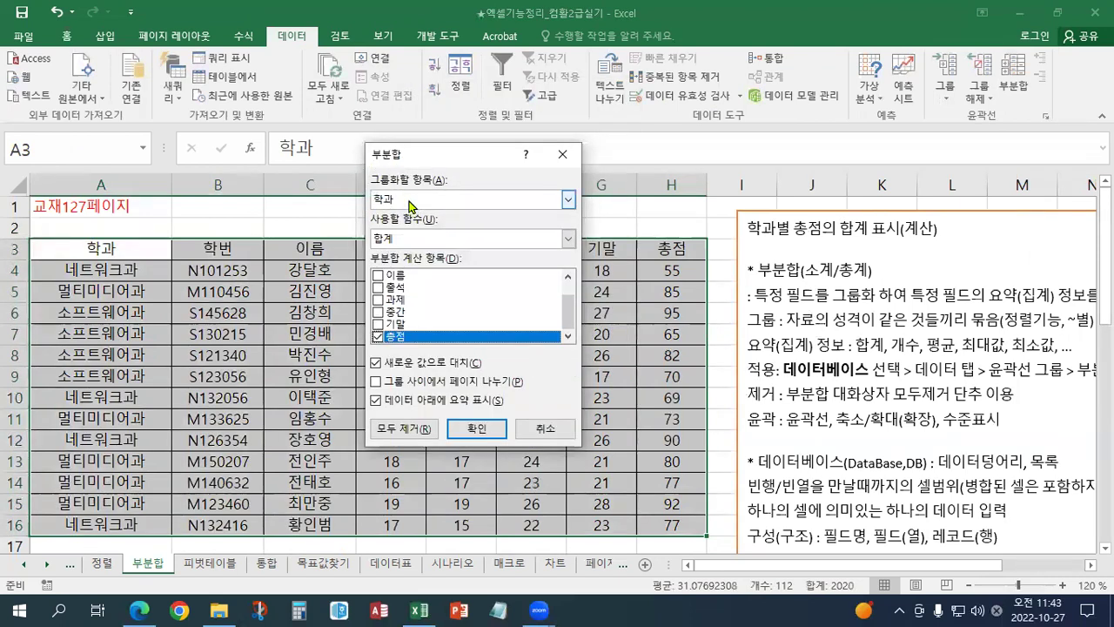
click(413, 202)
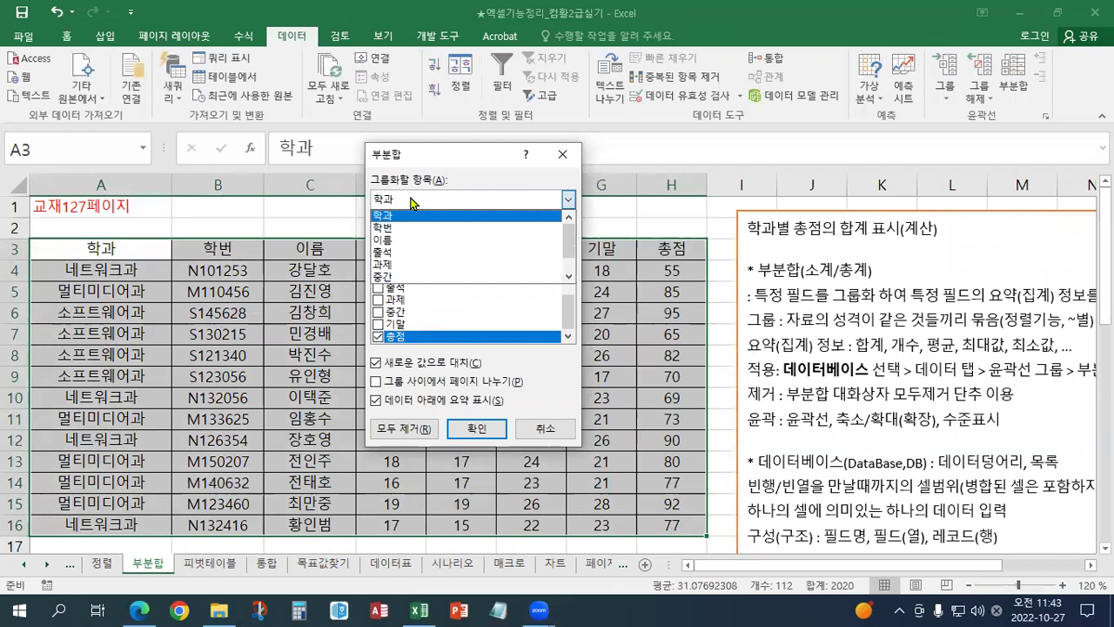
click(413, 202)
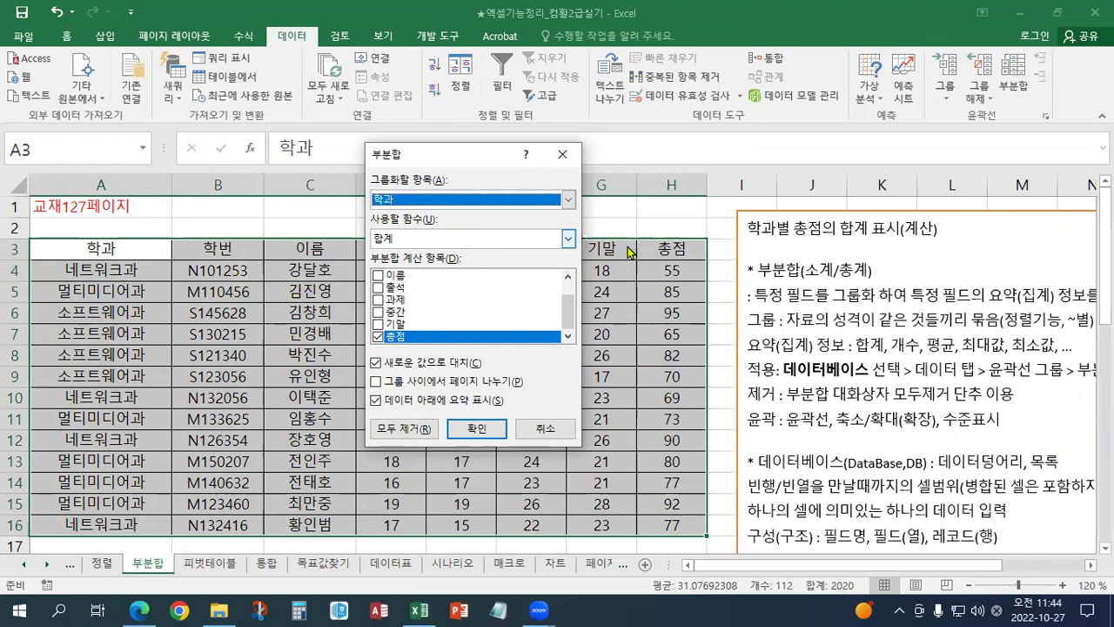
Apply the subtotal with the 합계 function on 총점, summaries below the data, and check the inserted 학과 summary rows.
click(440, 243)
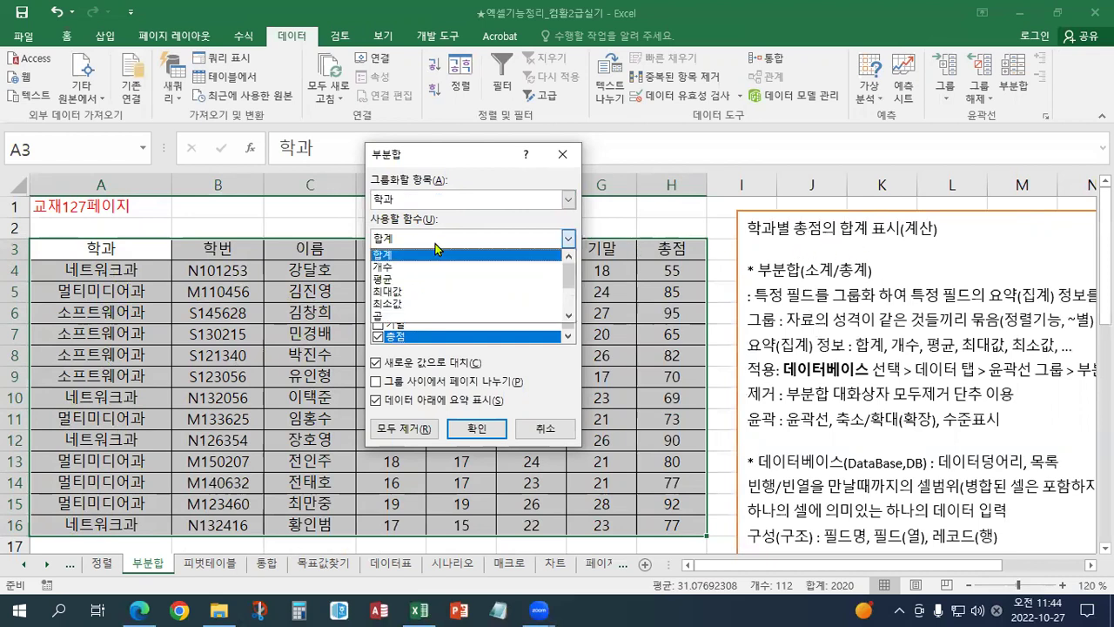
click(420, 256)
click(413, 247)
click(413, 246)
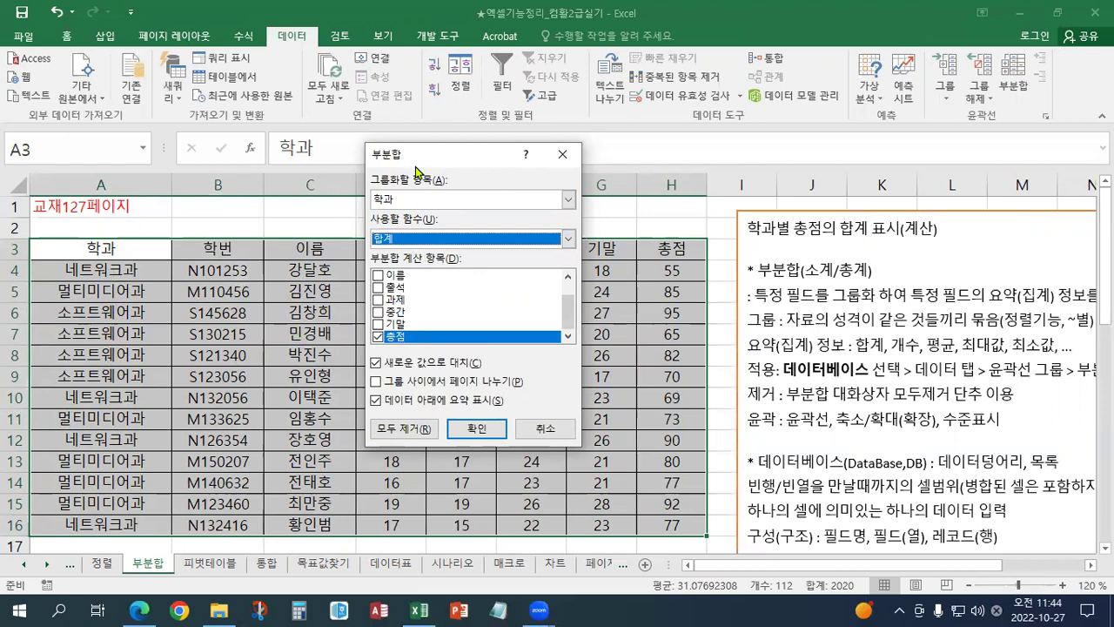
drag(416, 169, 372, 292)
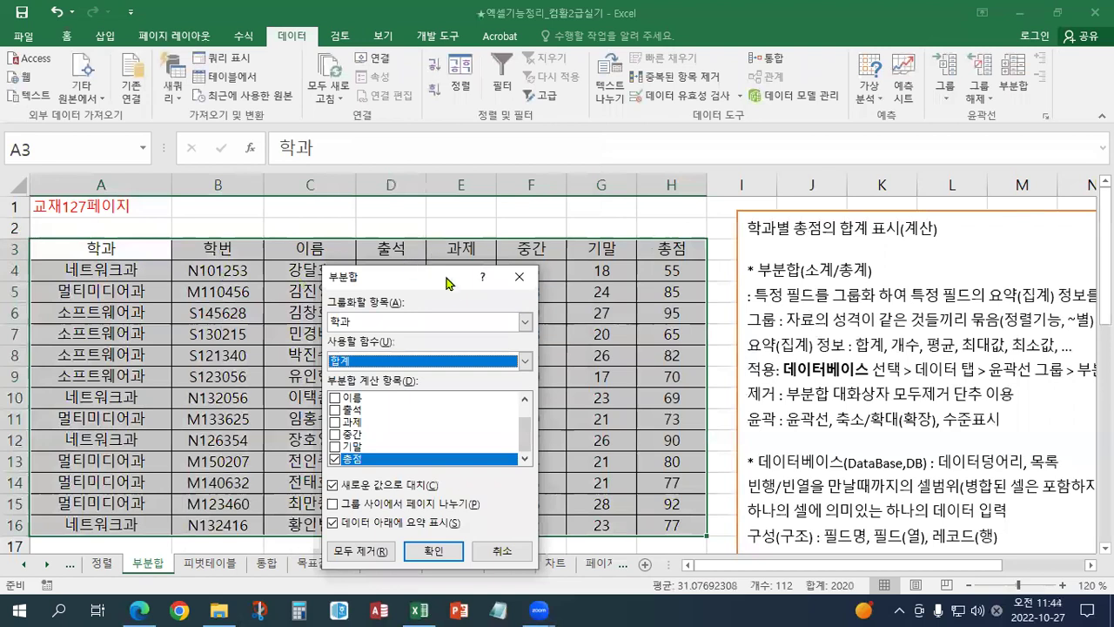
drag(408, 278, 486, 135)
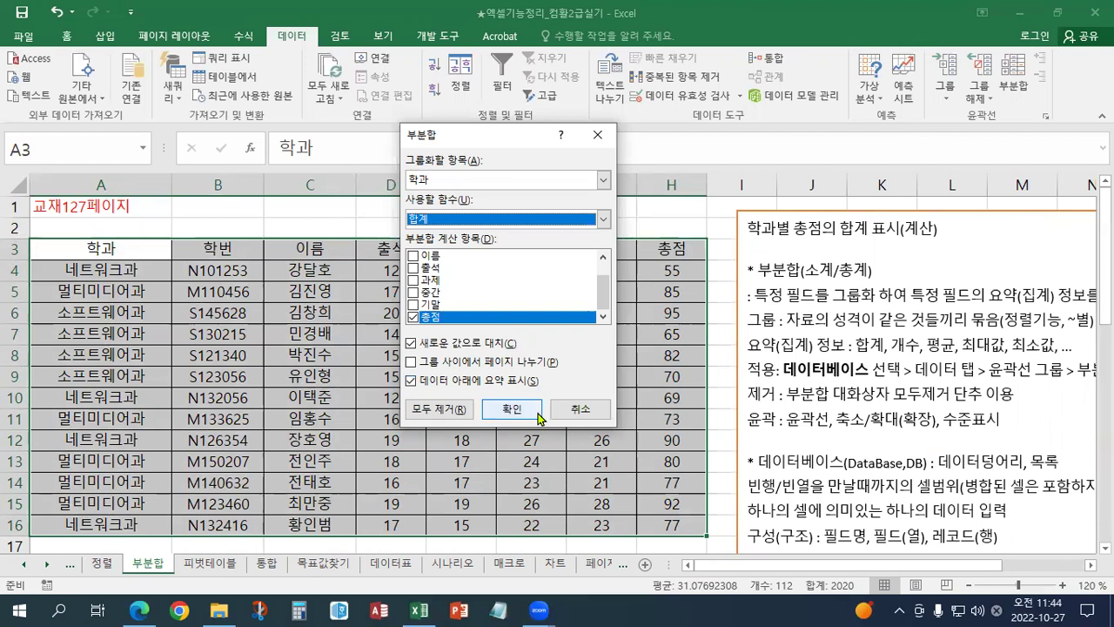
click(539, 417)
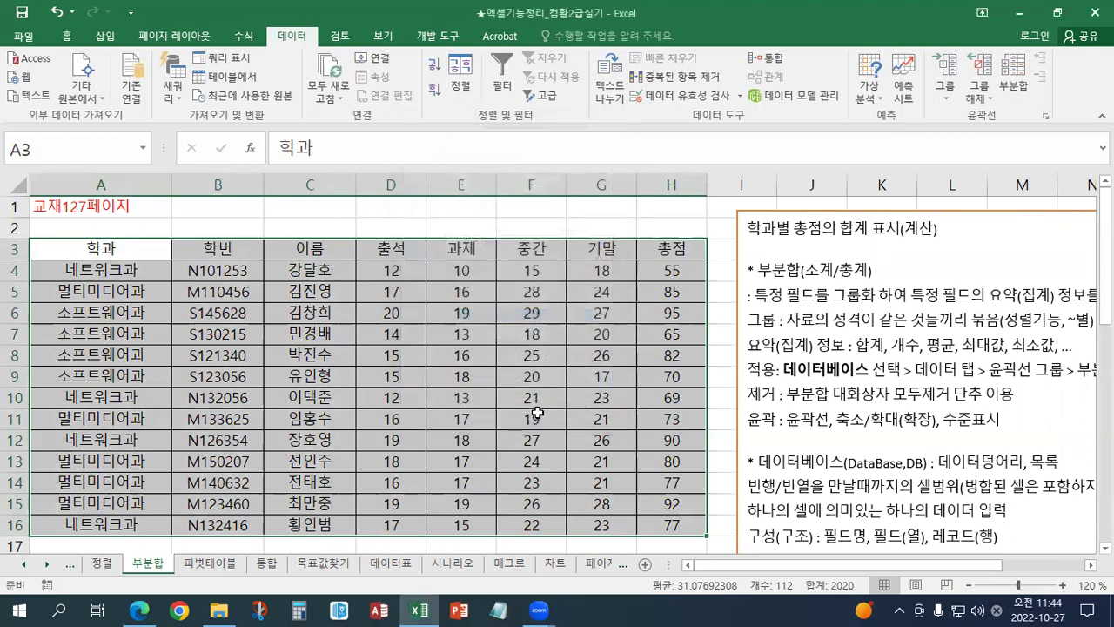
scroll(308, 307, down, 3)
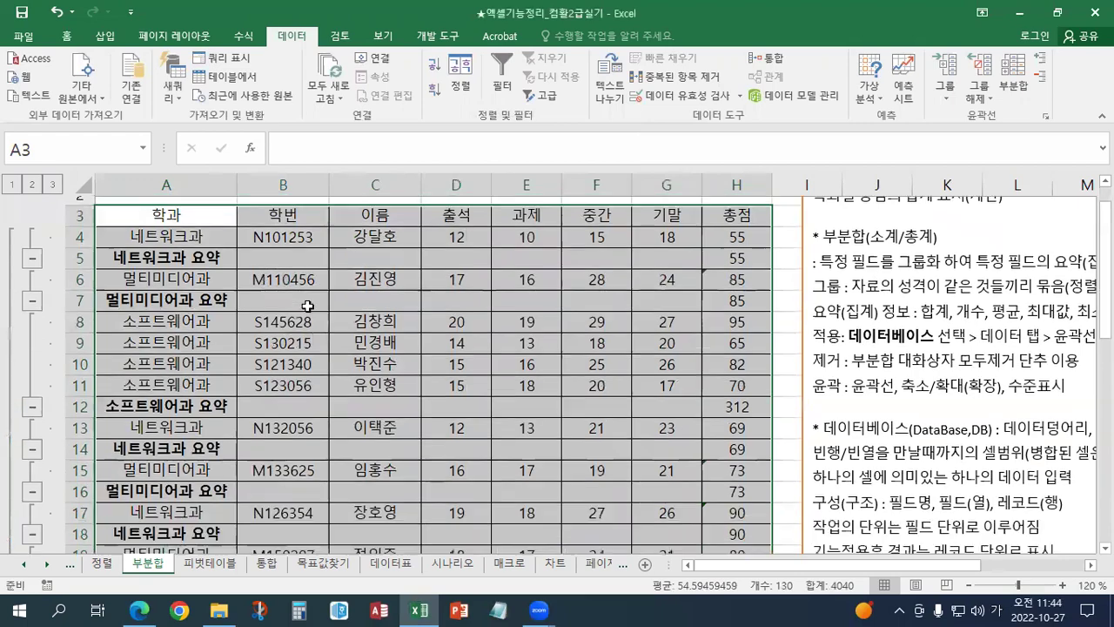
scroll(307, 307, up, 3)
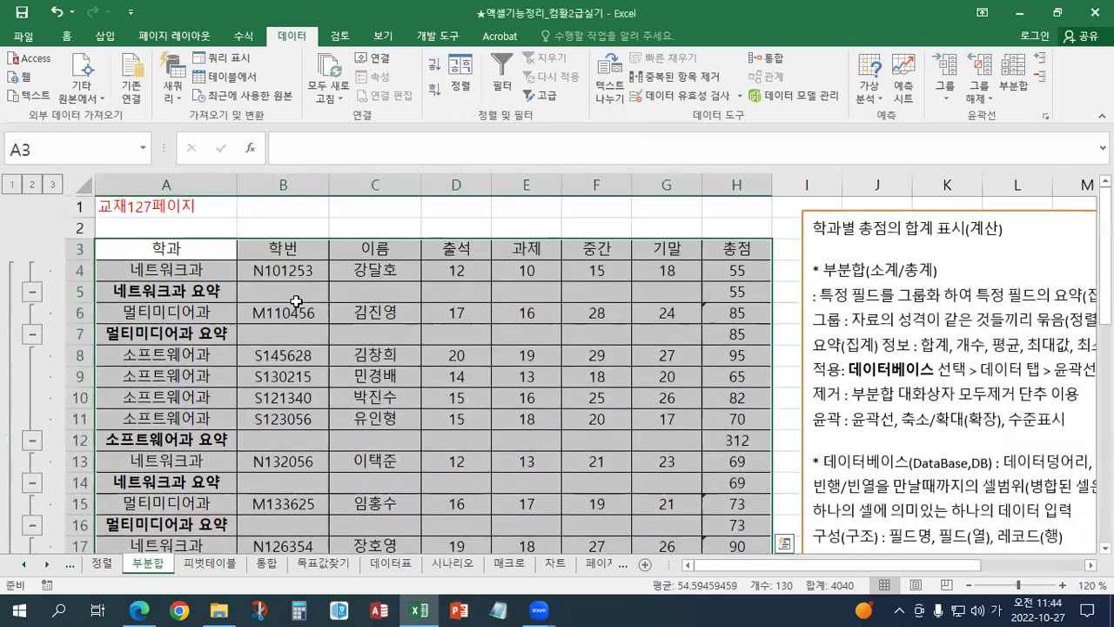
click(225, 294)
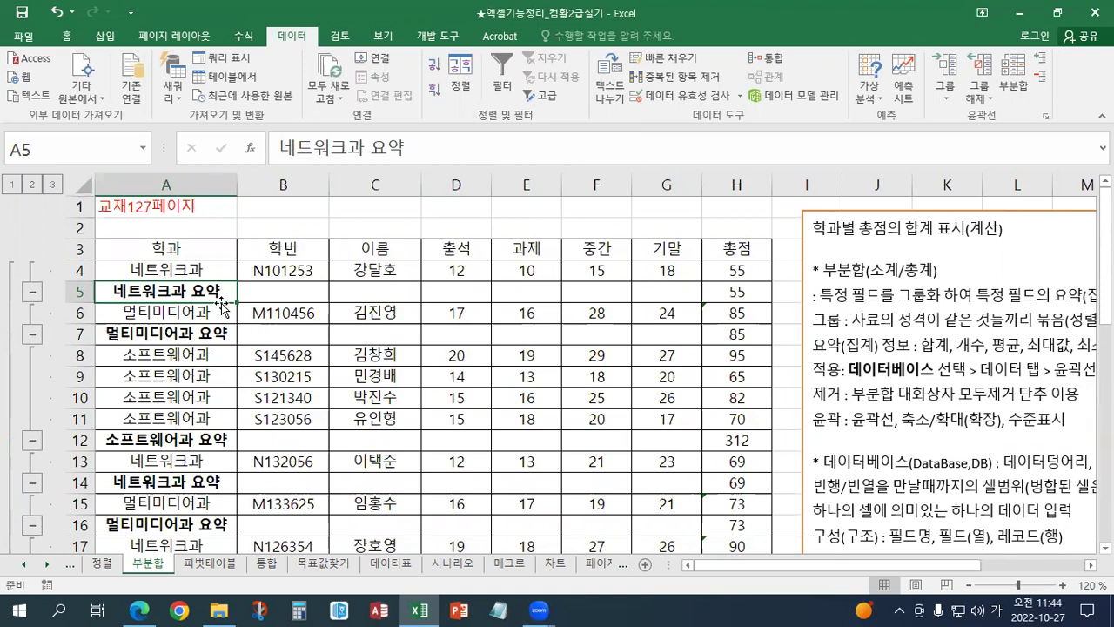
Examine the 학과 summary rows, the SUBTOTAL formula in H5 and how often each 학과 is repeated in the unsorted table.
click(708, 294)
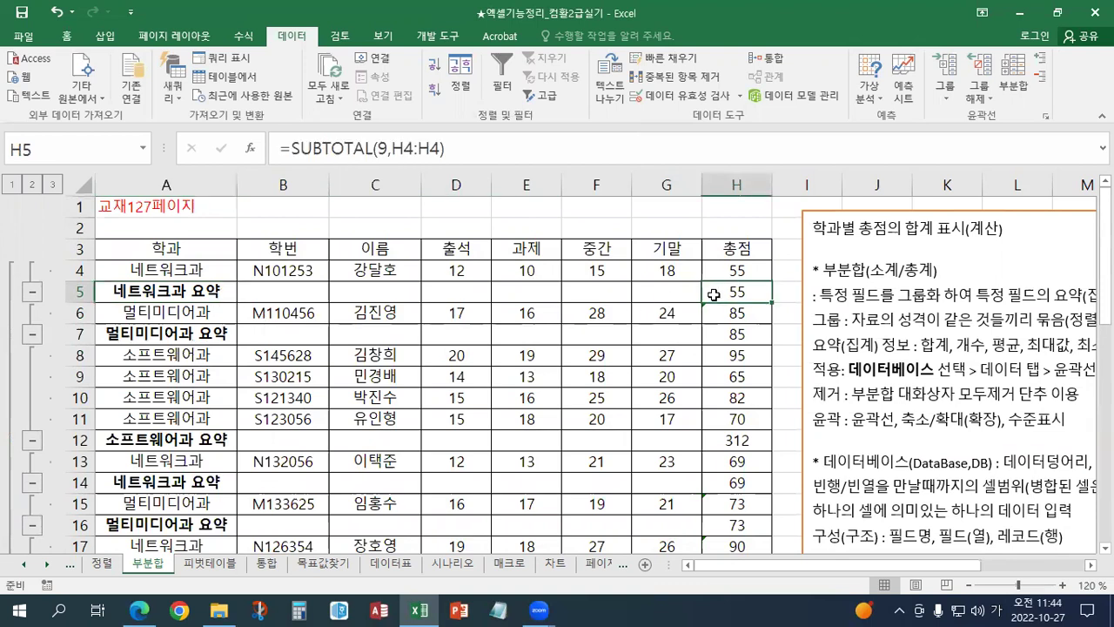
click(167, 290)
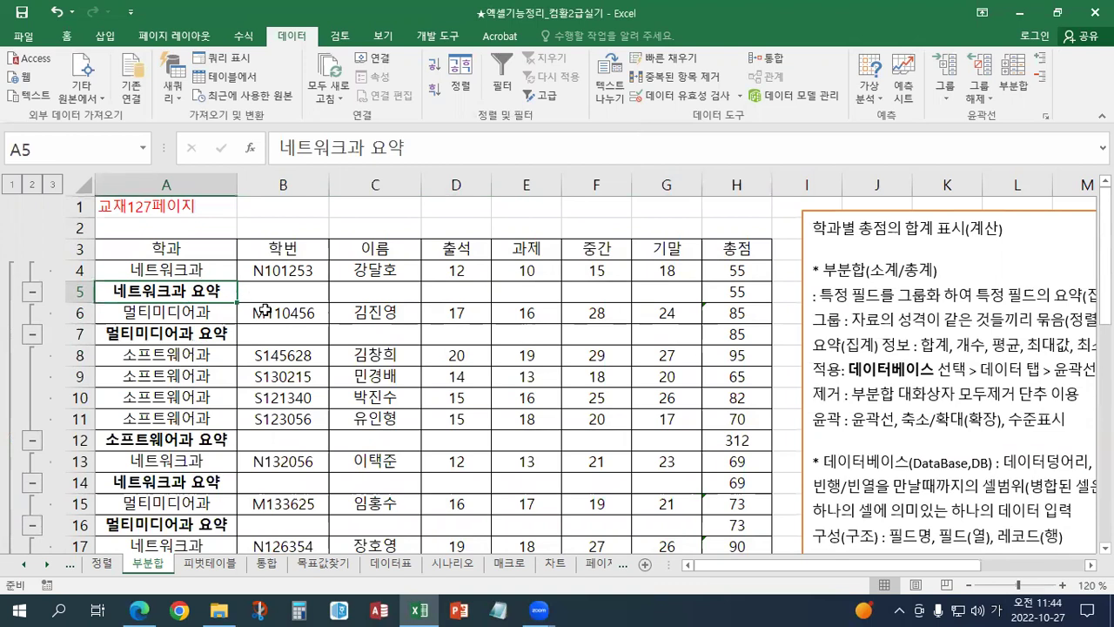
click(212, 333)
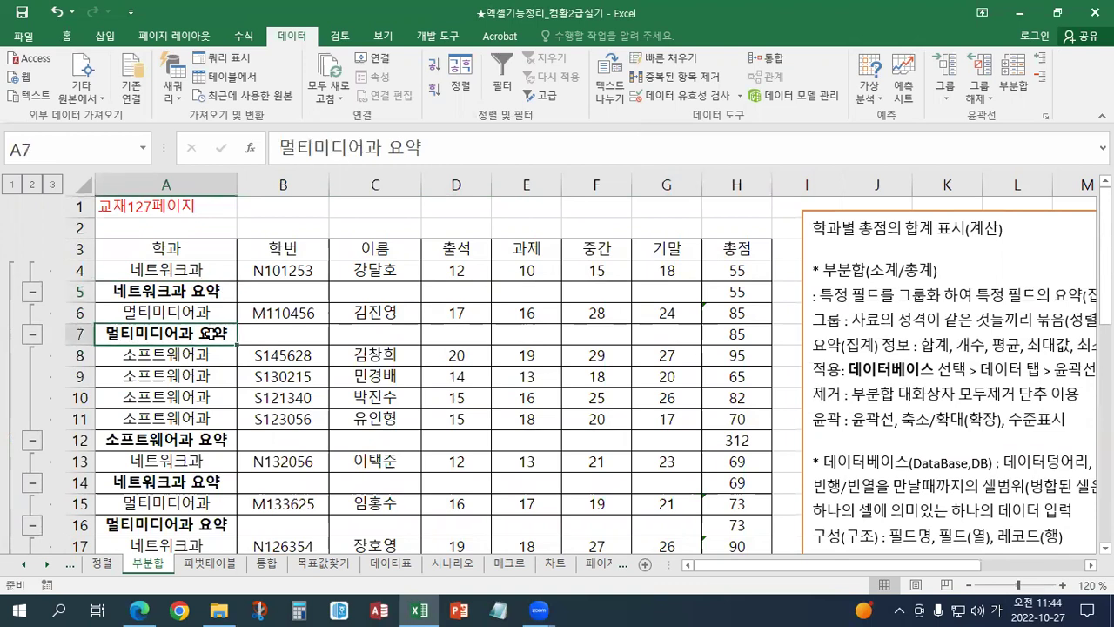
click(209, 438)
scroll(209, 438, down, 2)
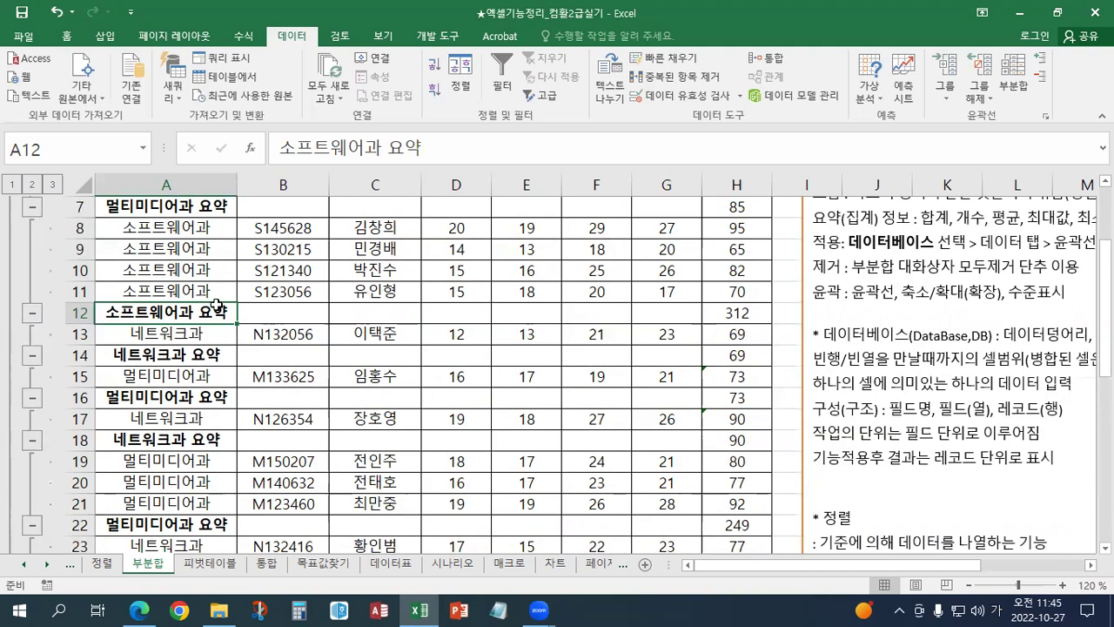
scroll(214, 438, up, 2)
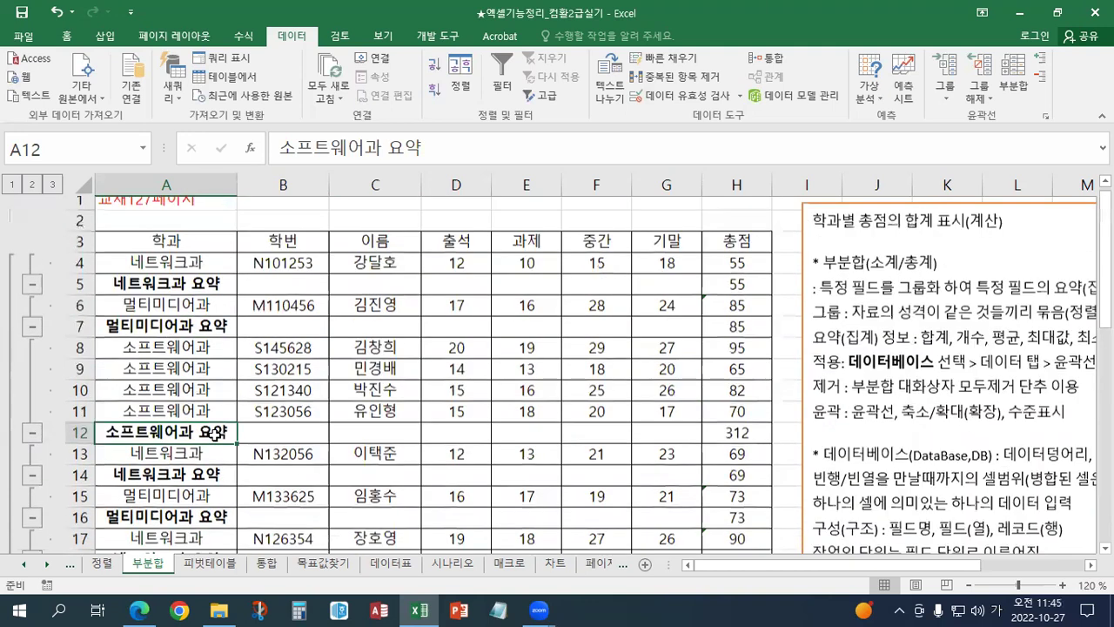
click(206, 331)
click(207, 523)
scroll(207, 520, down, 1)
scroll(208, 520, down, 3)
click(193, 456)
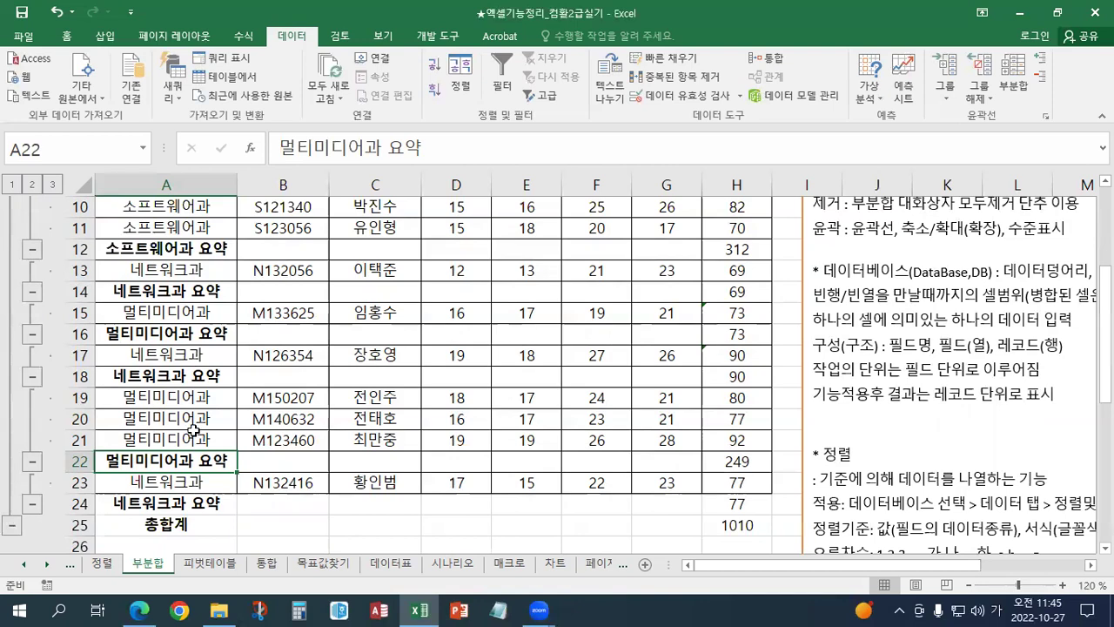
scroll(197, 438, up, 3)
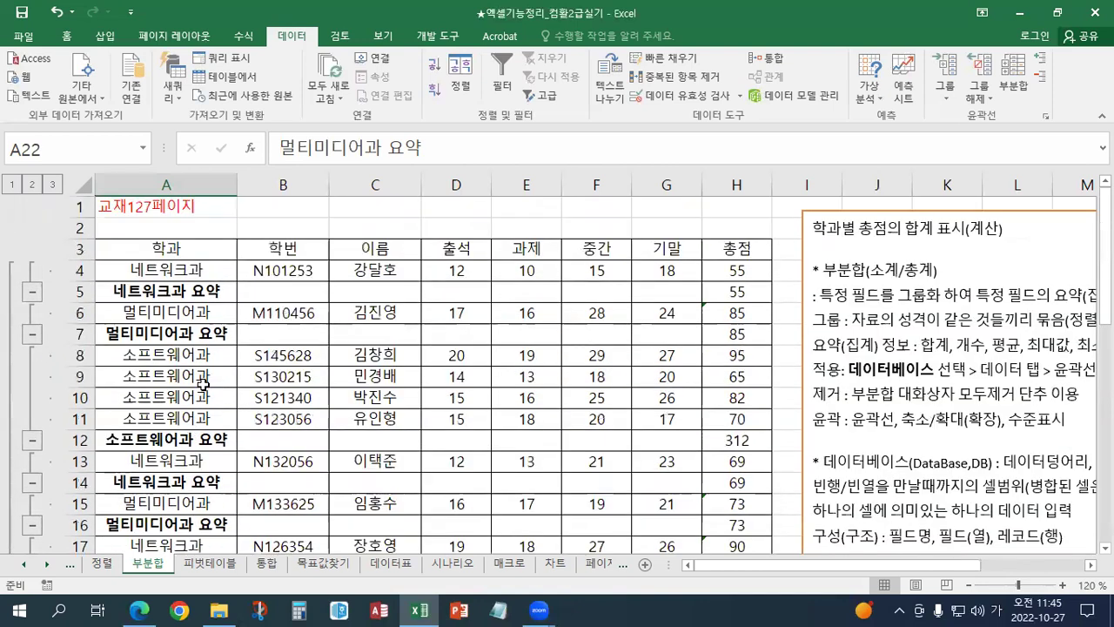
Remove all subtotals from the score table range A3:H25.
ctrl+scroll(203, 384, down, 5)
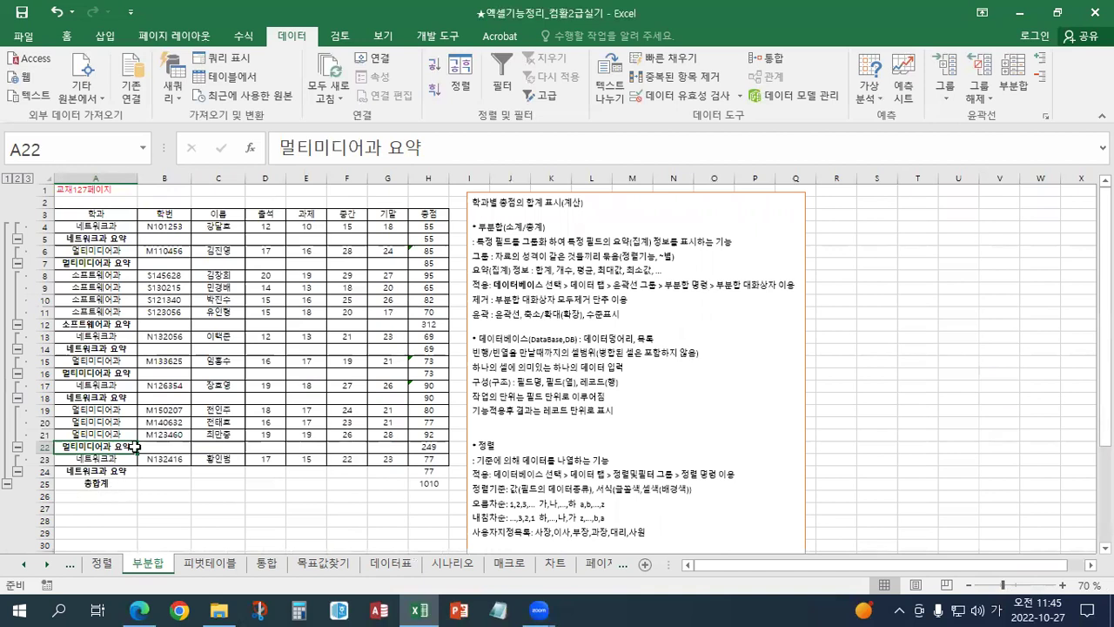
drag(115, 215, 424, 492)
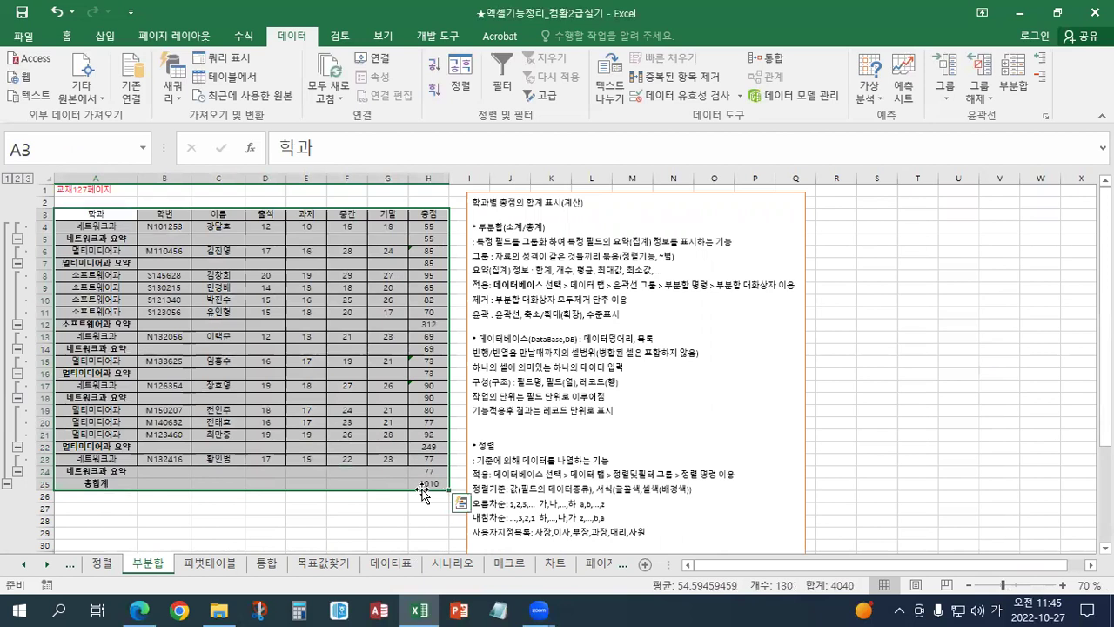
click(1014, 96)
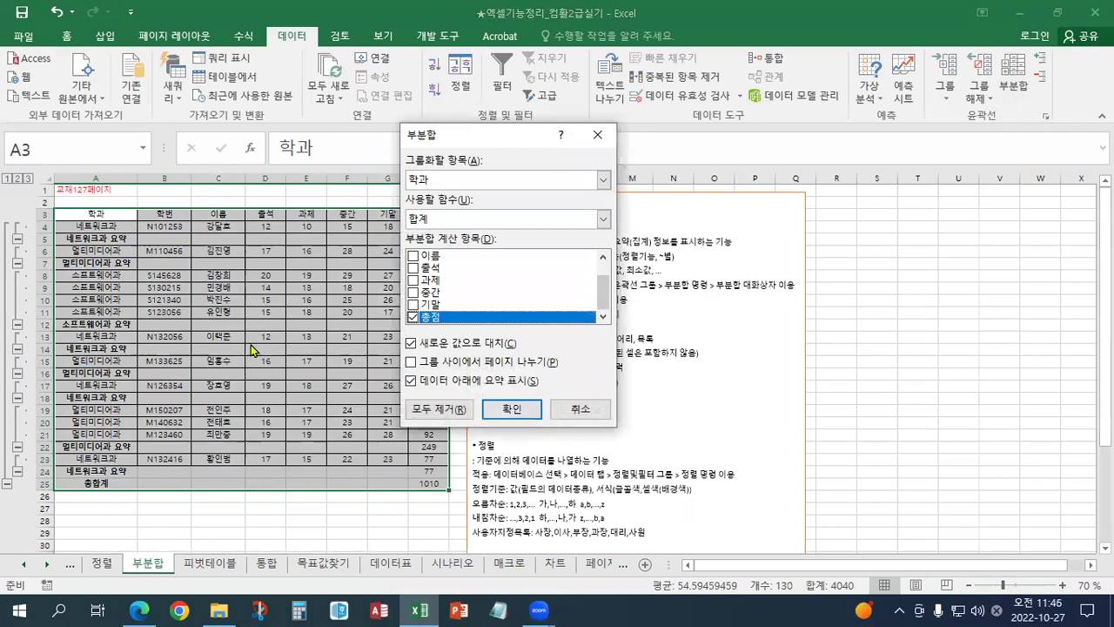
click(447, 408)
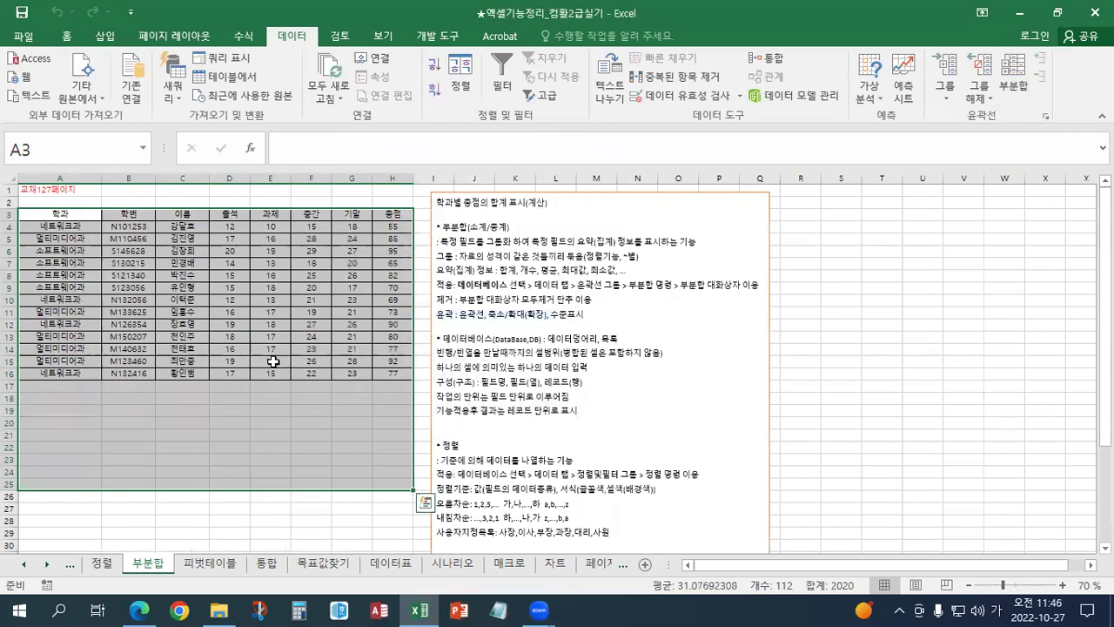
click(273, 360)
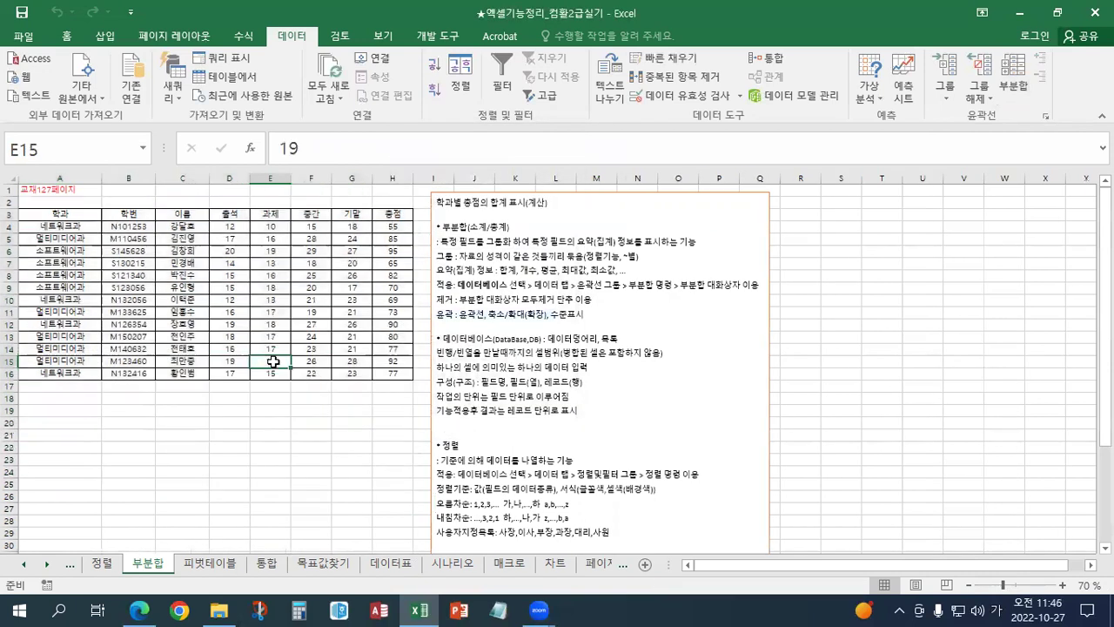
scroll(274, 361, up, 1)
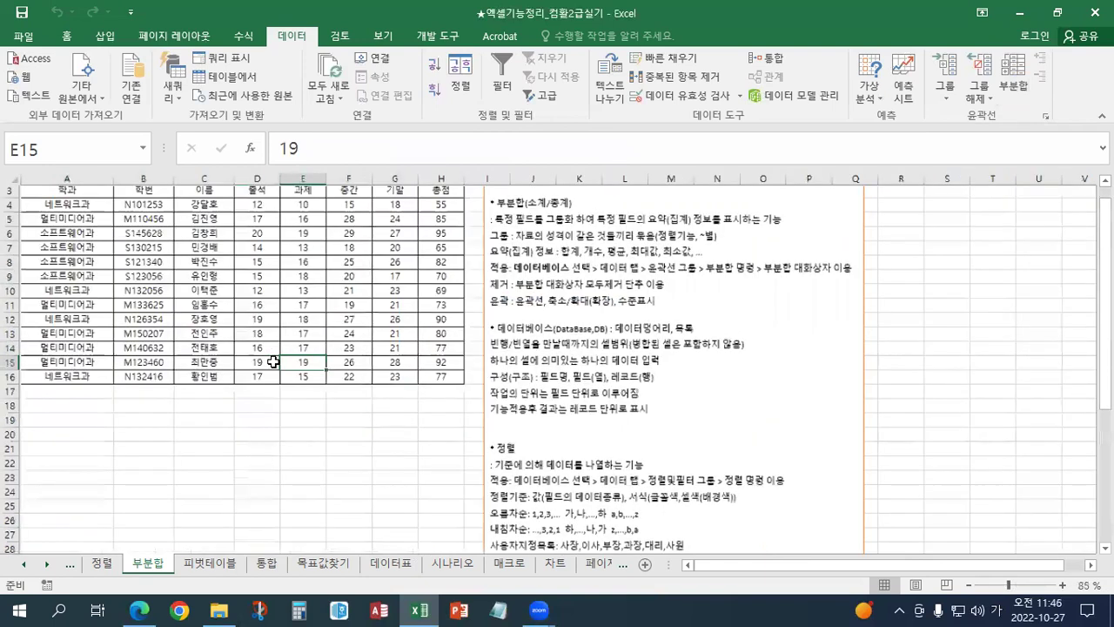
scroll(274, 360, up, 1)
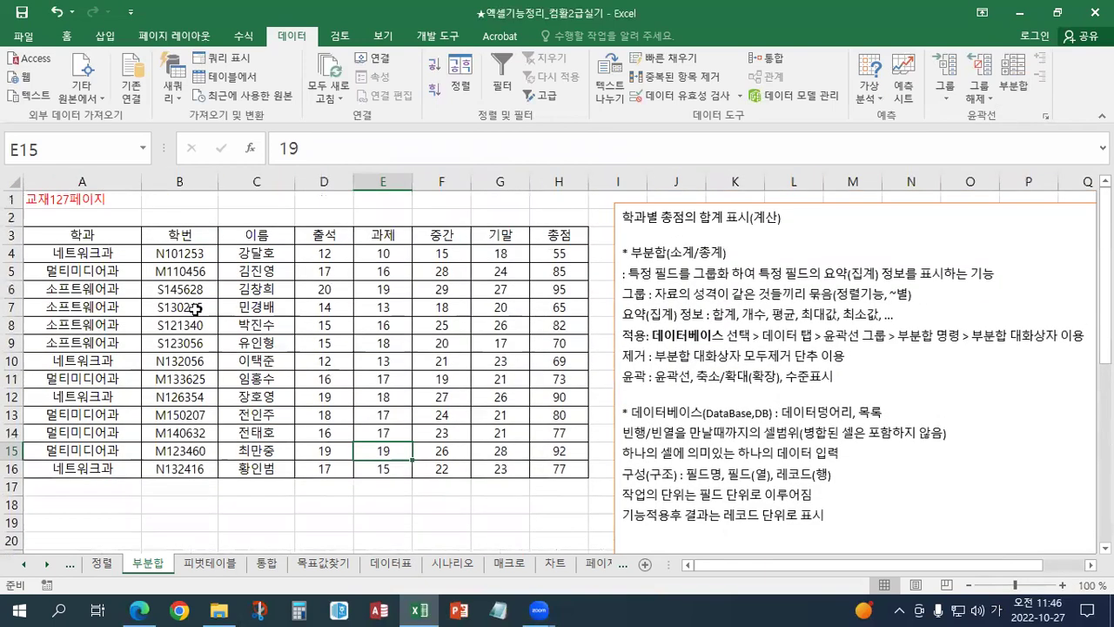
Move the 정렬 section of the notes text box to directly below the 부분합 section, above the 데이터베이스 section.
drag(118, 238, 554, 468)
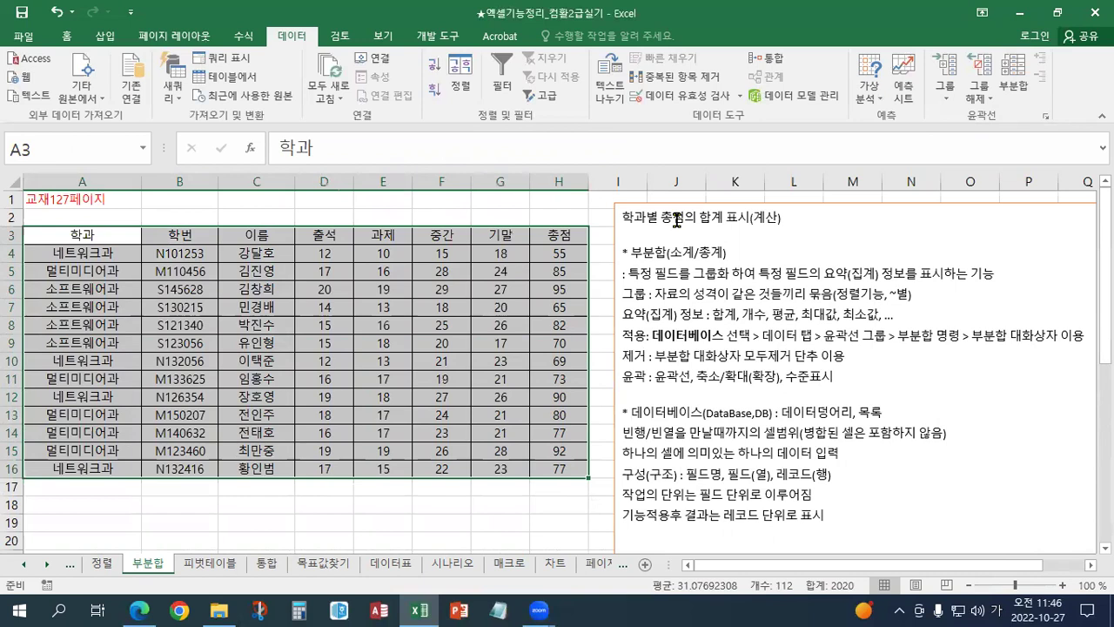
click(707, 311)
scroll(706, 313, down, 4)
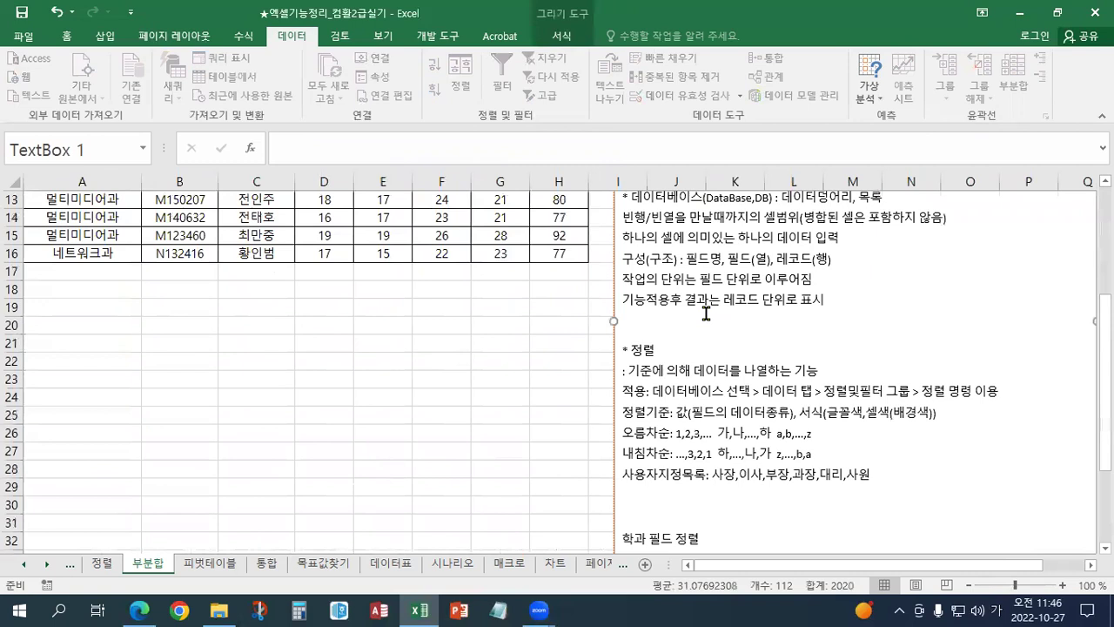
drag(872, 475, 592, 350)
key(ctrl+c)
key(Delete)
scroll(609, 358, up, 1)
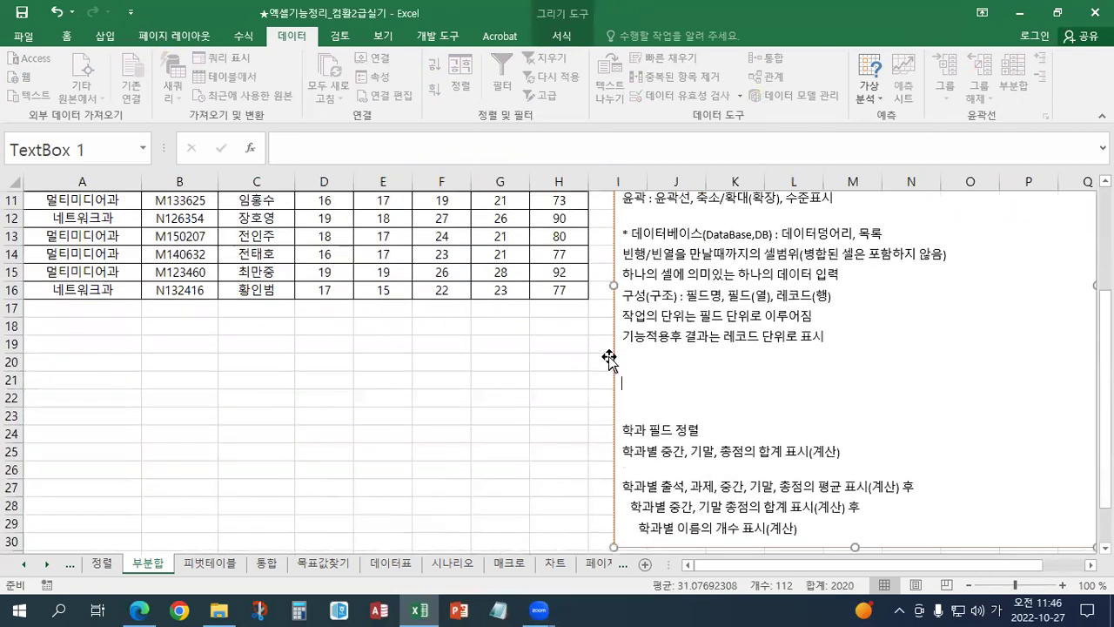
scroll(609, 357, up, 4)
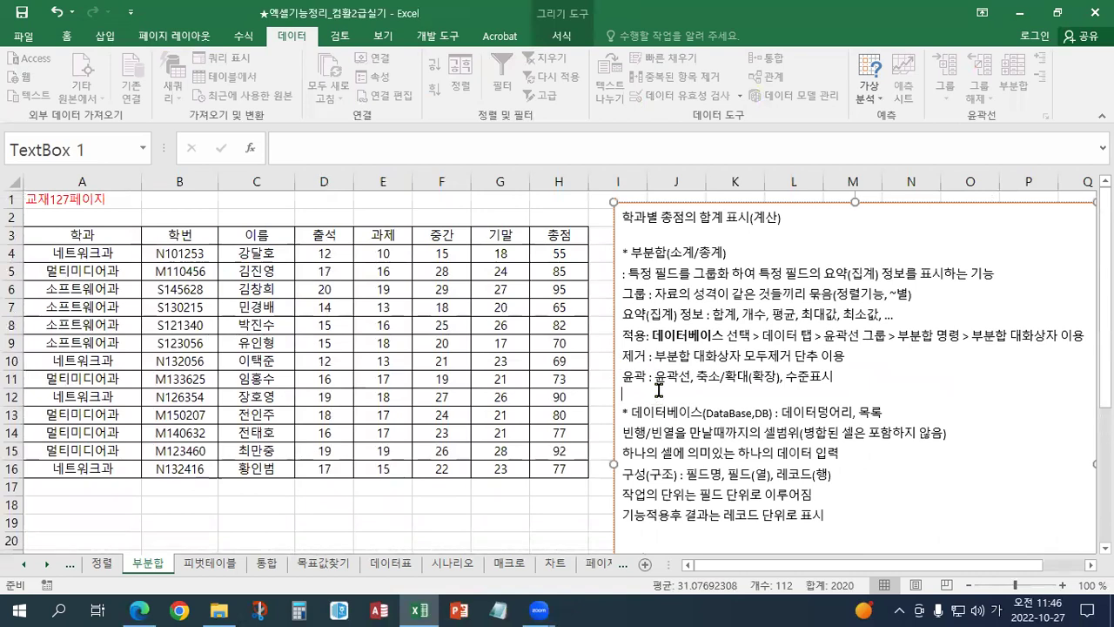
key(ctrl+v)
scroll(659, 390, down, 1)
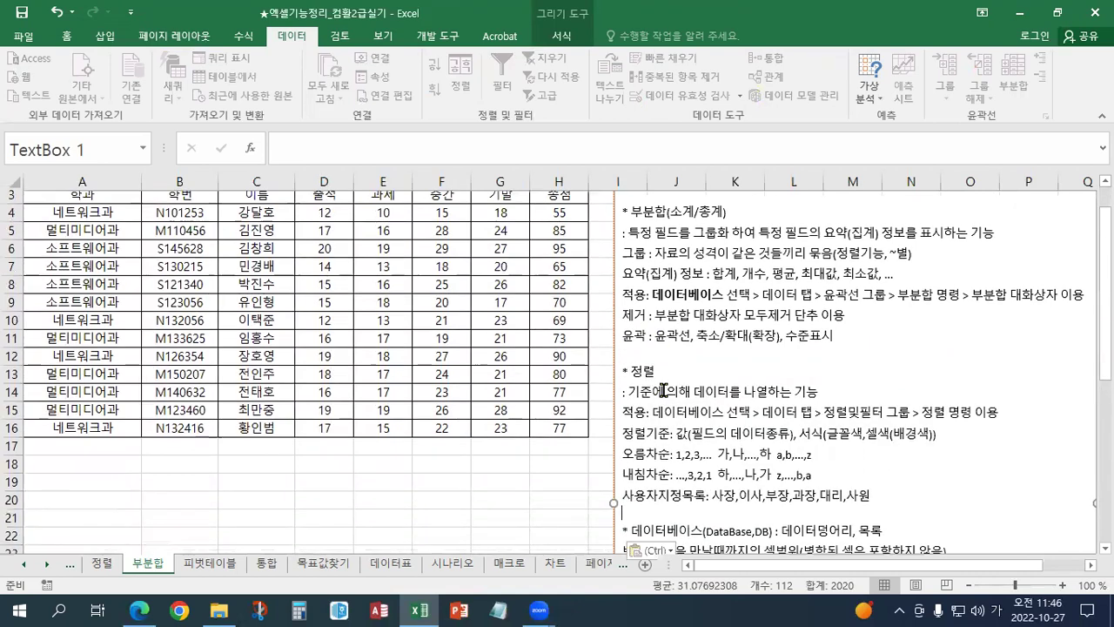
scroll(248, 341, up, 1)
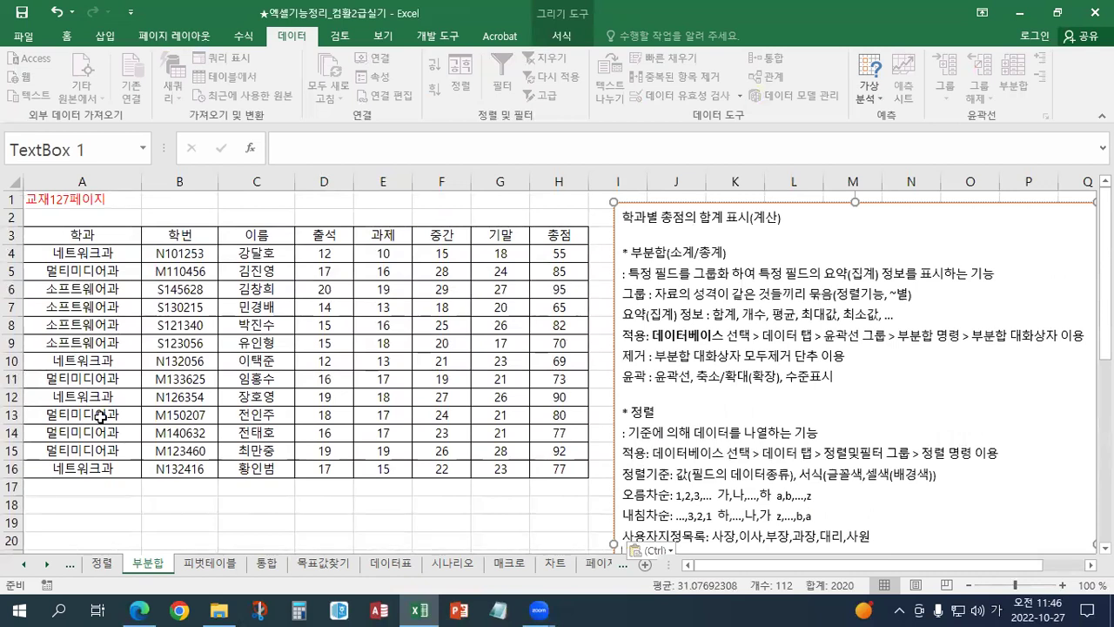
Sort the score table A3:H16 by 학과 on cell values in ascending order (오름차순).
drag(114, 236, 556, 471)
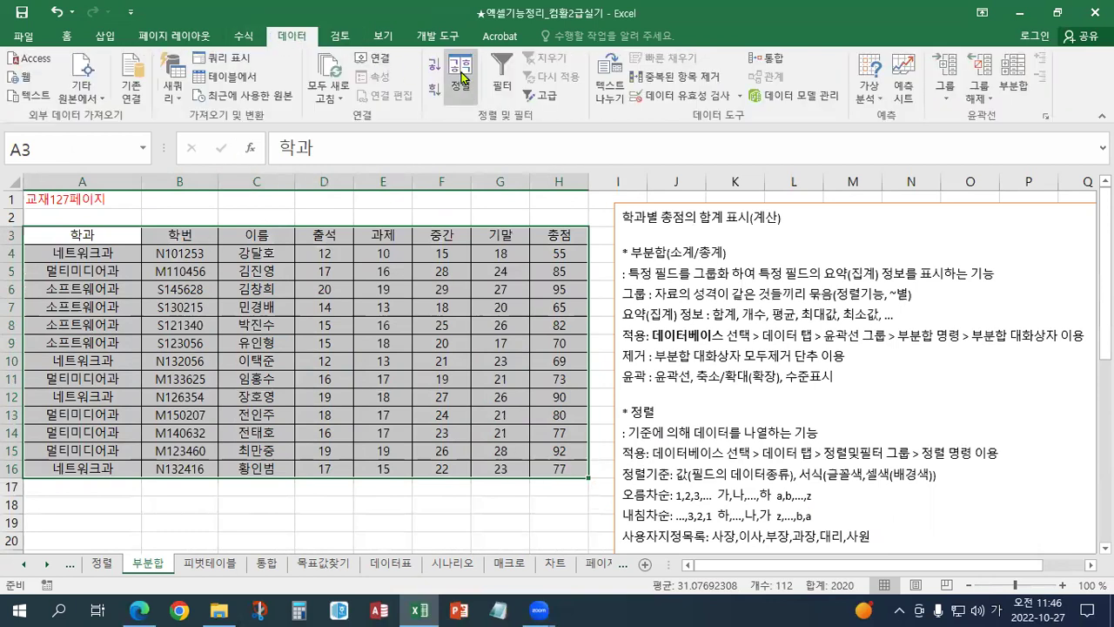
click(455, 98)
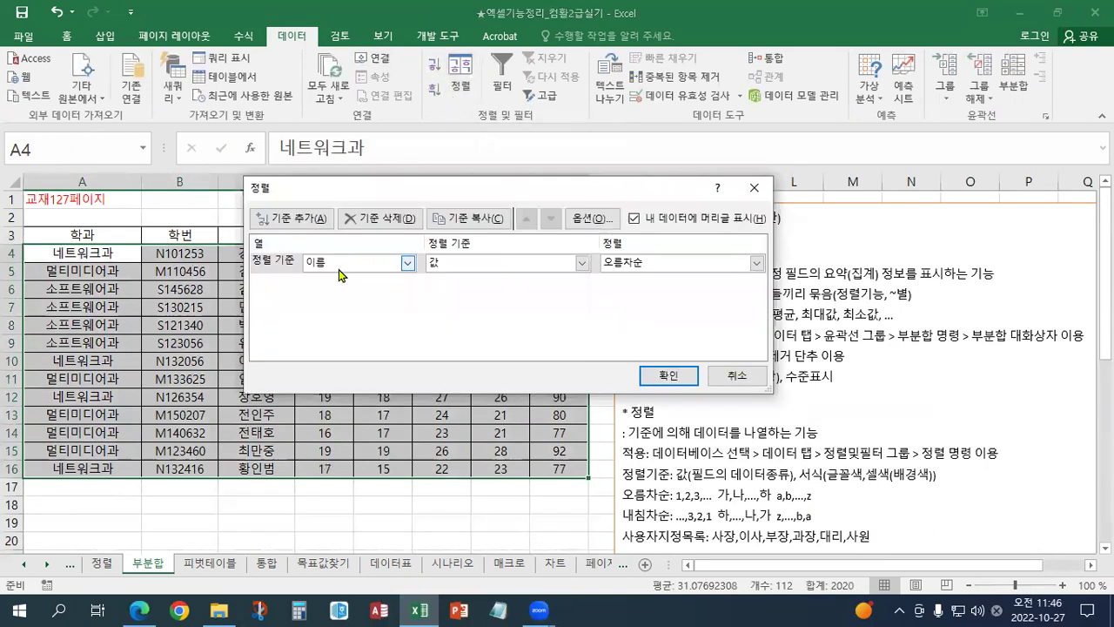
click(340, 265)
click(339, 282)
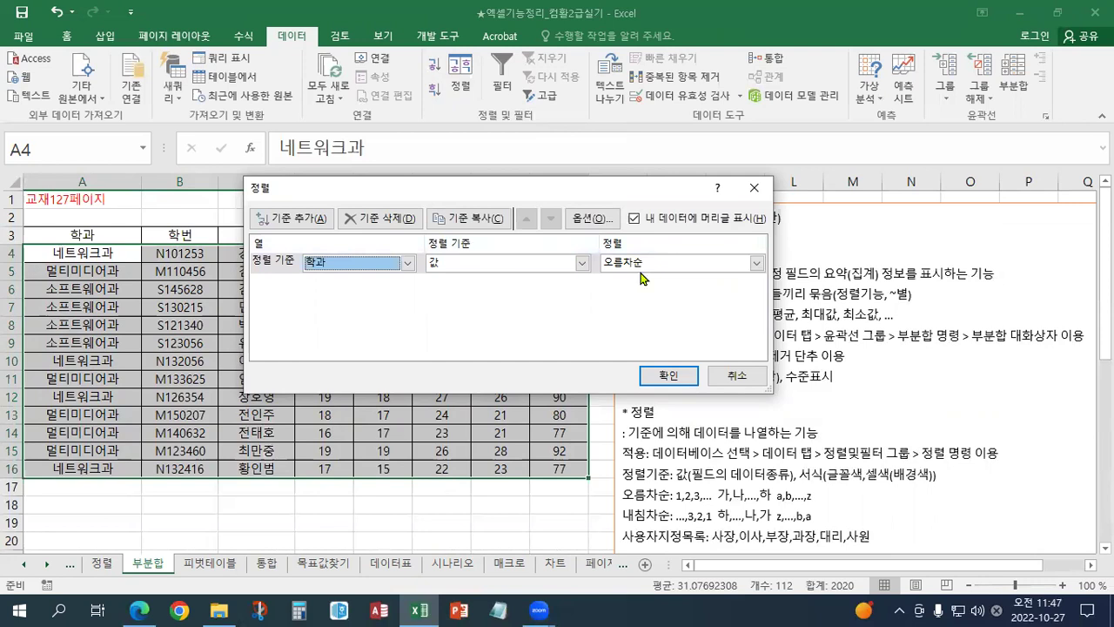
drag(503, 195, 448, 196)
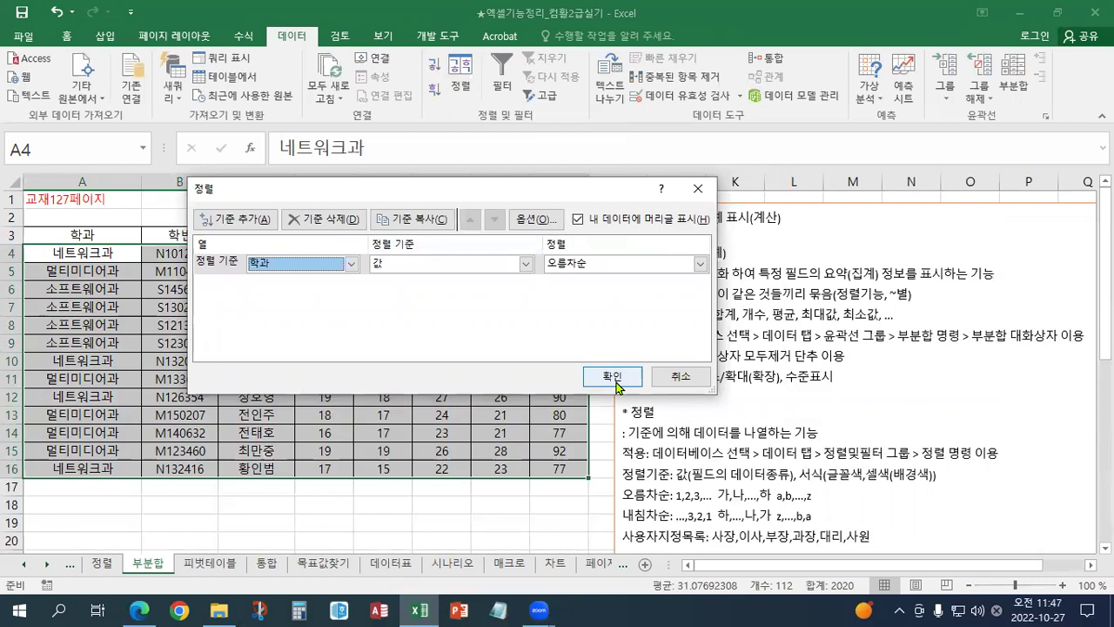
click(612, 376)
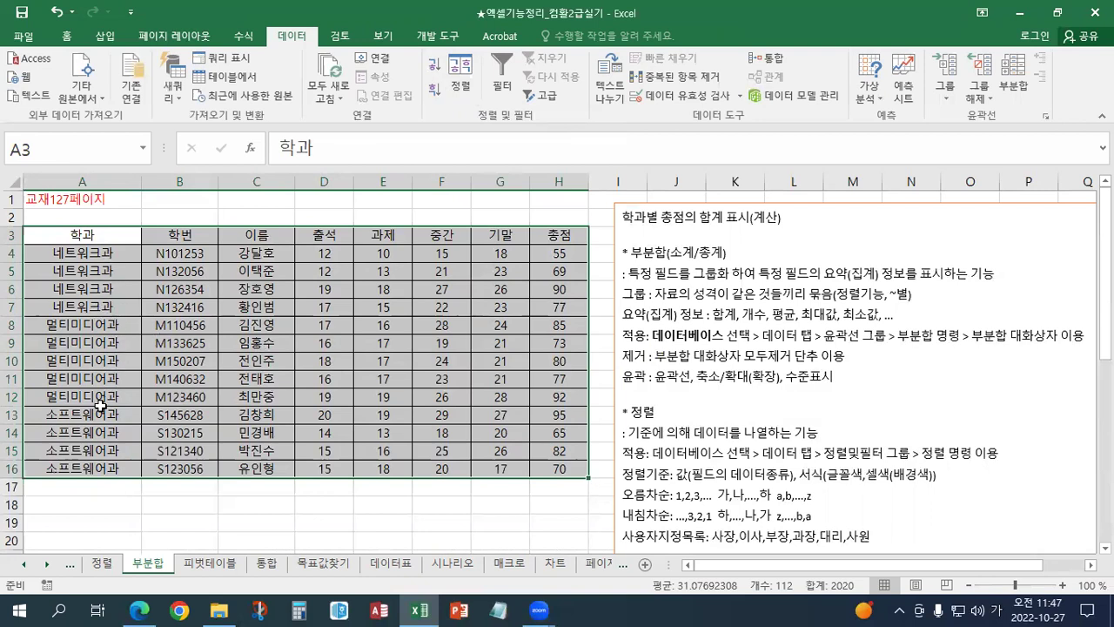
Apply a subtotal to the sorted table, grouped by 학과, with the 합계 function on 총점 and summaries below the data.
click(1014, 87)
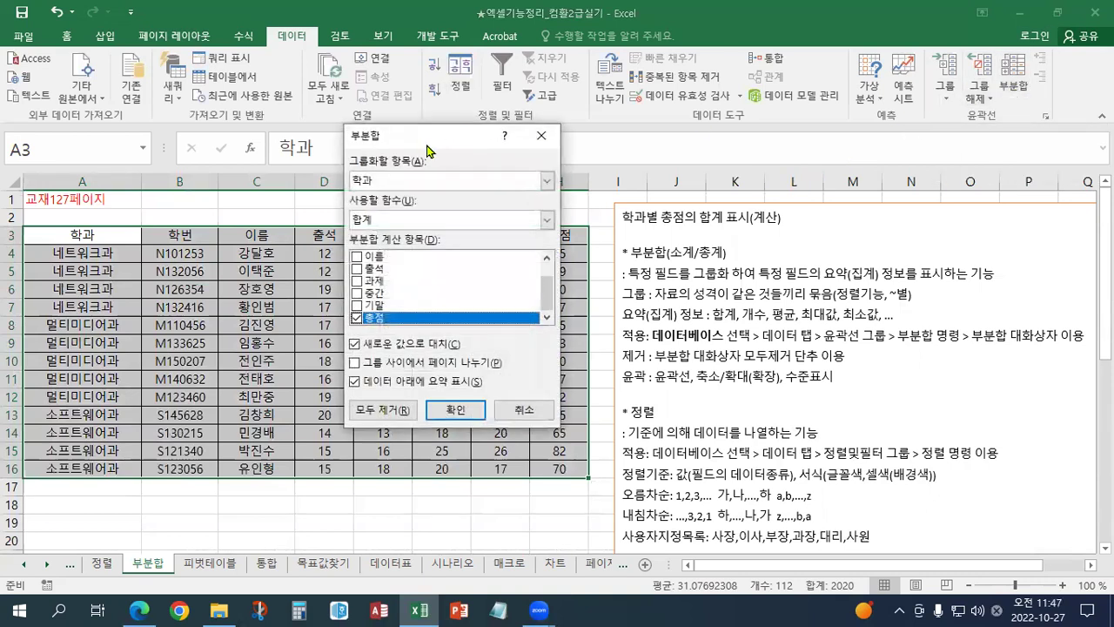
click(403, 181)
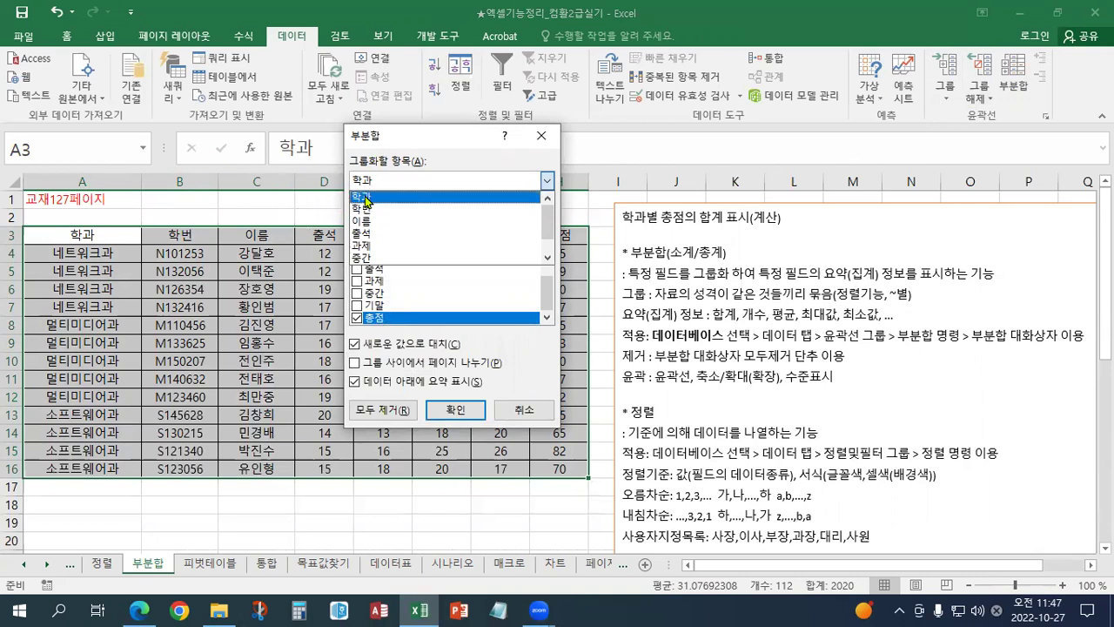
click(370, 199)
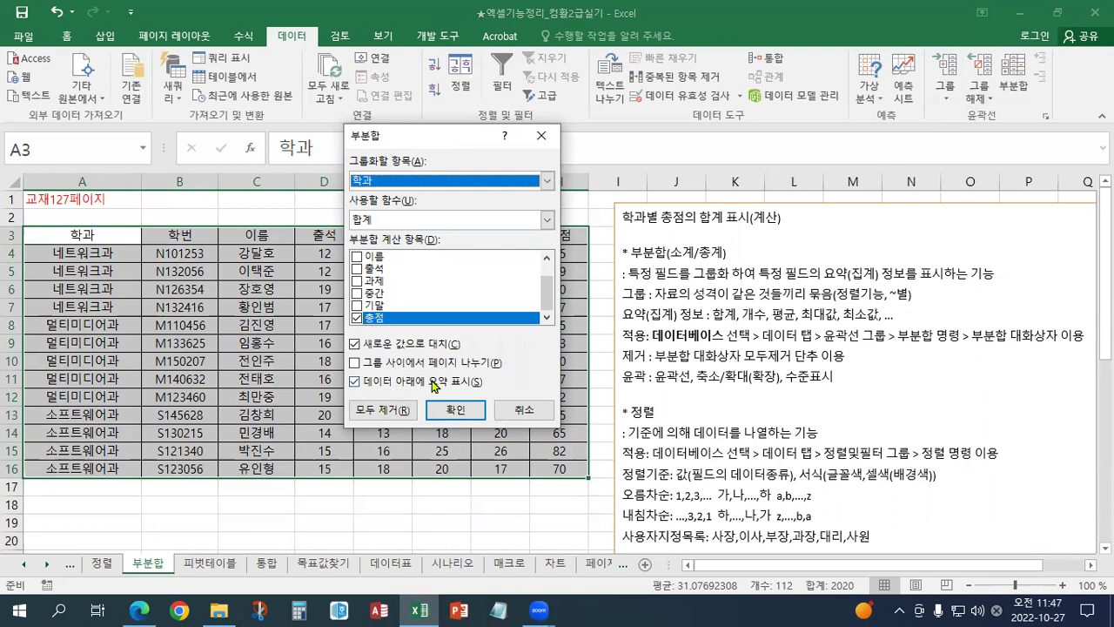
click(456, 413)
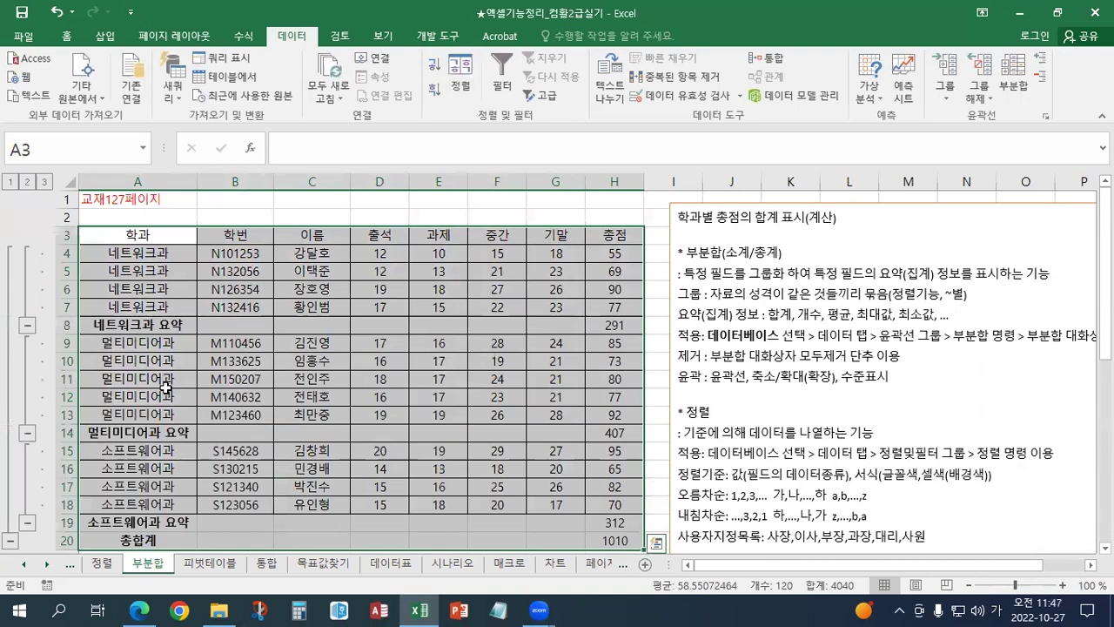
Examine the summary row of each 학과 and the 총합계 row, comparing the summaries with the student records above them.
drag(170, 325, 634, 324)
drag(161, 432, 627, 433)
scroll(149, 459, down, 1)
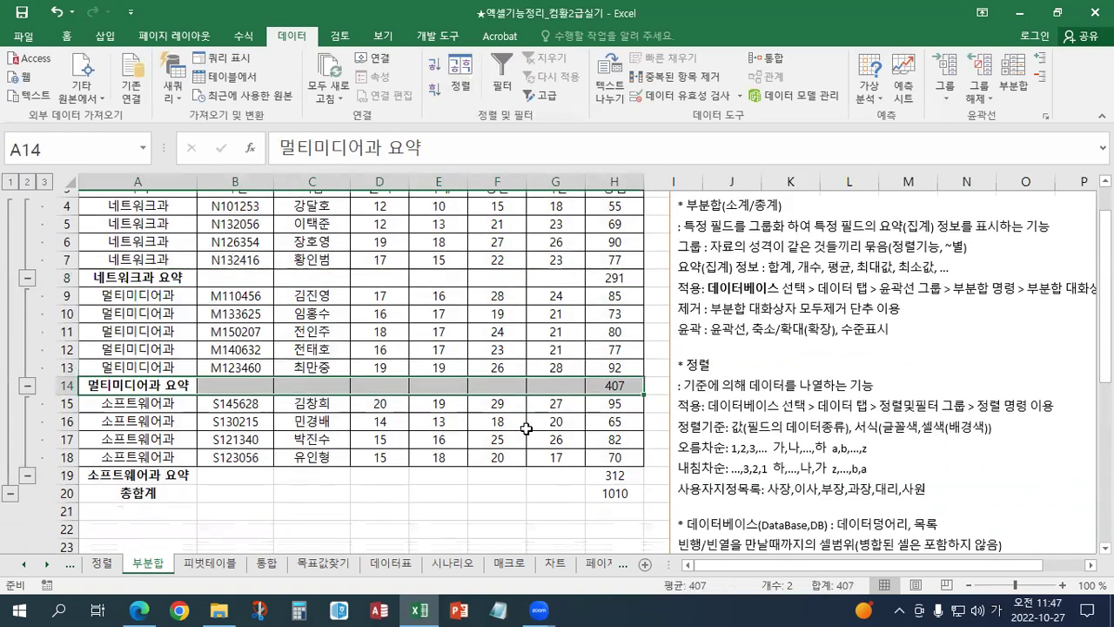
drag(144, 468, 609, 466)
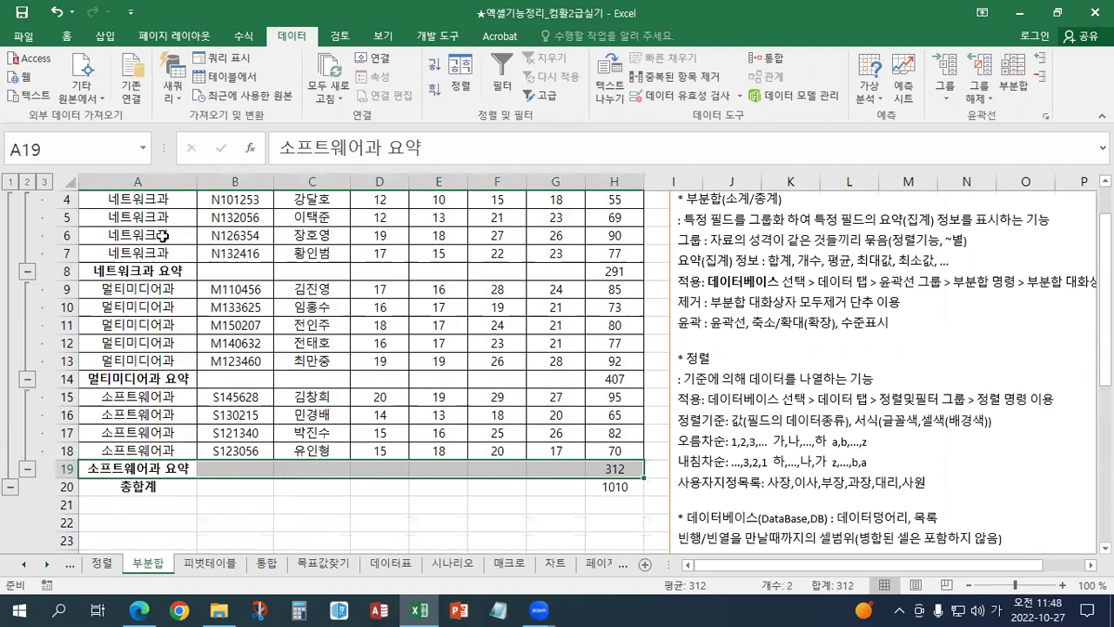
drag(112, 486, 610, 485)
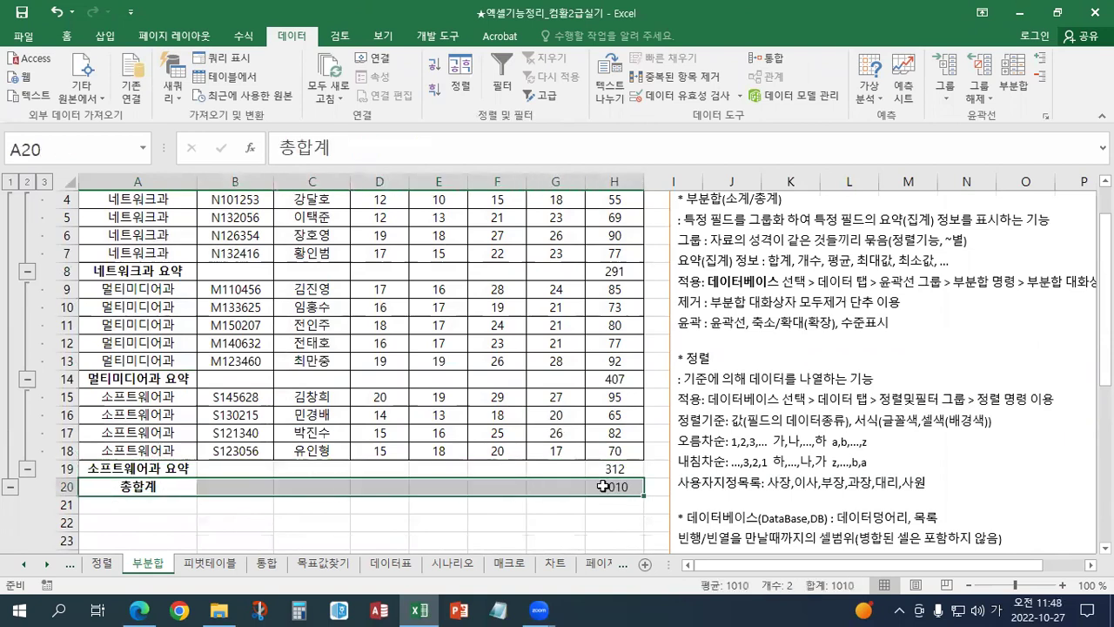
scroll(455, 474, up, 1)
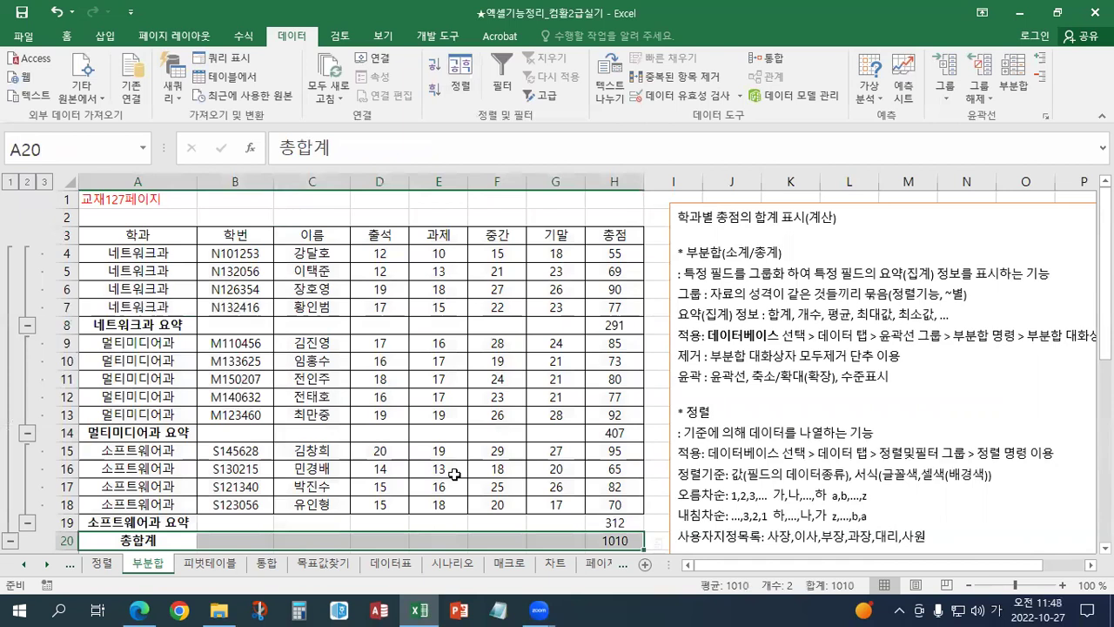
click(179, 255)
drag(238, 276, 605, 307)
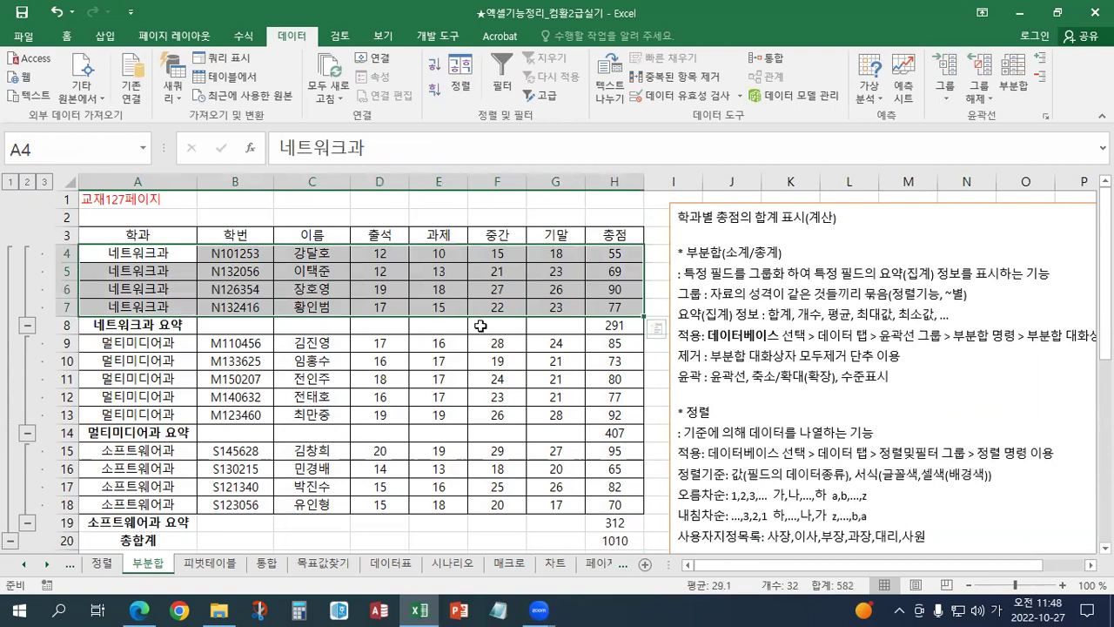
drag(159, 323, 614, 324)
drag(137, 341, 600, 414)
drag(188, 433, 614, 433)
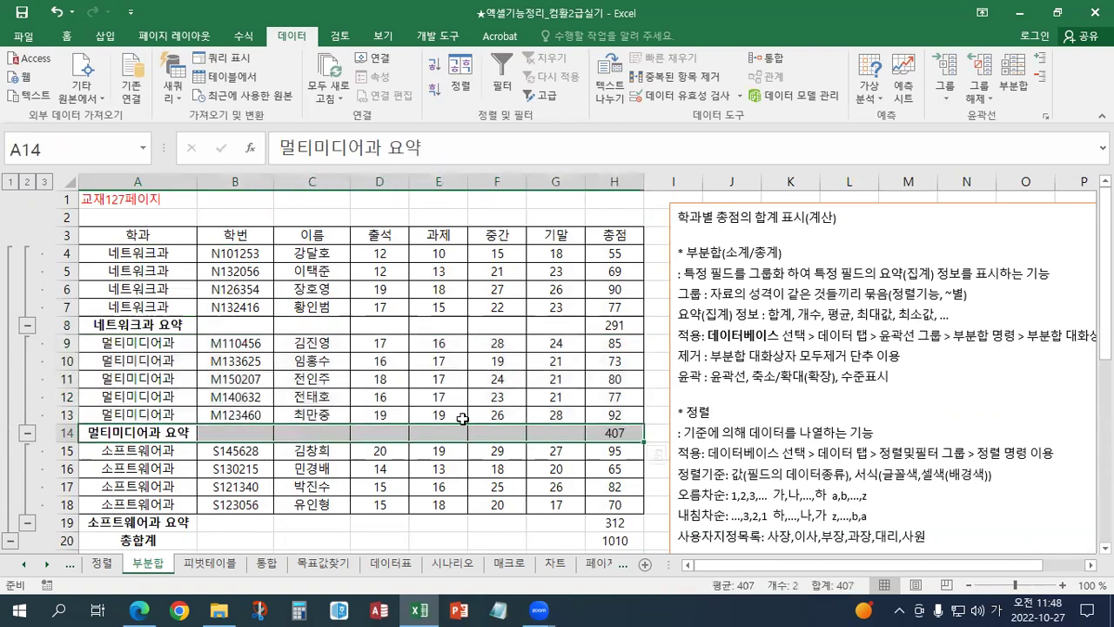
Review the 소프트웨어과 student records together with their summary row and the 총합계 row at the table's end.
scroll(261, 353, down, 2)
drag(161, 343, 614, 397)
drag(194, 414, 540, 435)
click(355, 388)
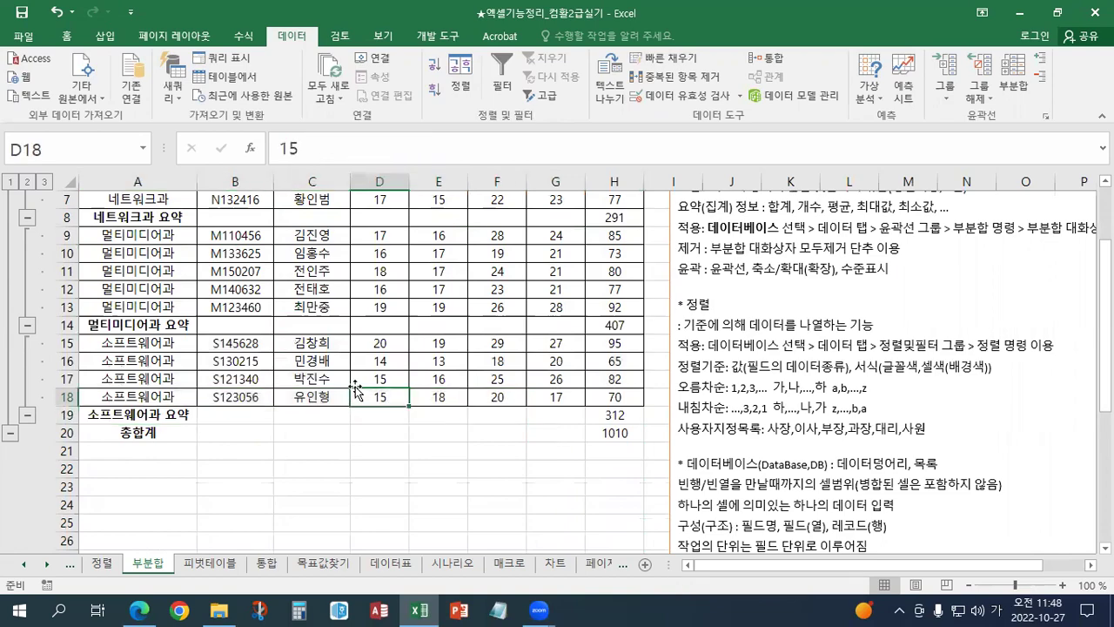
scroll(352, 383, up, 2)
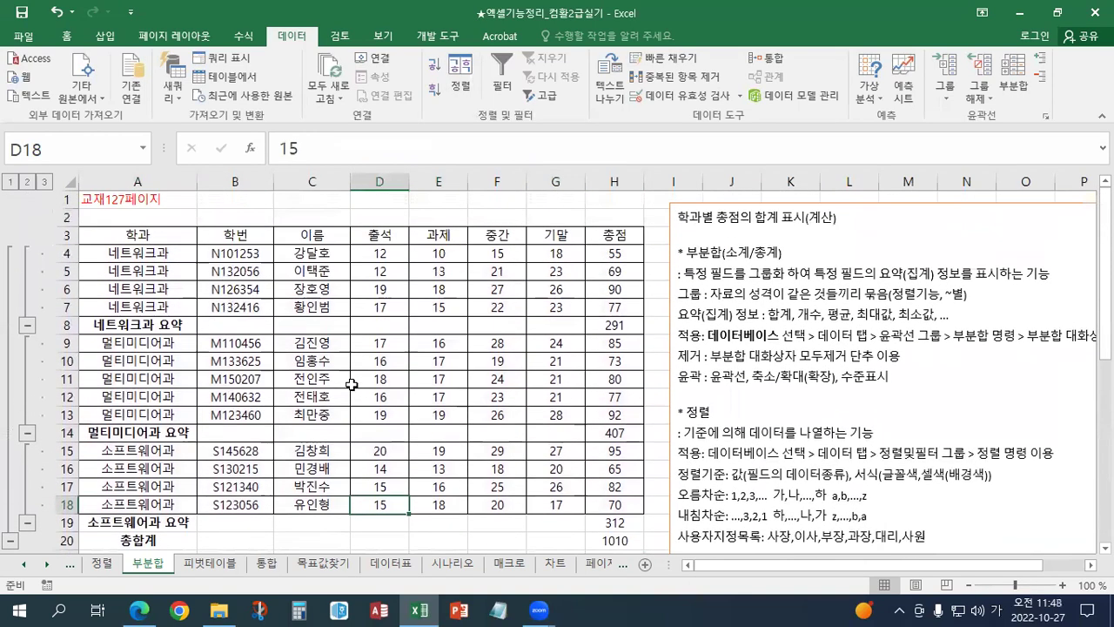
Move the lines "학과 필드 정렬" and "학과별 중간, 기말, 총점의 합계 표시(계산)" to the beginning of the notes, followed by a blank line.
click(757, 428)
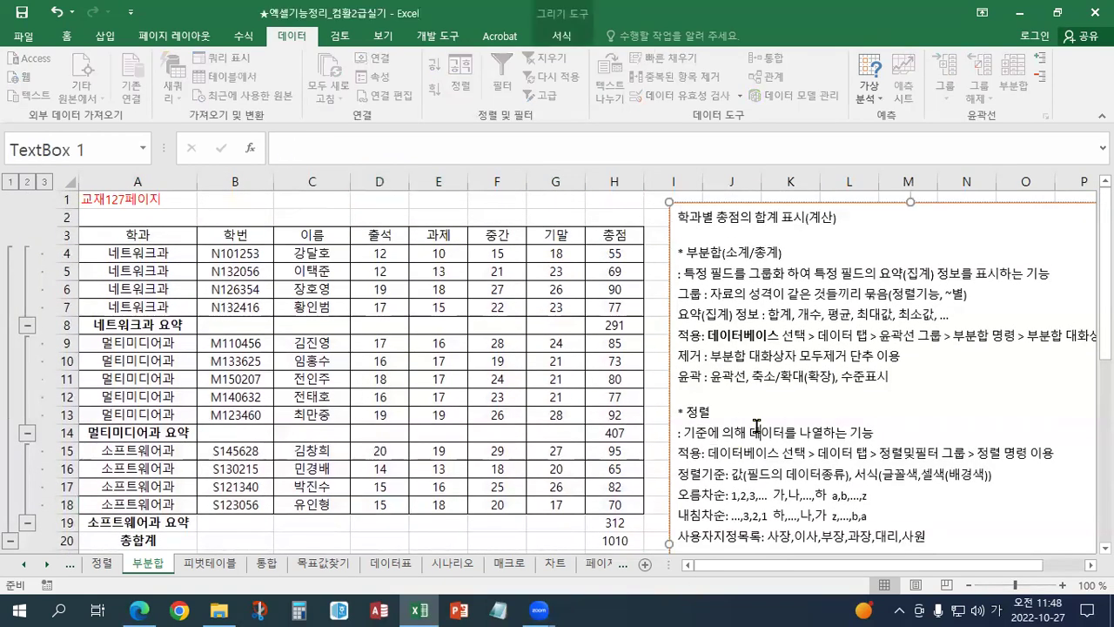
scroll(757, 426, down, 4)
scroll(757, 427, down, 3)
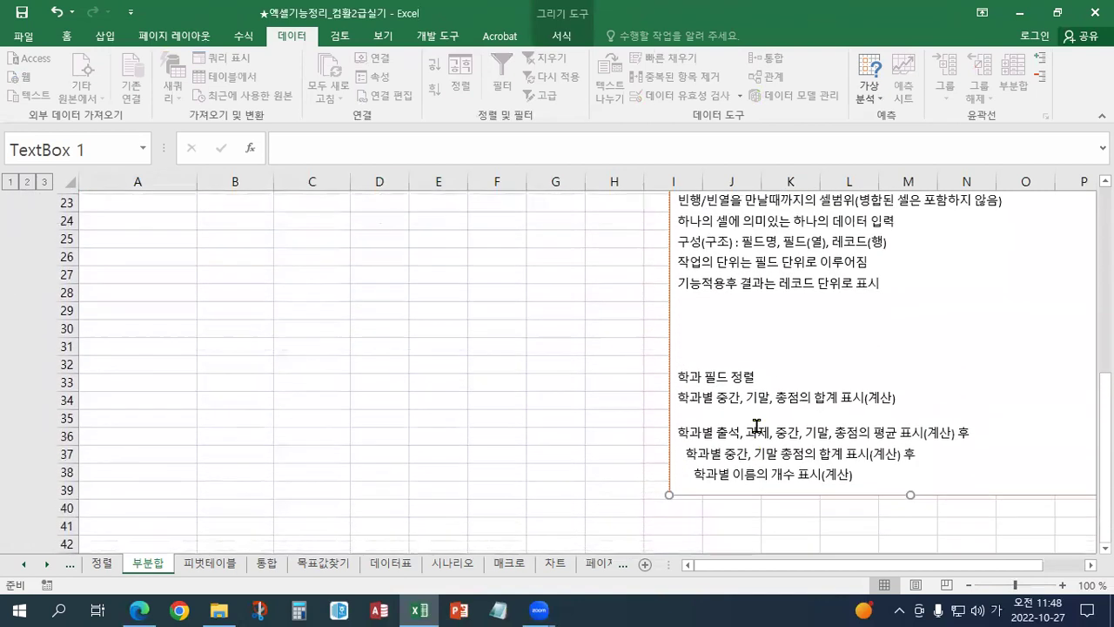
drag(899, 408, 674, 391)
key(ctrl+c)
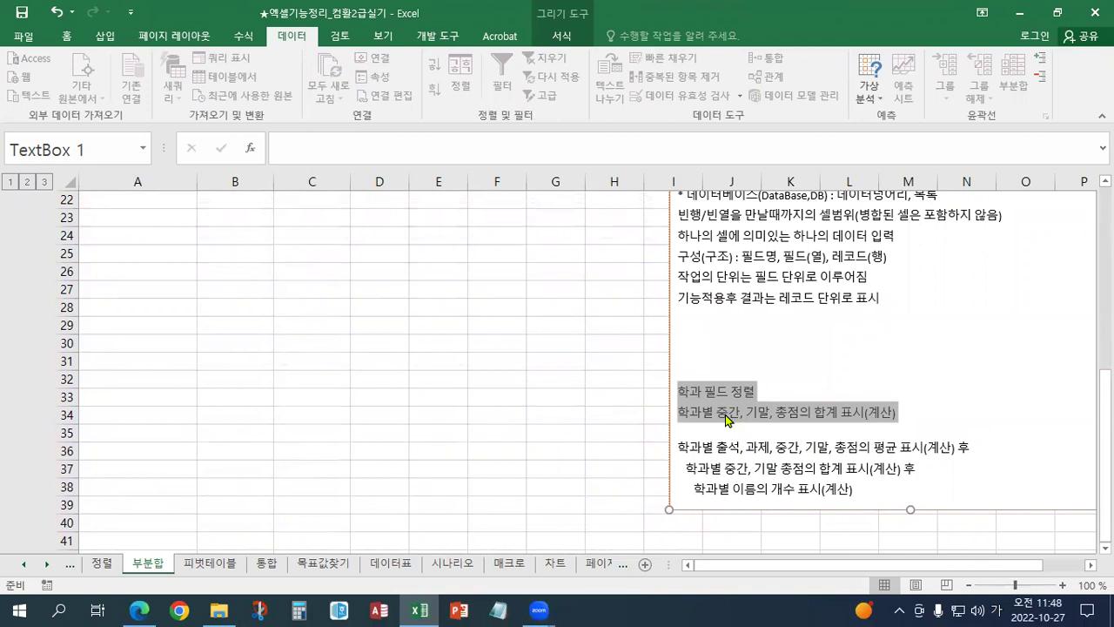
key(Delete)
scroll(706, 331, up, 7)
click(680, 213)
key(ctrl+v)
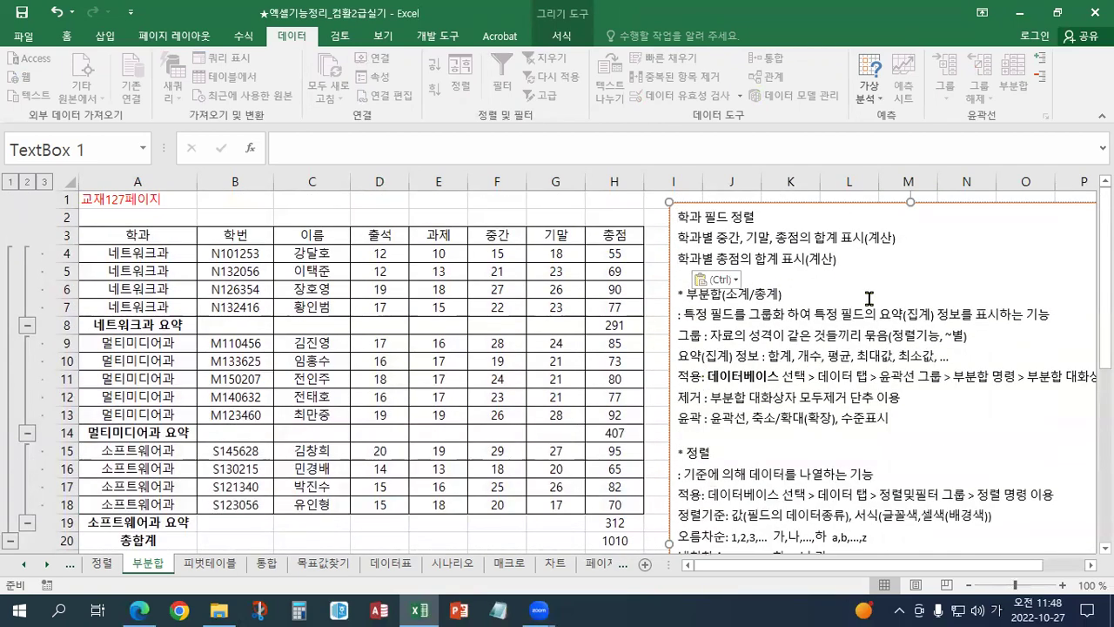
key(Return)
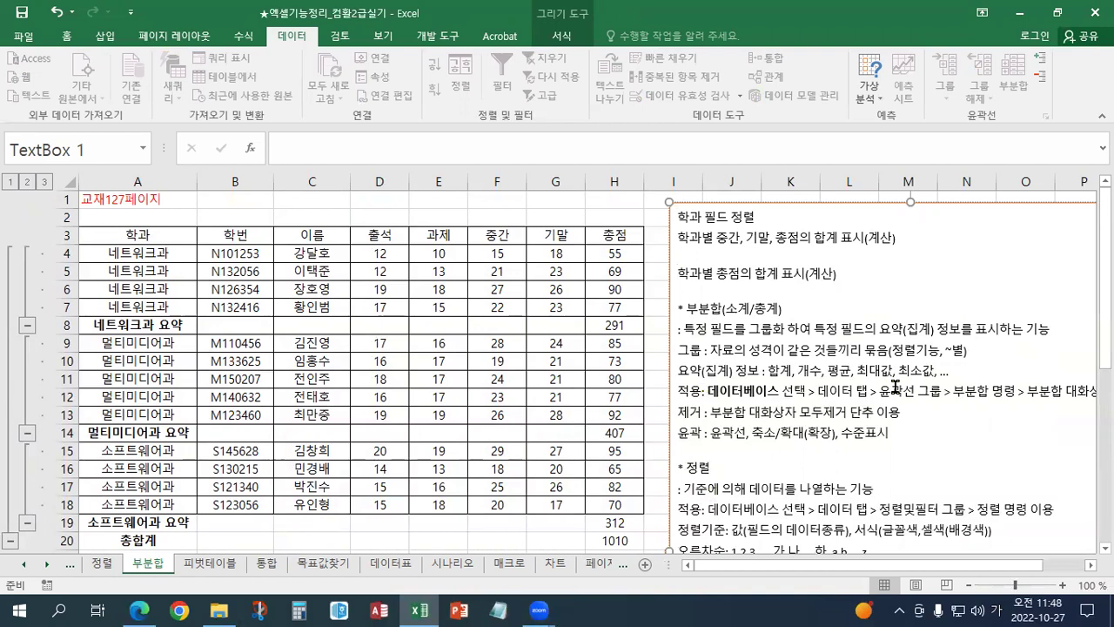
Move the three-line nested subtotal task, from "학과별 출석, 과제, 중간, 기말, 총점의 평균" to "학과별 이름의 개수", to the start of the notes.
scroll(897, 386, down, 9)
click(903, 408)
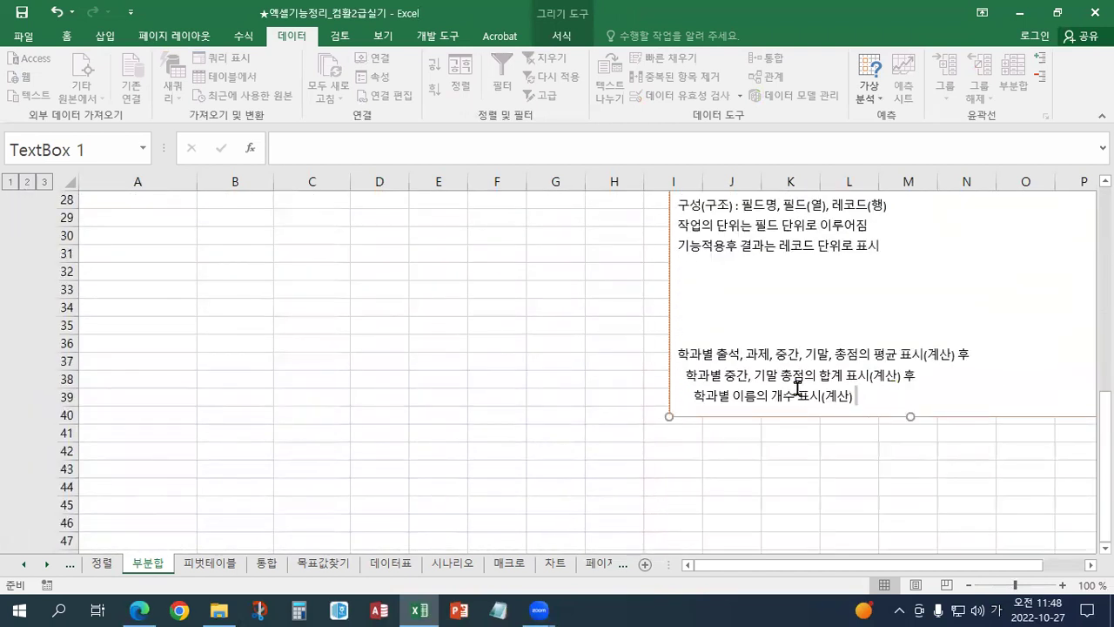
drag(858, 396, 659, 351)
key(ctrl+c)
key(Delete)
scroll(665, 331, up, 5)
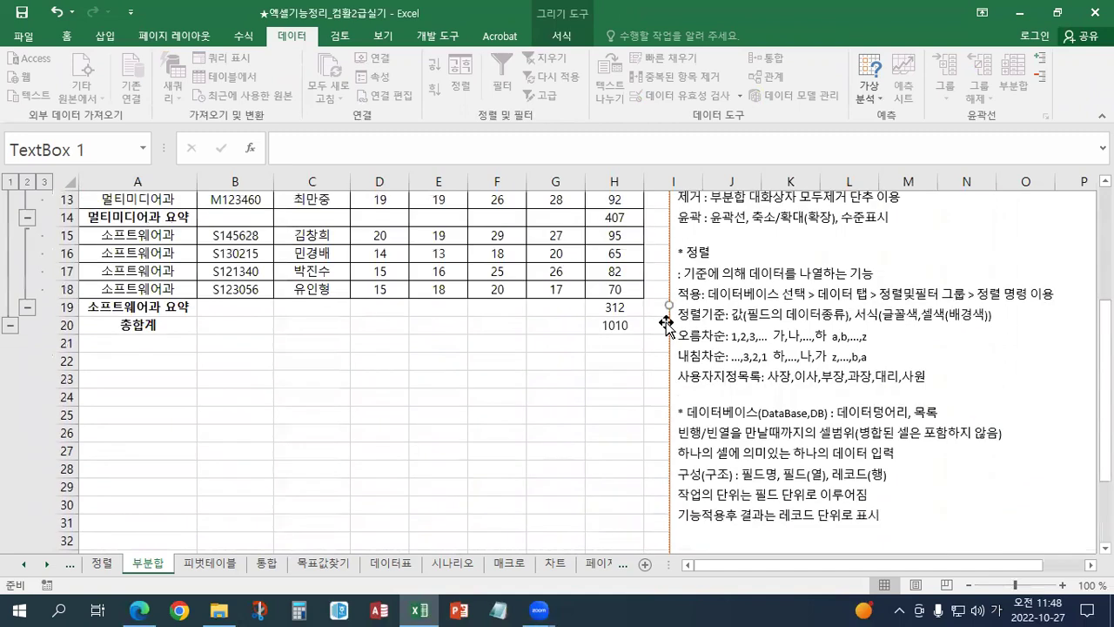
scroll(666, 324, up, 4)
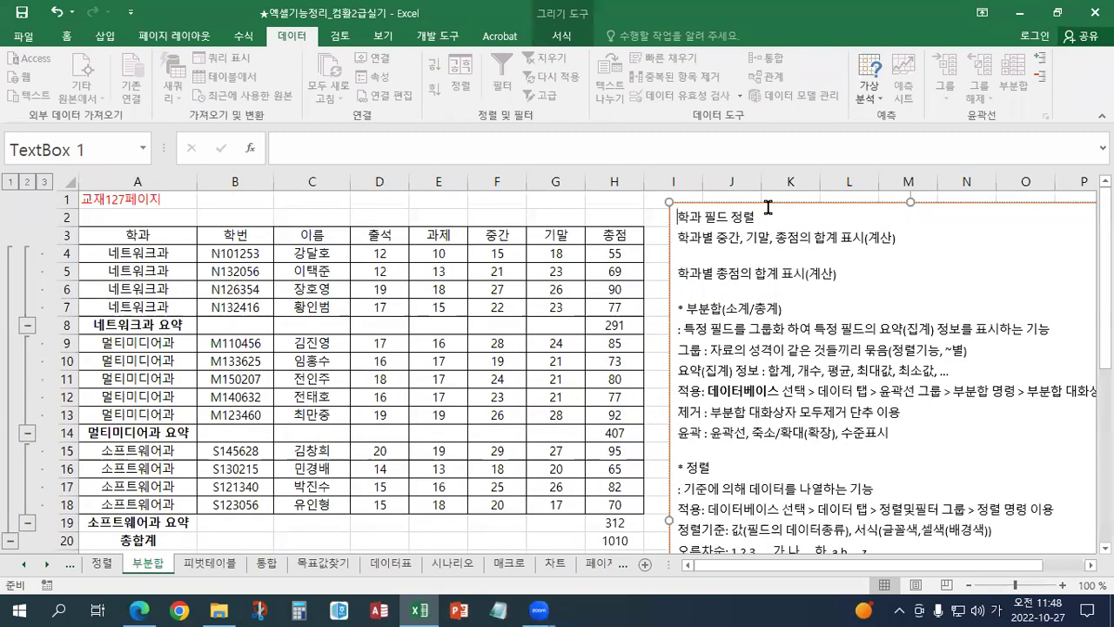
key(ctrl+v)
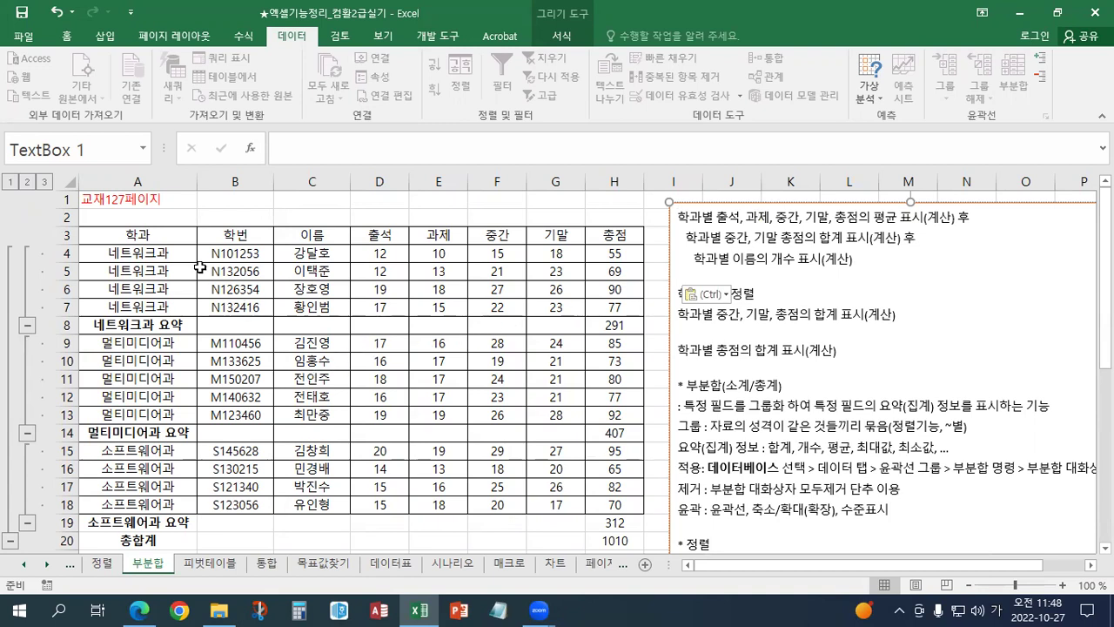
Replace the subtotal on A3:H20 with one grouped by 학과, using the 평균 function on 과제, 중간, 기말 and 총점.
drag(172, 239, 620, 542)
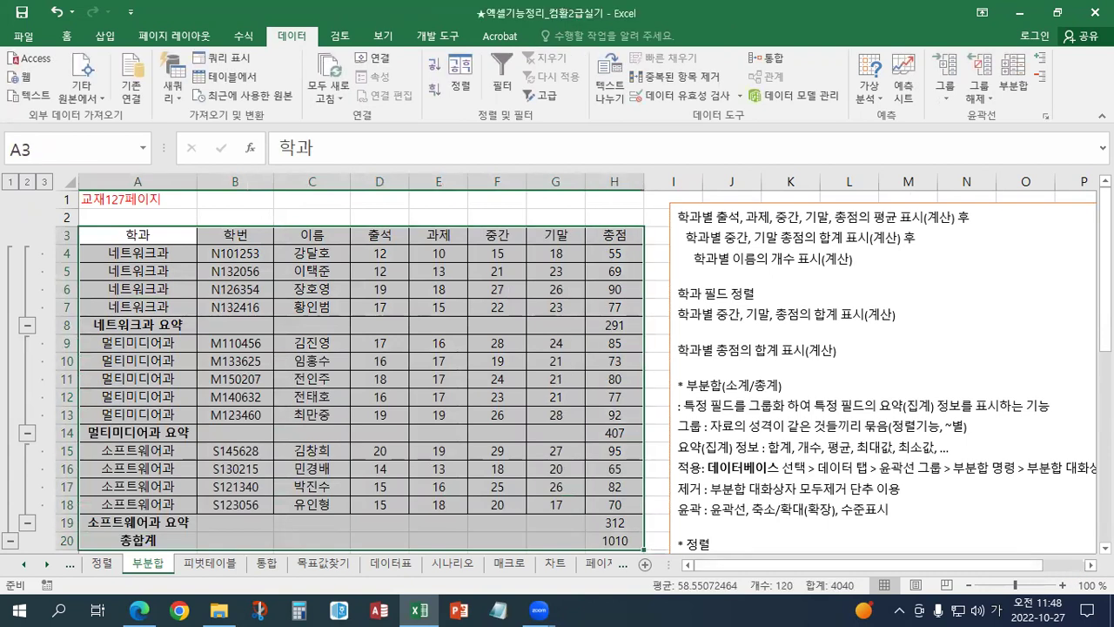
scroll(558, 371, down, 1)
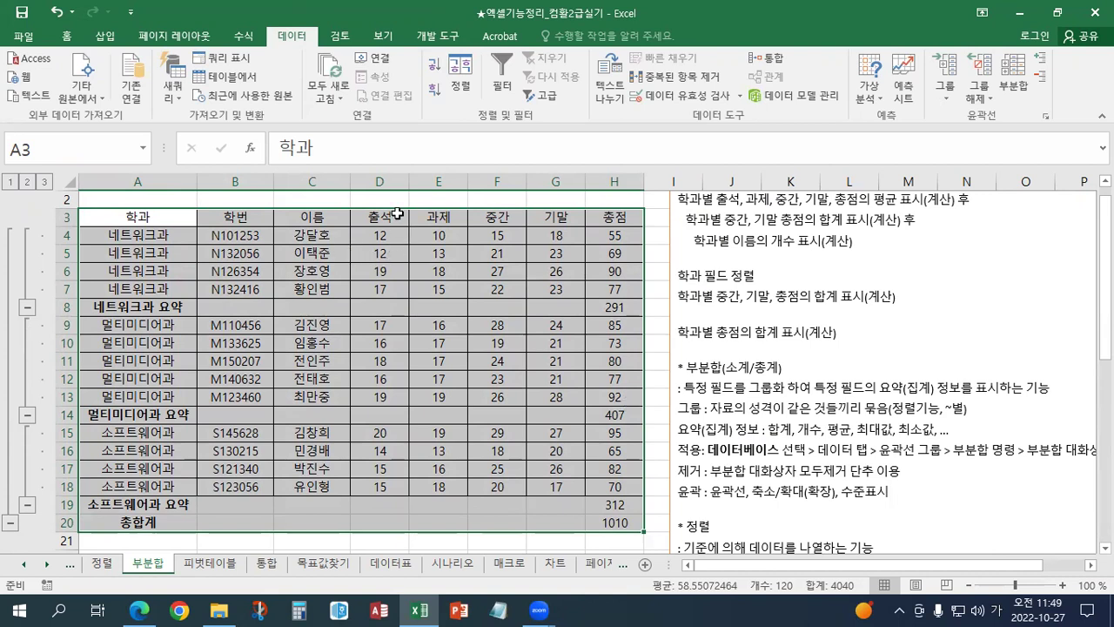
click(1019, 92)
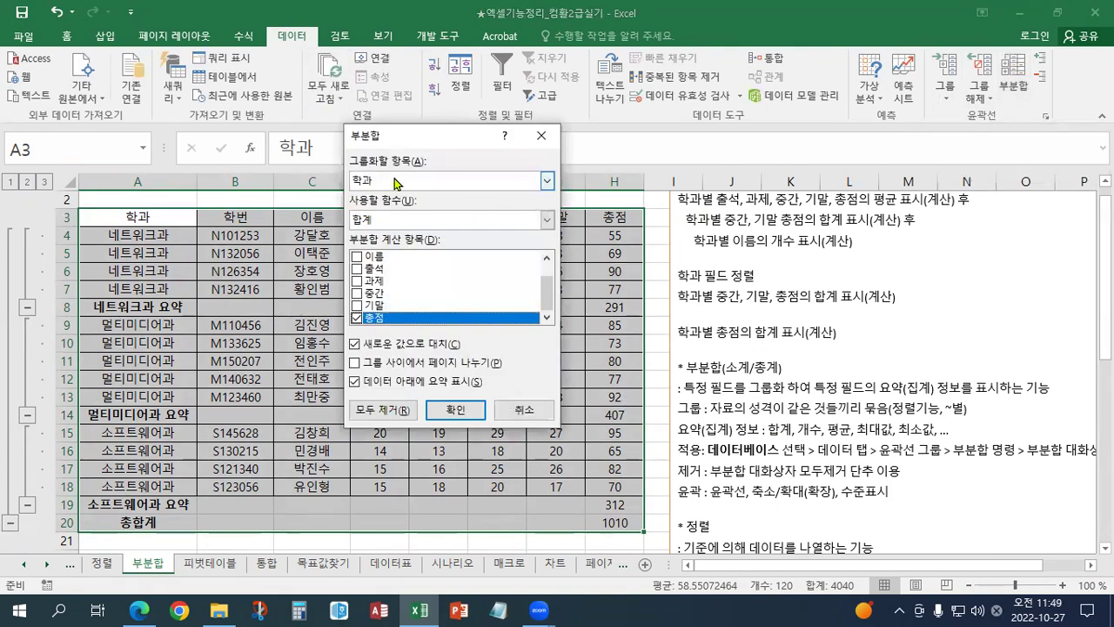
click(394, 180)
click(395, 180)
click(395, 181)
click(395, 181)
click(395, 180)
click(394, 180)
click(391, 219)
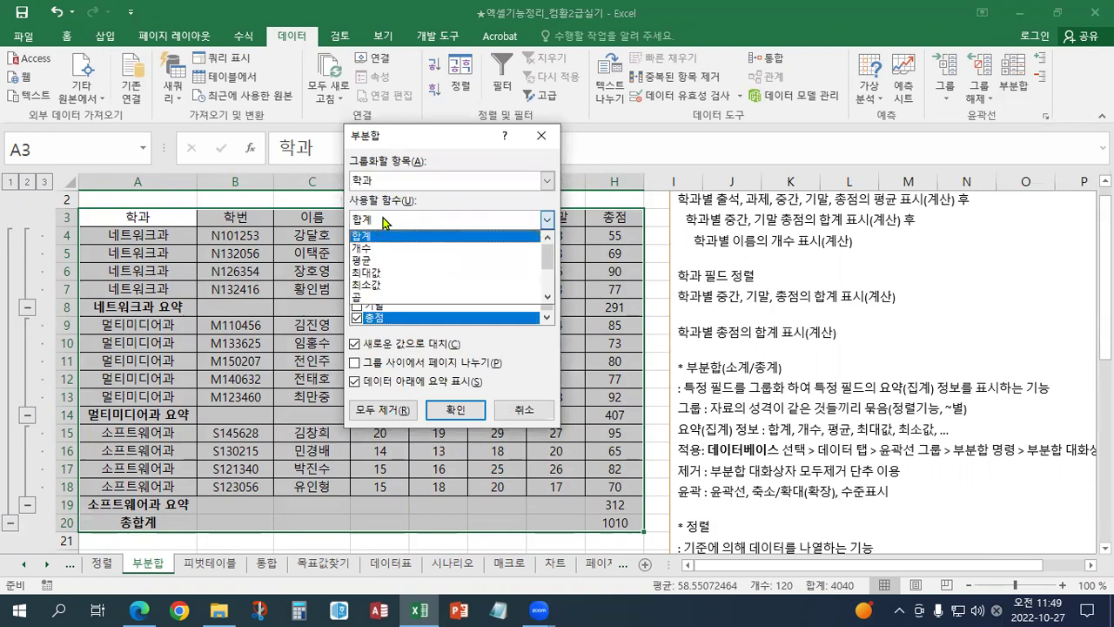
click(369, 259)
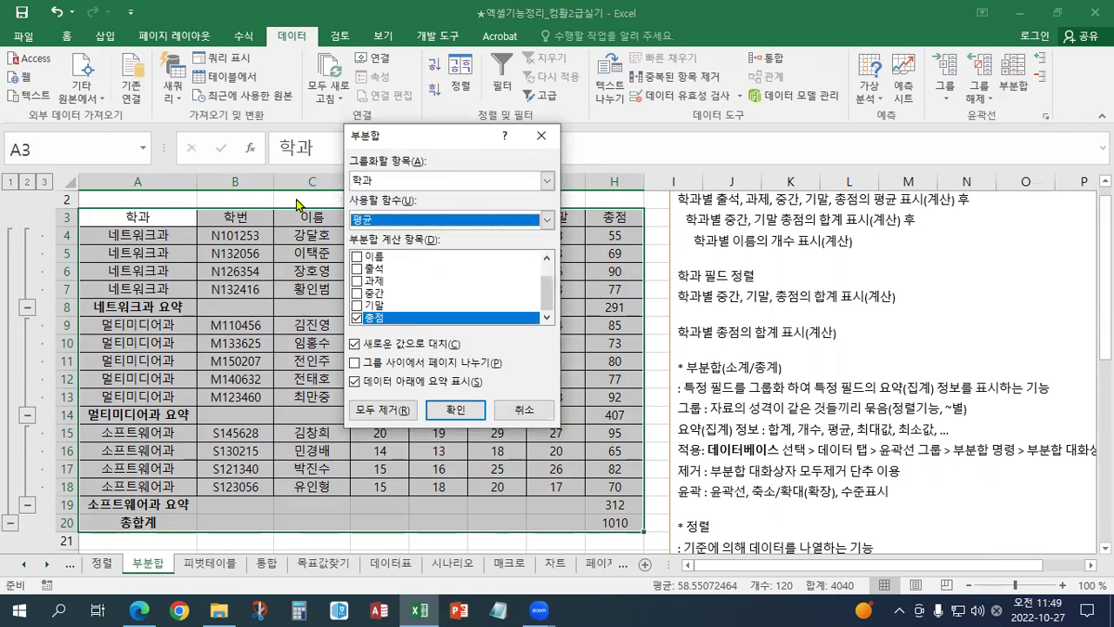
click(358, 281)
click(358, 293)
click(358, 306)
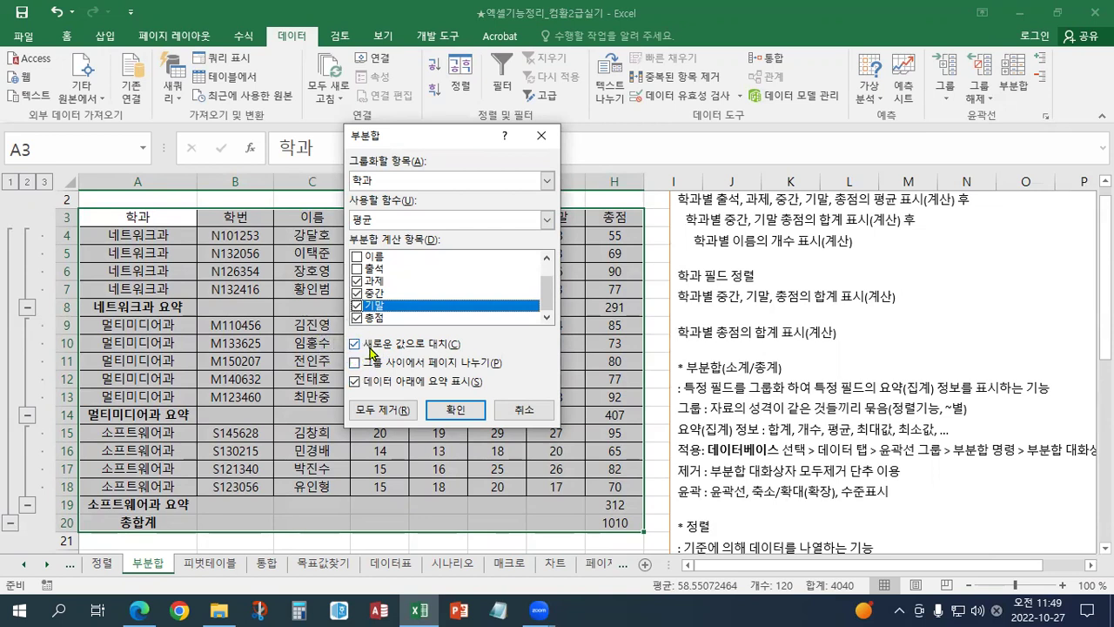
click(447, 410)
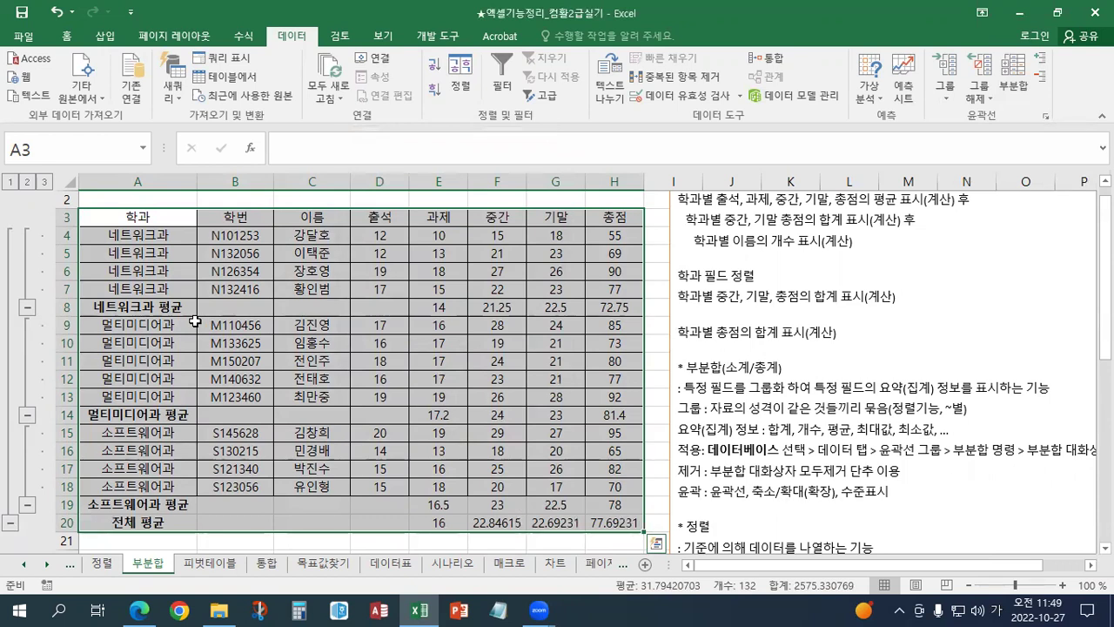
Examine the 평균 rows of 네트워크과, 멀티미디어과 and 소프트웨어과.
drag(171, 308, 613, 307)
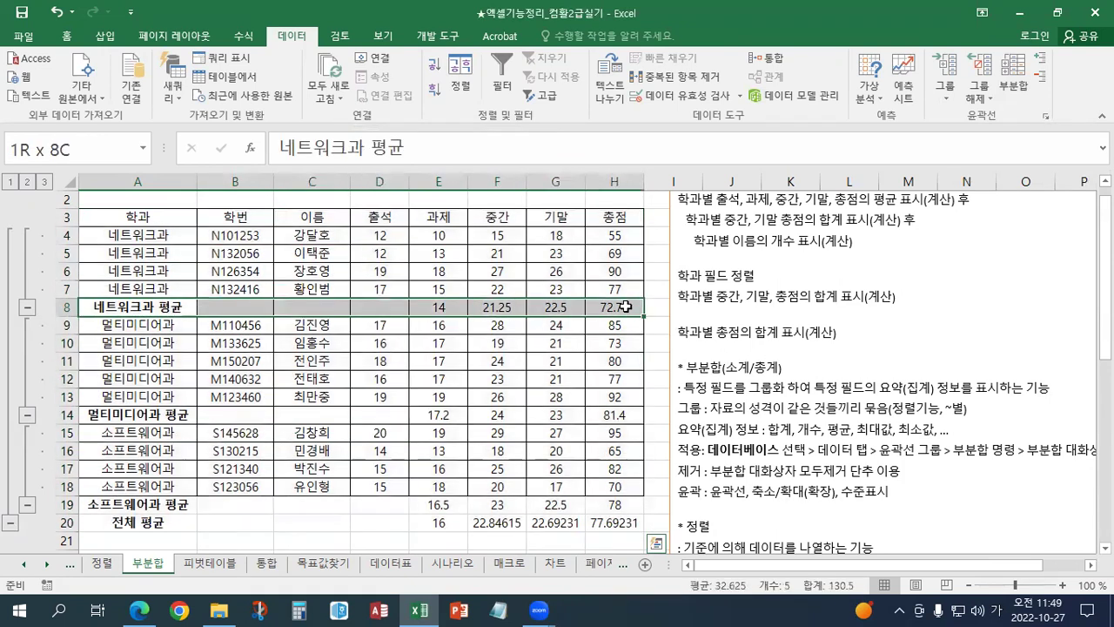
drag(170, 414, 614, 414)
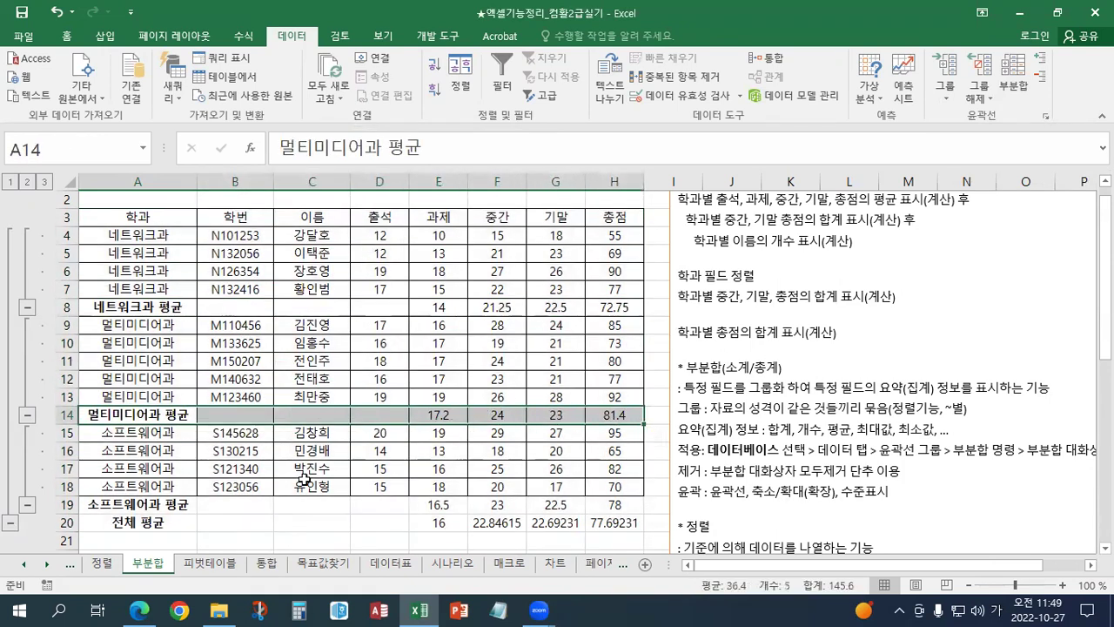
drag(157, 505, 607, 507)
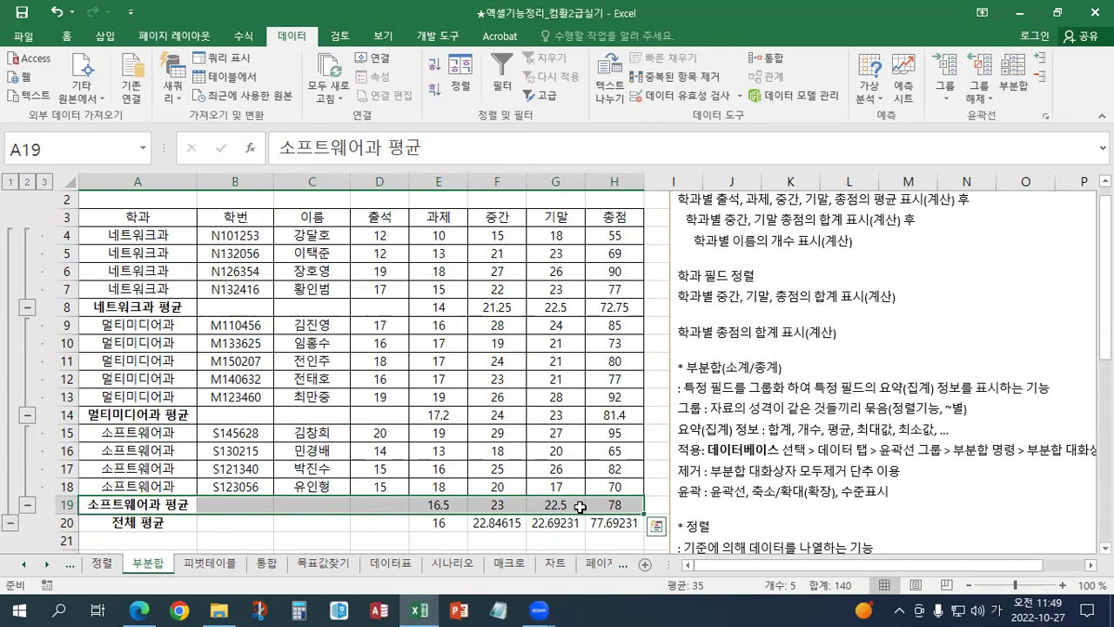
Add a second subtotal by 학과 with the 합계 function on 과제, 중간, 기말 and 총점, keeping the existing averages.
drag(173, 219, 655, 541)
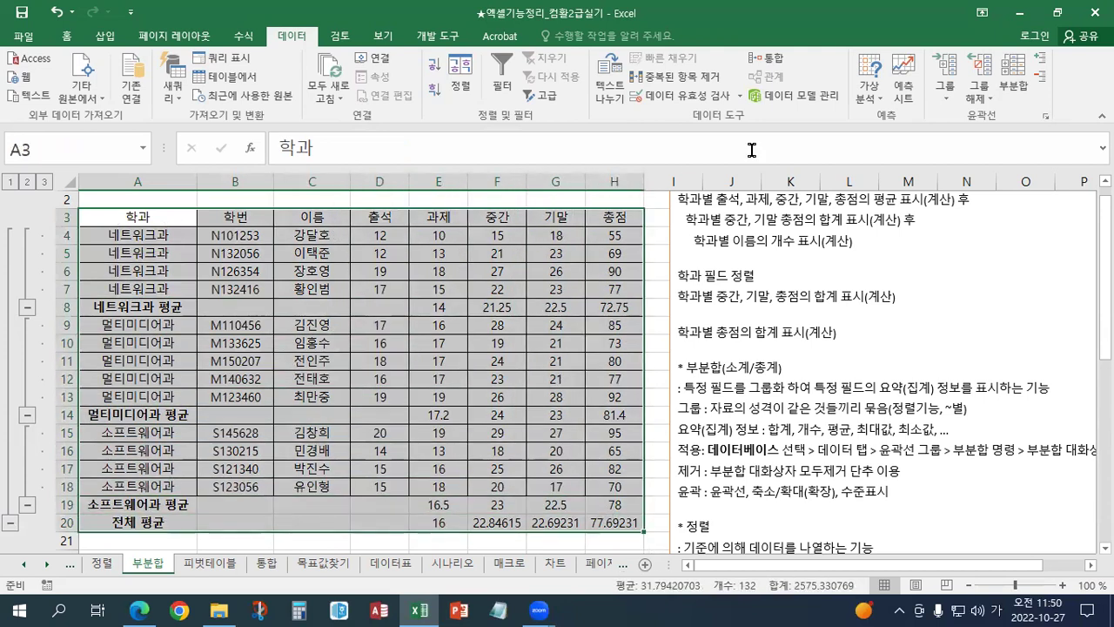
click(1010, 92)
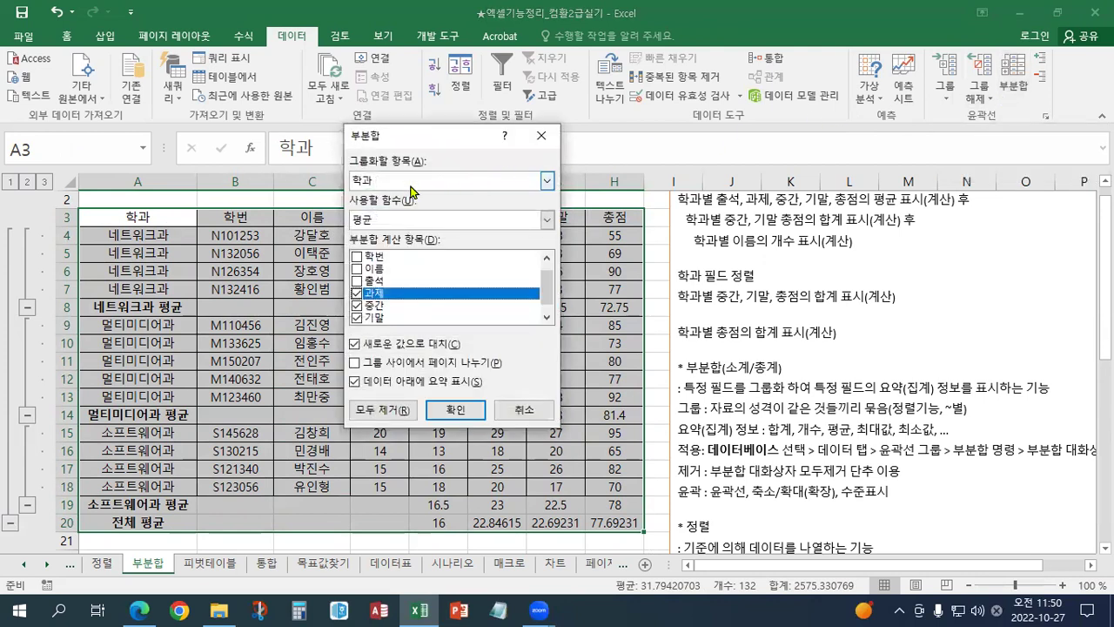
click(379, 221)
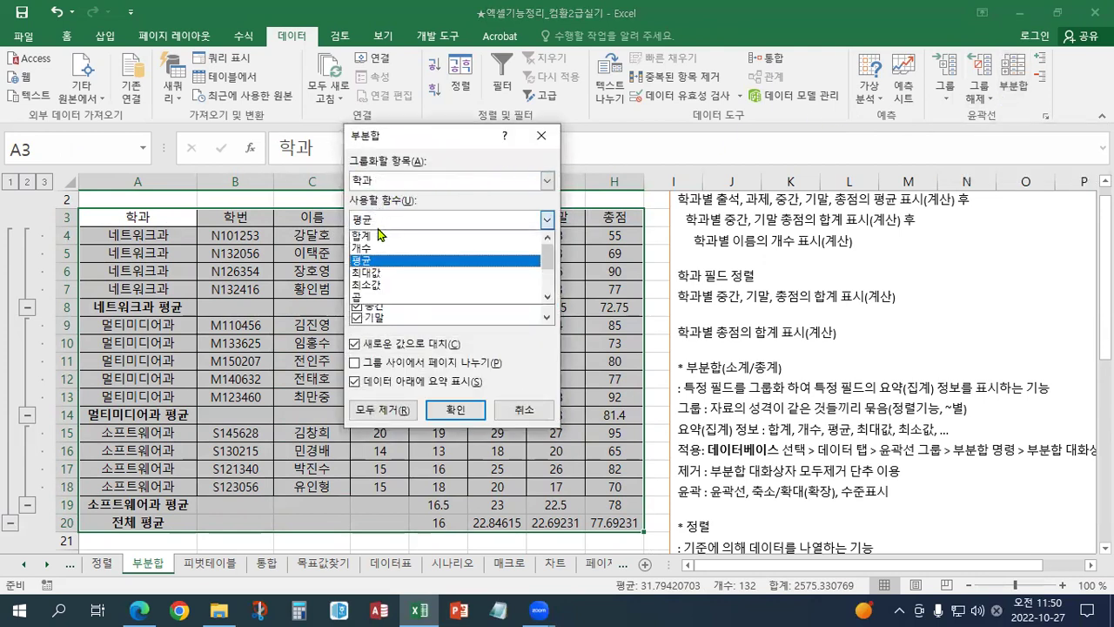
click(379, 235)
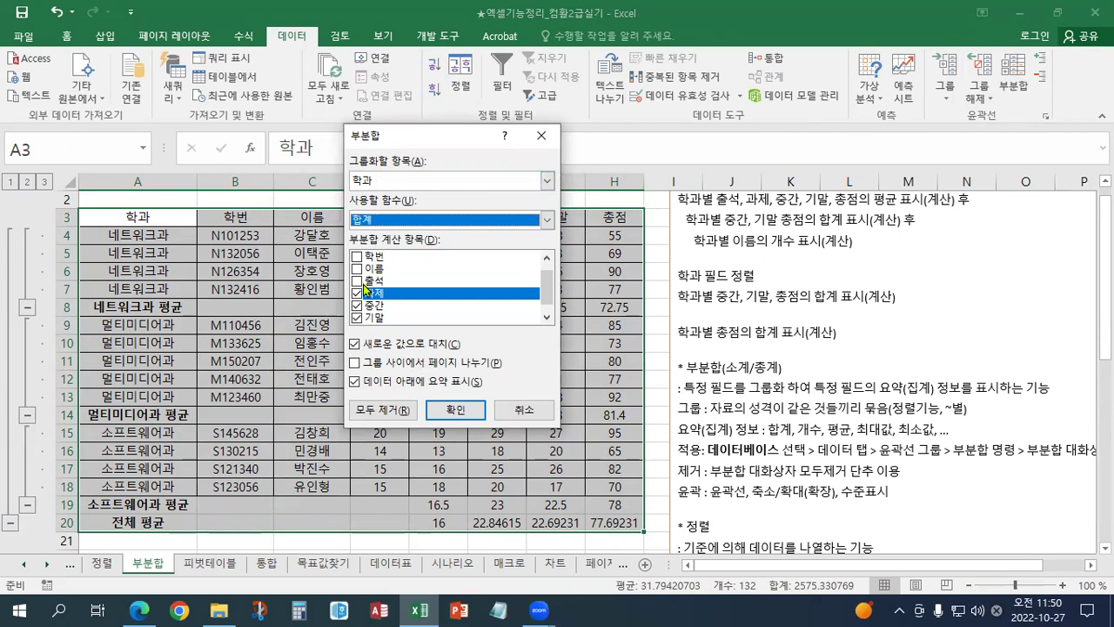
click(357, 298)
scroll(551, 301, down, 1)
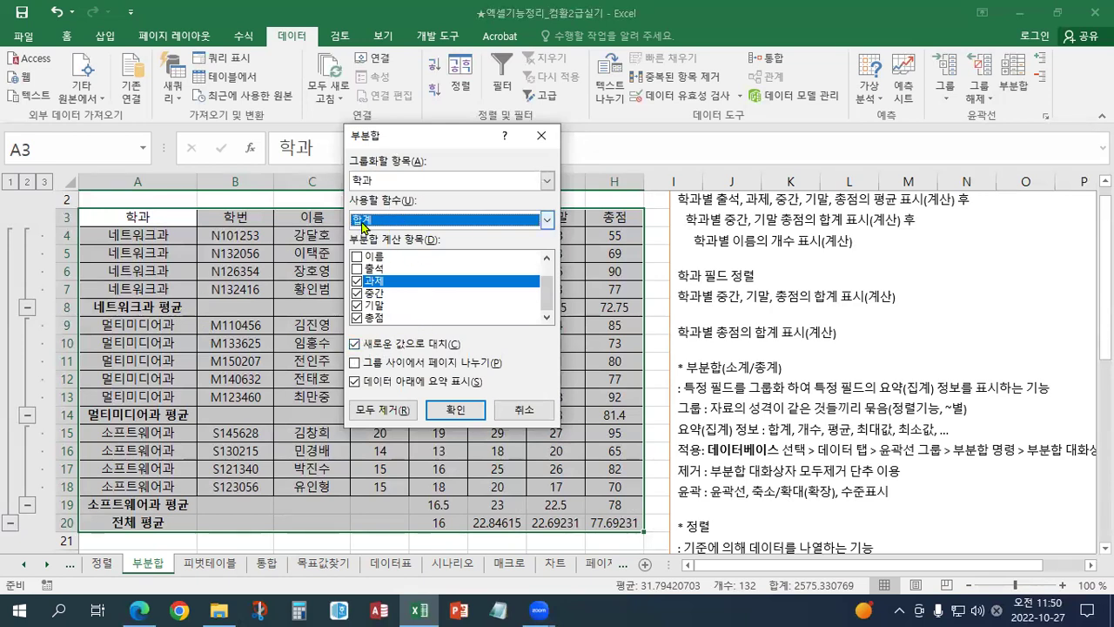
click(370, 344)
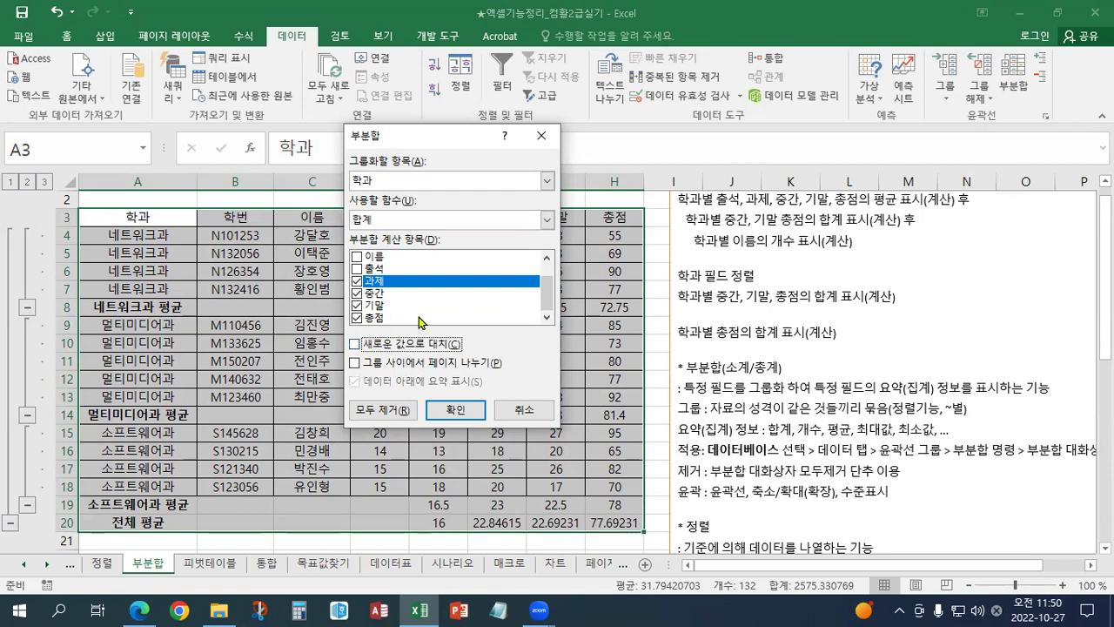
click(457, 411)
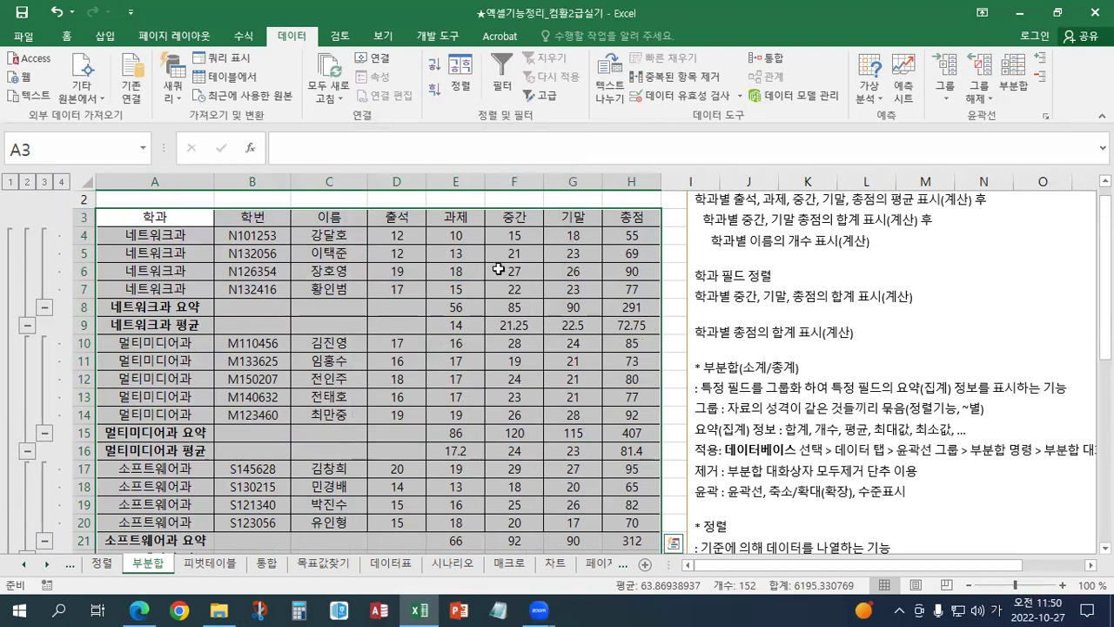
Add a third subtotal by 학과 with the 개수 function on 이름 only, without replacing the existing subtotals.
click(1014, 102)
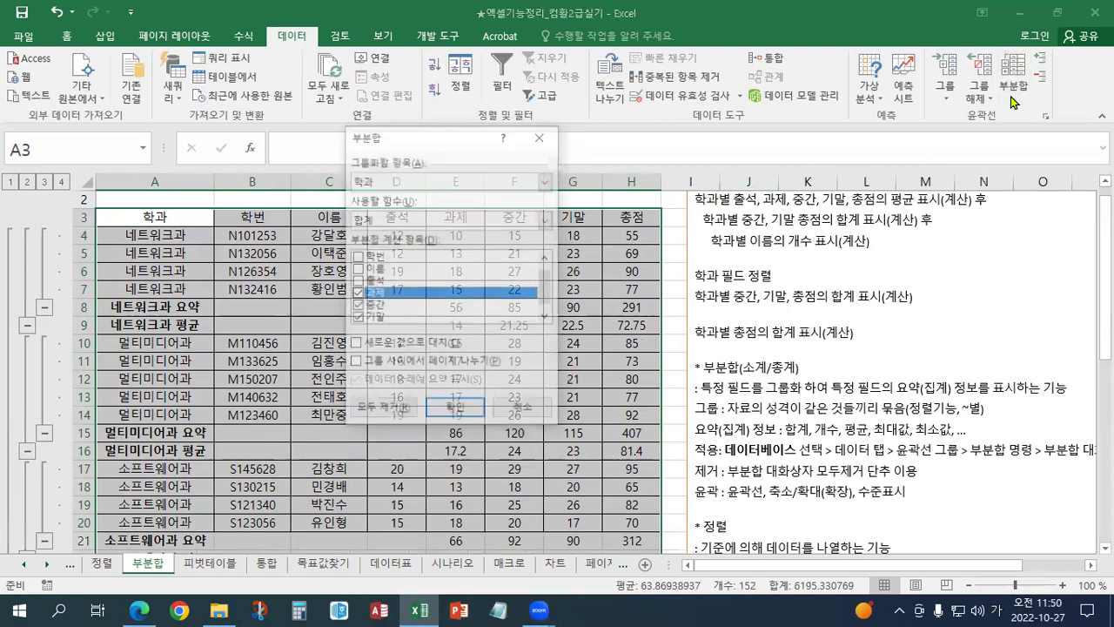
click(369, 183)
click(369, 183)
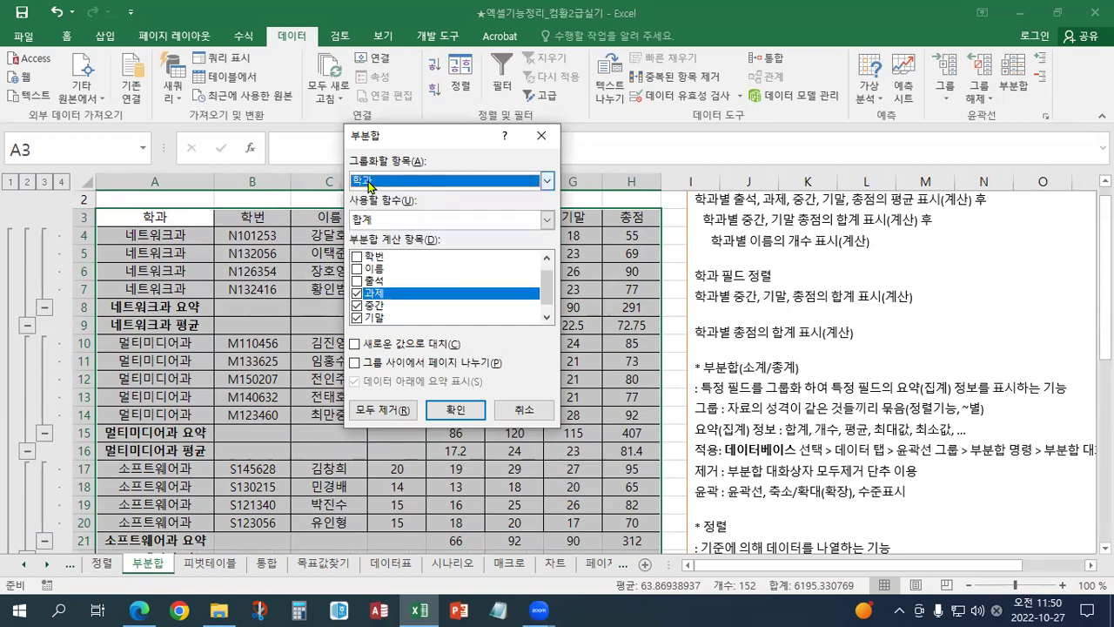
click(384, 222)
click(384, 250)
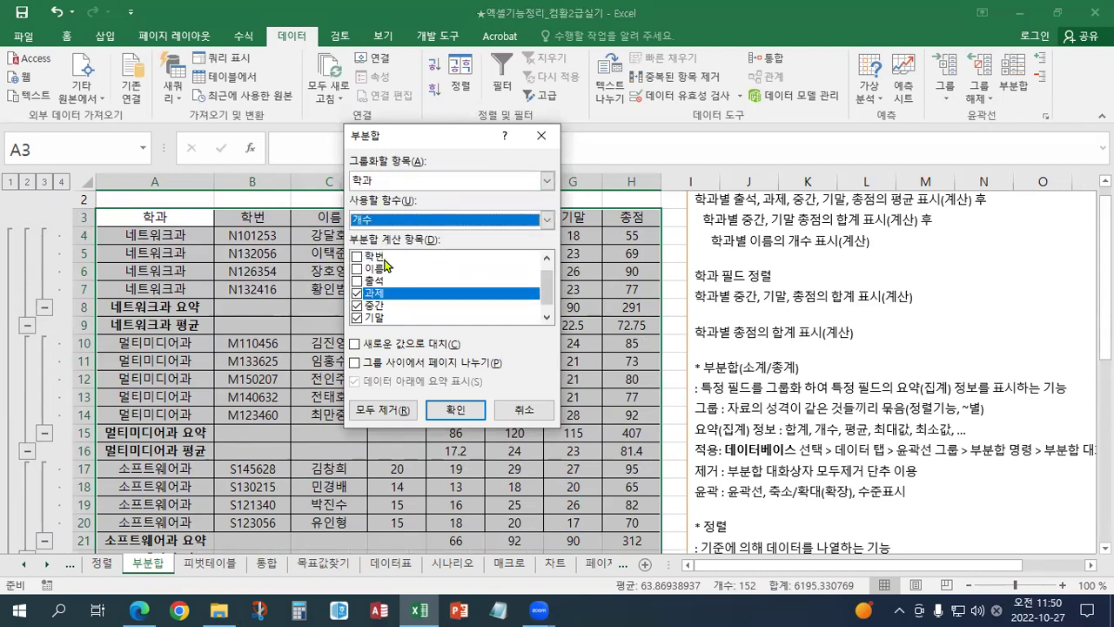
click(357, 270)
click(357, 293)
click(357, 306)
click(358, 320)
scroll(357, 319, down, 1)
click(358, 319)
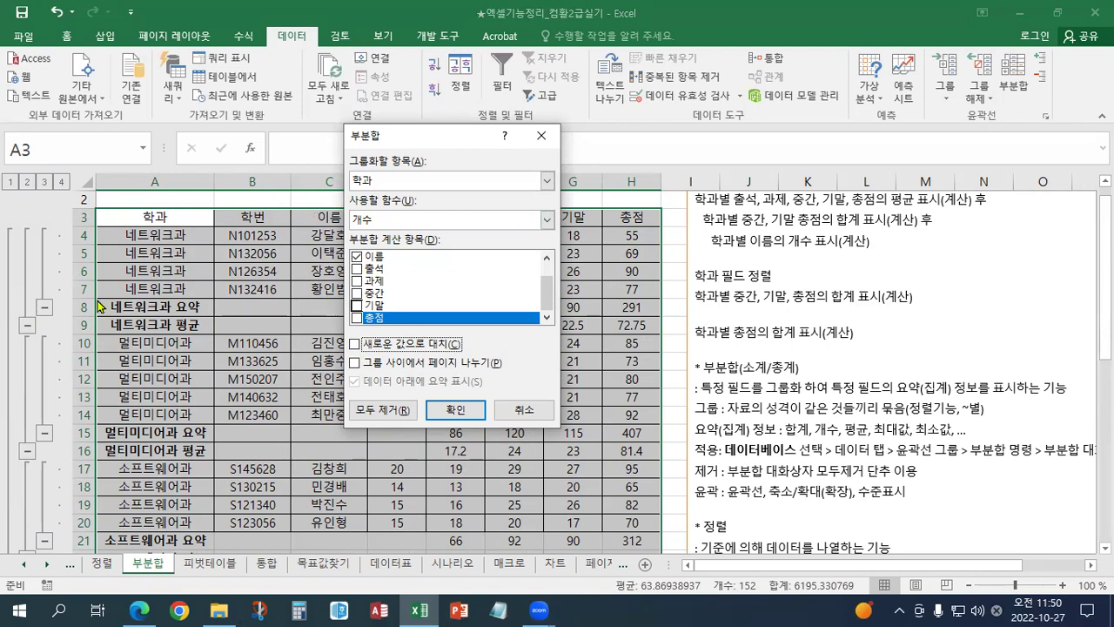
click(455, 409)
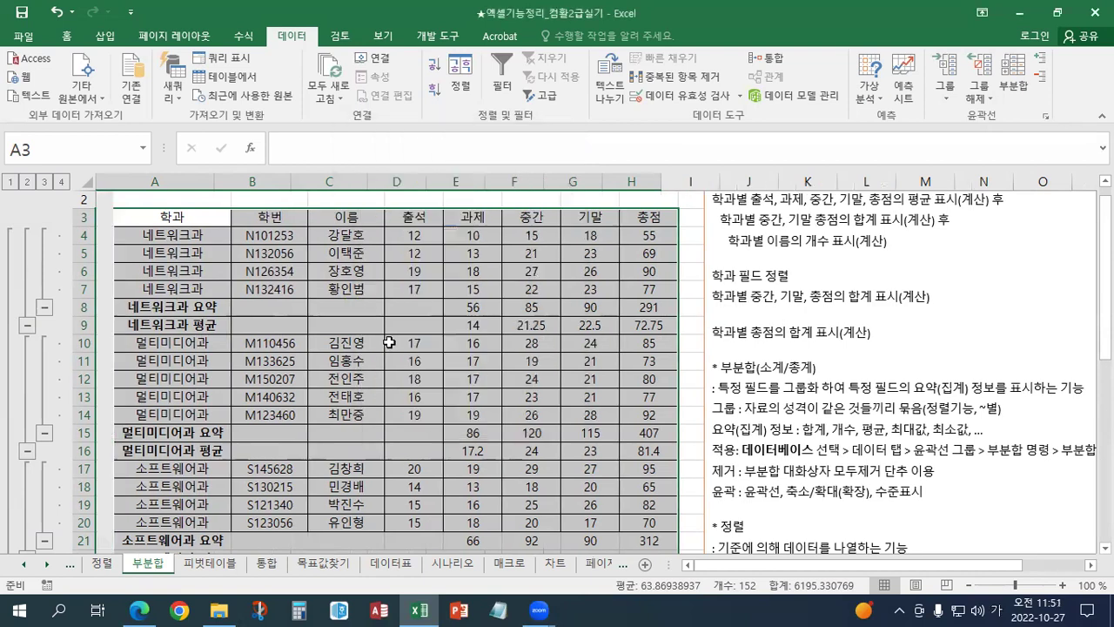
Check the 네트워크과 개수 row and save the workbook.
drag(192, 305, 465, 307)
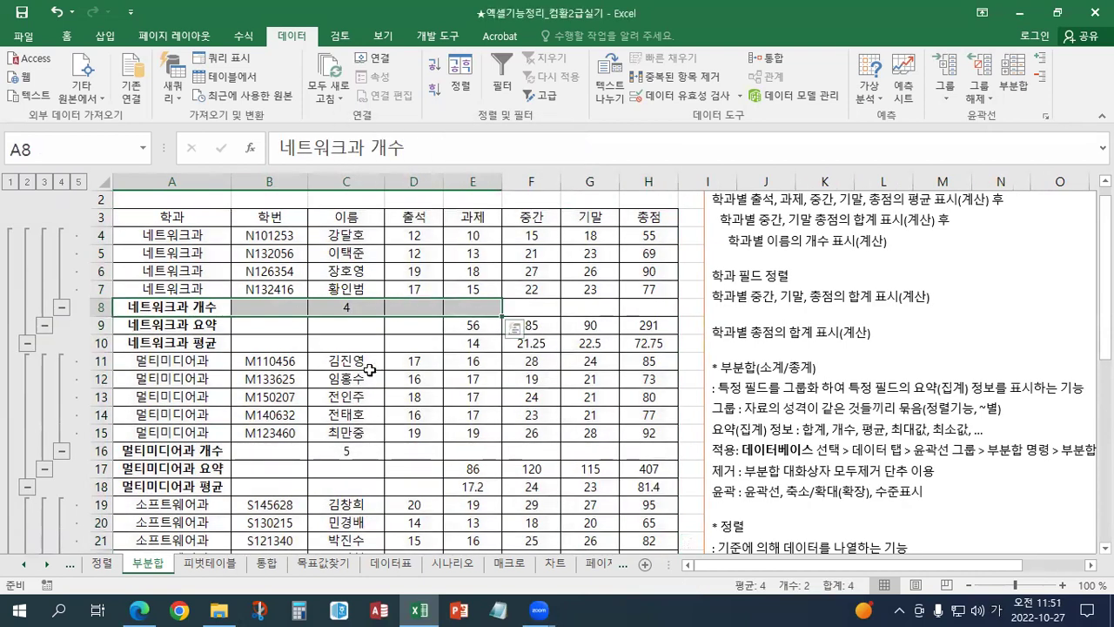
click(21, 12)
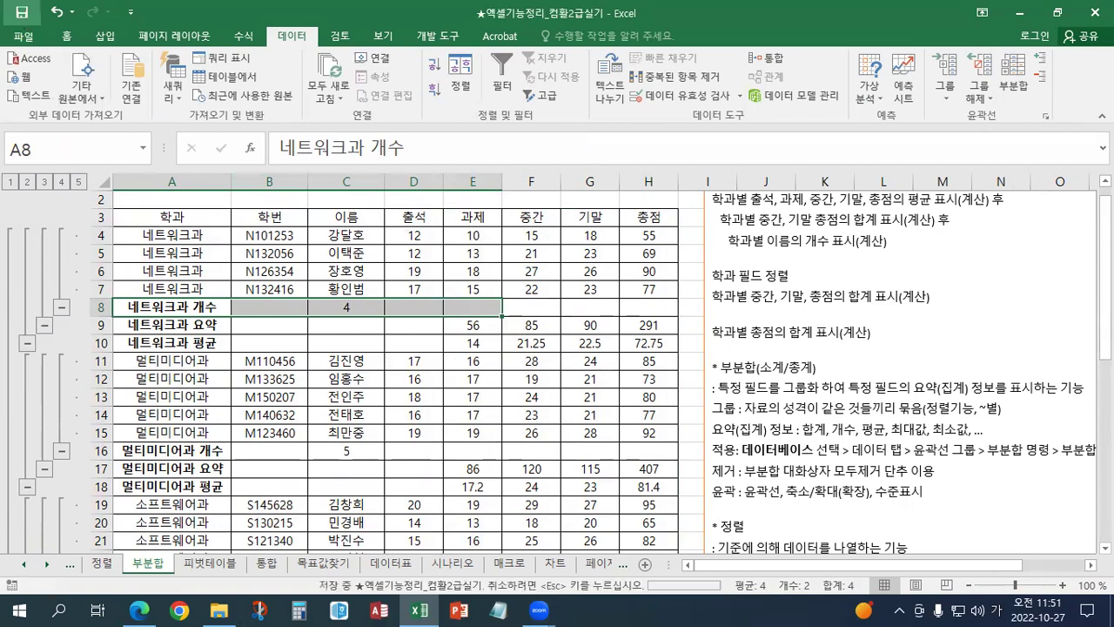